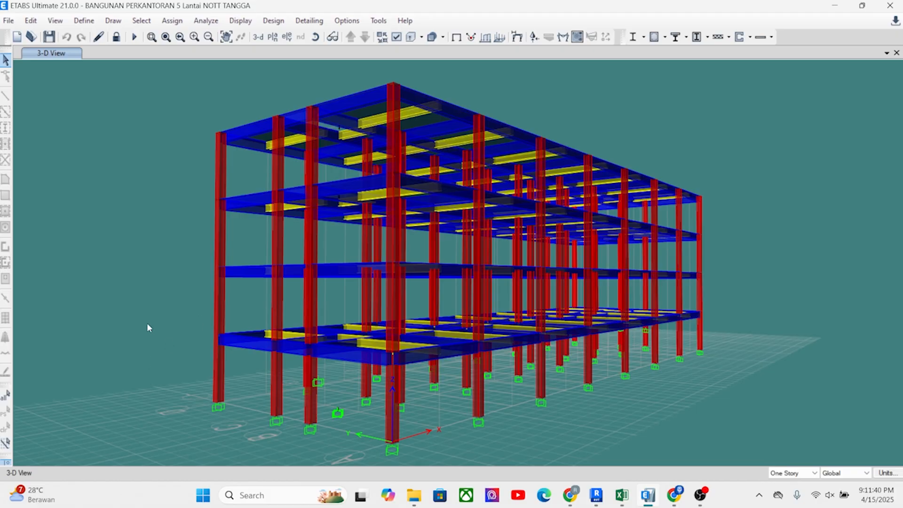
Examine the office building's frame model in the 3-D view from several angles
{"action": "middle_click_drag", "start_coordinate": [146, 114], "coordinate": [242, 51], "text": "shift"}
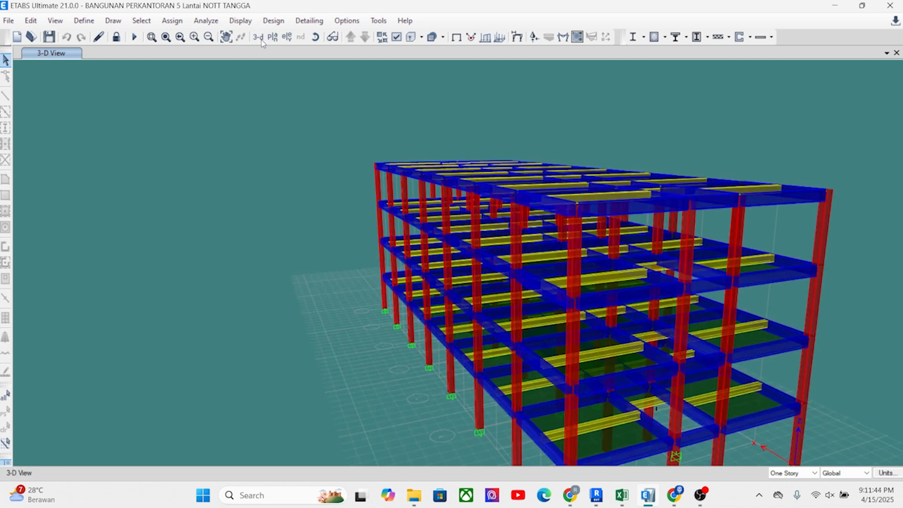
{"action": "left_click", "coordinate": [258, 37]}
{"action": "middle_click_drag", "start_coordinate": [207, 306], "coordinate": [445, 336], "text": "shift"}
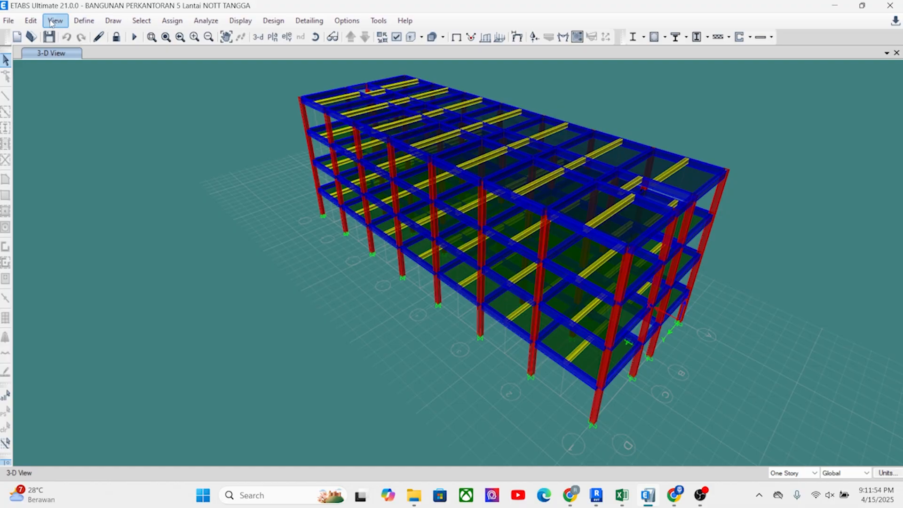
{"action": "left_click", "coordinate": [83, 22]}
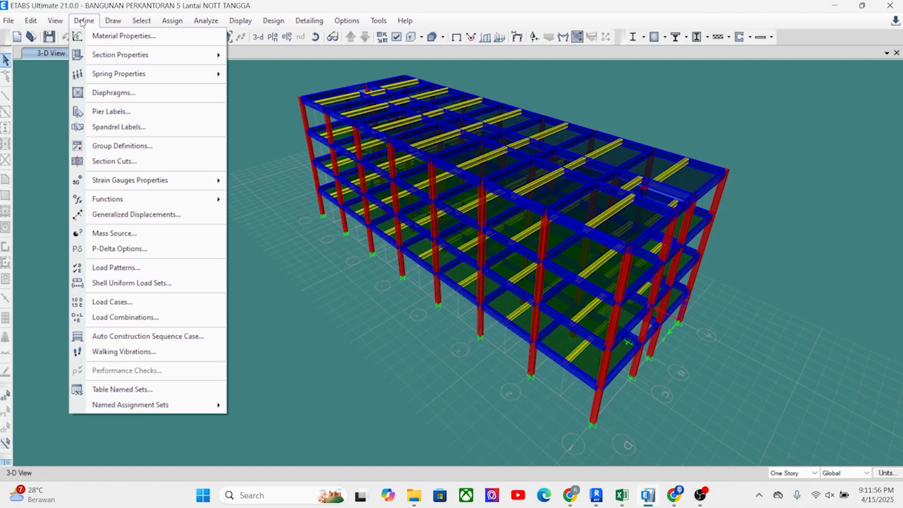
{"action": "left_click", "coordinate": [83, 21]}
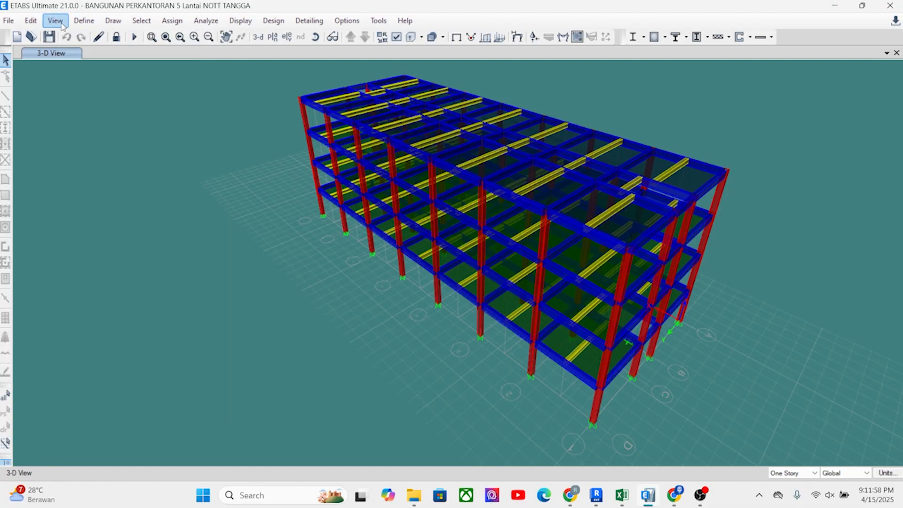
{"action": "left_click", "coordinate": [84, 21]}
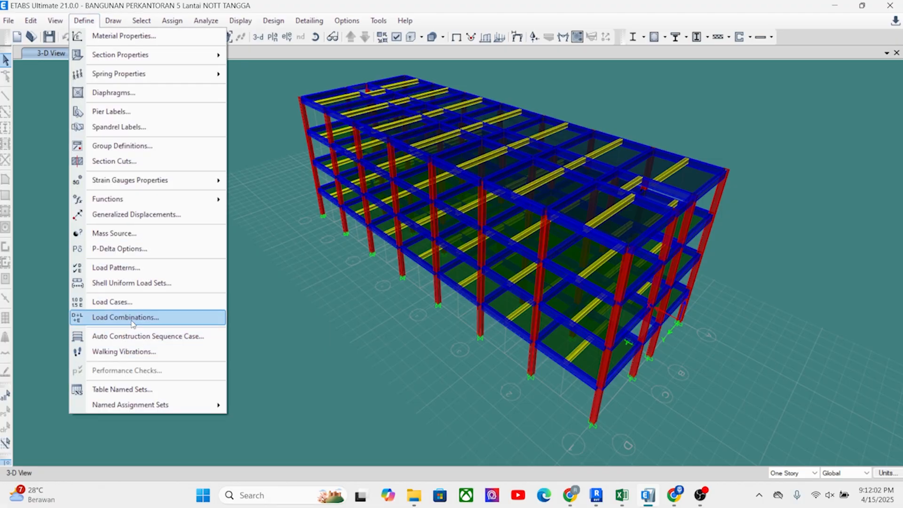
{"action": "left_click", "coordinate": [334, 335]}
{"action": "middle_click_drag", "start_coordinate": [394, 383], "coordinate": [328, 387]}
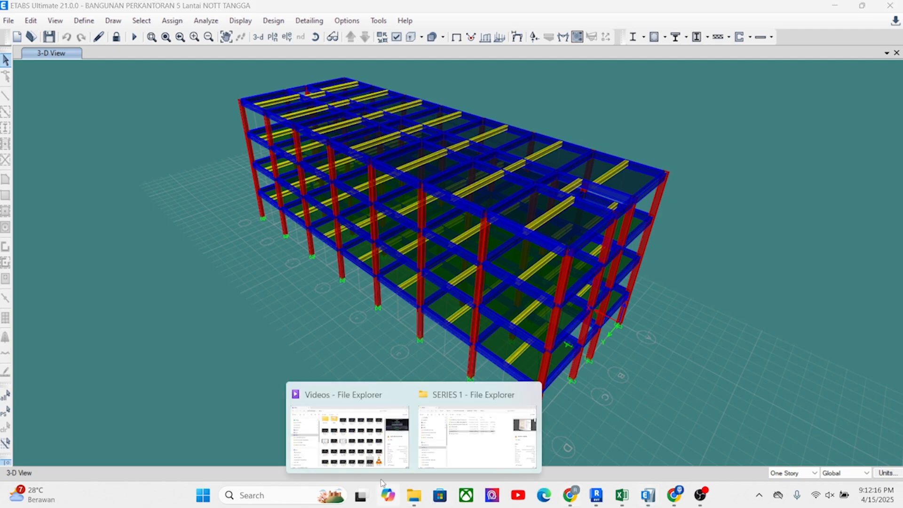
Switch to File Explorer and open the PP (G:) drive
{"action": "left_click", "coordinate": [475, 437]}
{"action": "mouse_move", "coordinate": [408, 503]}
{"action": "left_click", "coordinate": [336, 426]}
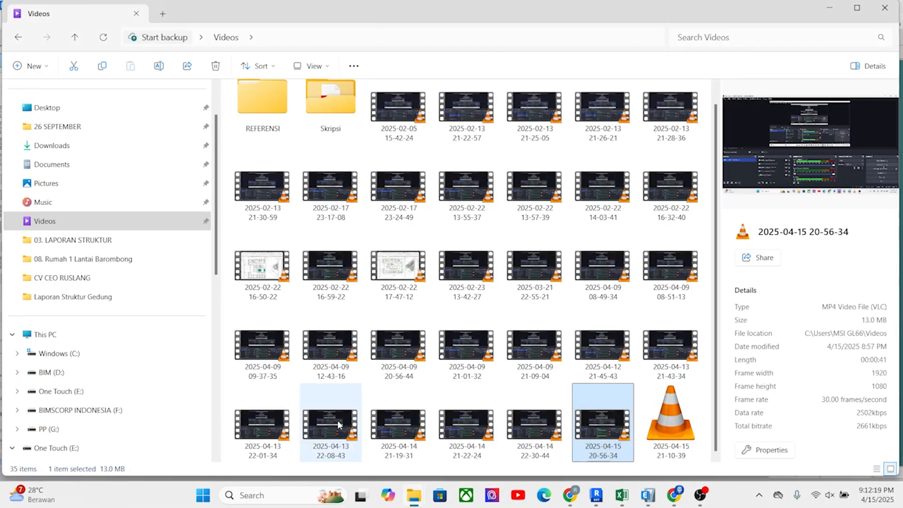
{"action": "left_click", "coordinate": [55, 430]}
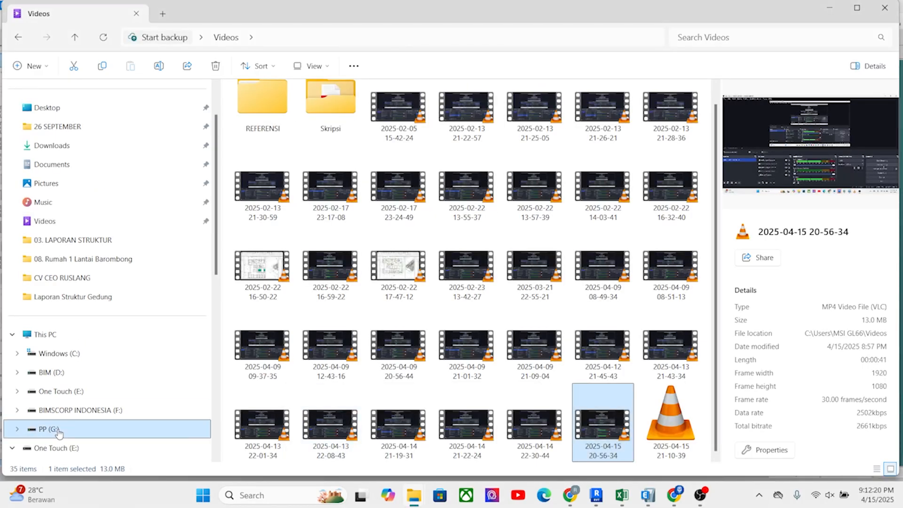
Switch to the HITUNGAN GEDUNG 5 LT workbook in Excel and review the load combinations and code excerpts on the kombinasi LRFD sheet
{"action": "left_click", "coordinate": [619, 501]}
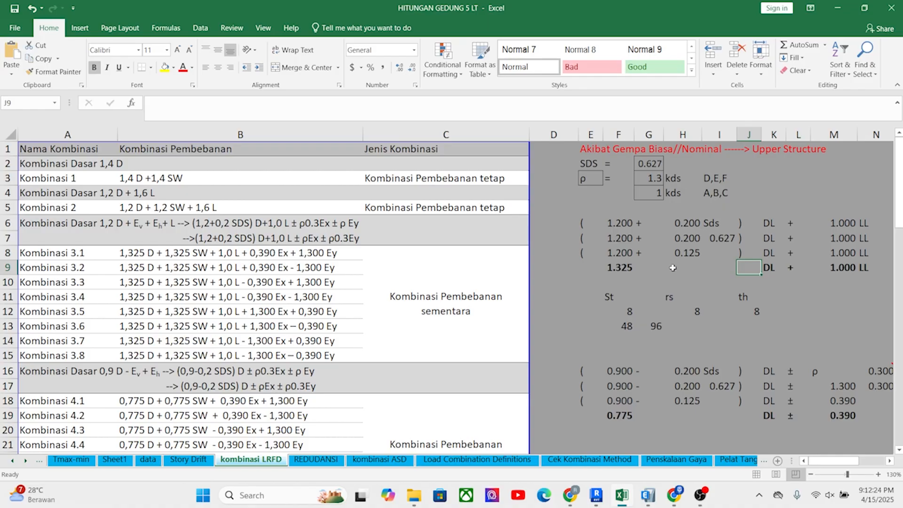
{"action": "left_click_drag", "start_coordinate": [841, 465], "coordinate": [866, 465]}
{"action": "left_click", "coordinate": [318, 169]}
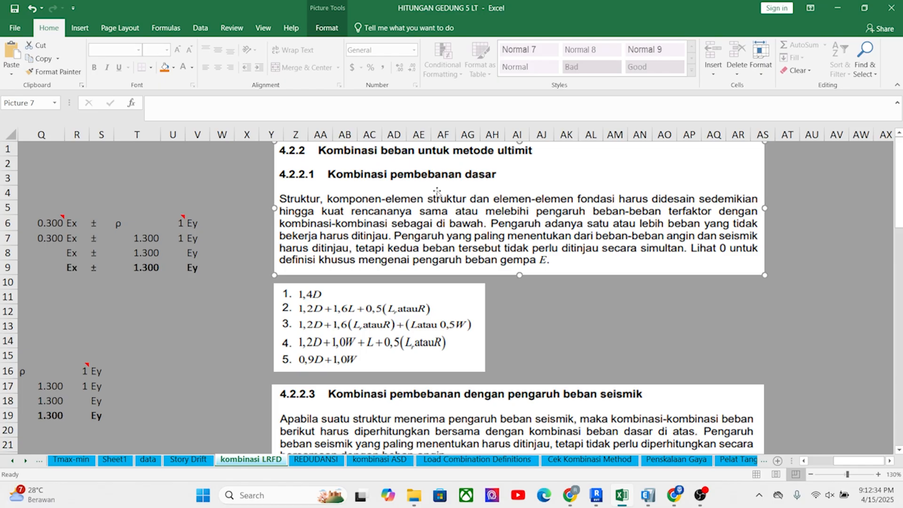
{"action": "scroll", "coordinate": [449, 193], "scroll_direction": "down", "scroll_amount": 1}
{"action": "scroll", "coordinate": [421, 221], "scroll_direction": "down", "scroll_amount": 1}
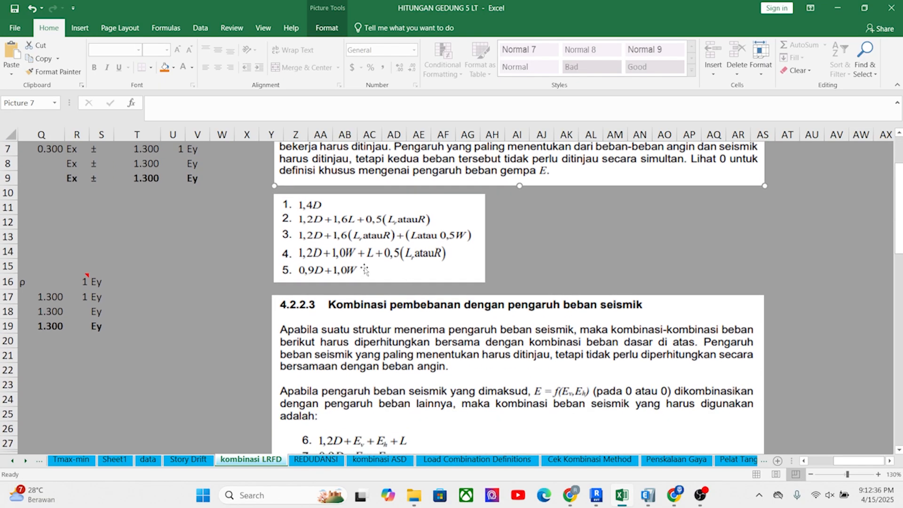
{"action": "left_click_drag", "start_coordinate": [859, 463], "coordinate": [833, 463]}
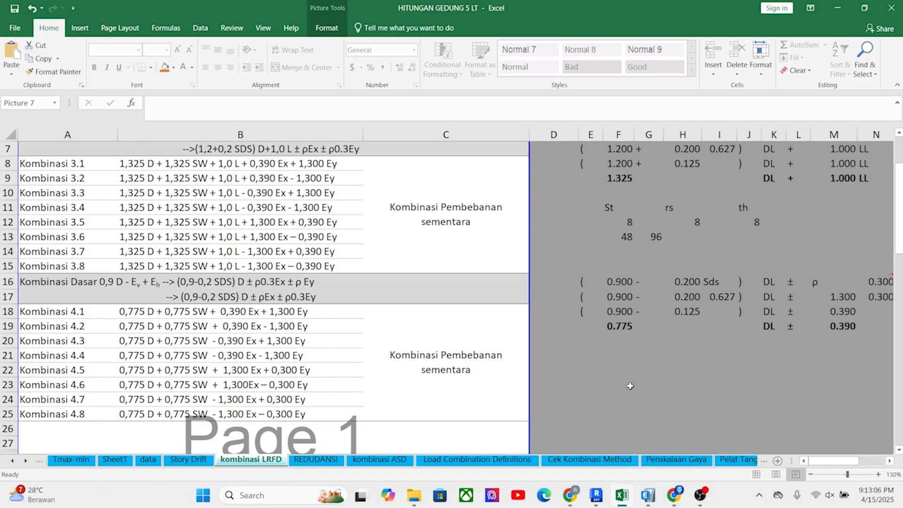
{"action": "left_click_drag", "start_coordinate": [817, 461], "coordinate": [816, 461]}
Switch to File Explorer and open F:\YOUTUBE BIMSCORP INDOENSIA\ETABS\00. FILE EXCEL ETABS\SNI
{"action": "mouse_move", "coordinate": [421, 504]}
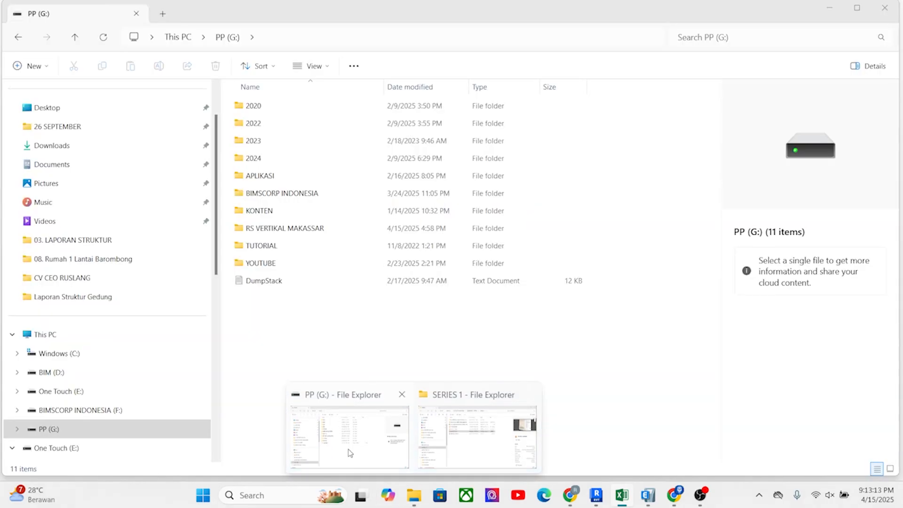
{"action": "left_click", "coordinate": [347, 452]}
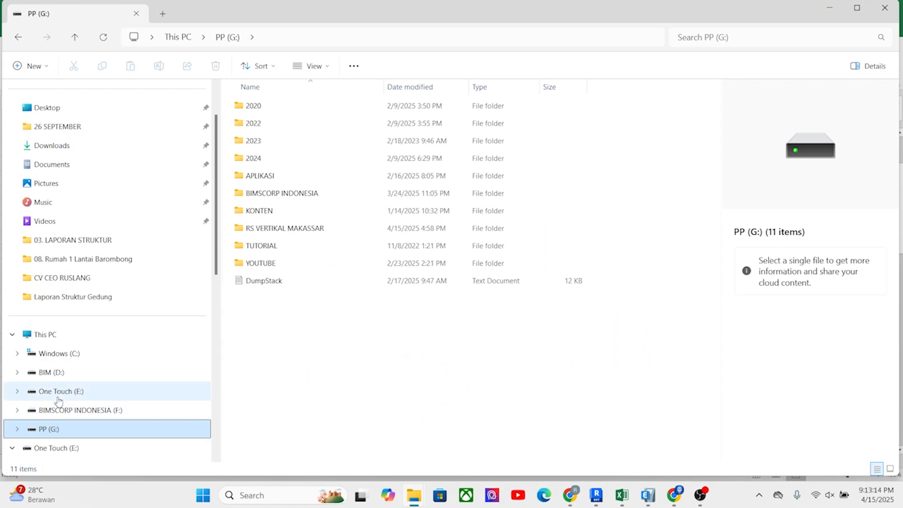
{"action": "scroll", "coordinate": [59, 404], "scroll_direction": "down", "scroll_amount": 2}
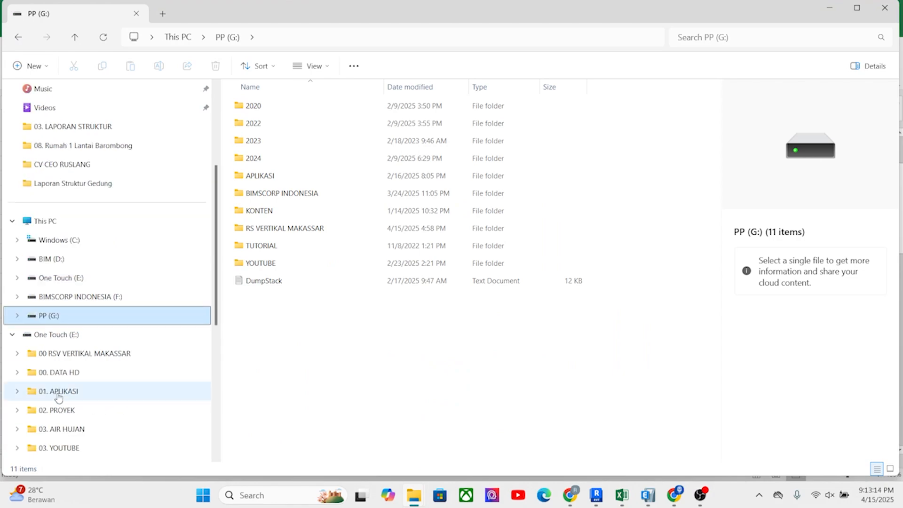
{"action": "left_click", "coordinate": [58, 300]}
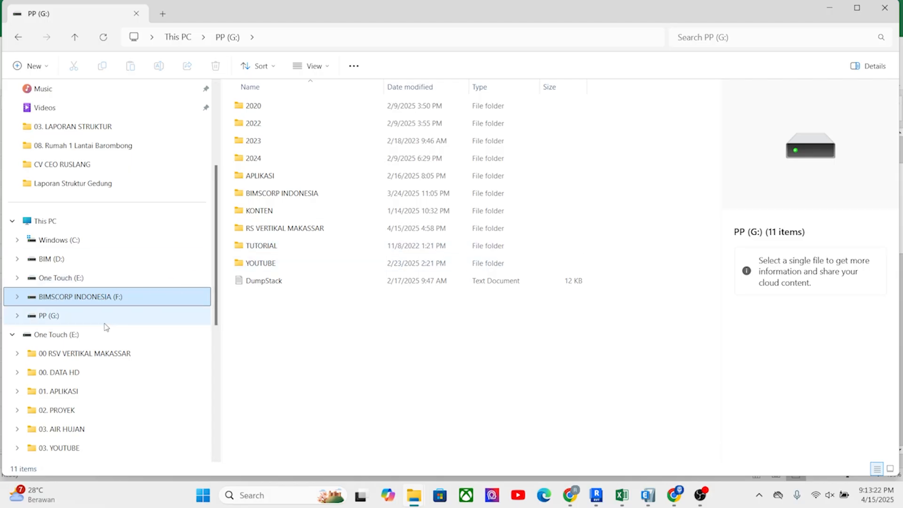
{"action": "double_click", "coordinate": [277, 334]}
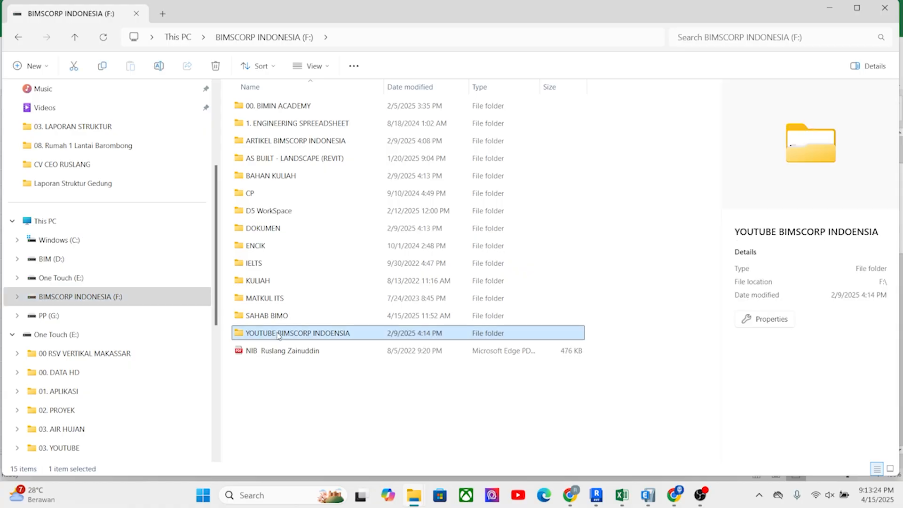
{"action": "double_click", "coordinate": [263, 176]}
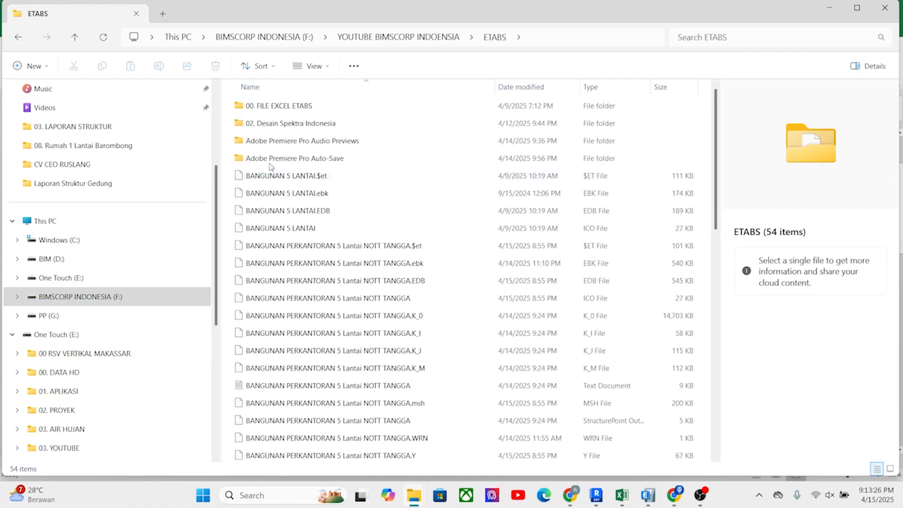
{"action": "left_click", "coordinate": [285, 109]}
{"action": "double_click", "coordinate": [285, 109]}
{"action": "double_click", "coordinate": [274, 124]}
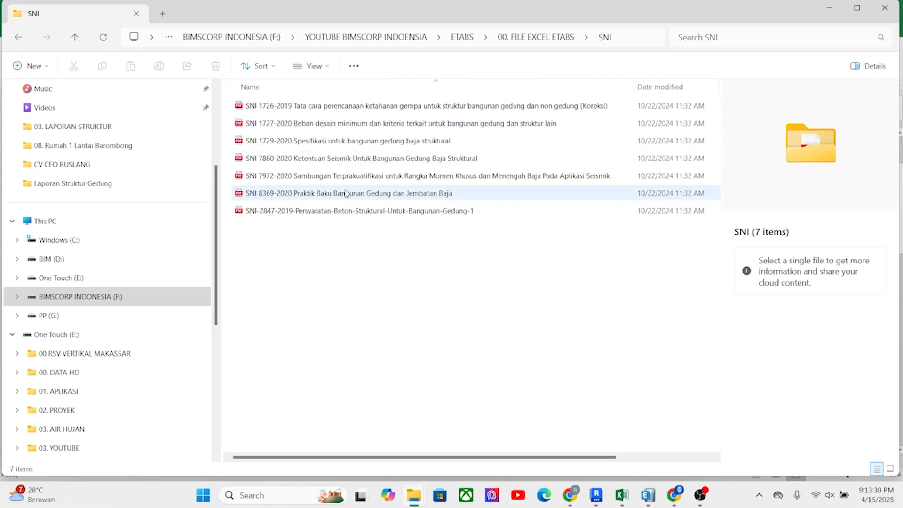
Open the SNI 1726-2019 PDF and go to section 4.2.2 on load combinations for the ultimate method
{"action": "left_click", "coordinate": [456, 106]}
{"action": "double_click", "coordinate": [454, 112]}
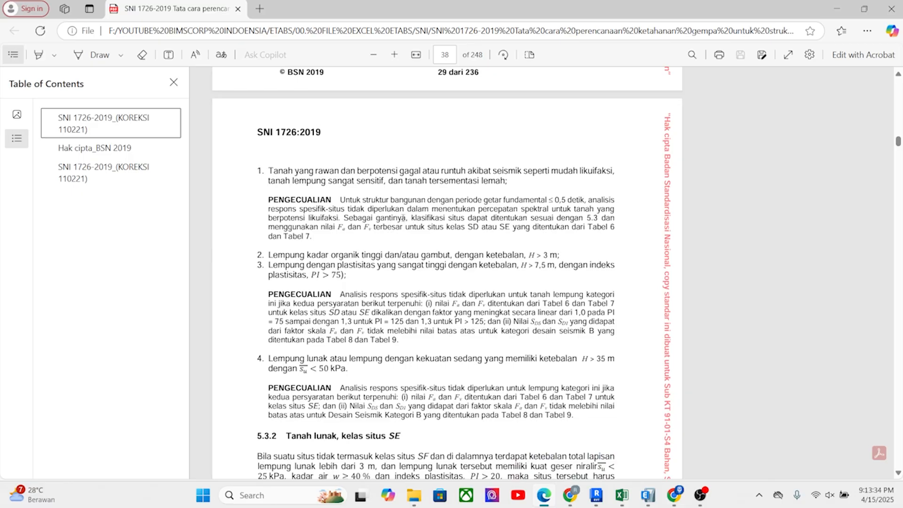
{"action": "scroll", "coordinate": [414, 219], "scroll_direction": "up", "scroll_amount": 8}
{"action": "scroll", "coordinate": [395, 220], "scroll_direction": "up", "scroll_amount": 20}
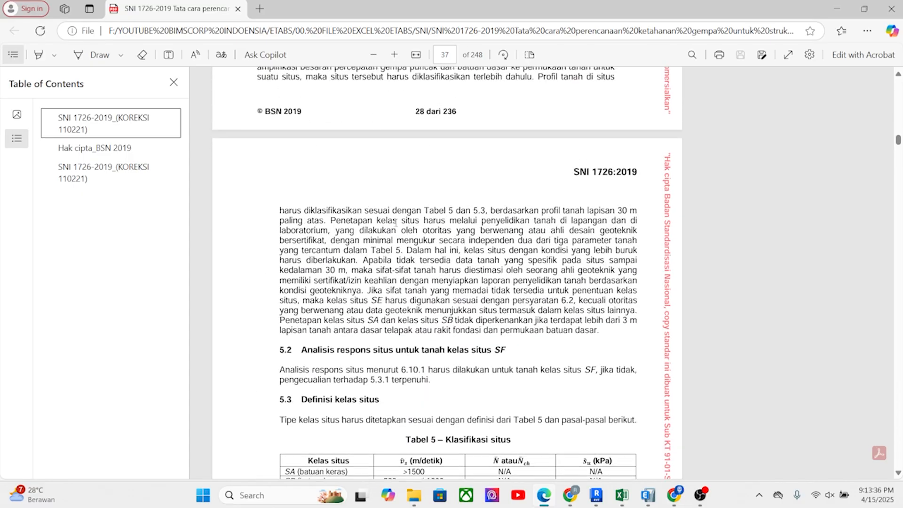
{"action": "scroll", "coordinate": [397, 225], "scroll_direction": "up", "scroll_amount": 18}
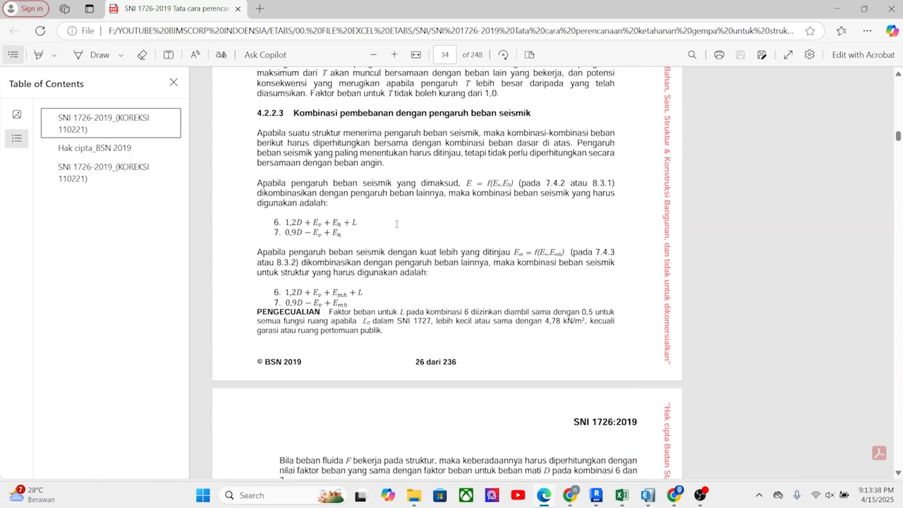
{"action": "scroll", "coordinate": [396, 225], "scroll_direction": "up", "scroll_amount": 3}
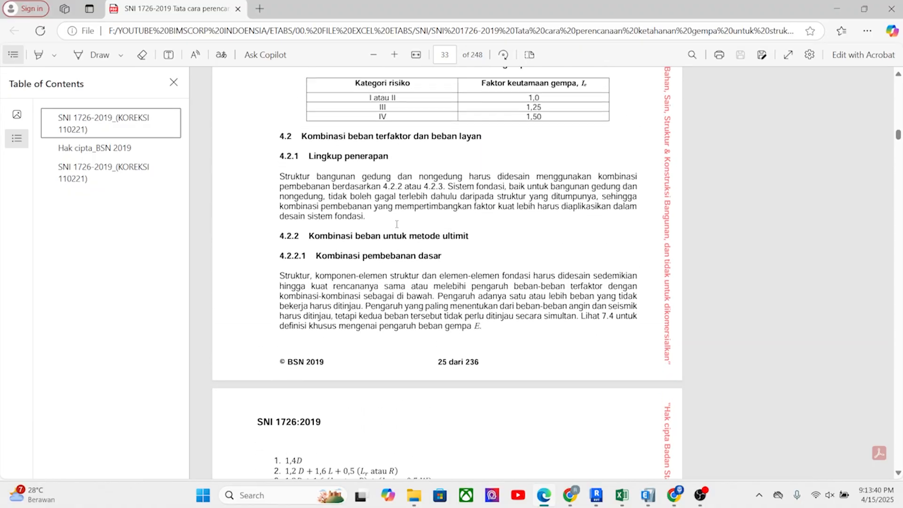
Read the basic load combinations 1 to 5 under section 4.2.2.1 of SNI 1726:2019
{"action": "scroll", "coordinate": [396, 224], "scroll_direction": "down", "scroll_amount": 4}
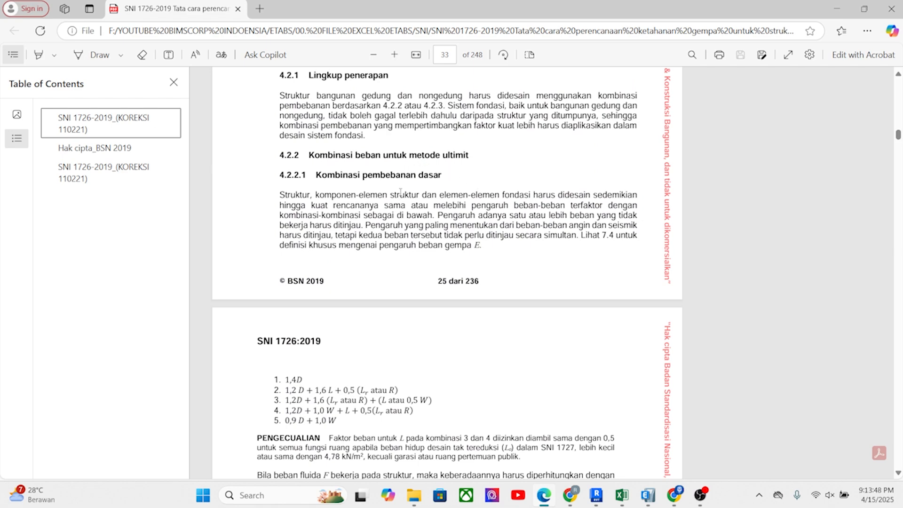
{"action": "scroll", "coordinate": [335, 208], "scroll_direction": "down", "scroll_amount": 1}
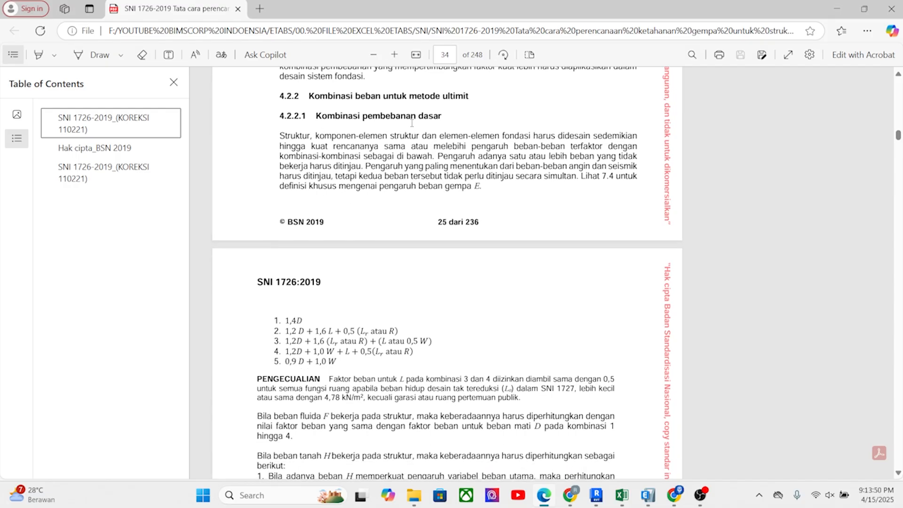
{"action": "scroll", "coordinate": [413, 168], "scroll_direction": "down", "scroll_amount": 1}
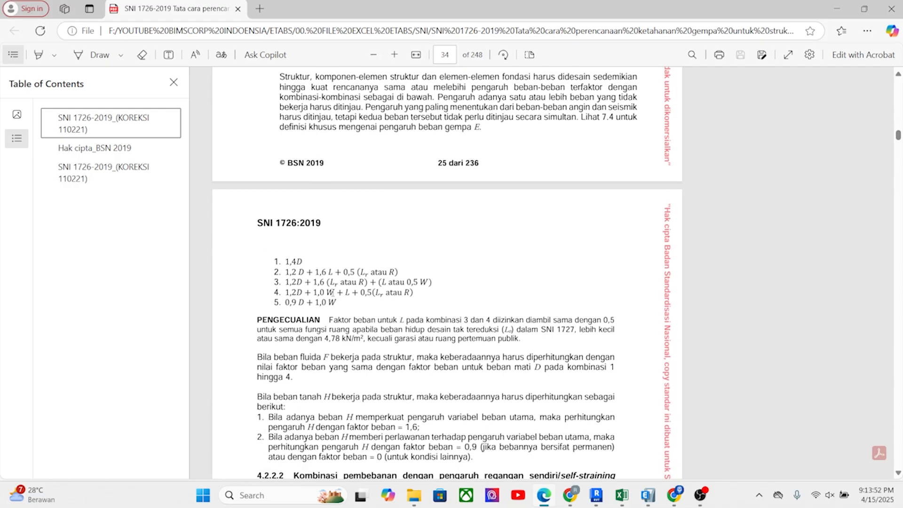
{"action": "scroll", "coordinate": [330, 283], "scroll_direction": "down", "scroll_amount": 1}
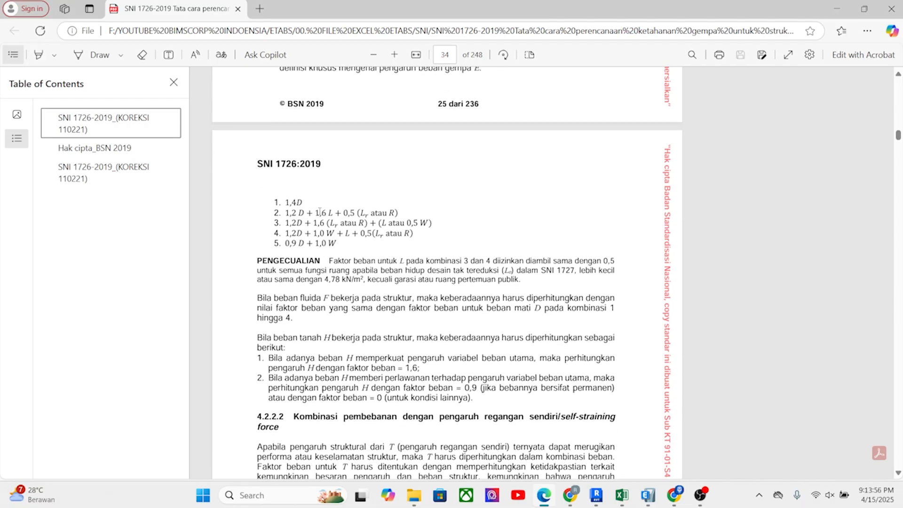
{"action": "left_click_drag", "start_coordinate": [369, 216], "coordinate": [360, 216]}
{"action": "left_click", "coordinate": [308, 226]}
{"action": "left_click", "coordinate": [381, 236]}
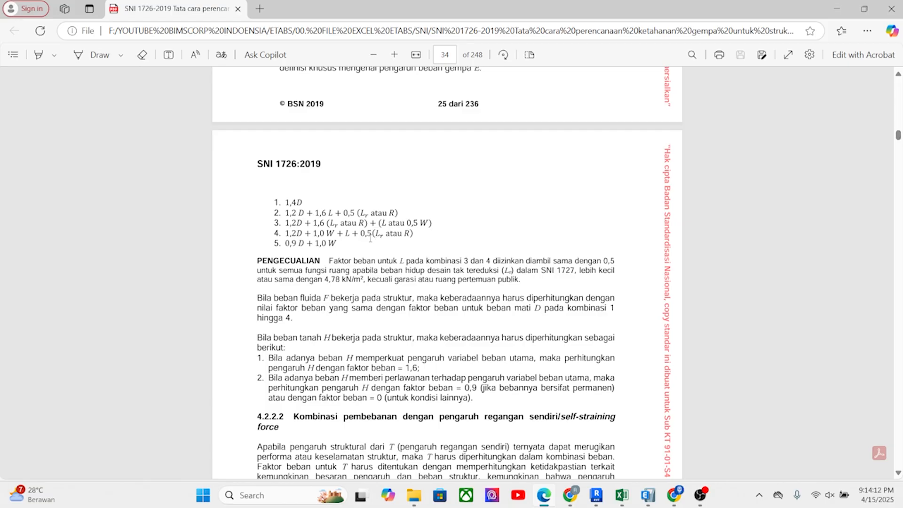
{"action": "scroll", "coordinate": [370, 239], "scroll_direction": "down", "scroll_amount": 1}
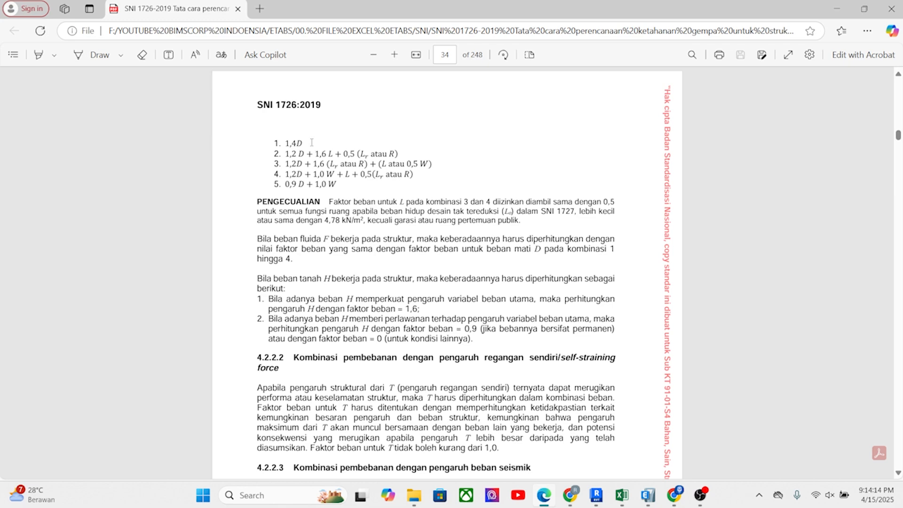
{"action": "left_click_drag", "start_coordinate": [286, 144], "coordinate": [305, 154]}
{"action": "left_click", "coordinate": [286, 154]}
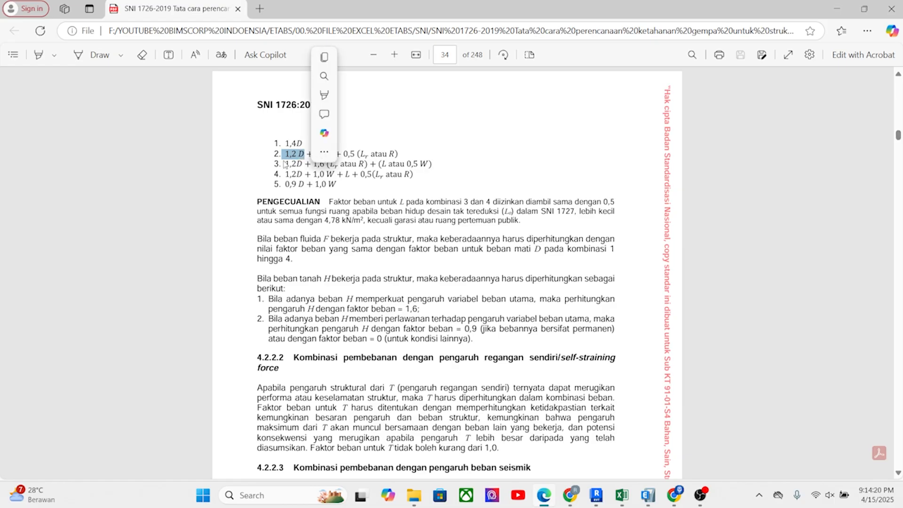
{"action": "left_click", "coordinate": [313, 167]}
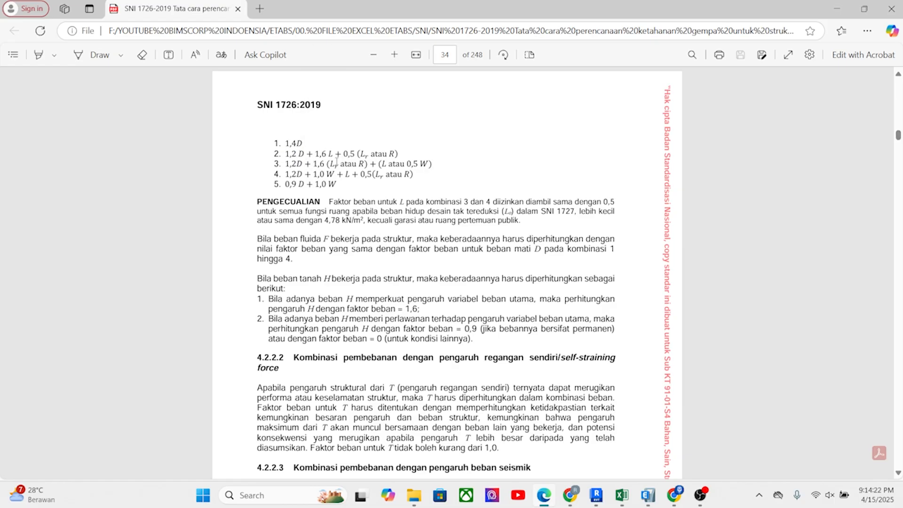
Review seismic load combinations 6 and 7 in section 4.2.2.3 of the standard
{"action": "scroll", "coordinate": [338, 201], "scroll_direction": "down", "scroll_amount": 7}
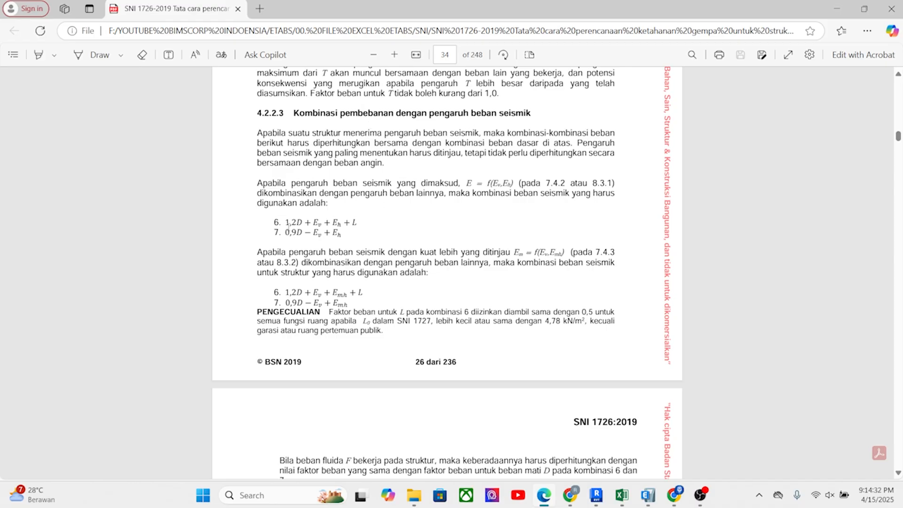
{"action": "scroll", "coordinate": [314, 227], "scroll_direction": "up", "scroll_amount": 3}
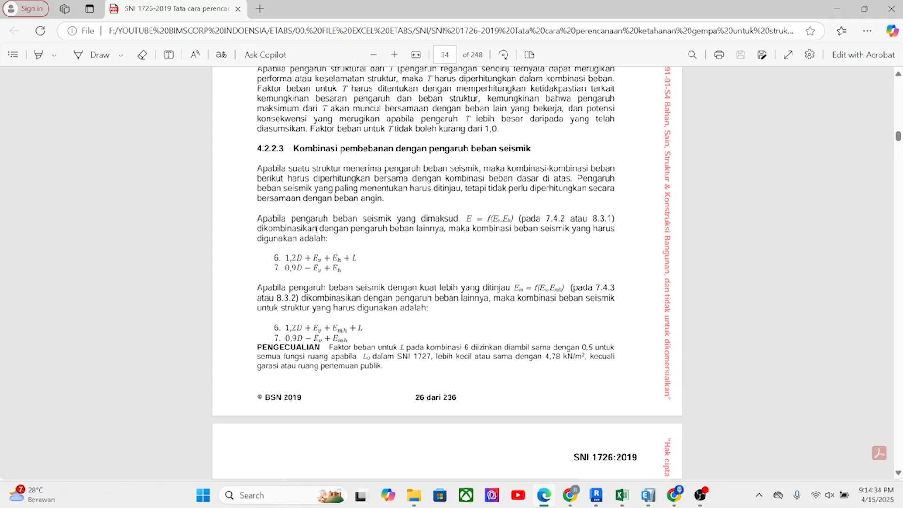
{"action": "scroll", "coordinate": [308, 341], "scroll_direction": "down", "scroll_amount": 2}
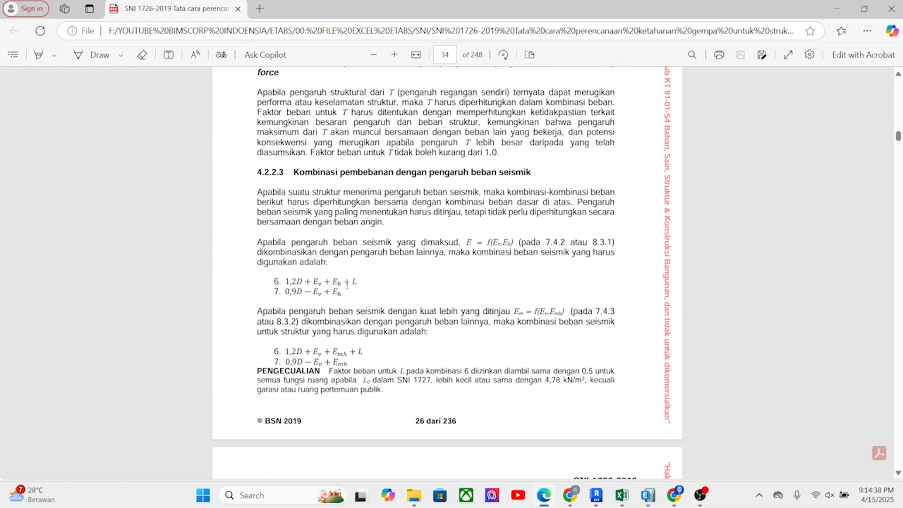
{"action": "scroll", "coordinate": [347, 284], "scroll_direction": "down", "scroll_amount": 2}
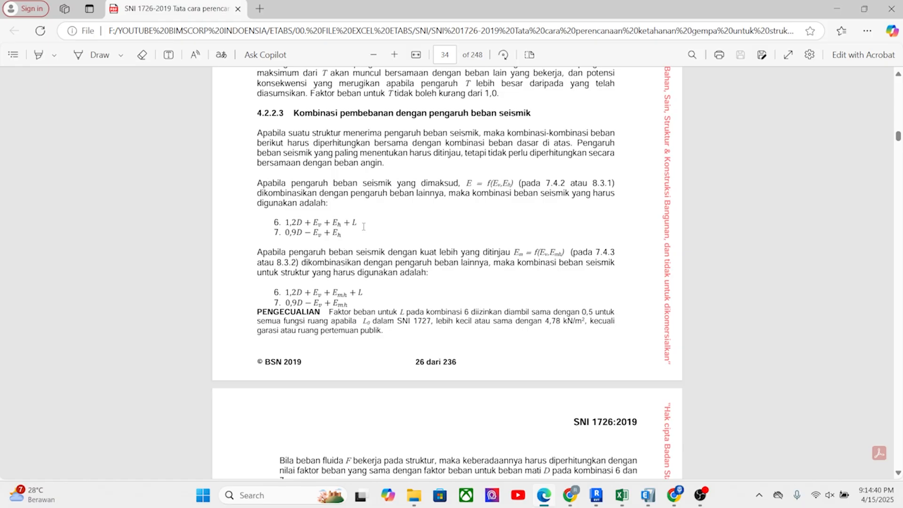
Examine seismic load combinations 6 and 7, including their overstrength versions, in section 4.2.2.3 of SNI 1726:2019
{"action": "left_click_drag", "start_coordinate": [286, 233], "coordinate": [312, 237]}
{"action": "left_click", "coordinate": [282, 287]}
{"action": "scroll", "coordinate": [334, 287], "scroll_direction": "down", "scroll_amount": 1}
{"action": "scroll", "coordinate": [333, 288], "scroll_direction": "down", "scroll_amount": 3}
{"action": "scroll", "coordinate": [357, 268], "scroll_direction": "up", "scroll_amount": 4}
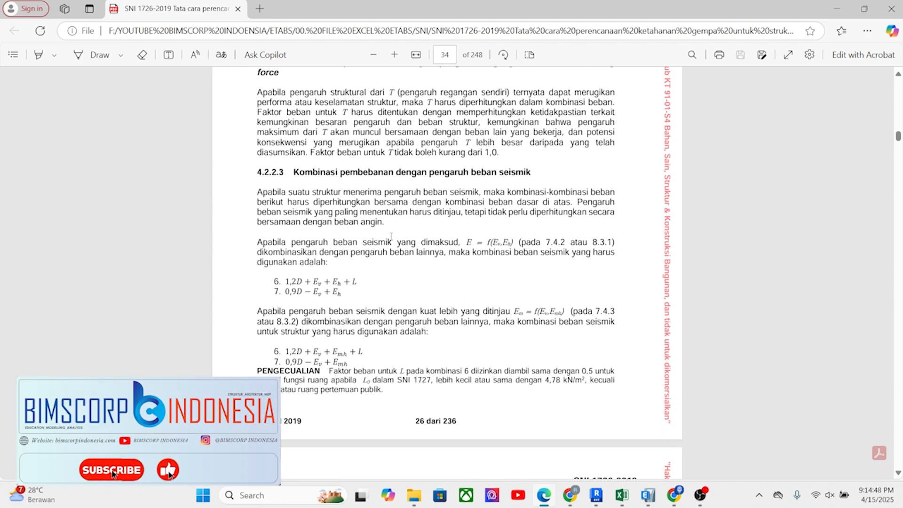
Skim onward through section 4.2.3.3's load combinations 8 to 10 and the site classification rules in section 5
{"action": "scroll", "coordinate": [377, 235], "scroll_direction": "down", "scroll_amount": 2}
{"action": "scroll", "coordinate": [355, 230], "scroll_direction": "down", "scroll_amount": 6}
{"action": "scroll", "coordinate": [364, 230], "scroll_direction": "down", "scroll_amount": 12}
{"action": "scroll", "coordinate": [364, 229], "scroll_direction": "down", "scroll_amount": 7}
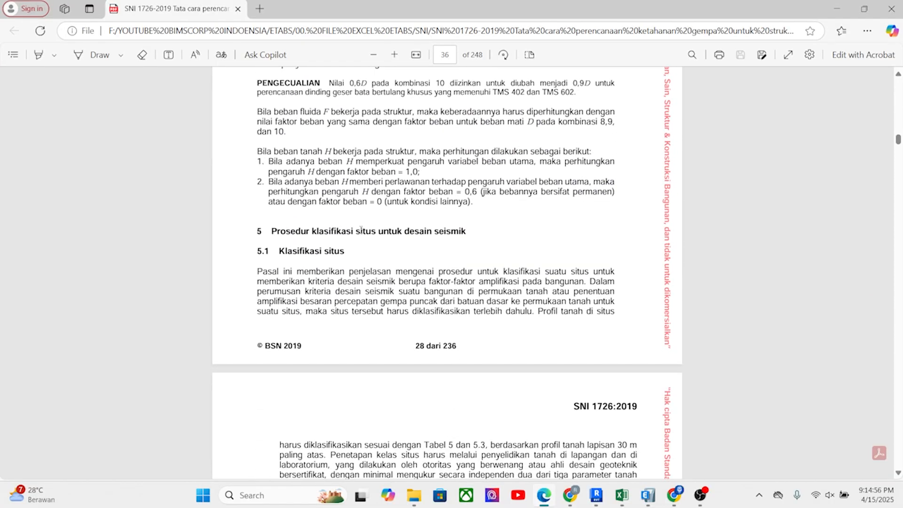
{"action": "scroll", "coordinate": [340, 233], "scroll_direction": "down", "scroll_amount": 7}
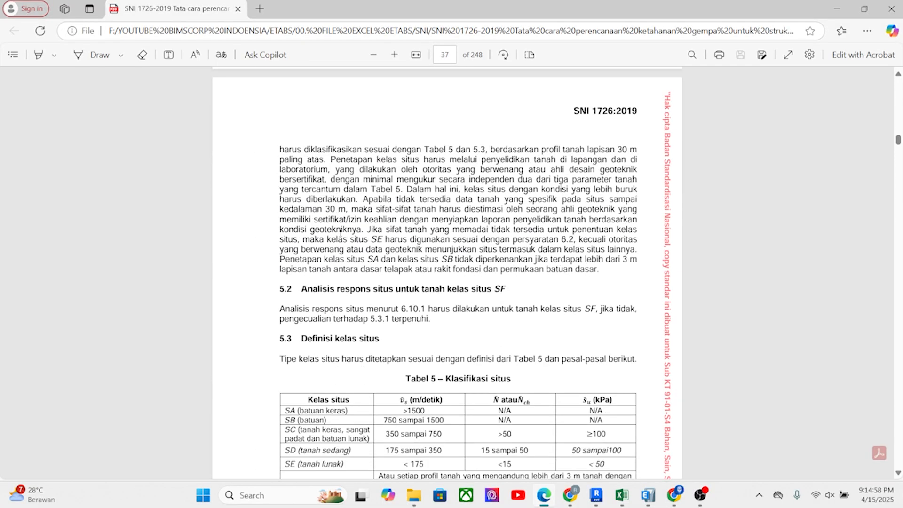
{"action": "scroll", "coordinate": [340, 233], "scroll_direction": "up", "scroll_amount": 4}
{"action": "scroll", "coordinate": [341, 233], "scroll_direction": "up", "scroll_amount": 11}
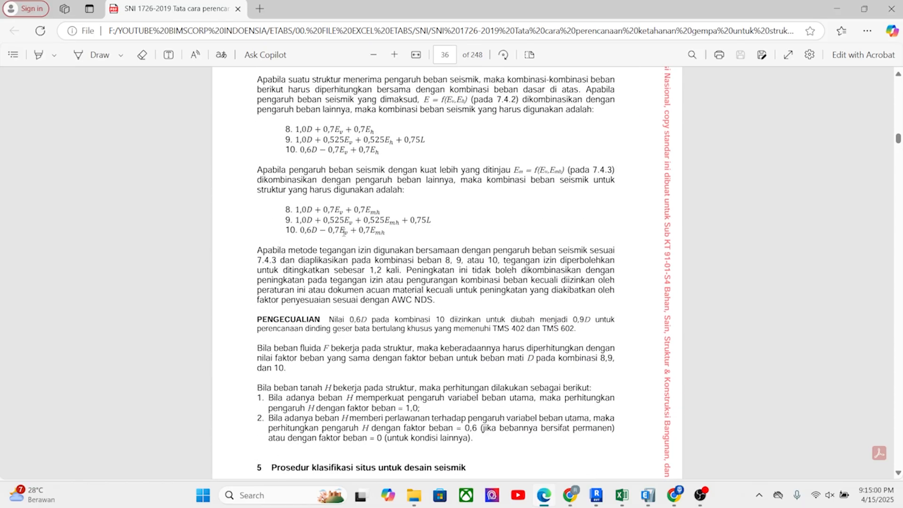
{"action": "scroll", "coordinate": [344, 232], "scroll_direction": "up", "scroll_amount": 2}
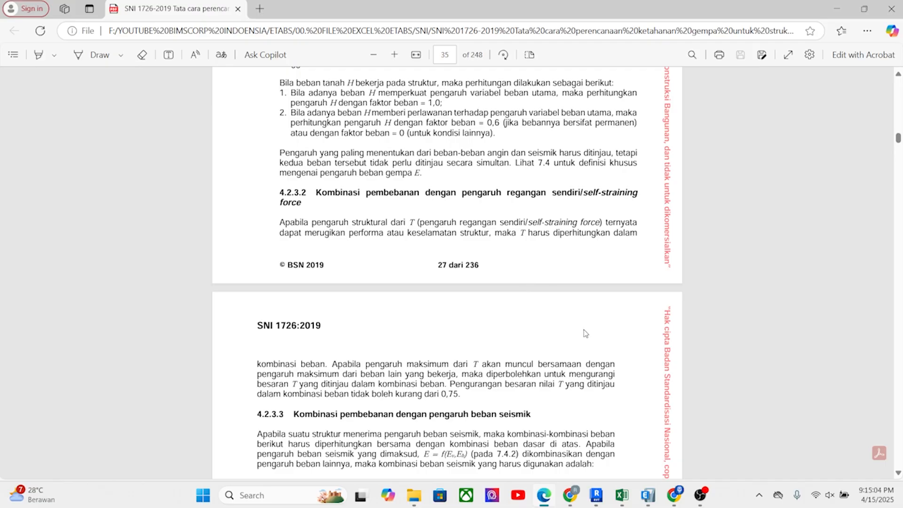
Switch to the Excel workbook HITUNGAN GEDUNG 5 LT and read the 7.4.2.1 and 7.4.2.2 seismic load excerpts on the kombinasi LRFD sheet
{"action": "left_click", "coordinate": [622, 494]}
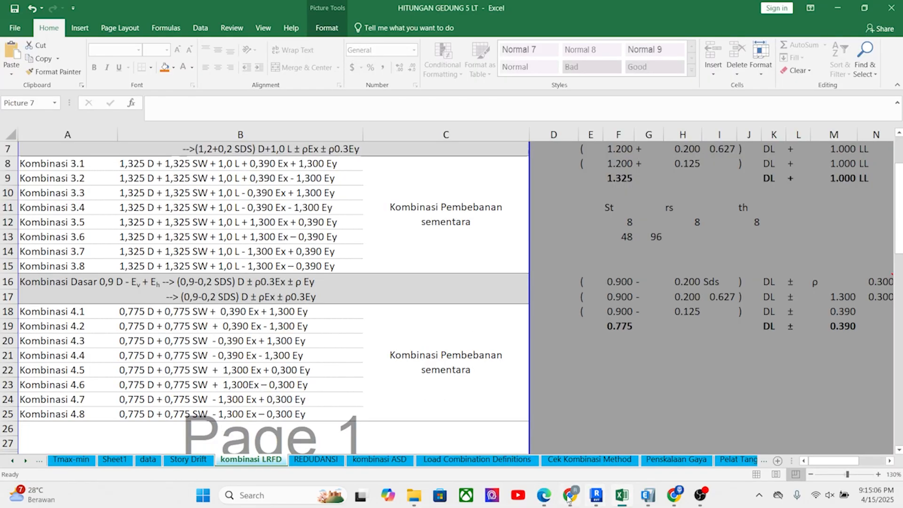
{"action": "left_click_drag", "start_coordinate": [817, 462], "coordinate": [837, 464]}
{"action": "scroll", "coordinate": [684, 362], "scroll_direction": "down", "scroll_amount": 5}
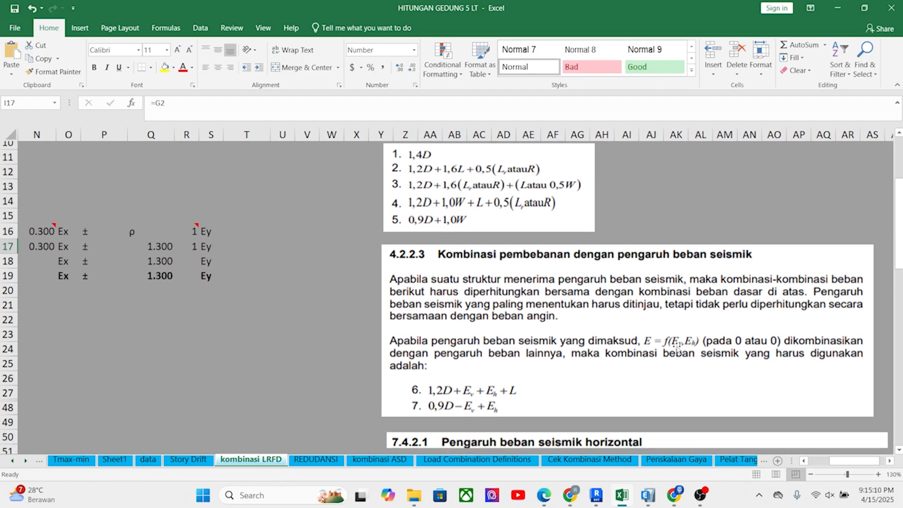
{"action": "scroll", "coordinate": [675, 355], "scroll_direction": "down", "scroll_amount": 1}
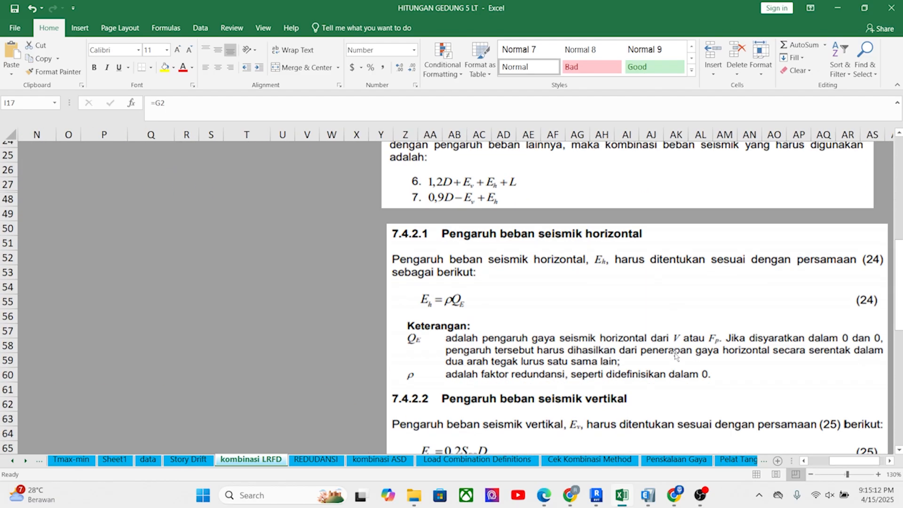
{"action": "scroll", "coordinate": [485, 333], "scroll_direction": "down", "scroll_amount": 1}
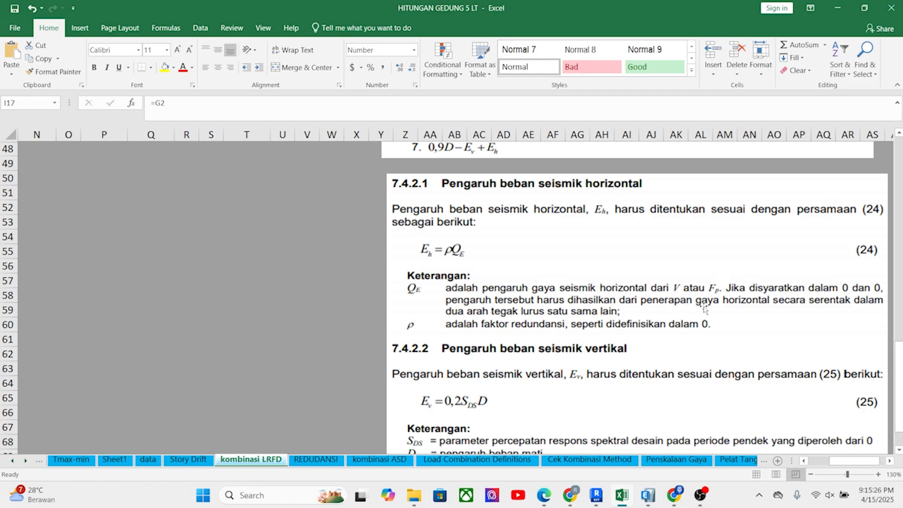
Return to the SDS and redundancy factor inputs on the kombinasi LRFD sheet and select the SDS cell G2
{"action": "left_click_drag", "start_coordinate": [847, 465], "coordinate": [823, 464]}
{"action": "scroll", "coordinate": [559, 320], "scroll_direction": "up", "scroll_amount": 15}
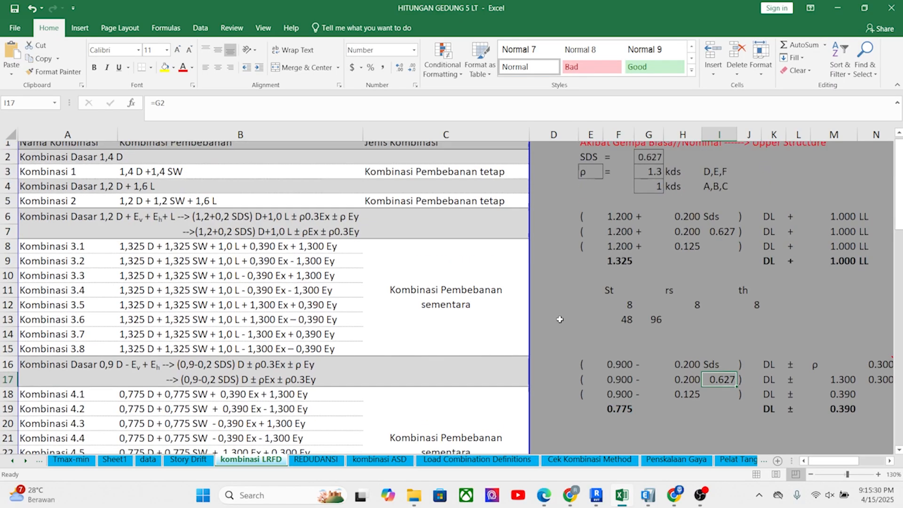
{"action": "left_click", "coordinate": [648, 208]}
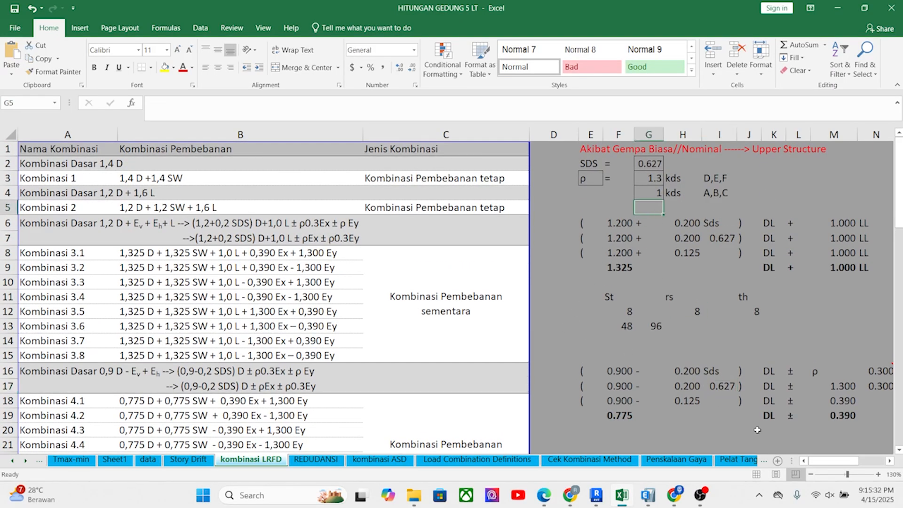
{"action": "left_click", "coordinate": [619, 177]}
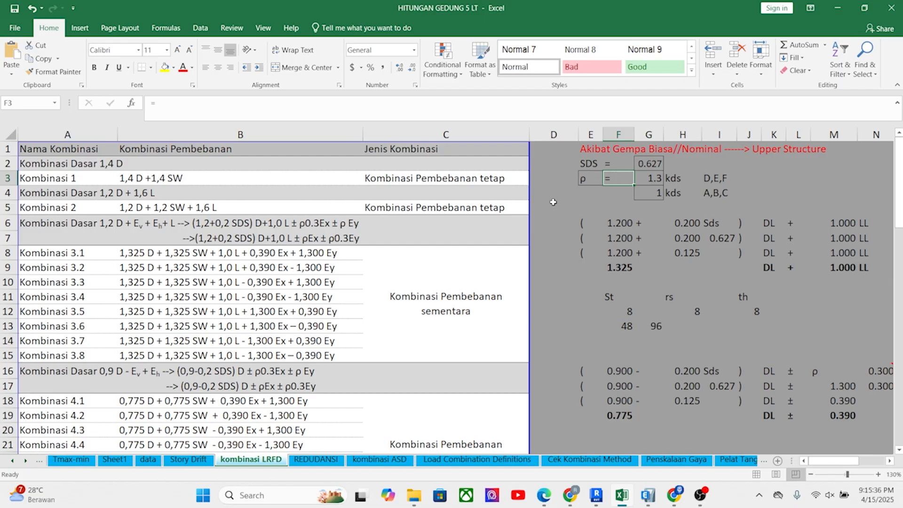
{"action": "key", "text": "Up"}
{"action": "key", "text": "Right"}
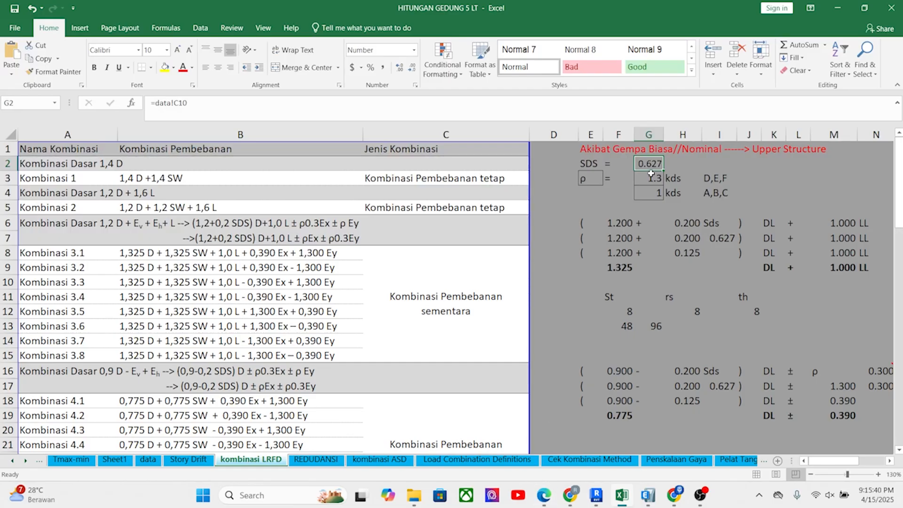
Switch to ETABS and check the ASCE 7-16 seismic coefficients of the EqX load pattern, leaving them unmodified
{"action": "left_click", "coordinate": [544, 498]}
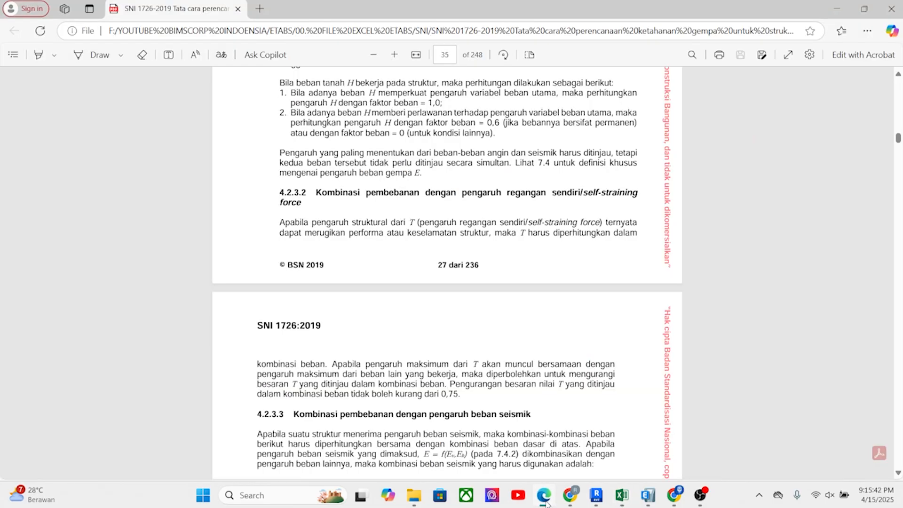
{"action": "left_click", "coordinate": [544, 499]}
{"action": "left_click", "coordinate": [647, 495]}
{"action": "right_click", "coordinate": [177, 94]}
{"action": "left_click", "coordinate": [139, 104]}
{"action": "left_click", "coordinate": [84, 20]}
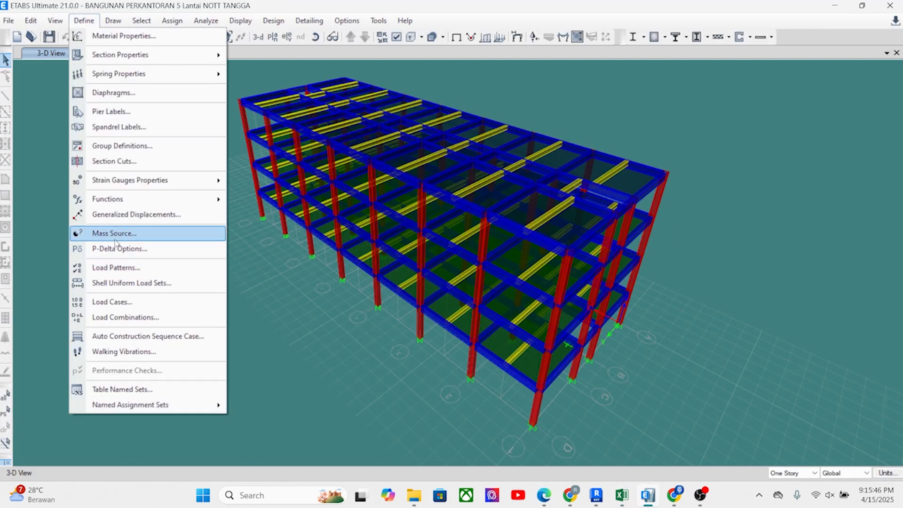
{"action": "left_click", "coordinate": [115, 268]}
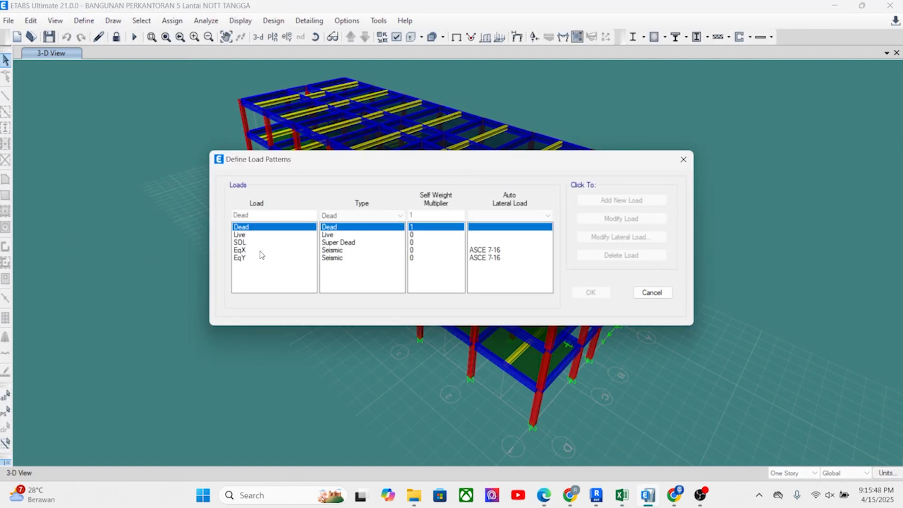
{"action": "left_click", "coordinate": [260, 250]}
{"action": "left_click", "coordinate": [621, 237]}
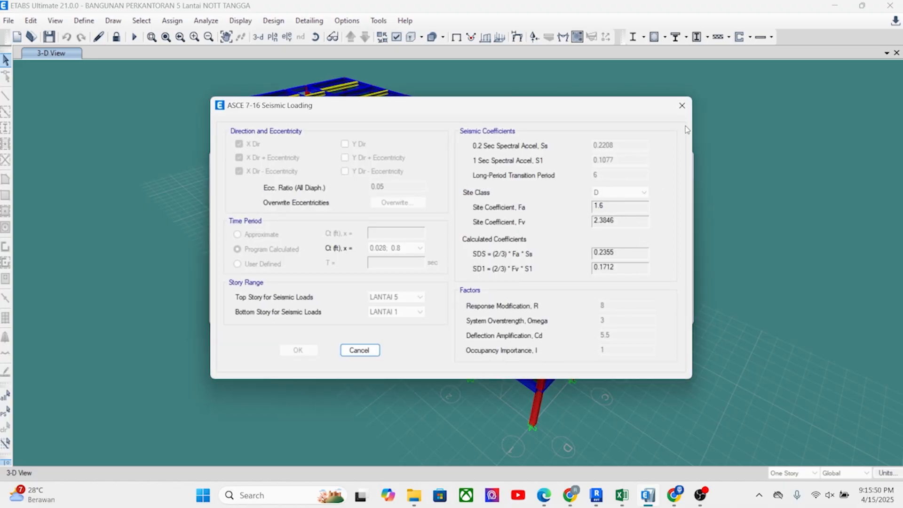
{"action": "left_click", "coordinate": [681, 106]}
Open Desain Spektra Indonesia_Makassar from the 02. Desain Spektra Indonesia folder in File Explorer and find the Sds value
{"action": "mouse_move", "coordinate": [414, 503]}
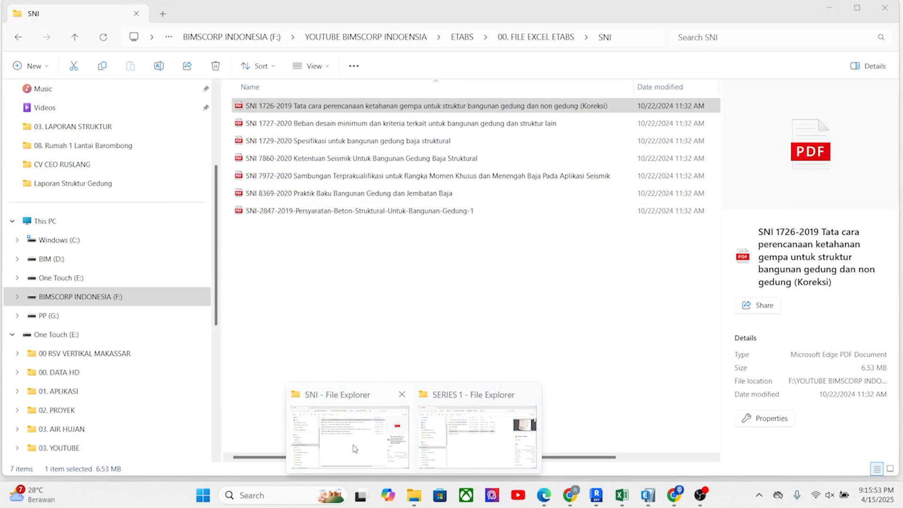
{"action": "left_click", "coordinate": [345, 430]}
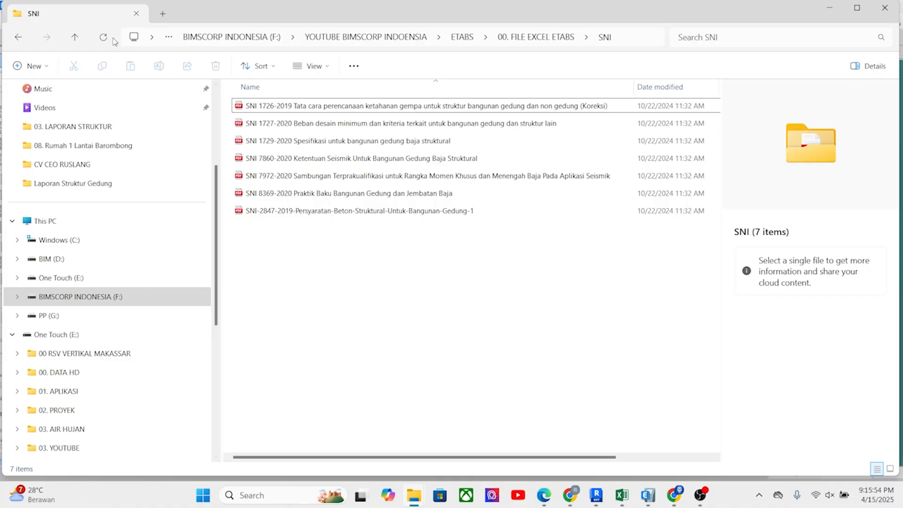
{"action": "left_click", "coordinate": [74, 39]}
{"action": "left_click", "coordinate": [76, 40]}
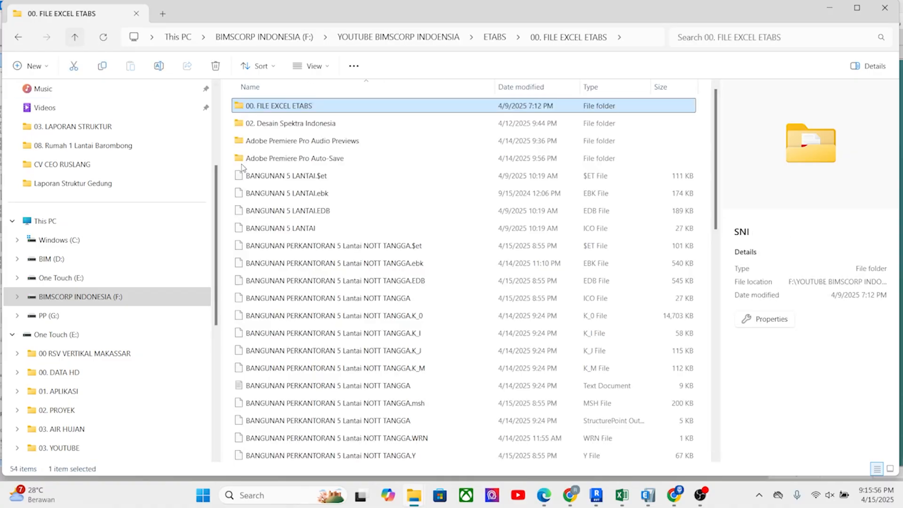
{"action": "double_click", "coordinate": [280, 126]}
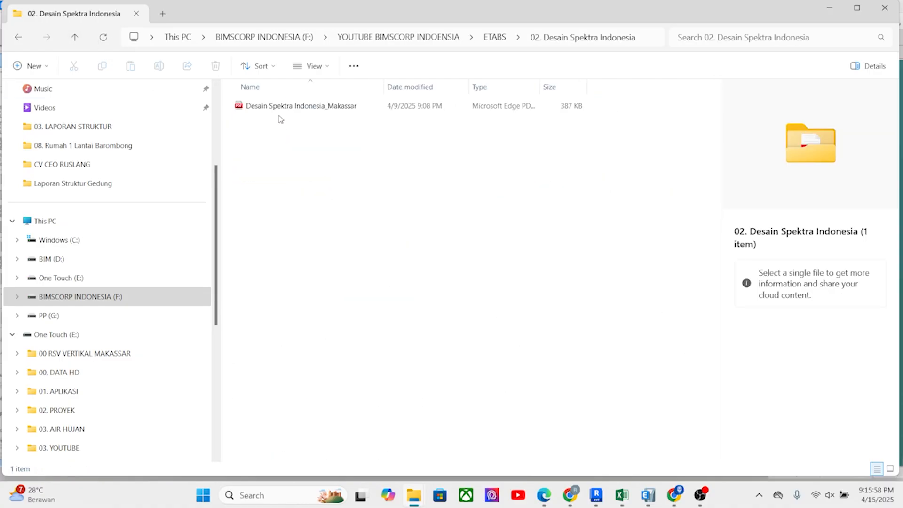
{"action": "double_click", "coordinate": [281, 108]}
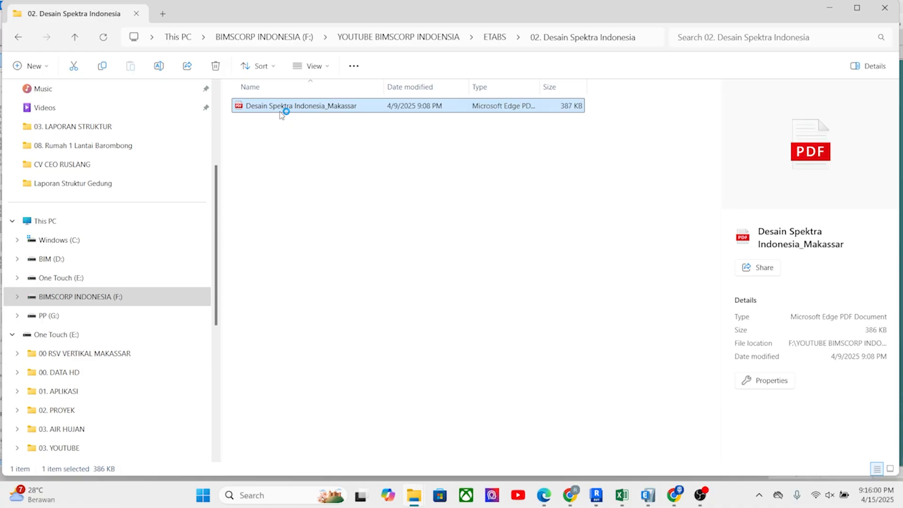
{"action": "scroll", "coordinate": [388, 220], "scroll_direction": "down", "scroll_amount": 1}
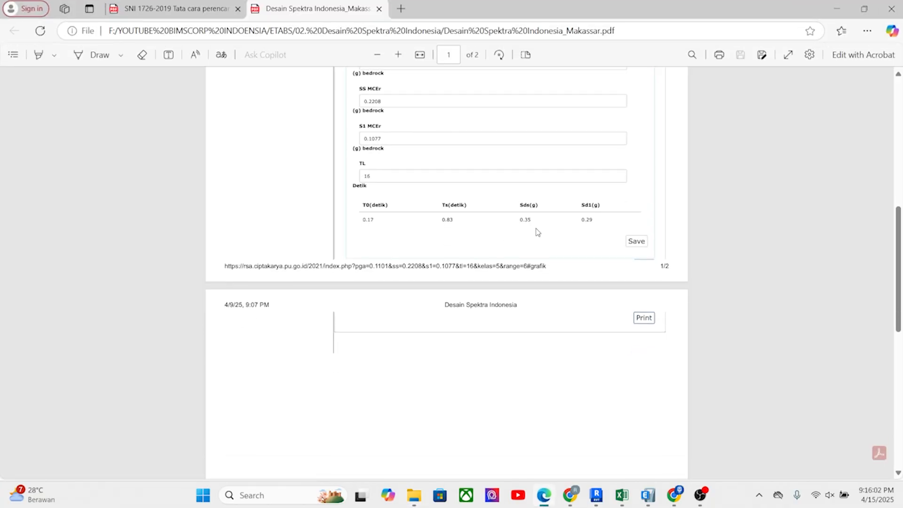
{"action": "left_click_drag", "start_coordinate": [530, 218], "coordinate": [518, 220]}
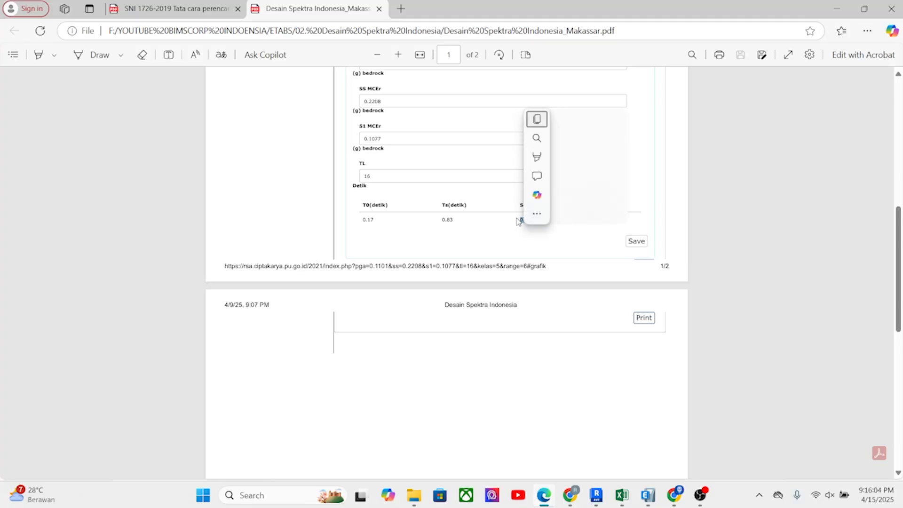
Switch to Excel and set SDS in cell G2 of the kombinasi LRFD sheet to 0.35
{"action": "left_click", "coordinate": [622, 495]}
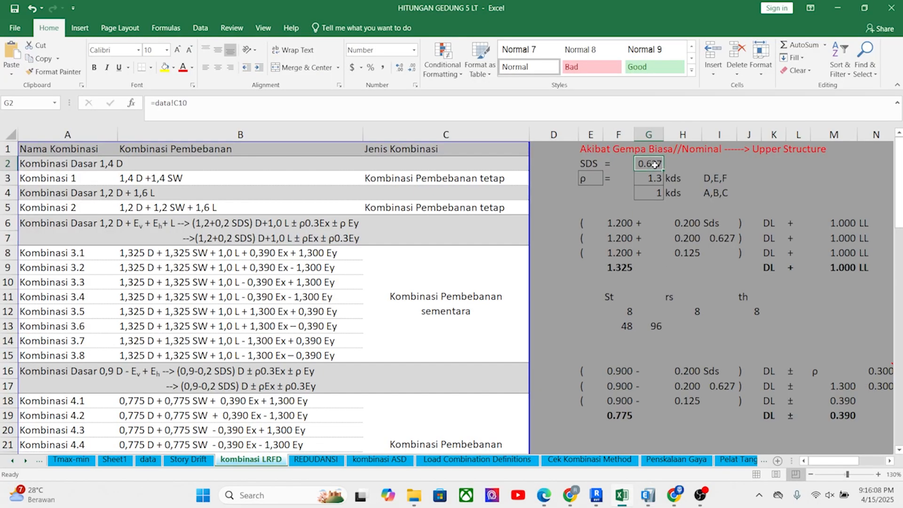
{"action": "type", "text": "0.35"}
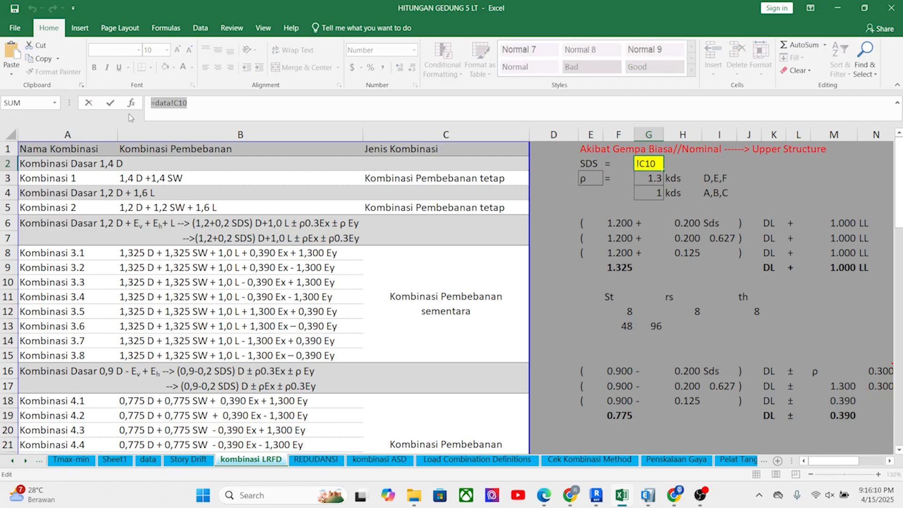
{"action": "key", "text": "Return"}
{"action": "left_click", "coordinate": [689, 267]}
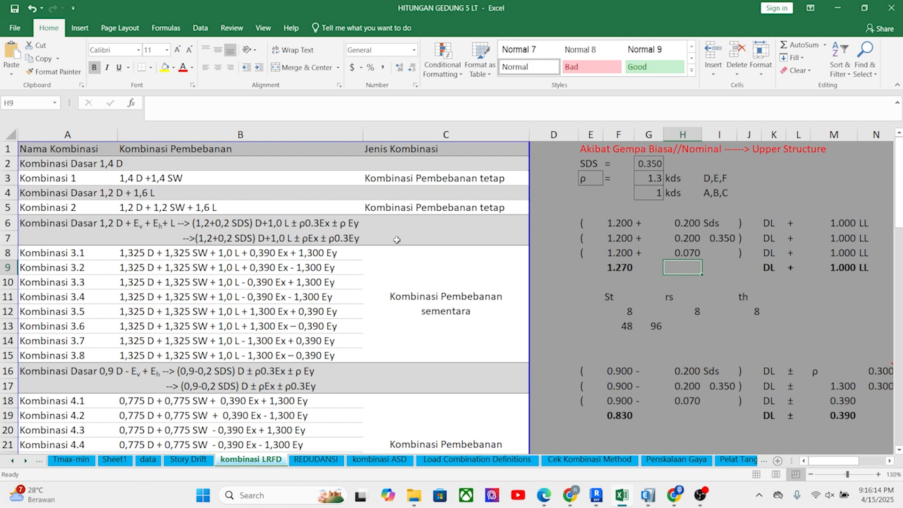
Examine the 1,2 D seismic combination and its SDS-based DL, LL and Ex factors in rows 6 to 9 of the kombinasi LRFD sheet
{"action": "left_click", "coordinate": [53, 225]}
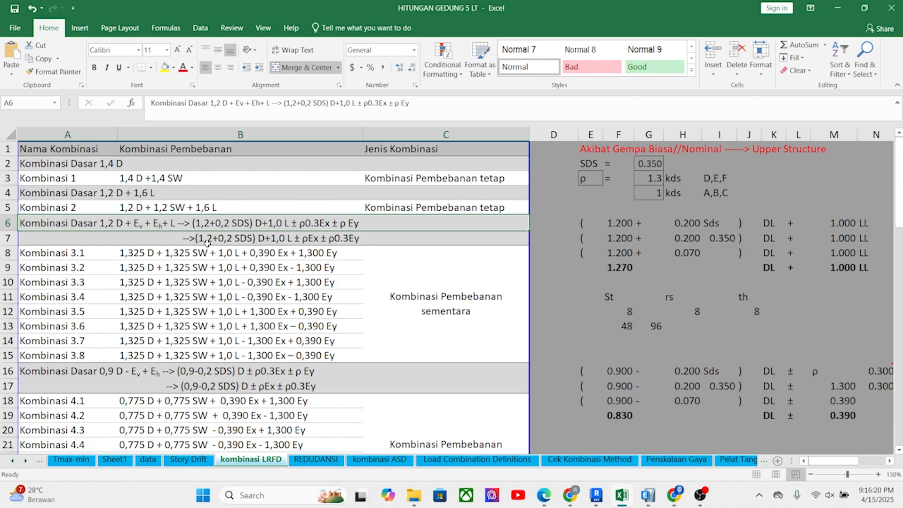
{"action": "left_click", "coordinate": [612, 228]}
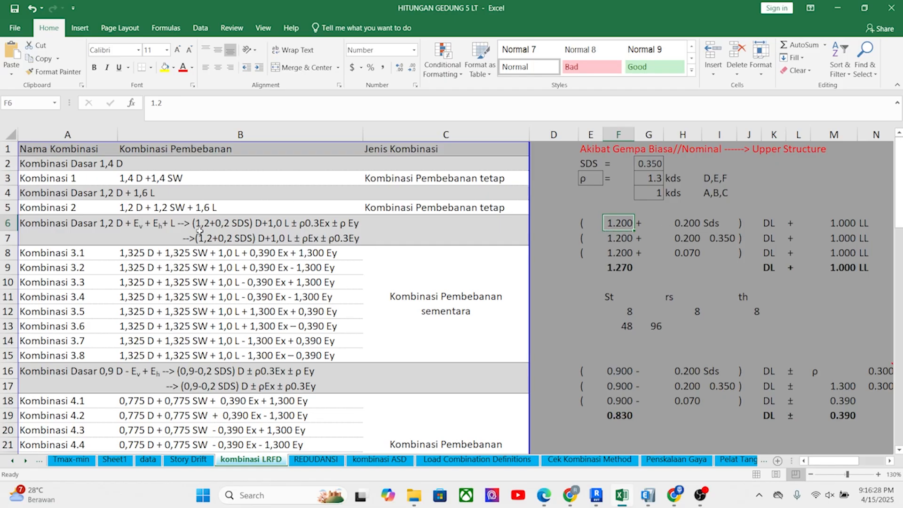
{"action": "left_click", "coordinate": [718, 237]}
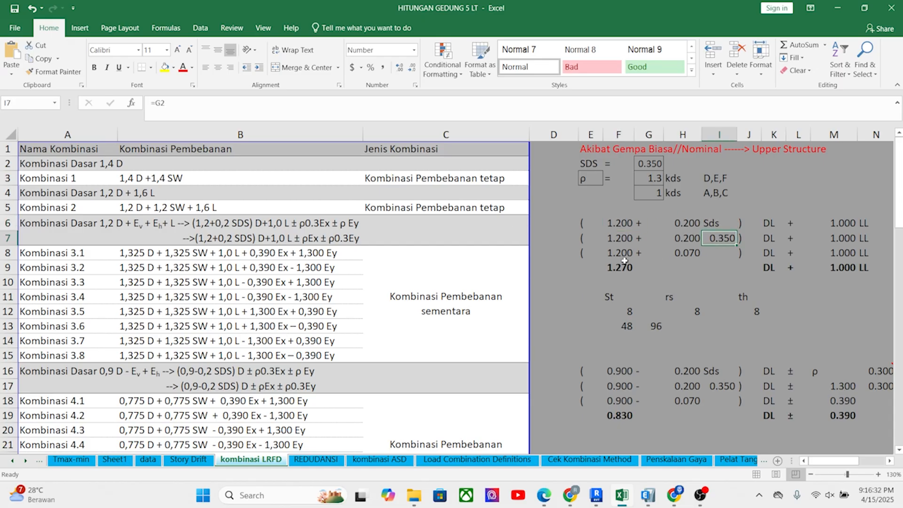
{"action": "left_click", "coordinate": [613, 273]}
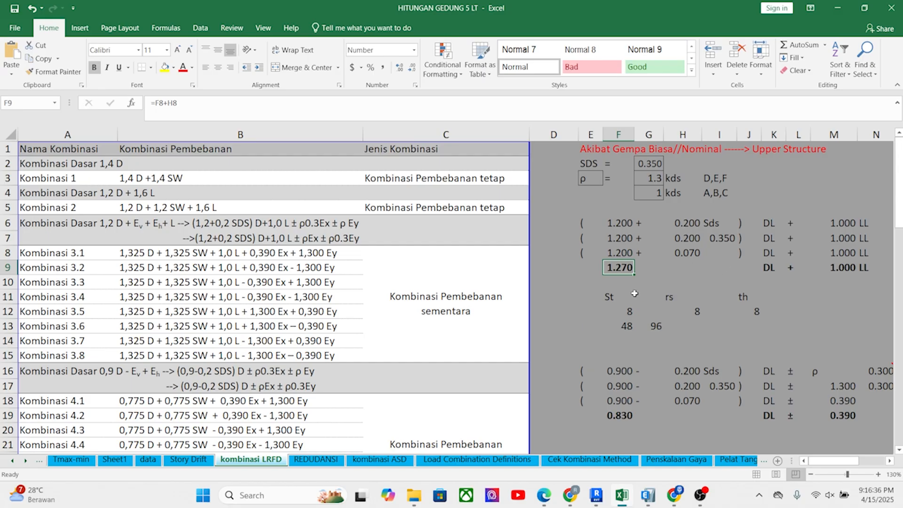
{"action": "left_click", "coordinate": [773, 270]}
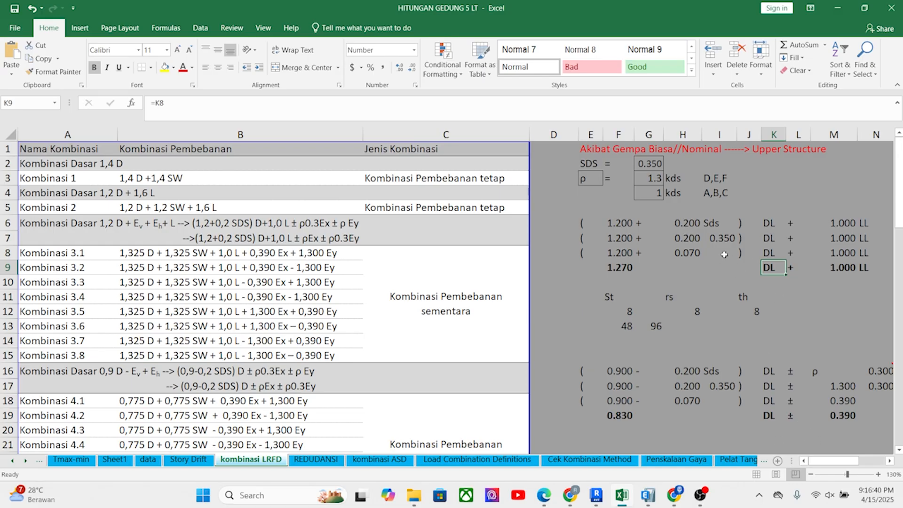
{"action": "left_click", "coordinate": [839, 266]}
{"action": "left_click_drag", "start_coordinate": [828, 462], "coordinate": [826, 460]}
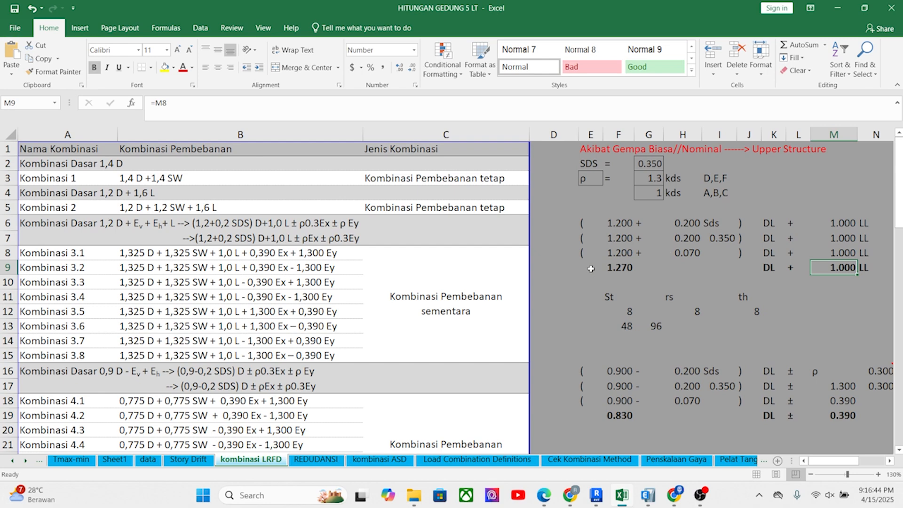
{"action": "left_click_drag", "start_coordinate": [822, 463], "coordinate": [830, 463]}
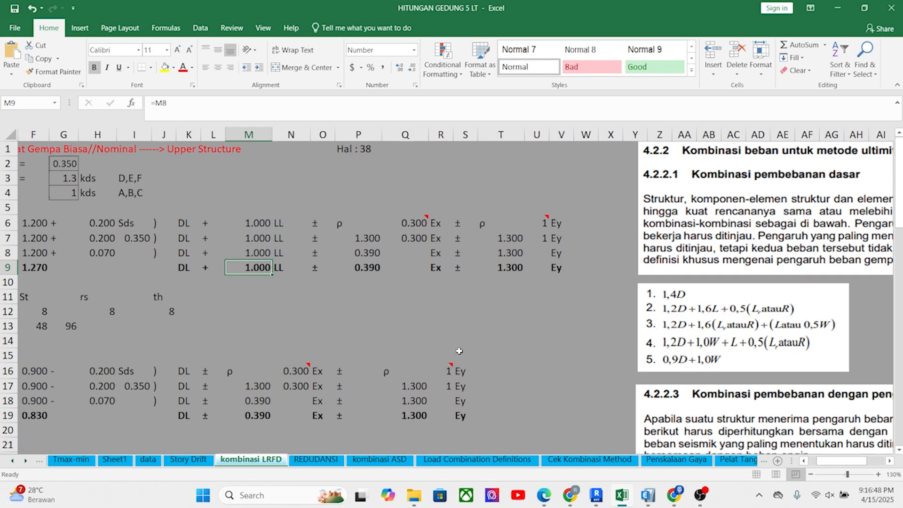
{"action": "left_click", "coordinate": [365, 269]}
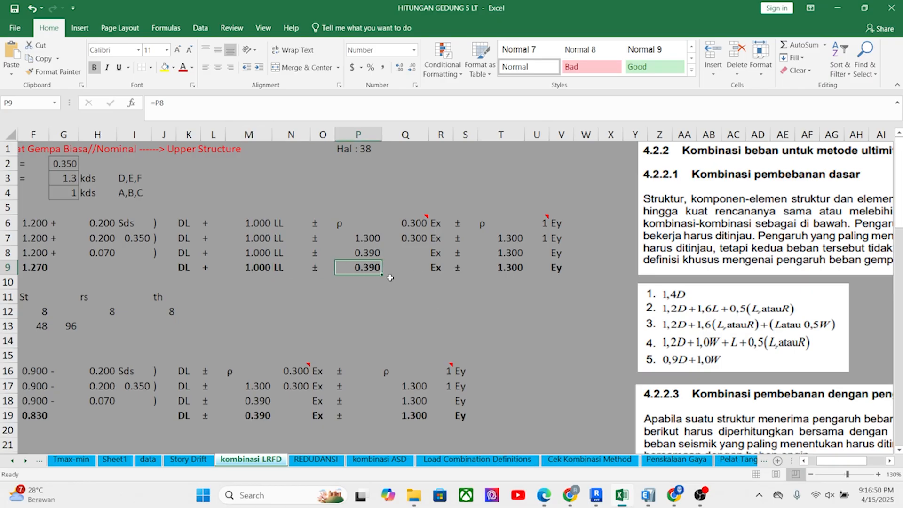
Check the redundancy factor ρ for seismic design categories D,E,F in G3 and A,B,C in G4
{"action": "left_click_drag", "start_coordinate": [855, 463], "coordinate": [841, 461]}
{"action": "left_click", "coordinate": [629, 188]}
{"action": "left_click", "coordinate": [652, 179]}
{"action": "left_click", "coordinate": [657, 194]}
{"action": "left_click", "coordinate": [656, 181]}
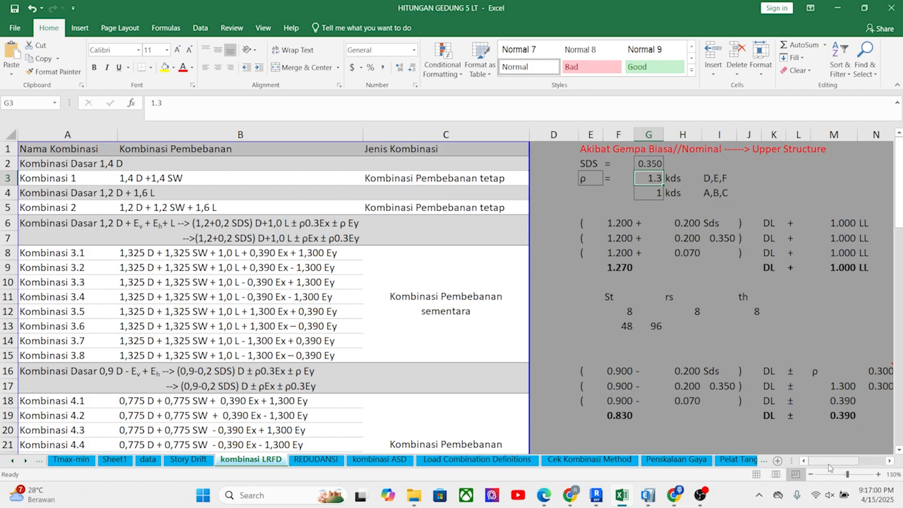
{"action": "left_click", "coordinate": [653, 194]}
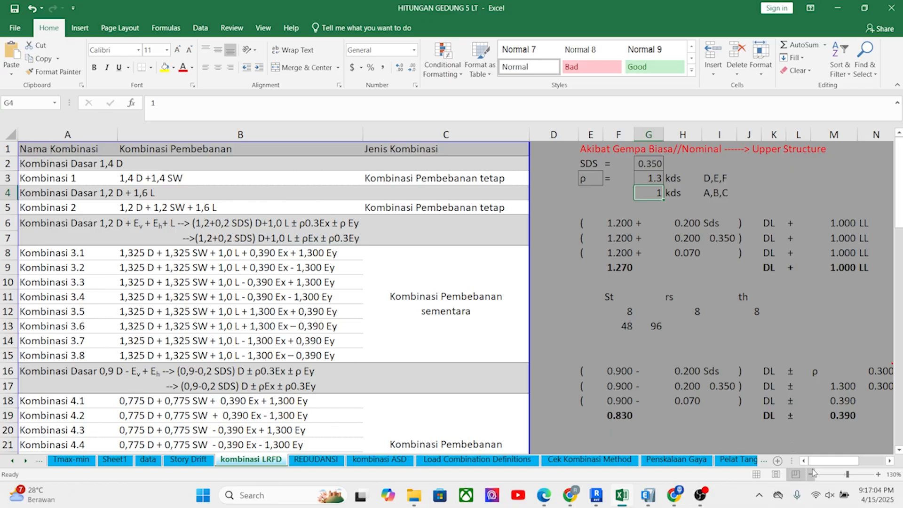
Review the final DL, LL and Ex factors in row 9 against the listed Kombinasi 3 combinations
{"action": "left_click_drag", "start_coordinate": [817, 463], "coordinate": [826, 468]}
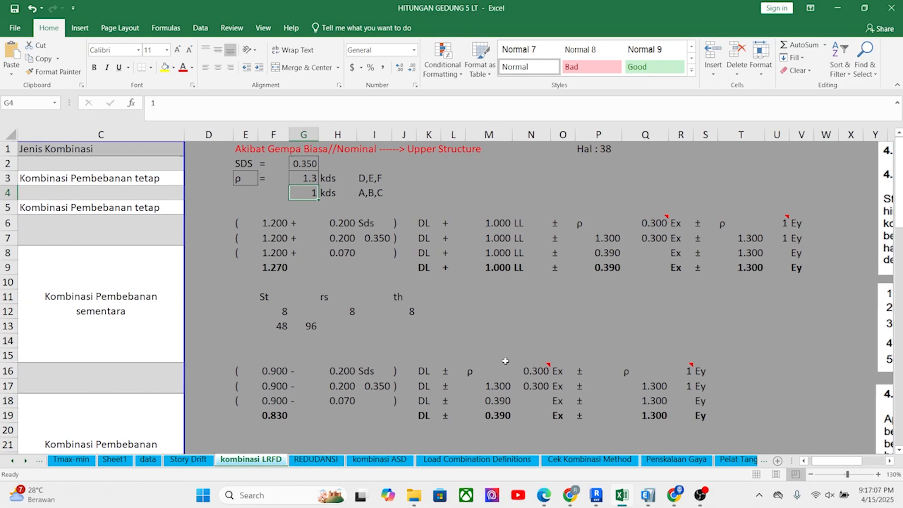
{"action": "left_click", "coordinate": [269, 266]}
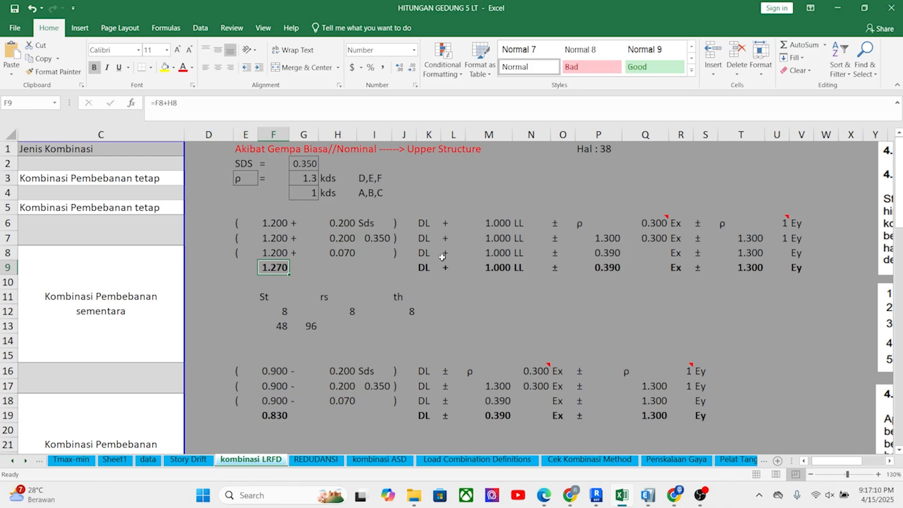
{"action": "left_click", "coordinate": [425, 269]}
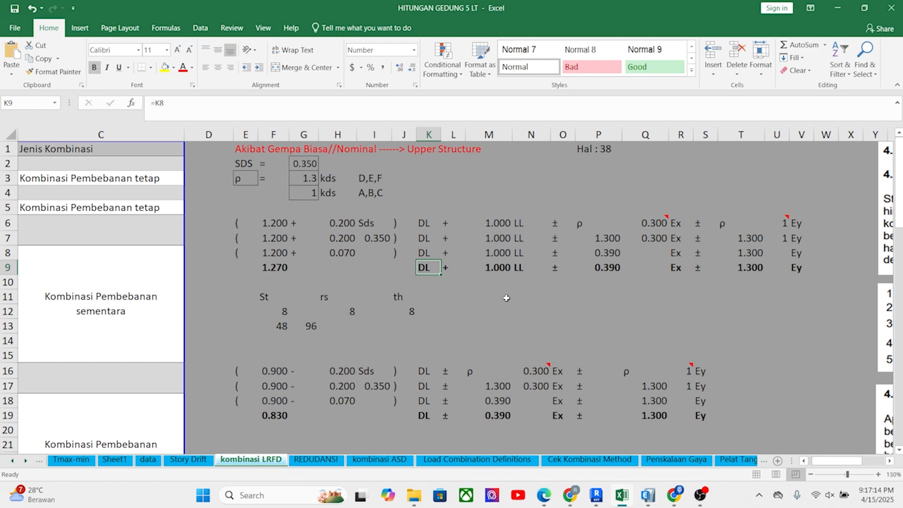
{"action": "left_click", "coordinate": [514, 271]}
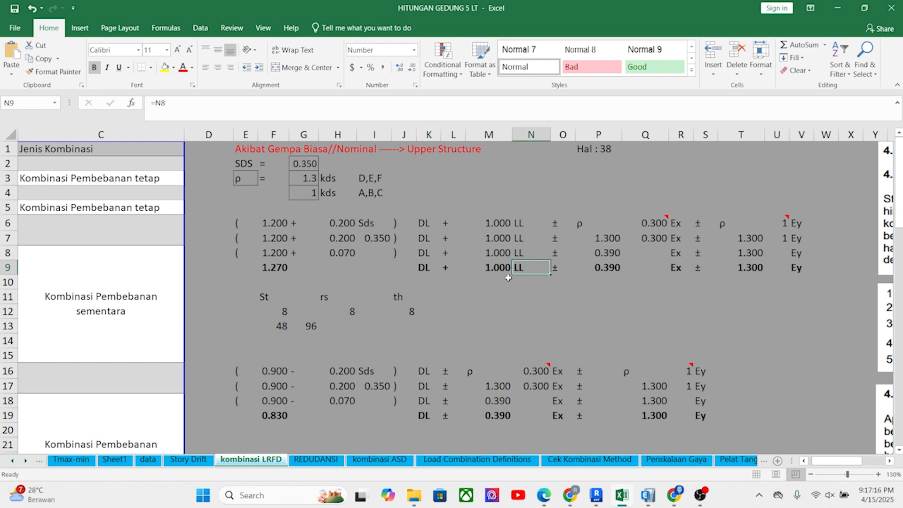
{"action": "left_click", "coordinate": [607, 269]}
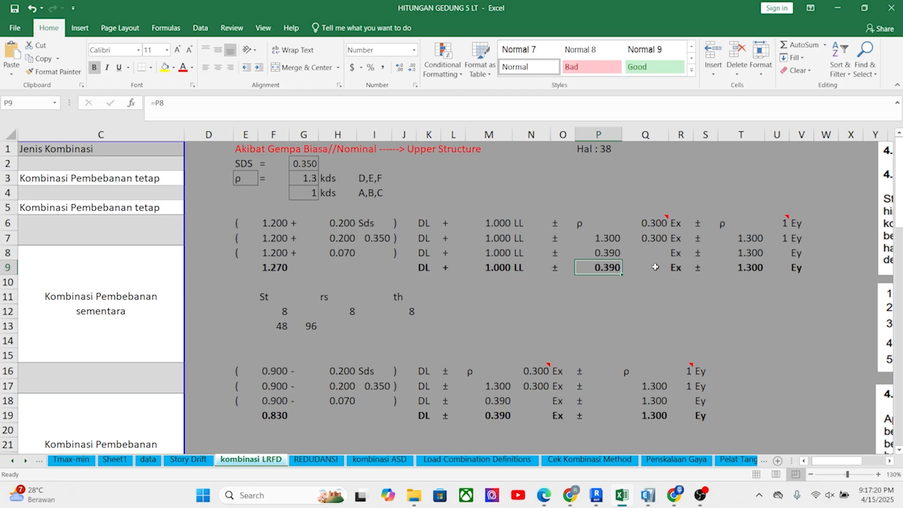
{"action": "left_click", "coordinate": [690, 272]}
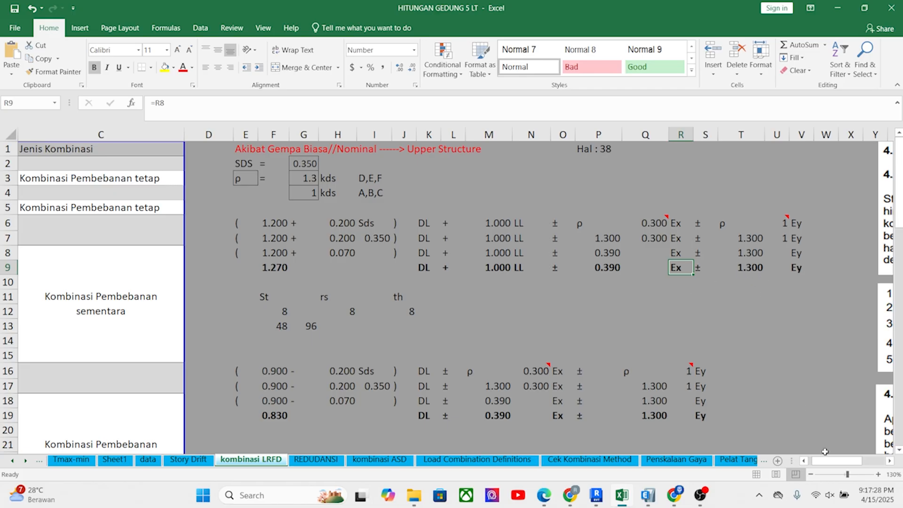
{"action": "left_click_drag", "start_coordinate": [827, 462], "coordinate": [817, 462]}
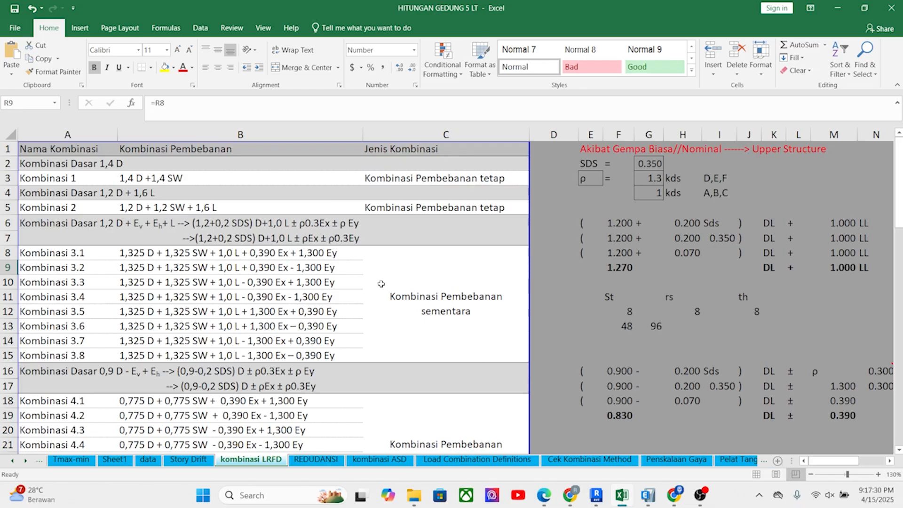
{"action": "left_click", "coordinate": [757, 312]}
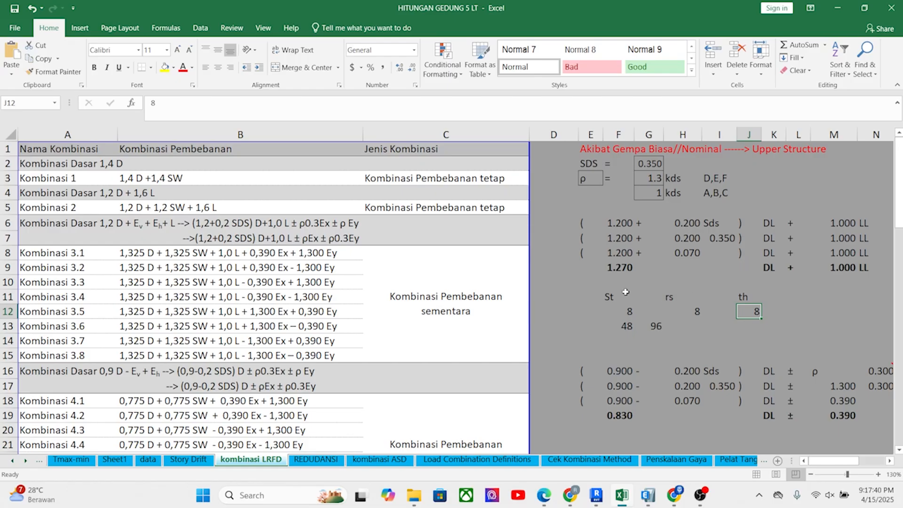
{"action": "left_click", "coordinate": [624, 267]}
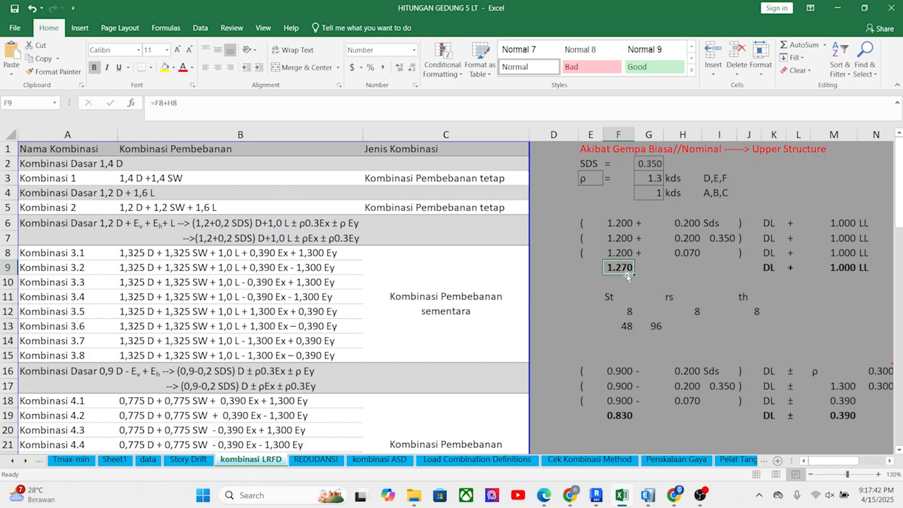
Switch to ETABS, close the load pattern definitions and start a new Linear Add load combination named Comb1
{"action": "left_click", "coordinate": [647, 501]}
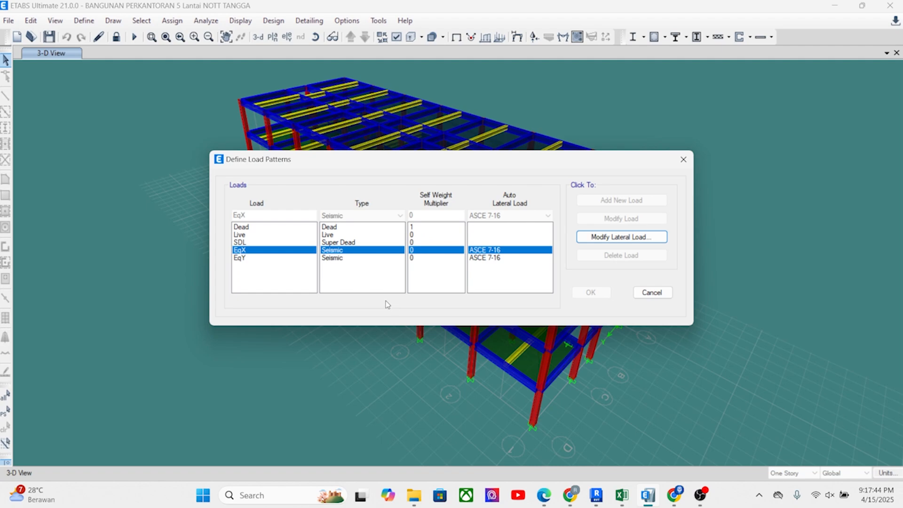
{"action": "left_click", "coordinate": [683, 160]}
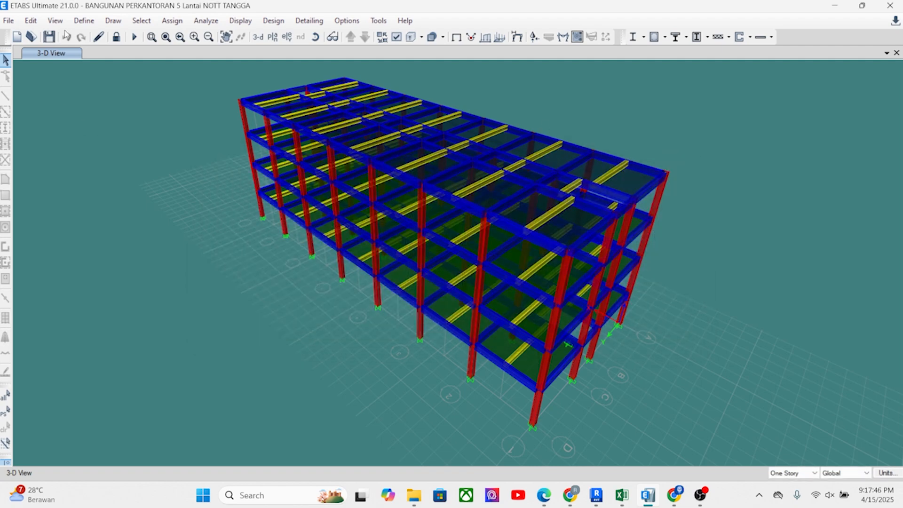
{"action": "left_click", "coordinate": [84, 21]}
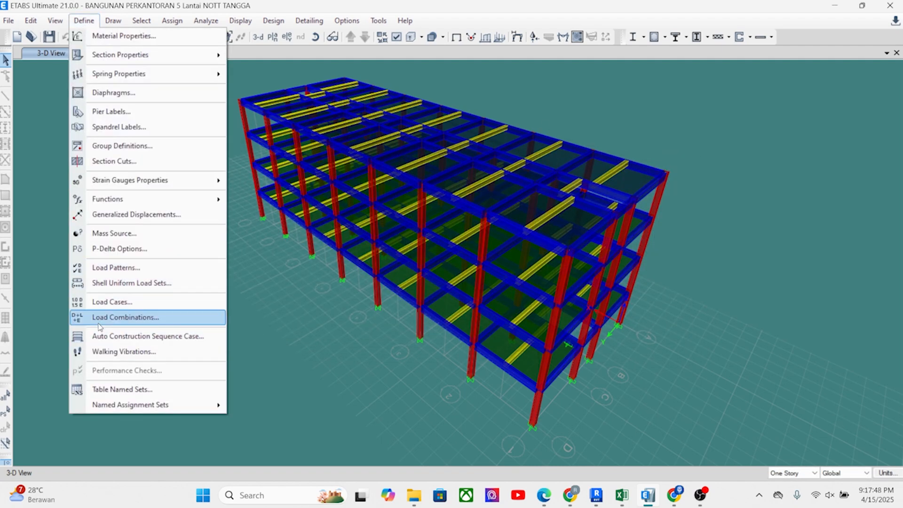
{"action": "left_click", "coordinate": [121, 318]}
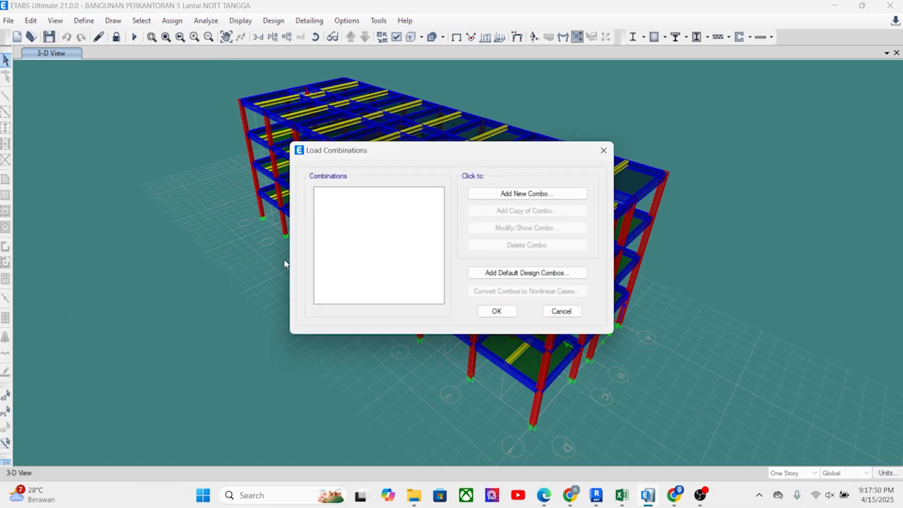
{"action": "left_click", "coordinate": [511, 193]}
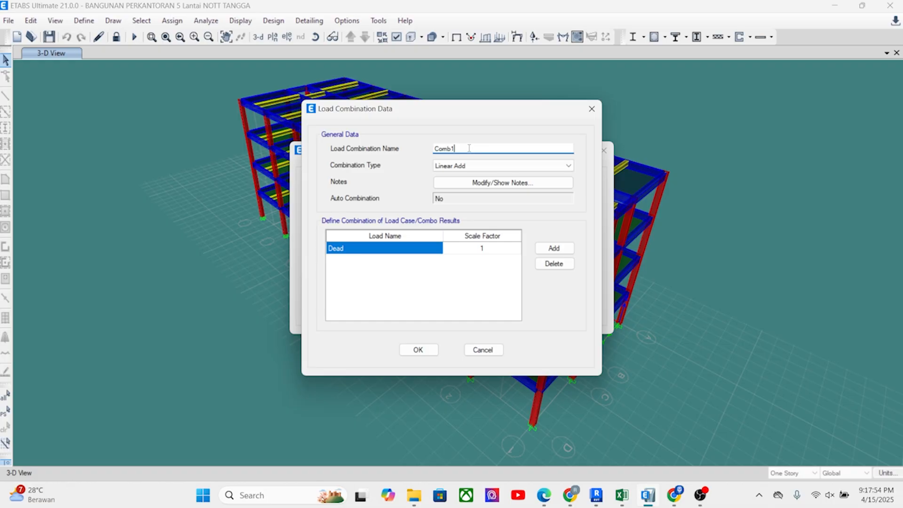
{"action": "left_click", "coordinate": [436, 286]}
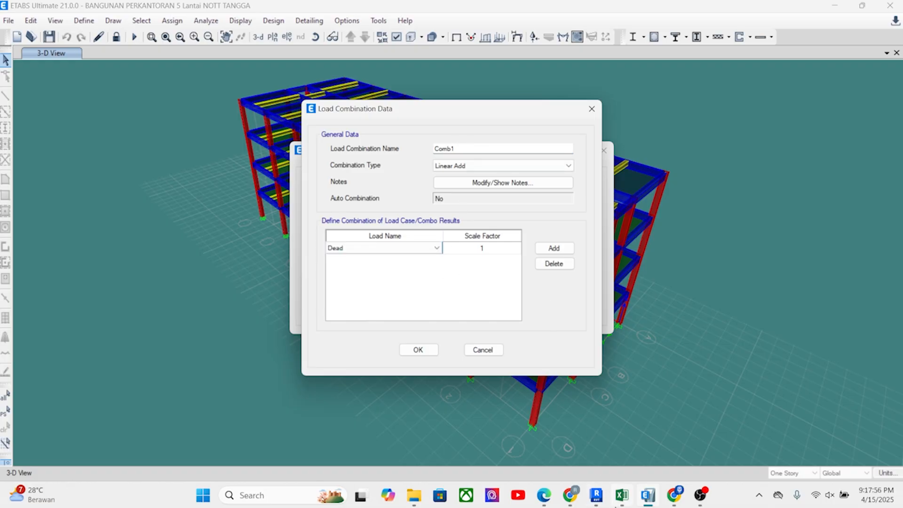
Check the Kombinasi 1 factors in Excel and set the Dead scale factor of Comb1 in ETABS to 1.4
{"action": "left_click", "coordinate": [621, 495]}
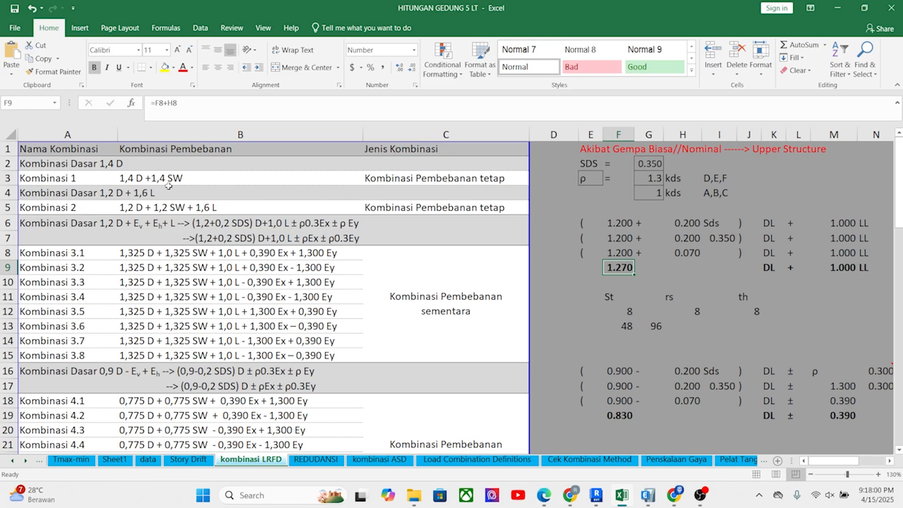
{"action": "mouse_move", "coordinate": [648, 494]}
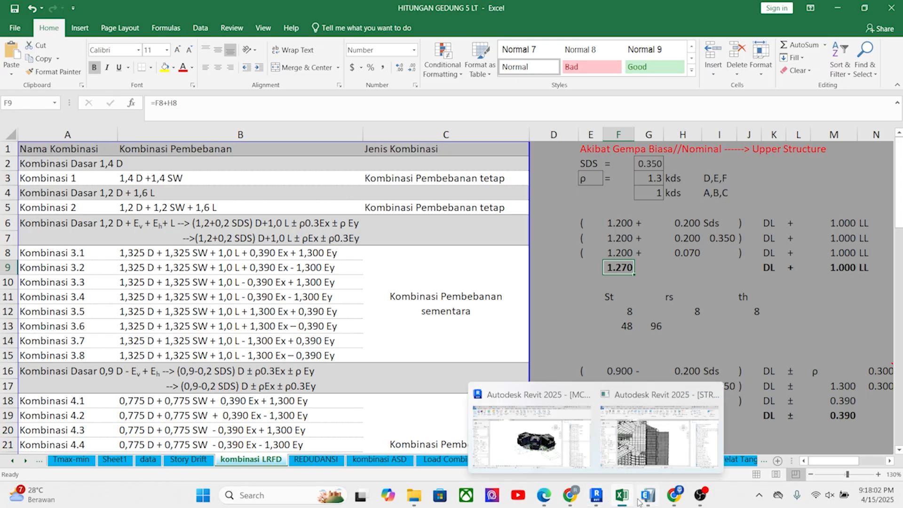
{"action": "left_click", "coordinate": [642, 409]}
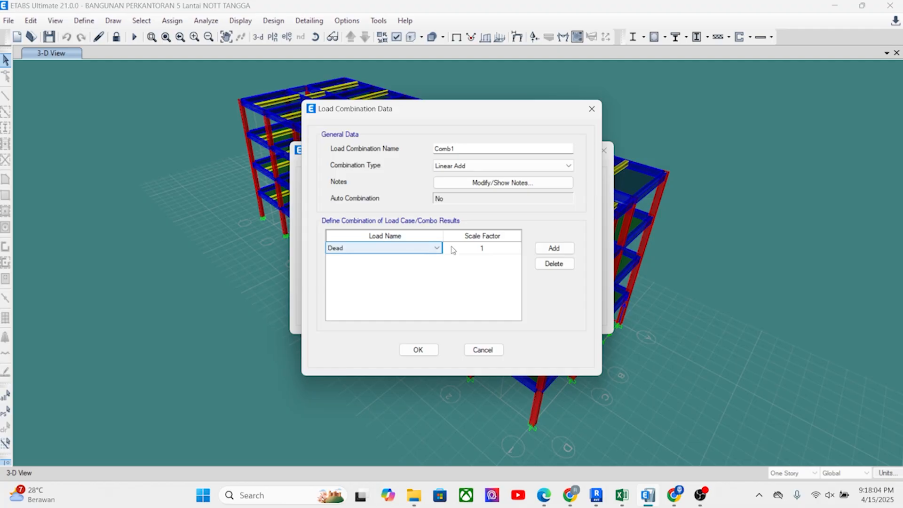
{"action": "left_click", "coordinate": [505, 250]}
{"action": "left_click", "coordinate": [496, 248]}
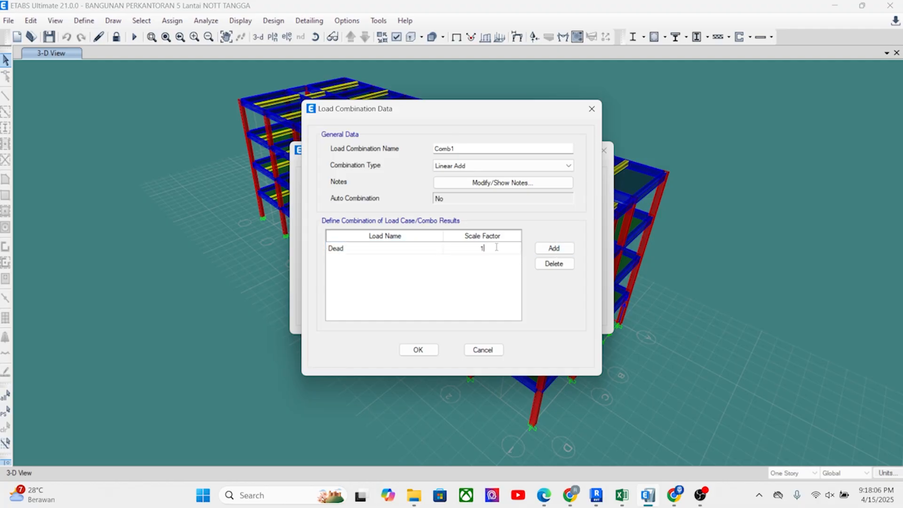
Add the SDL load to Comb1 with a scale factor of 1.4
{"action": "left_click", "coordinate": [553, 248]}
{"action": "left_click", "coordinate": [402, 260]}
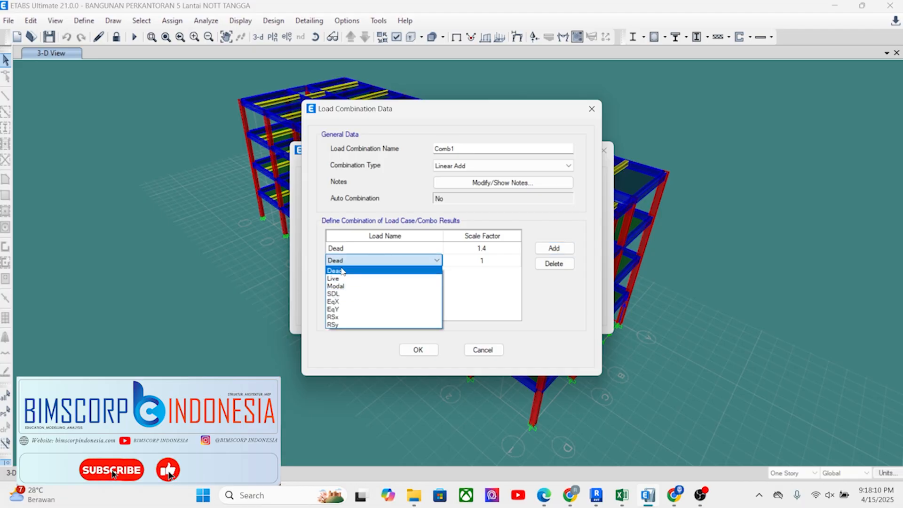
{"action": "left_click", "coordinate": [346, 294]}
{"action": "left_click", "coordinate": [497, 262]}
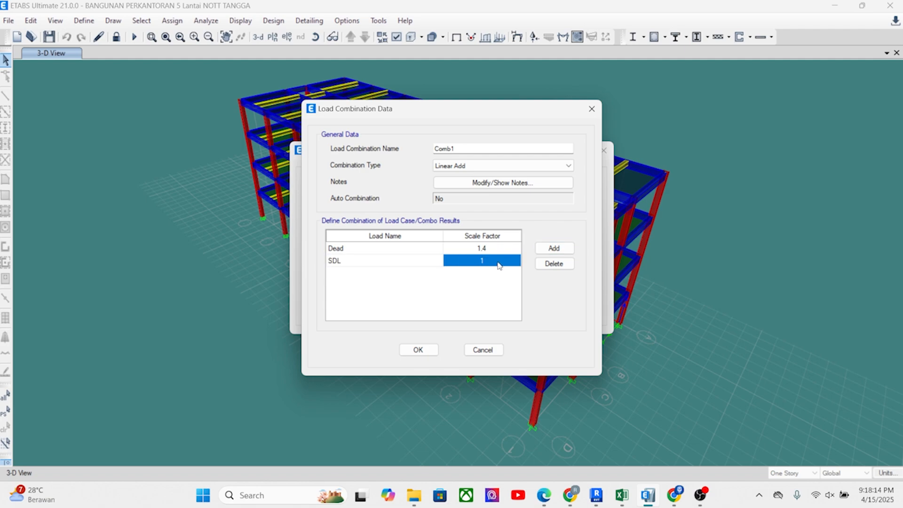
{"action": "type", "text": "1."}
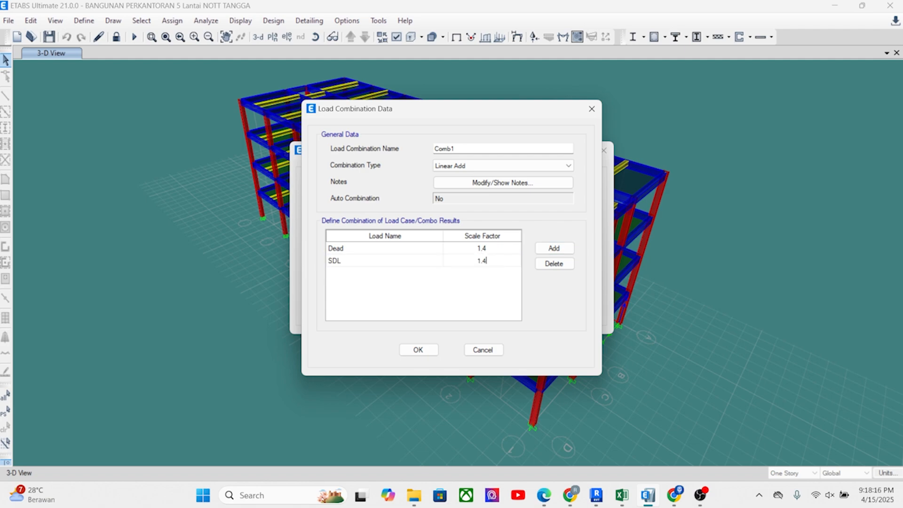
{"action": "type", "text": "4"}
{"action": "left_click", "coordinate": [554, 247]}
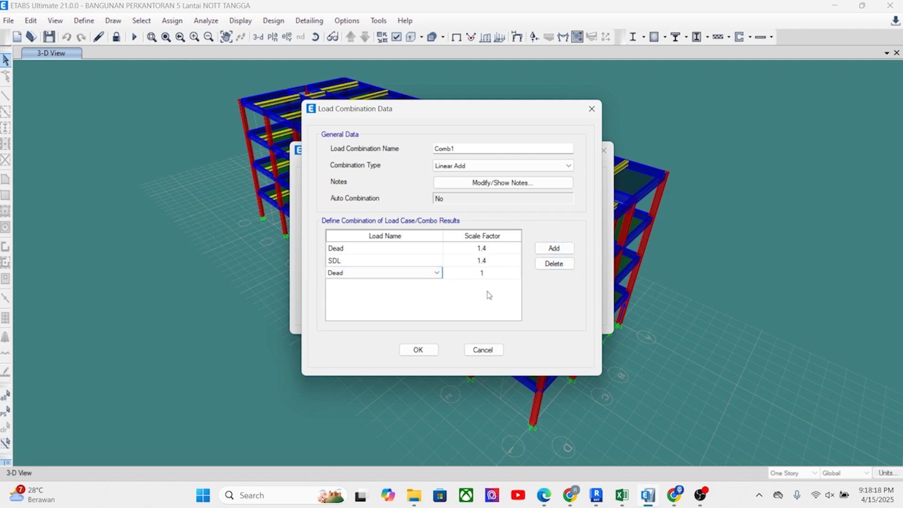
{"action": "left_click", "coordinate": [474, 278]}
{"action": "left_click", "coordinate": [394, 277]}
{"action": "left_click", "coordinate": [557, 266]}
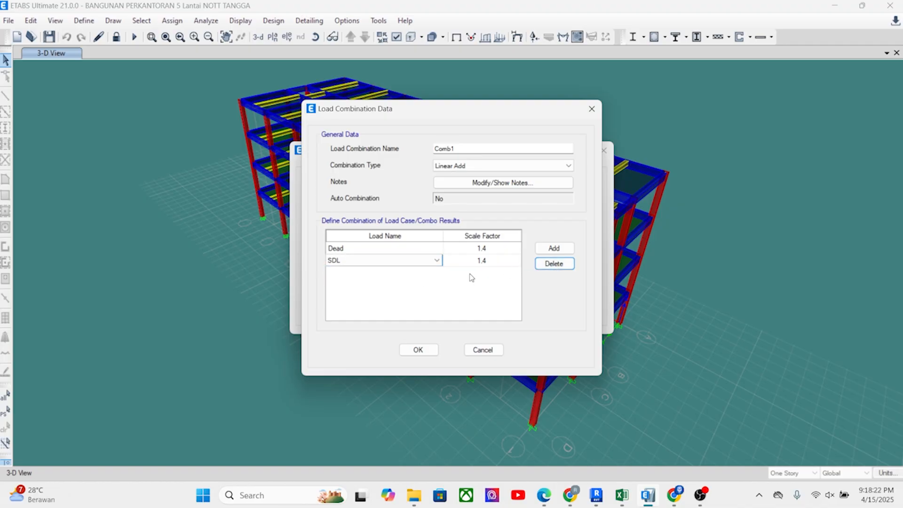
{"action": "left_click", "coordinate": [413, 265]}
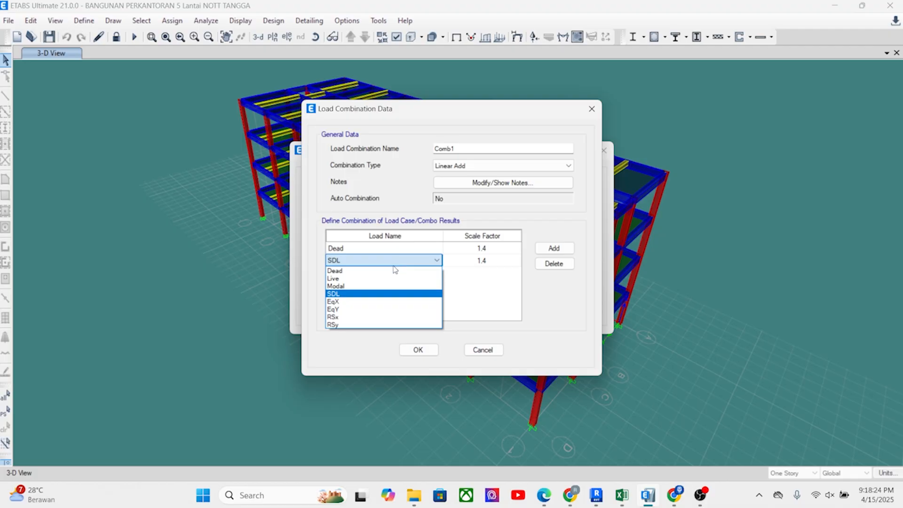
Save Comb1 and start a new Linear Add load combination named Comb2
{"action": "left_click", "coordinate": [486, 298]}
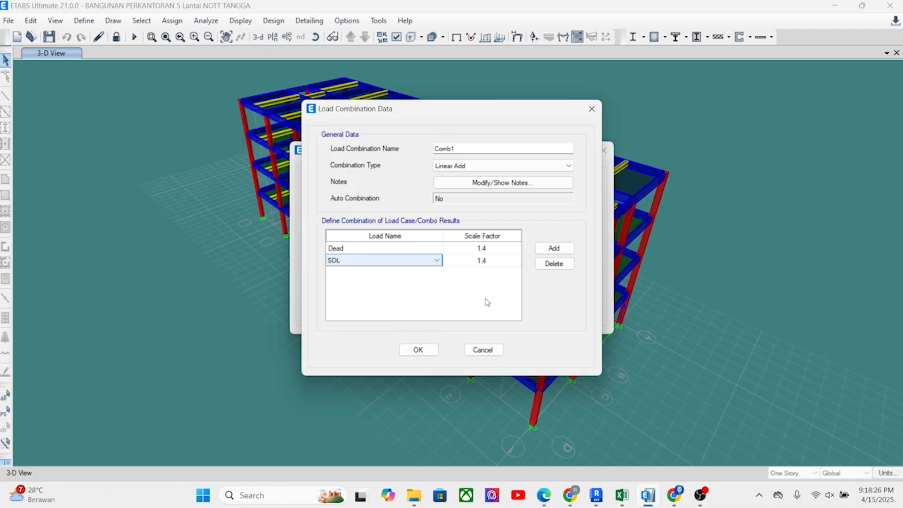
{"action": "left_click", "coordinate": [418, 350]}
{"action": "left_click", "coordinate": [513, 195]}
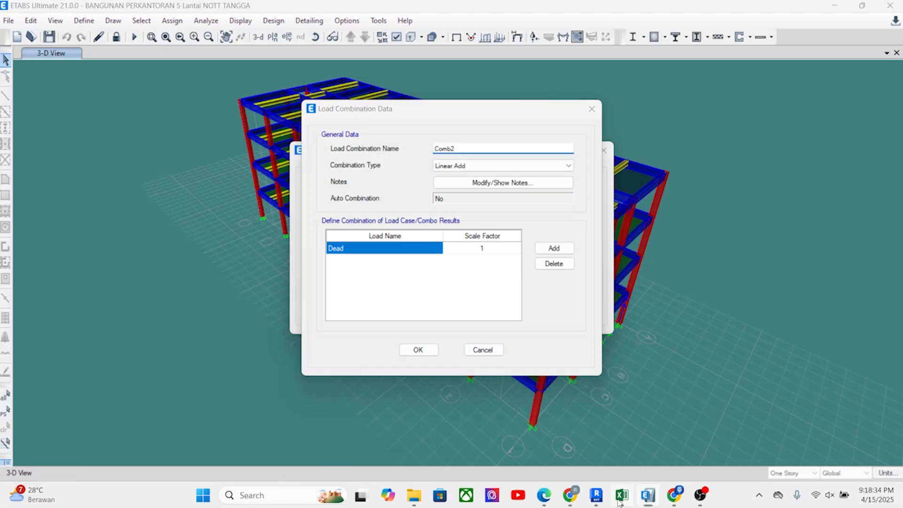
Check the Kombinasi 2 factors in Excel and set the Dead scale factor of Comb2 in ETABS to 1.2
{"action": "left_click", "coordinate": [621, 496]}
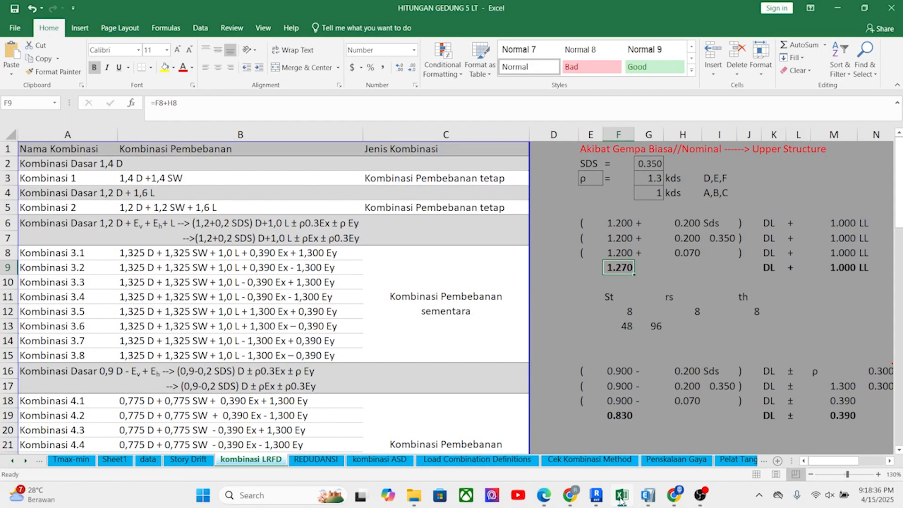
{"action": "left_click", "coordinate": [620, 496]}
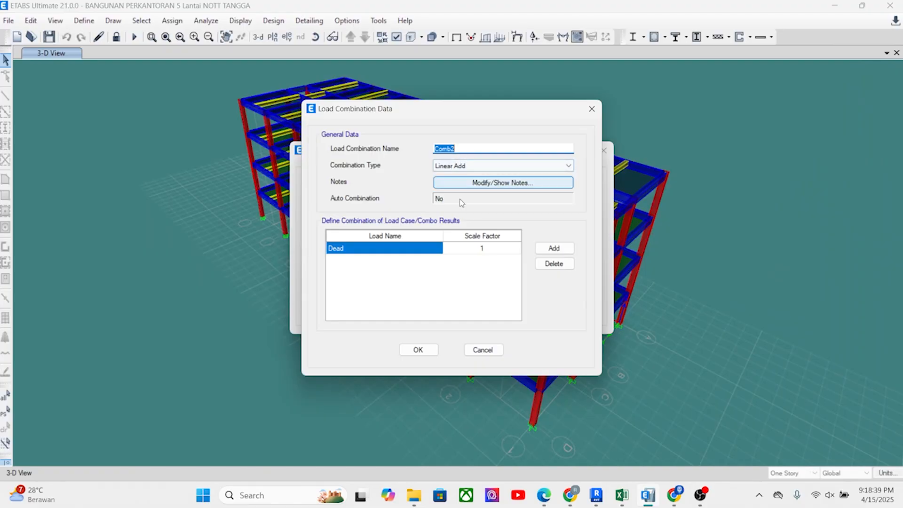
{"action": "left_click", "coordinate": [492, 247]}
{"action": "left_click", "coordinate": [494, 248]}
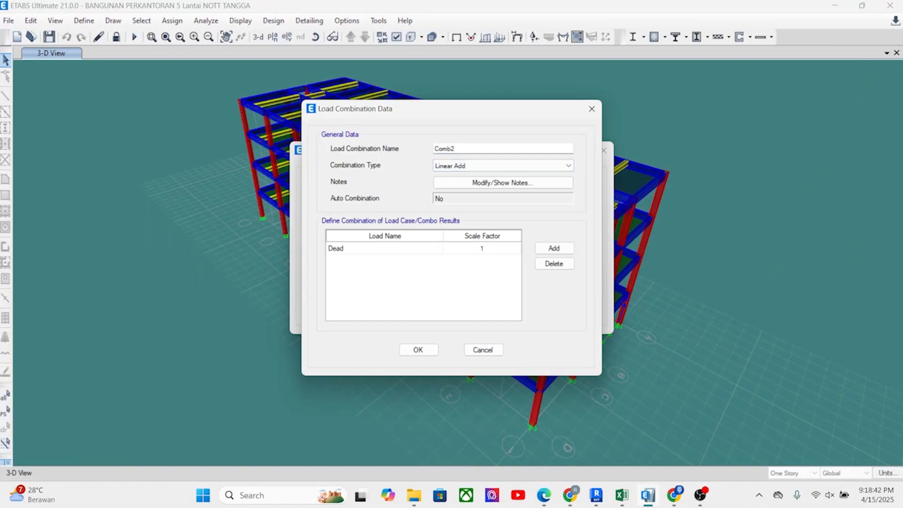
Add the SDL load to Comb2 with a scale factor of 1.2
{"action": "left_click", "coordinate": [554, 247]}
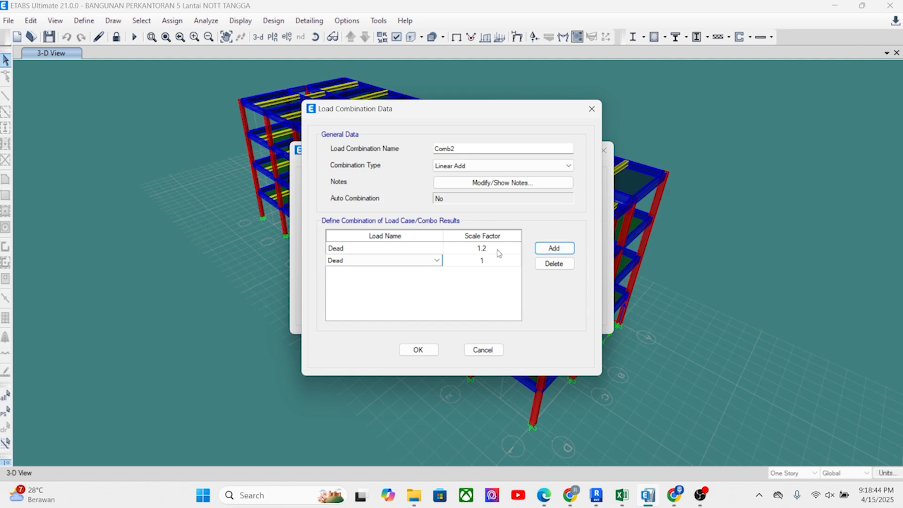
{"action": "left_click", "coordinate": [373, 260]}
{"action": "left_click", "coordinate": [354, 301]}
{"action": "left_click", "coordinate": [489, 261]}
{"action": "left_click", "coordinate": [497, 264]}
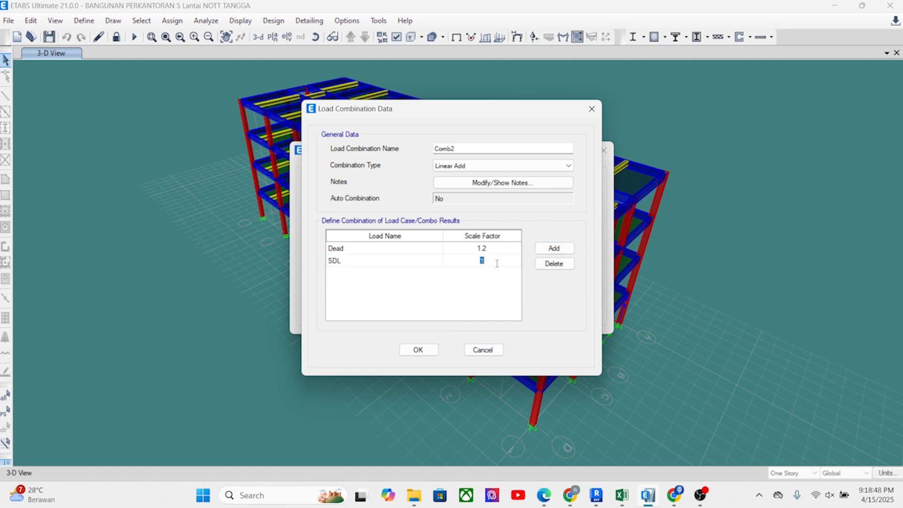
{"action": "type", "text": "1.2"}
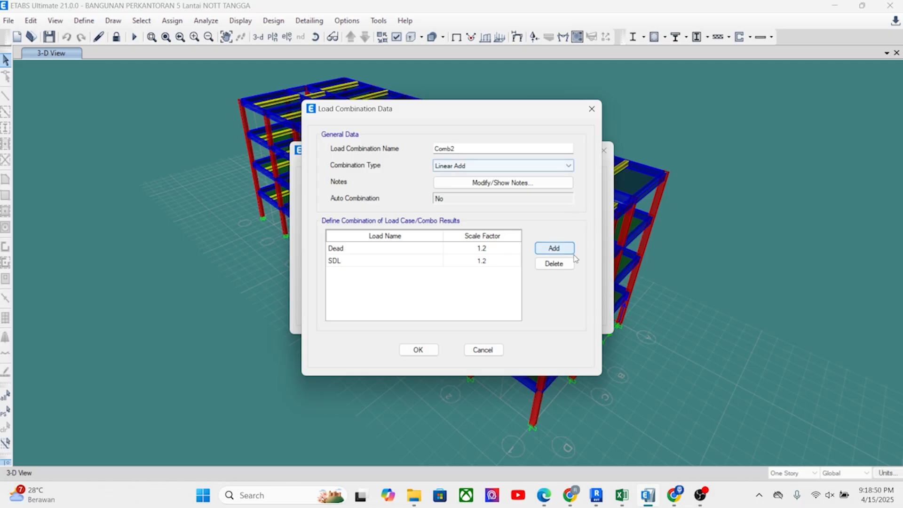
Add the Live load to Comb2 with a scale factor of 1.6 and save the combination
{"action": "left_click", "coordinate": [554, 248]}
{"action": "left_click", "coordinate": [366, 274]}
{"action": "left_click", "coordinate": [374, 294]}
{"action": "left_click", "coordinate": [495, 275]}
{"action": "left_click", "coordinate": [497, 273]}
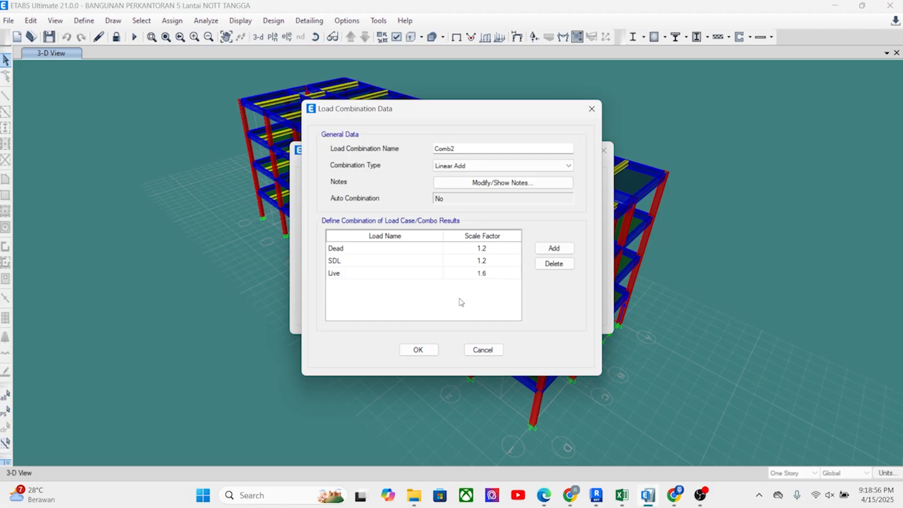
{"action": "left_click", "coordinate": [417, 350]}
Start a new Linear Add load combination named Comb3-EqX, keeping Dead as its first load
{"action": "left_click", "coordinate": [514, 193]}
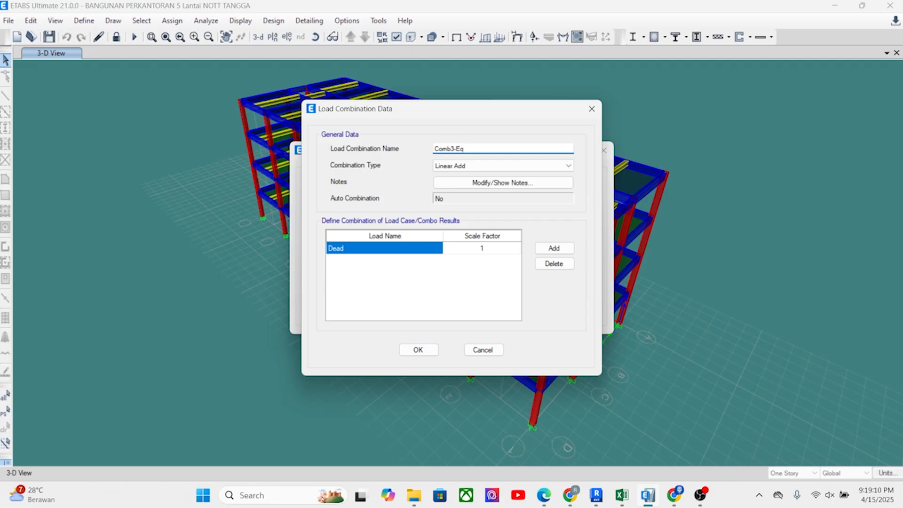
{"action": "left_click", "coordinate": [383, 248]}
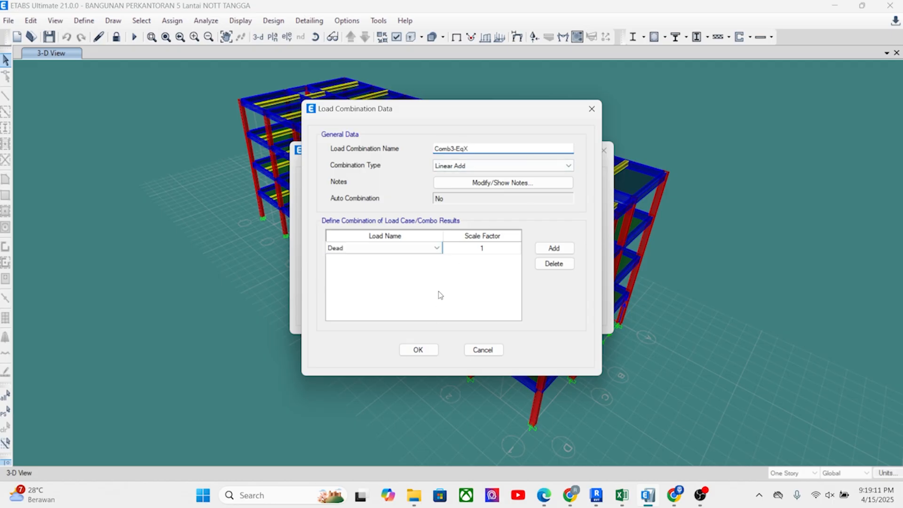
{"action": "left_click", "coordinate": [424, 249]}
{"action": "left_click", "coordinate": [369, 273]}
{"action": "left_click", "coordinate": [415, 248]}
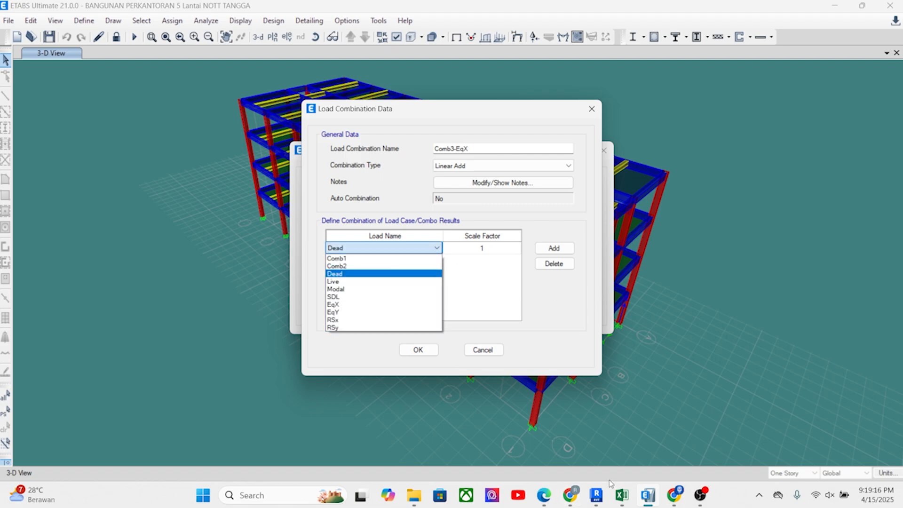
Copy the DL factor from cell F9 in Excel and set the Dead scale factor of Comb3-EqX in ETABS to 1.270
{"action": "left_click", "coordinate": [623, 495]}
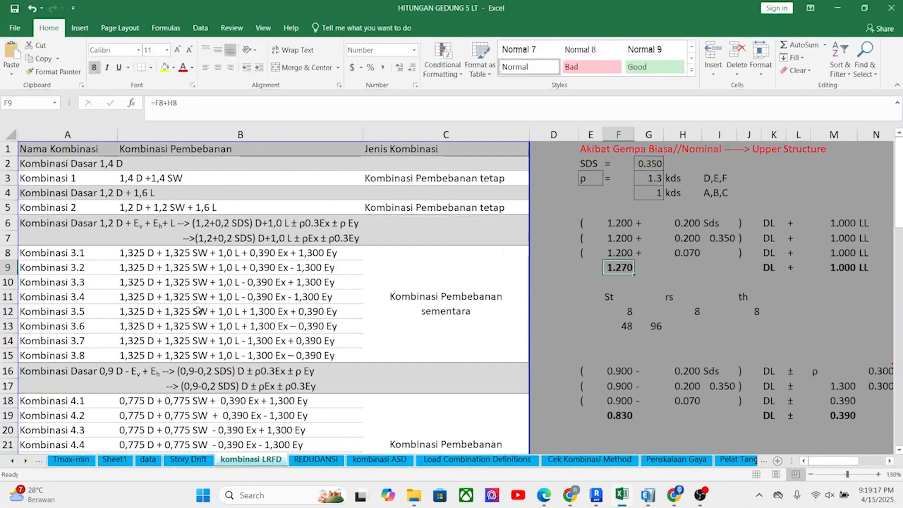
{"action": "left_click", "coordinate": [134, 257]}
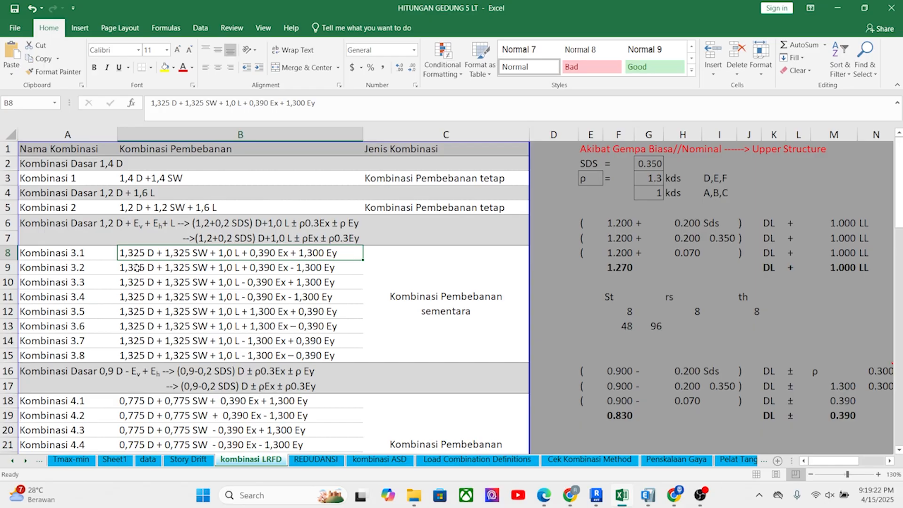
{"action": "left_click", "coordinate": [617, 268]}
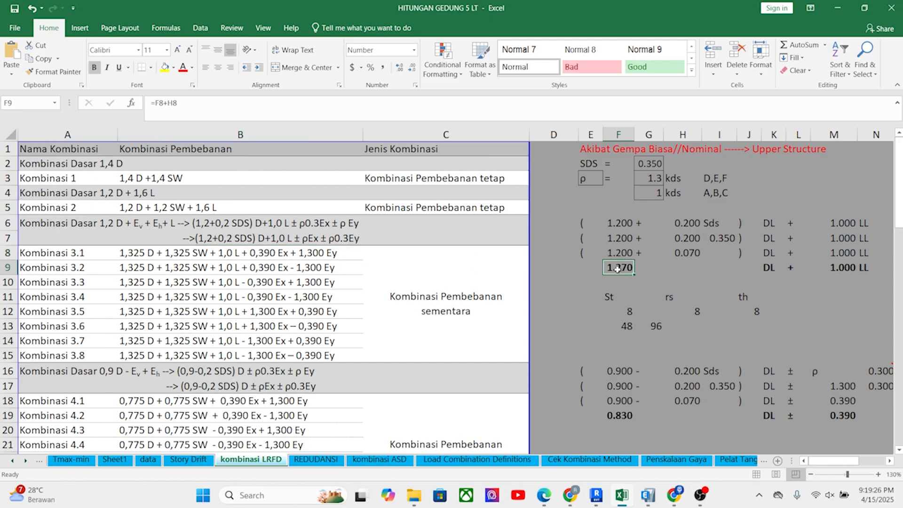
{"action": "left_click", "coordinate": [648, 494]}
{"action": "left_click", "coordinate": [494, 252]}
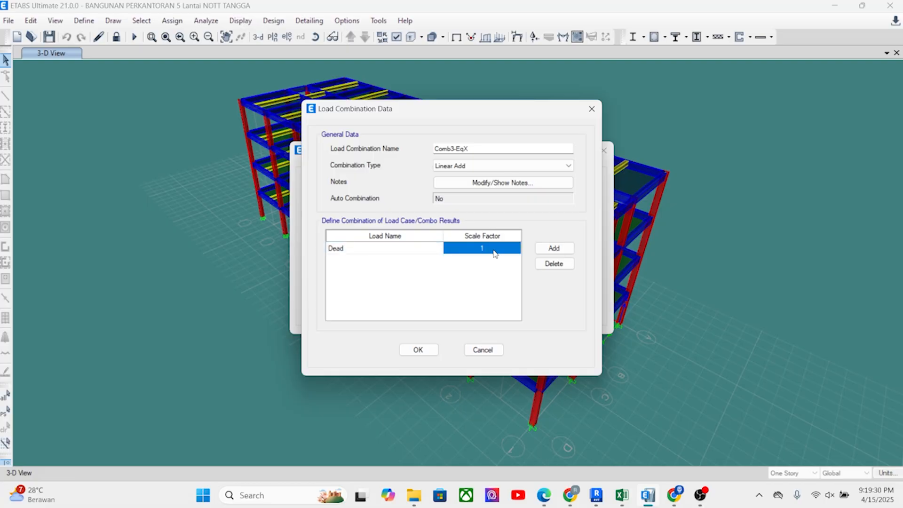
{"action": "left_click", "coordinate": [491, 247]}
{"action": "type", "text": "1.270"}
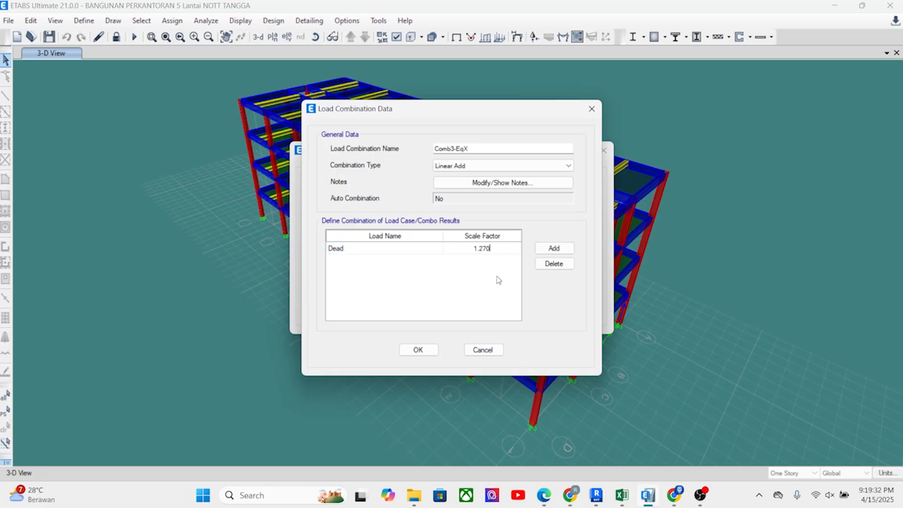
Add the SDL load to Comb3-EqX with a scale factor of 1.270
{"action": "left_click", "coordinate": [554, 248]}
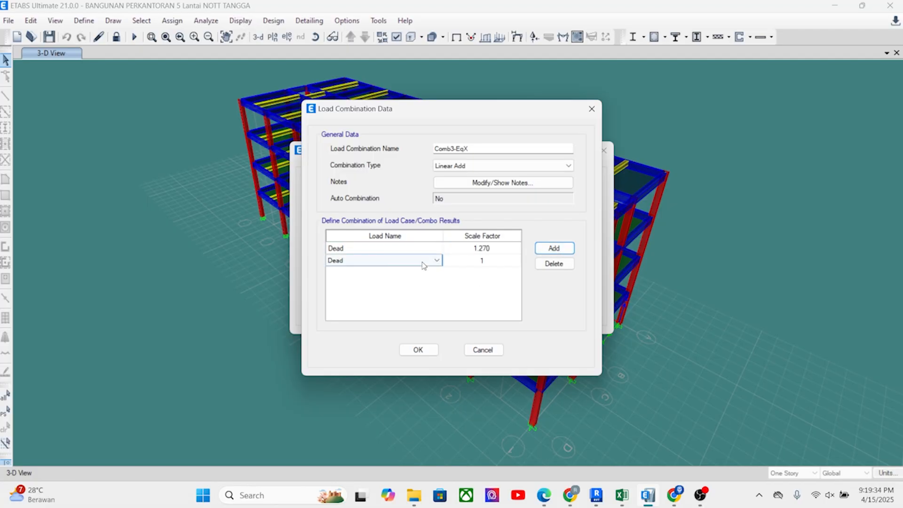
{"action": "left_click", "coordinate": [416, 264]}
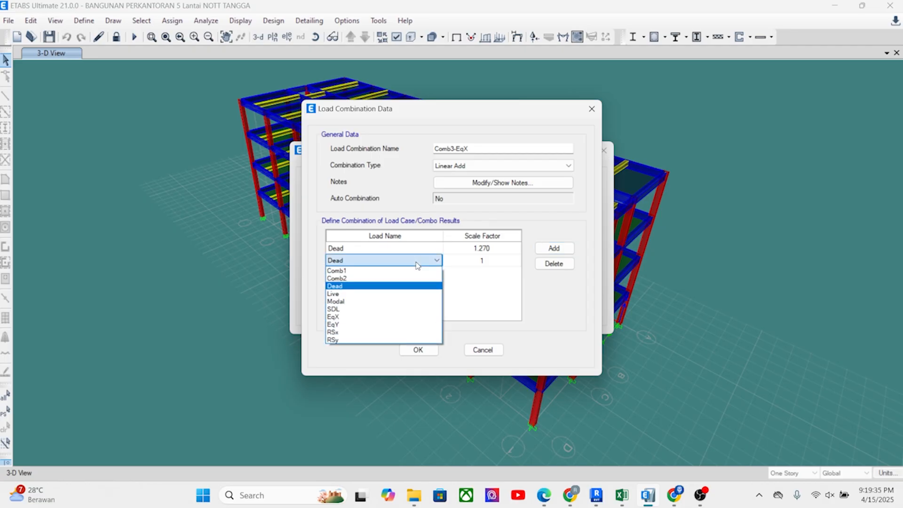
{"action": "left_click", "coordinate": [352, 310]}
{"action": "left_click", "coordinate": [495, 261]}
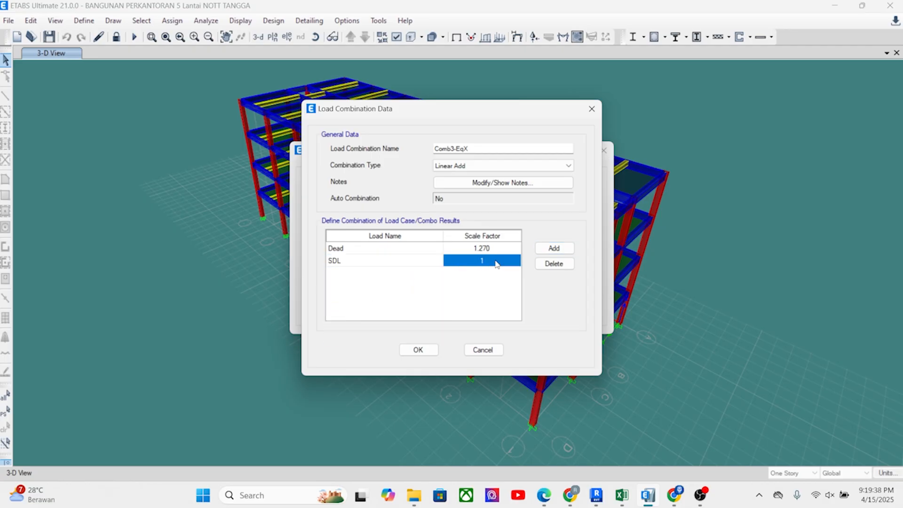
{"action": "left_click", "coordinate": [495, 260]}
{"action": "type", "text": "1.270"}
Check the live load factor of the Kombinasi 3 rows in Excel and add the Live load to Comb3-EqX in ETABS with factor 1
{"action": "left_click", "coordinate": [554, 248]}
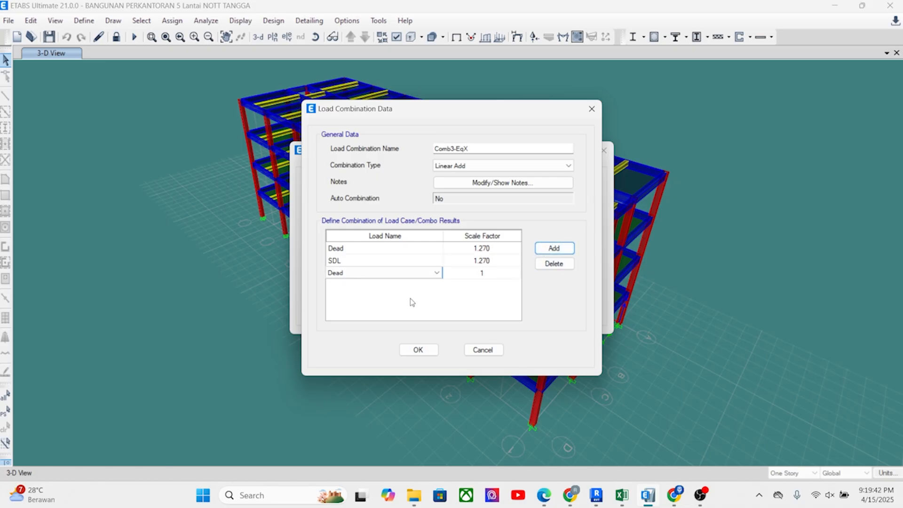
{"action": "left_click", "coordinate": [627, 497]}
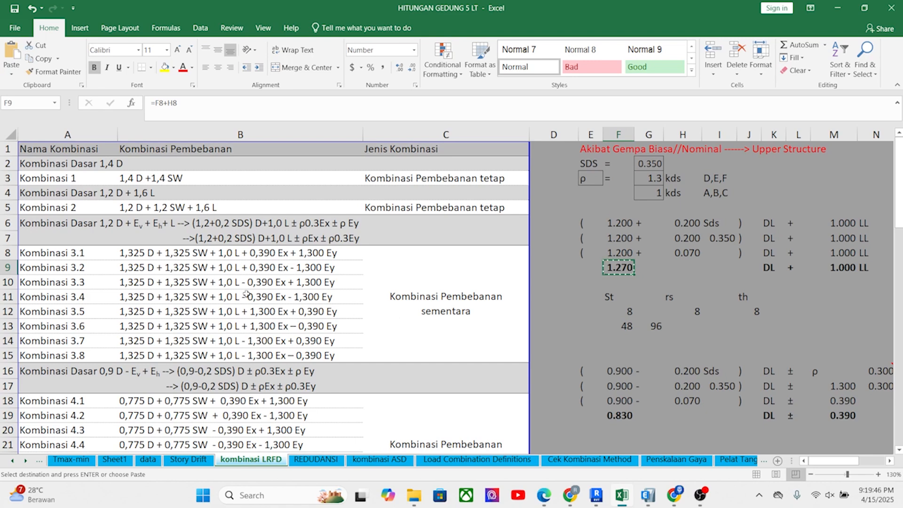
{"action": "left_click", "coordinate": [648, 497]}
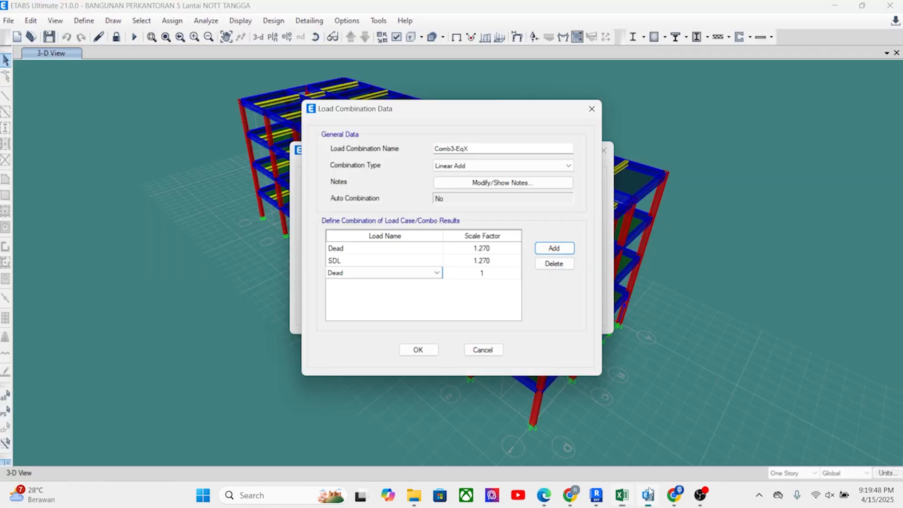
{"action": "left_click", "coordinate": [390, 275]}
{"action": "left_click", "coordinate": [342, 311]}
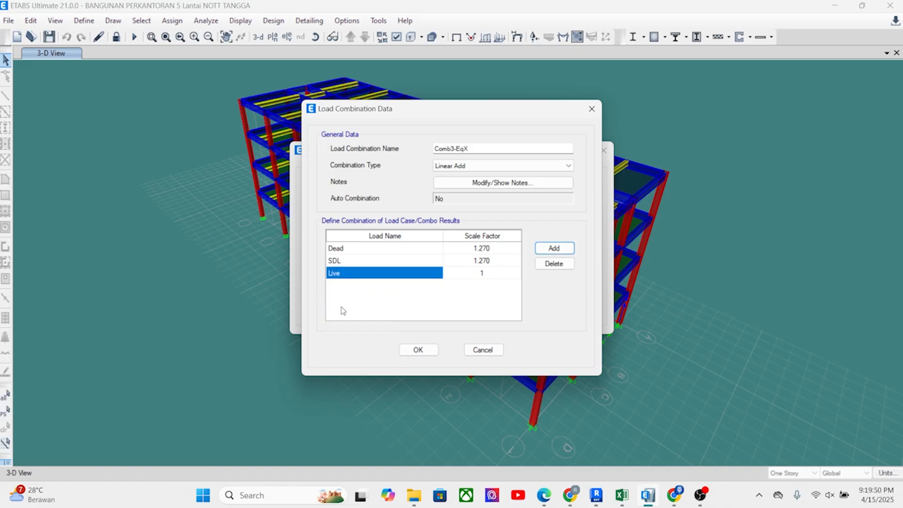
Check the Ex factor of Kombinasi 3.1 in Excel and add the EqX load to Comb3-EqX in ETABS with a scale factor of 0.390
{"action": "left_click", "coordinate": [553, 247]}
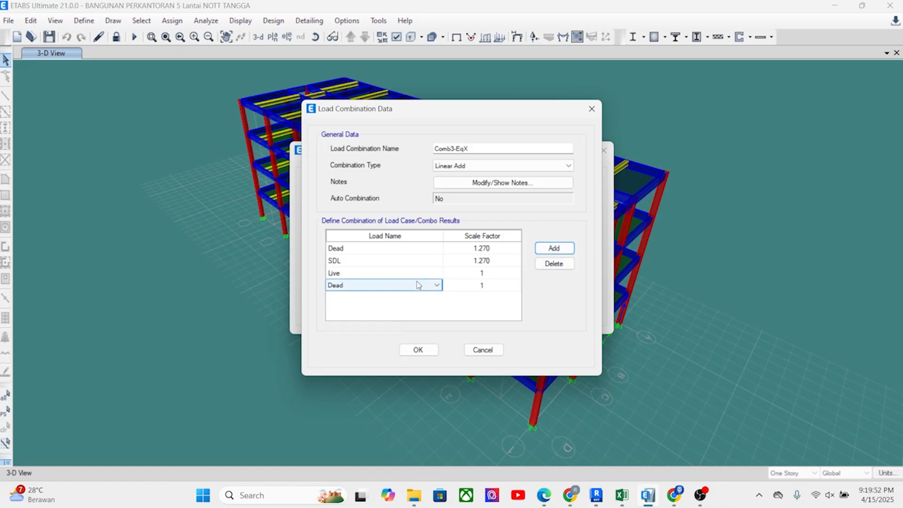
{"action": "left_click", "coordinate": [621, 495]}
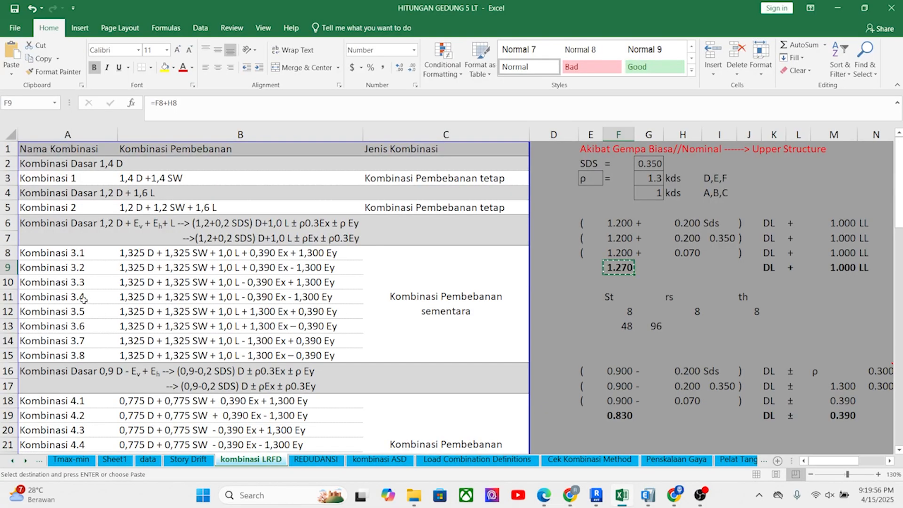
{"action": "left_click", "coordinate": [285, 257]}
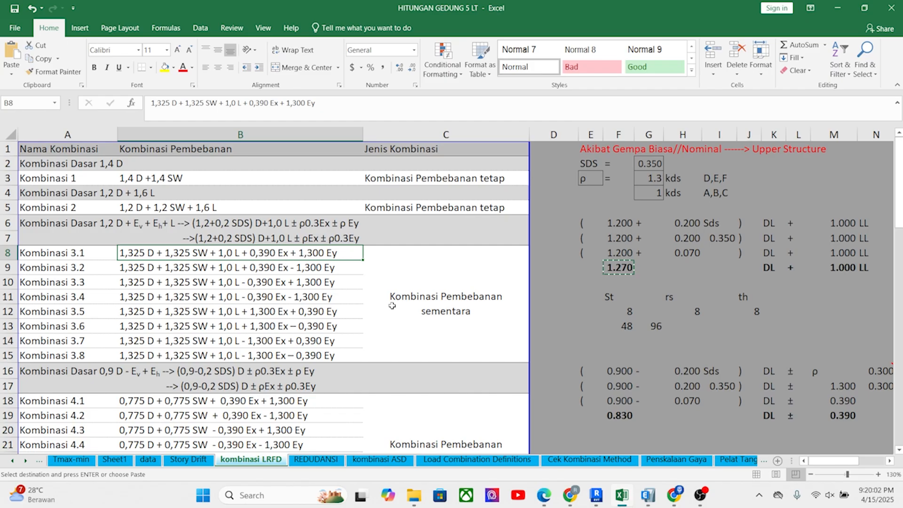
{"action": "left_click", "coordinate": [648, 495]}
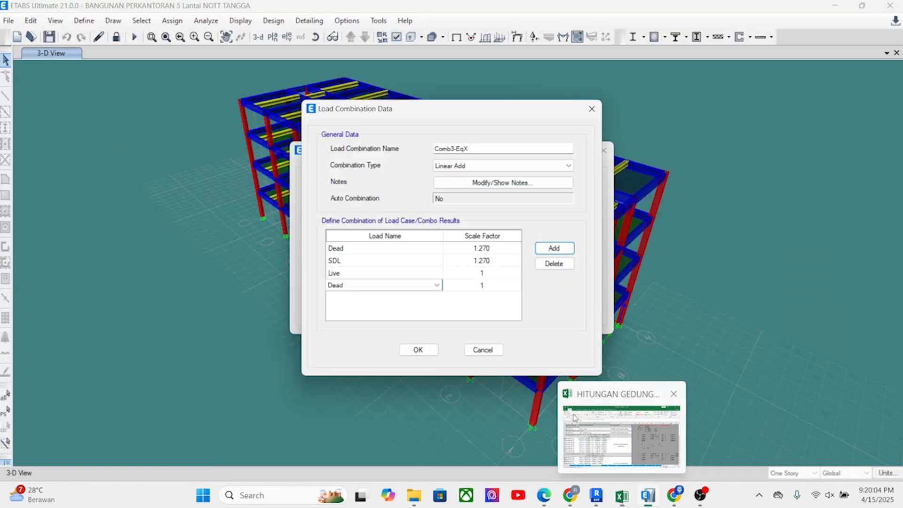
{"action": "left_click", "coordinate": [426, 285]}
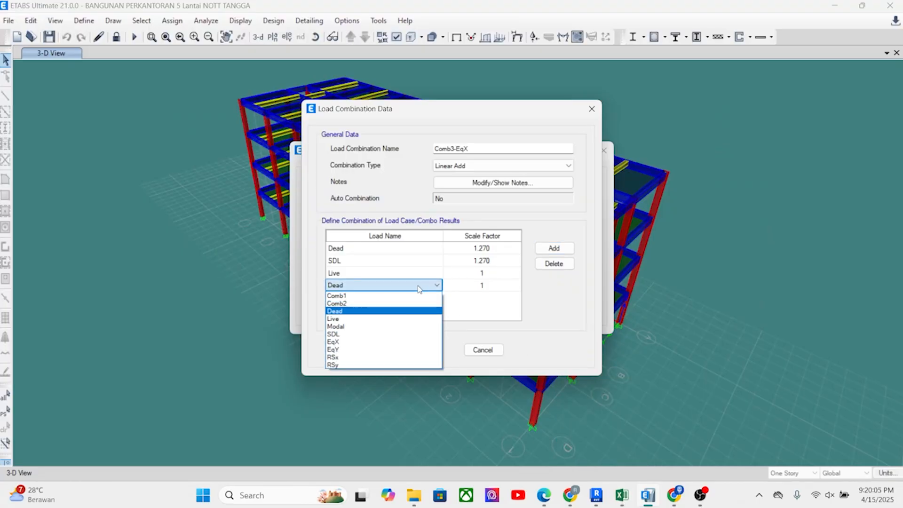
{"action": "left_click", "coordinate": [348, 345]}
{"action": "left_click", "coordinate": [500, 287]}
{"action": "left_click", "coordinate": [502, 288]}
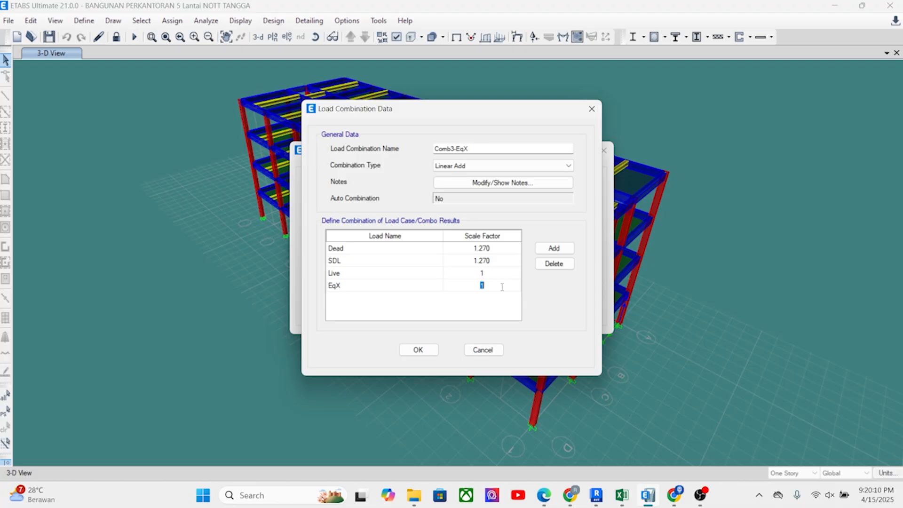
{"action": "left_click", "coordinate": [620, 494]}
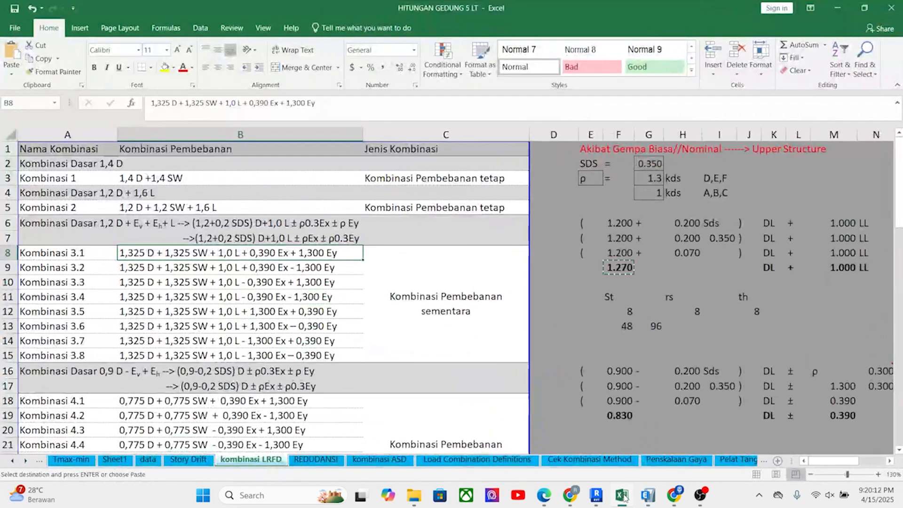
{"action": "left_click", "coordinate": [621, 494]}
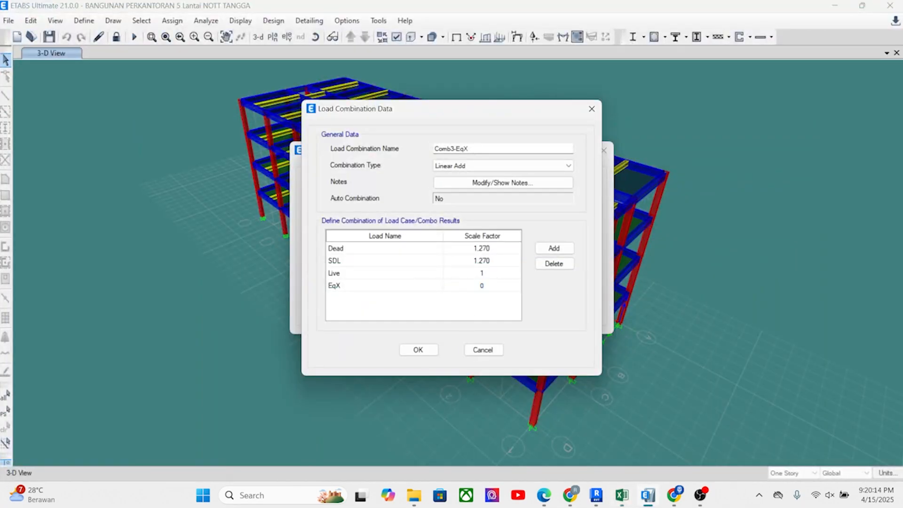
{"action": "type", "text": "0.390"}
Add the EqY load to Comb3-EqX with a scale factor of 1.3
{"action": "left_click", "coordinate": [553, 248]}
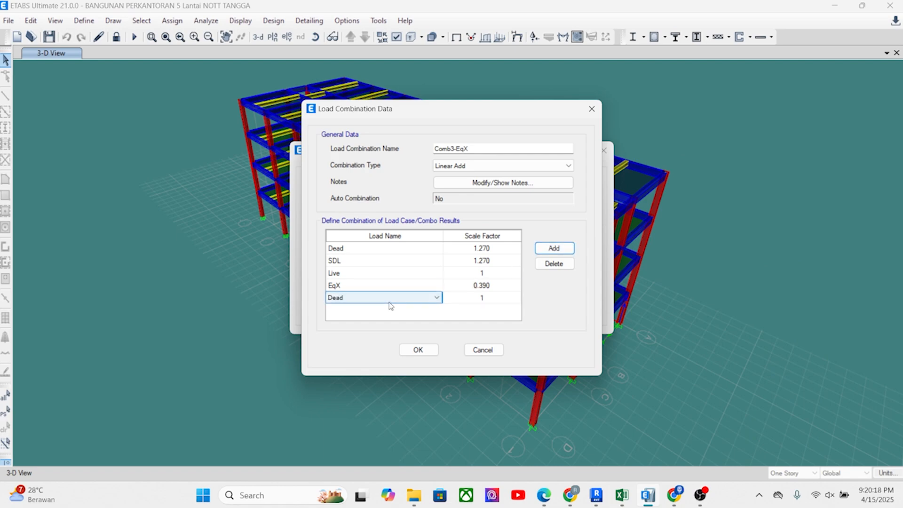
{"action": "left_click", "coordinate": [380, 300]}
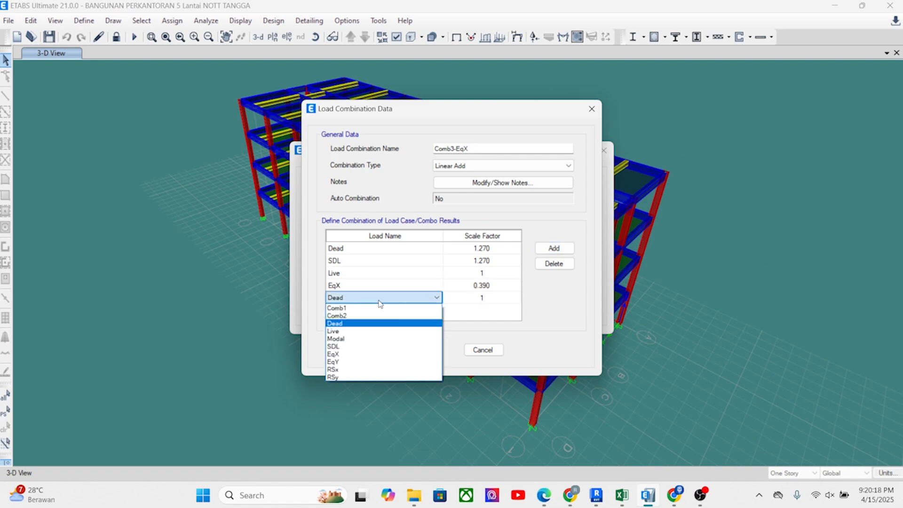
{"action": "left_click", "coordinate": [352, 361]}
{"action": "left_click", "coordinate": [497, 298]}
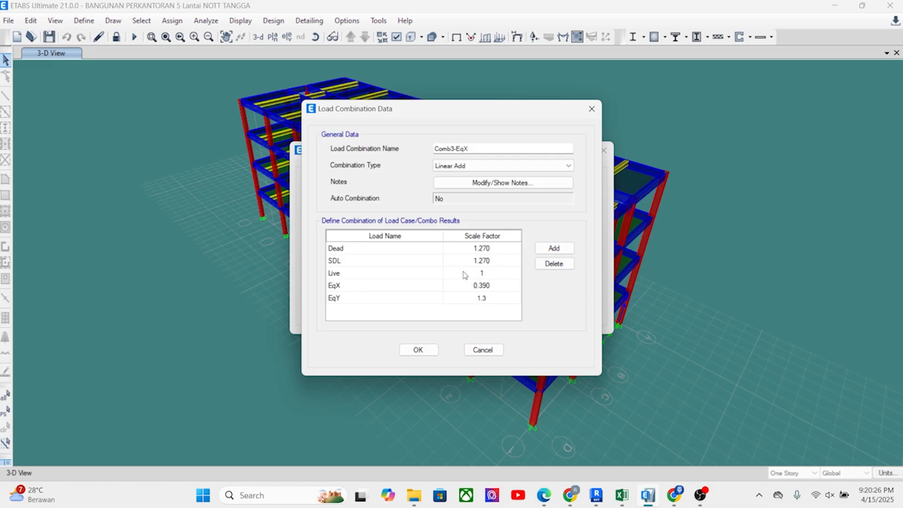
Set the EqY scale factor to 1.3, rename the combination to Comb3-1-EqX and save it
{"action": "type", "text": "1.3"}
{"action": "left_click", "coordinate": [476, 150]}
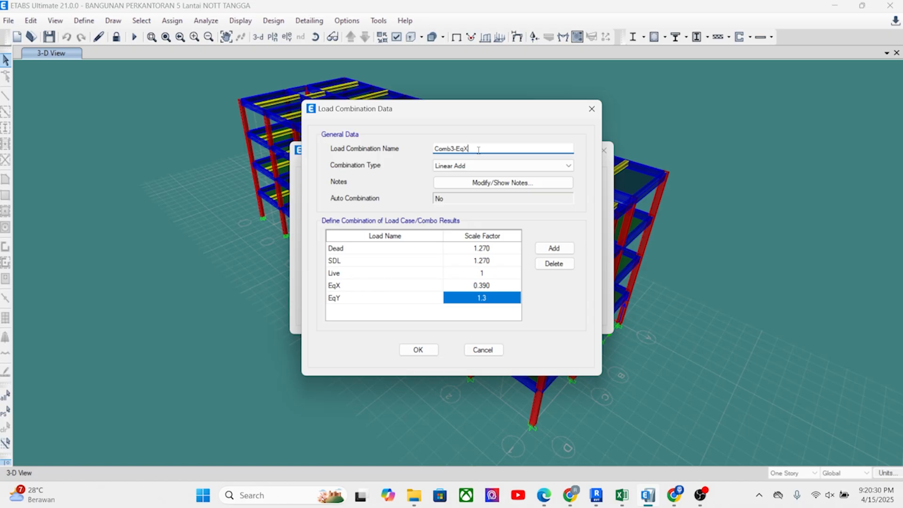
{"action": "type", "text": "1"}
{"action": "type", "text": "1-"}
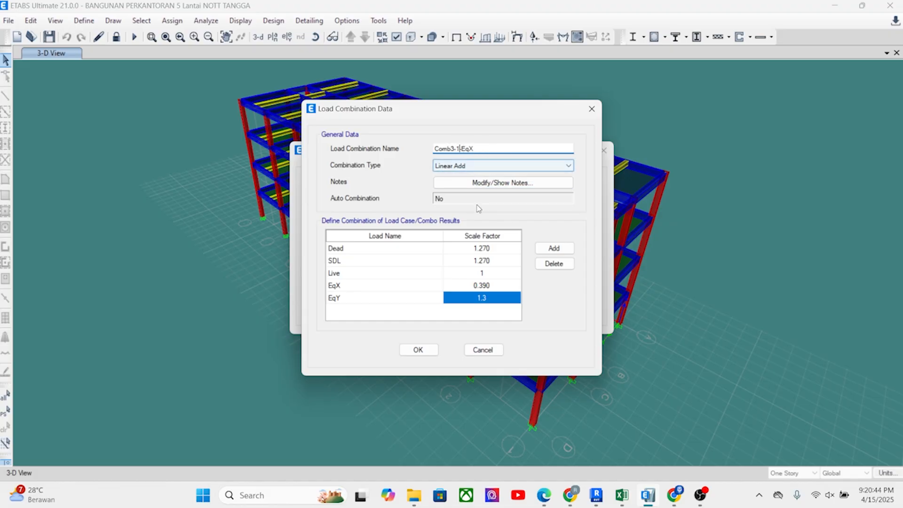
{"action": "left_click", "coordinate": [425, 352]}
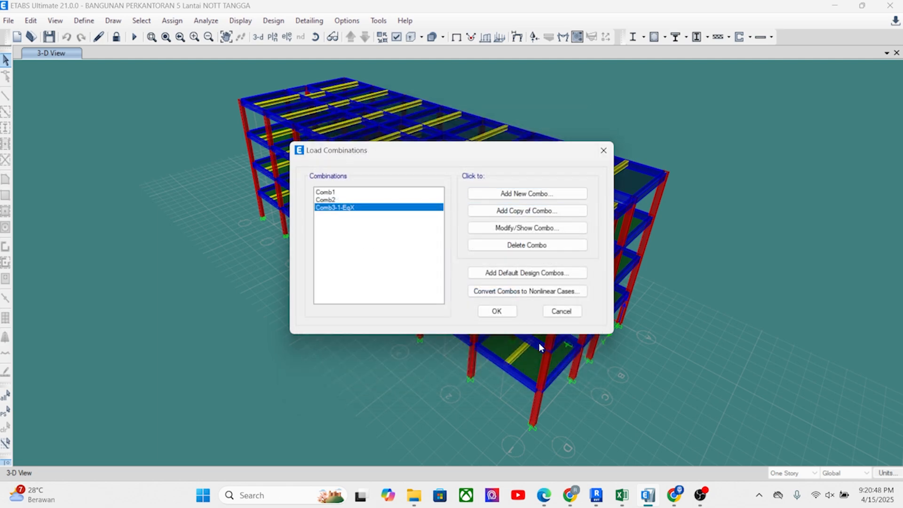
Check the Kombinasi 3.1 and 3.2 load factors in the Excel LRFD sheet and return to ETABS
{"action": "left_click", "coordinate": [620, 496]}
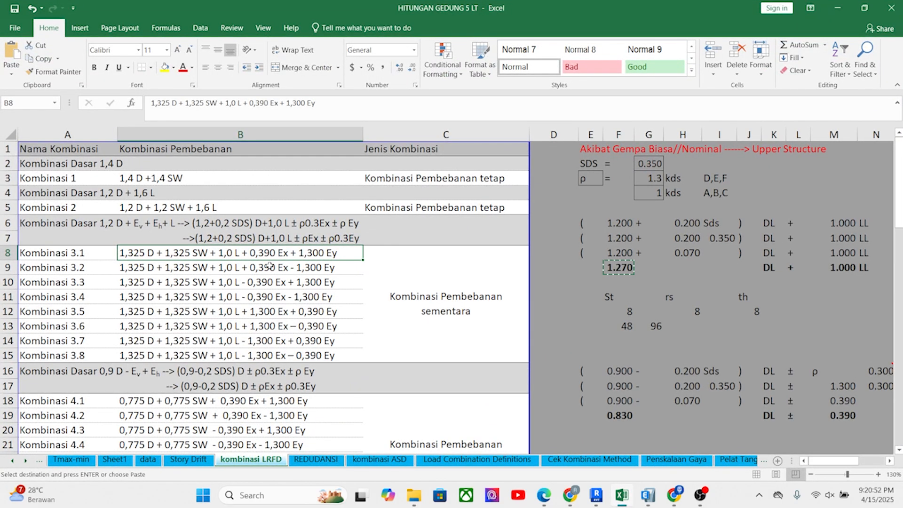
{"action": "left_click", "coordinate": [648, 494]}
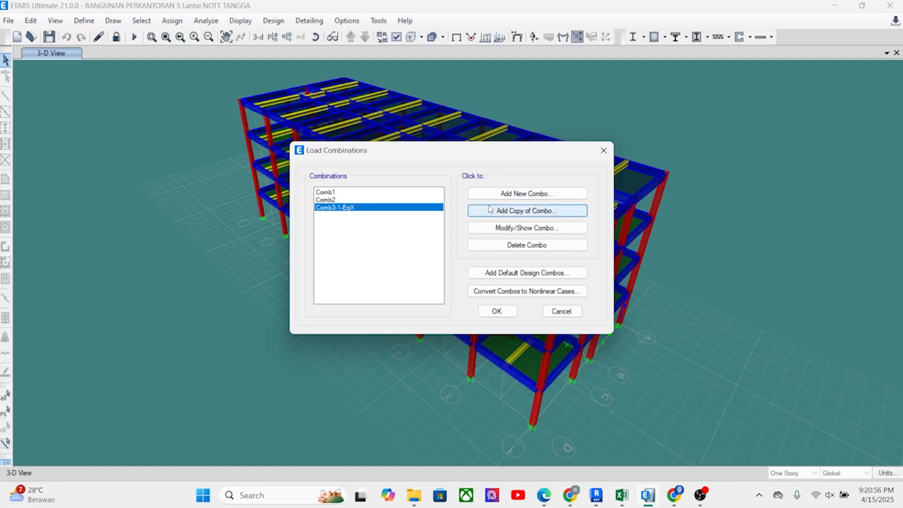
{"action": "left_click", "coordinate": [517, 211]}
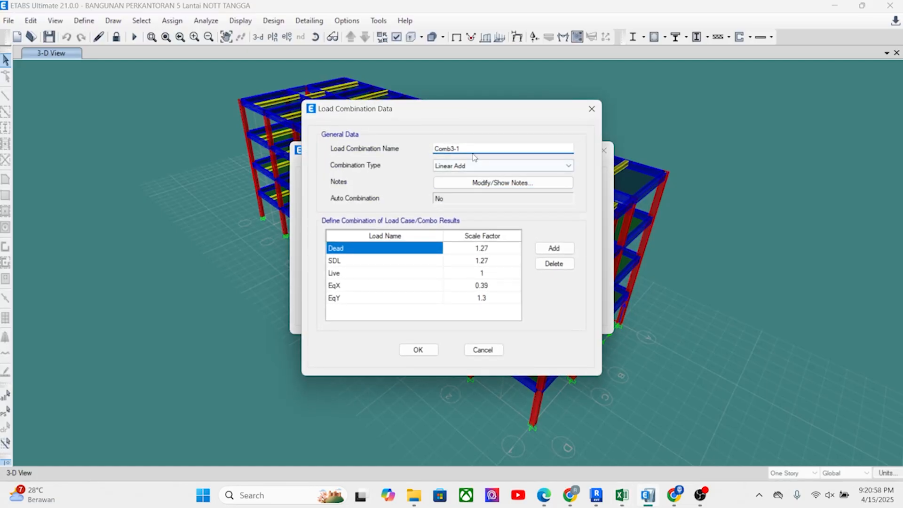
{"action": "left_click_drag", "start_coordinate": [460, 107], "coordinate": [348, 189]}
{"action": "left_click", "coordinate": [479, 190]}
Duplicate the Comb3-1-EqX combination as Comb3-2-EqX, reusing the suffix copied from the original's name
{"action": "left_click", "coordinate": [525, 228]}
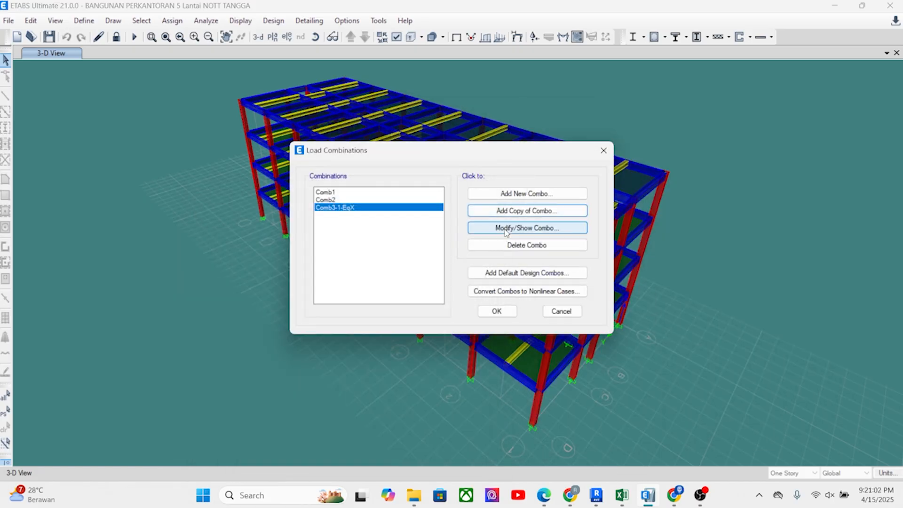
{"action": "left_click_drag", "start_coordinate": [475, 150], "coordinate": [453, 155]}
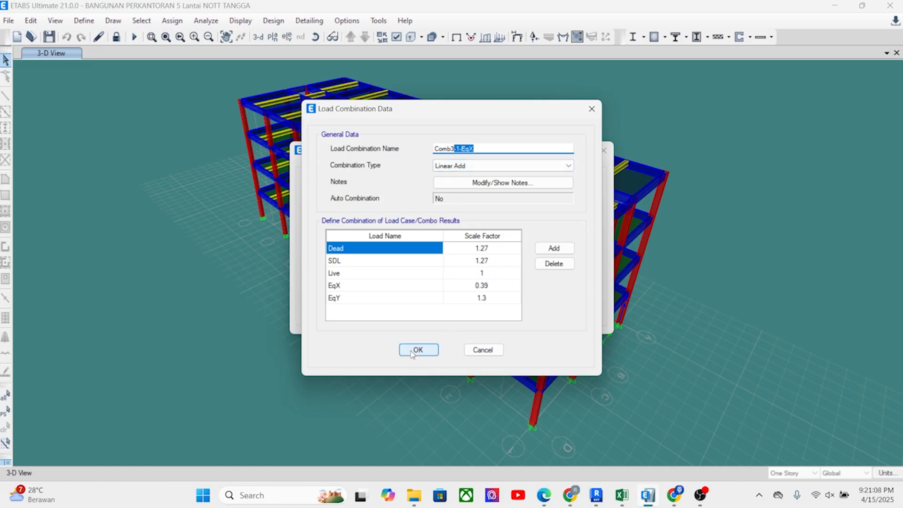
{"action": "left_click", "coordinate": [413, 352]}
{"action": "left_click", "coordinate": [521, 210]}
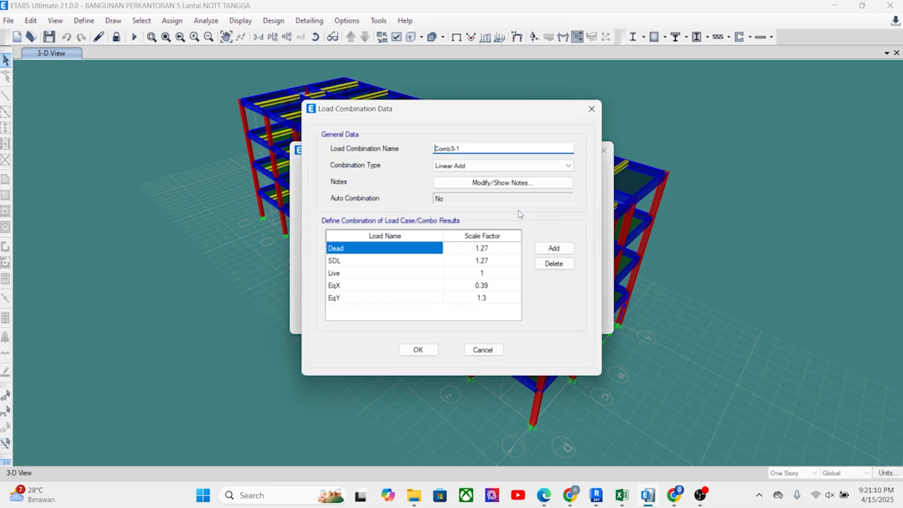
{"action": "left_click", "coordinate": [466, 148]}
{"action": "type", "text": "-1-EqX"}
{"action": "key", "text": "BackSpace"}
{"action": "key", "text": "BackSpace"}
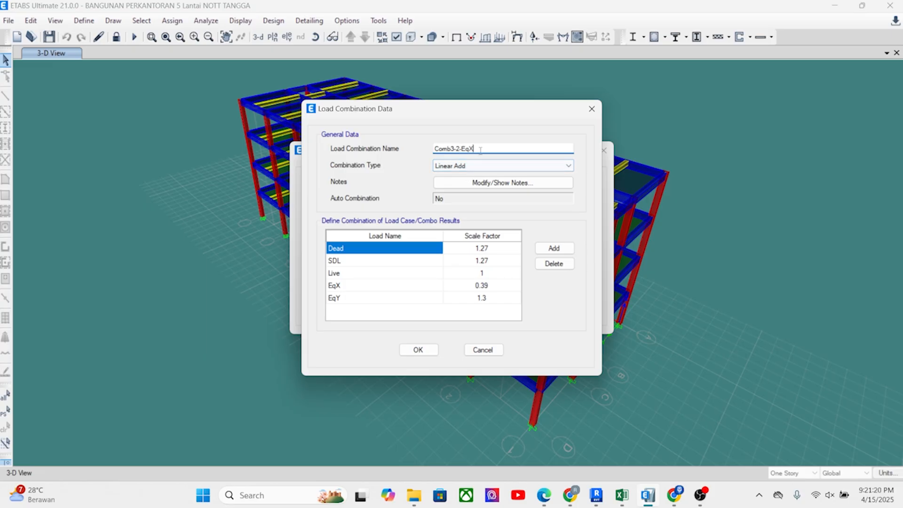
Check the Kombinasi 3.2 signs in Excel, then set the EqY factor of Comb3-2-EqX to -1.3 in ETABS and save it
{"action": "left_click", "coordinate": [479, 298]}
{"action": "left_click", "coordinate": [476, 287]}
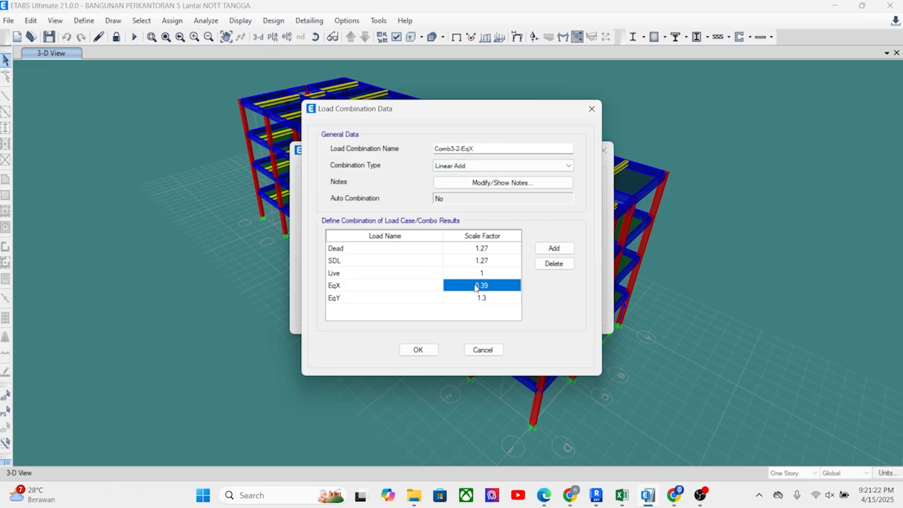
{"action": "left_click", "coordinate": [622, 496]}
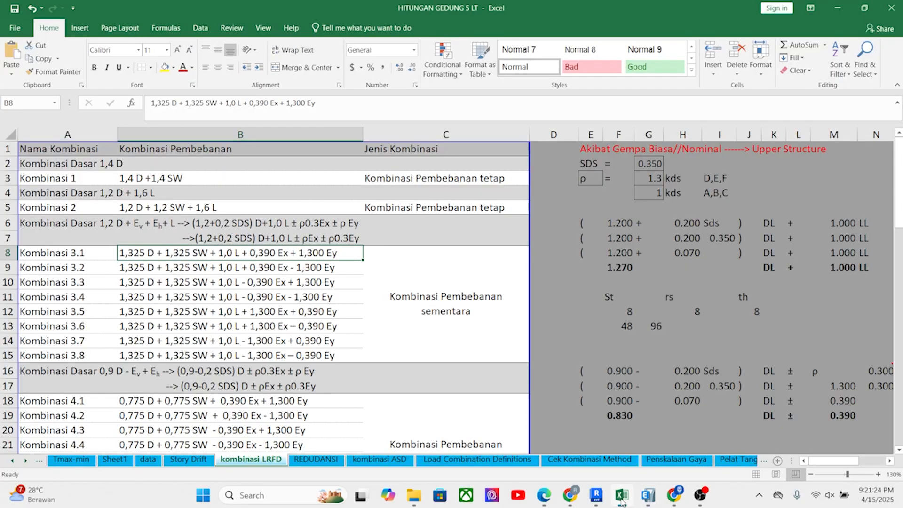
{"action": "left_click", "coordinate": [621, 498]}
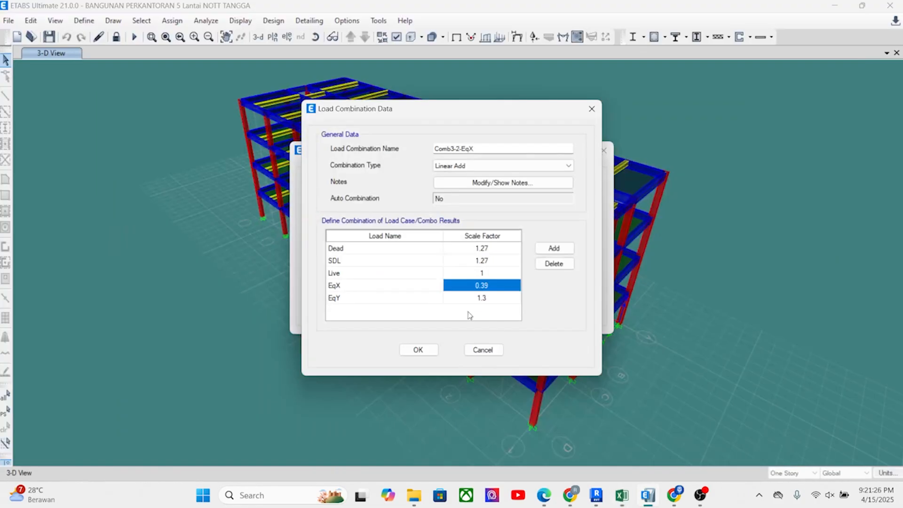
{"action": "left_click", "coordinate": [474, 299]}
{"action": "left_click", "coordinate": [473, 300]}
{"action": "left_click", "coordinate": [471, 298]}
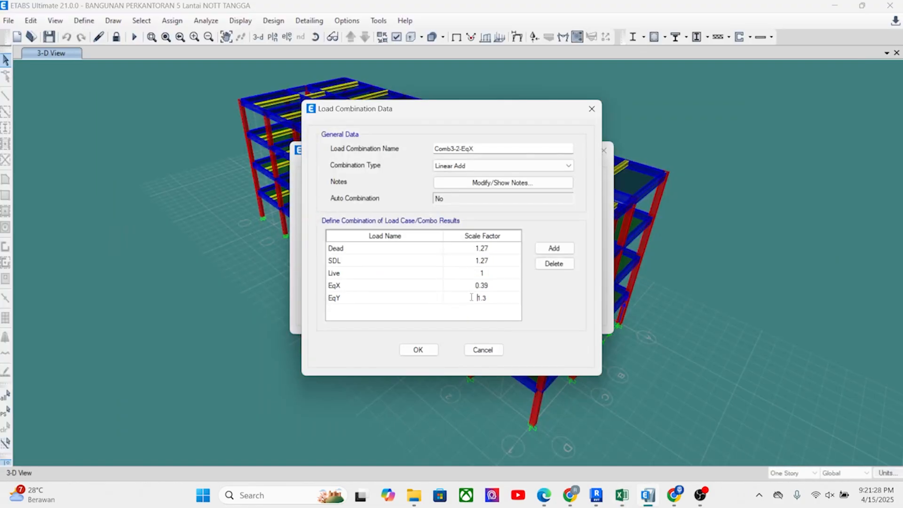
{"action": "type", "text": "-"}
{"action": "key", "text": "Return"}
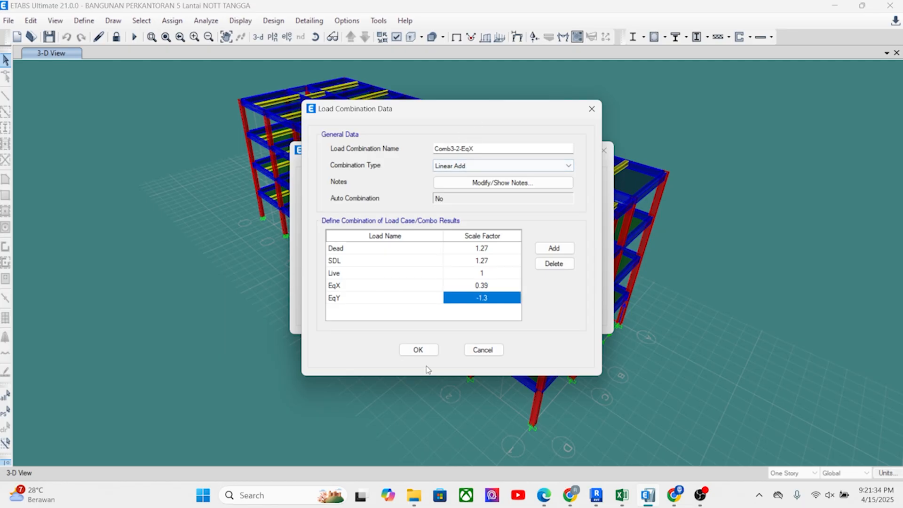
{"action": "left_click", "coordinate": [418, 350]}
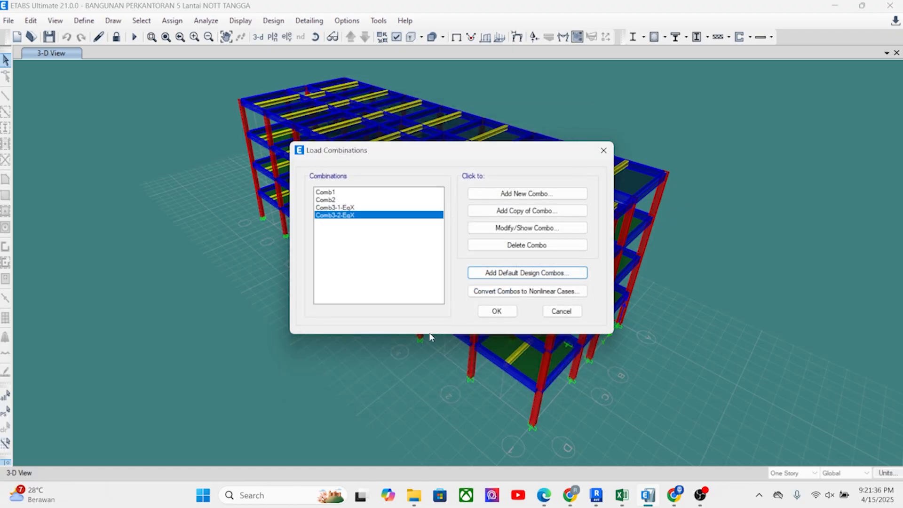
Create a copy of the Comb3-1-EqX combination named Comb3--3-EqX
{"action": "left_click", "coordinate": [362, 208]}
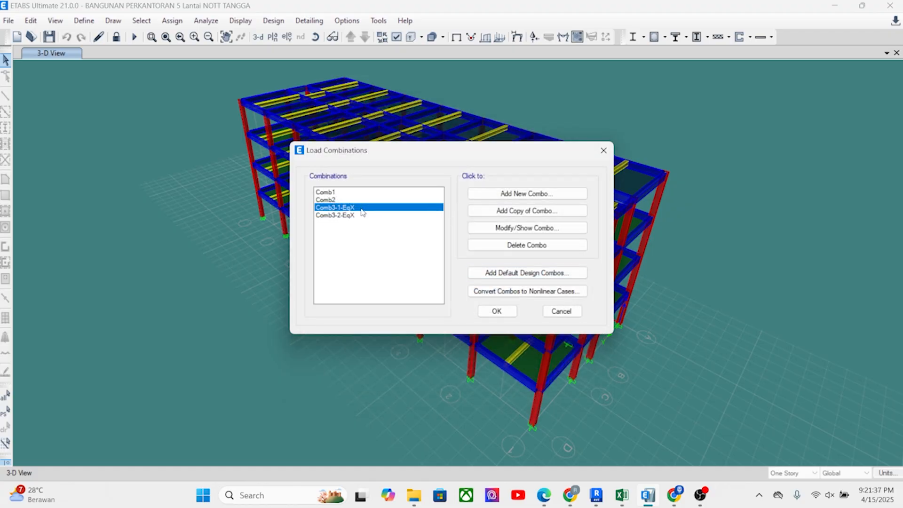
{"action": "left_click", "coordinate": [513, 216]}
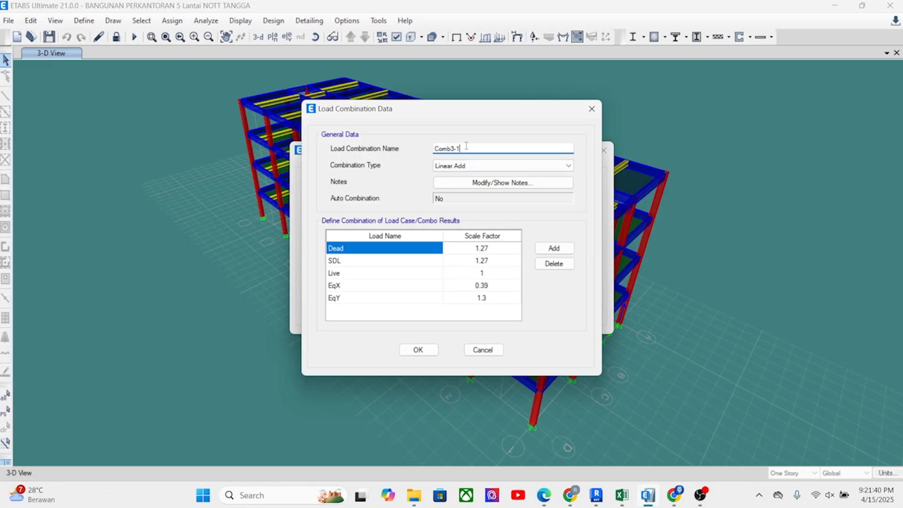
{"action": "type", "text": "1-EqX"}
{"action": "left_click", "coordinate": [461, 149]}
{"action": "key", "text": "BackSpace"}
{"action": "type", "text": "3"}
Set the EqX scale factor of Comb3--3-EqX to -0.39 and save the combination
{"action": "left_click", "coordinate": [481, 273]}
{"action": "left_click", "coordinate": [478, 286]}
{"action": "left_click", "coordinate": [476, 286]}
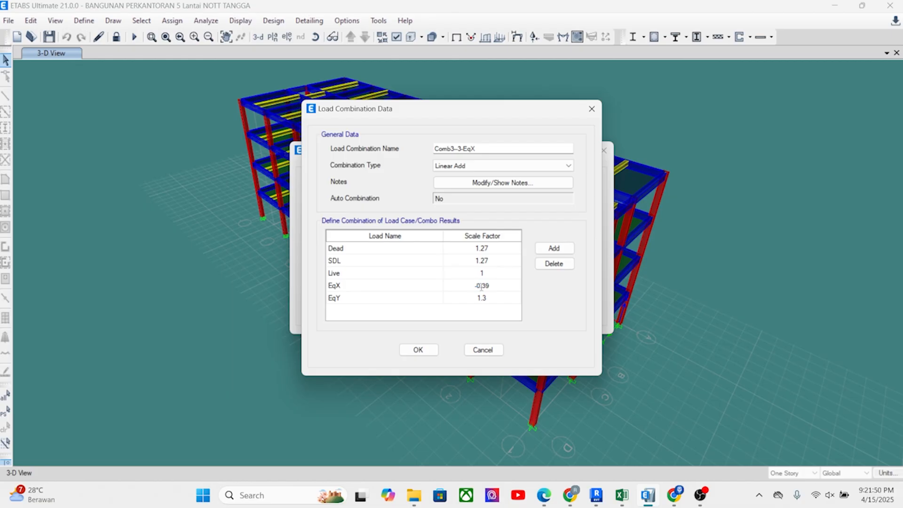
{"action": "left_click", "coordinate": [418, 350]}
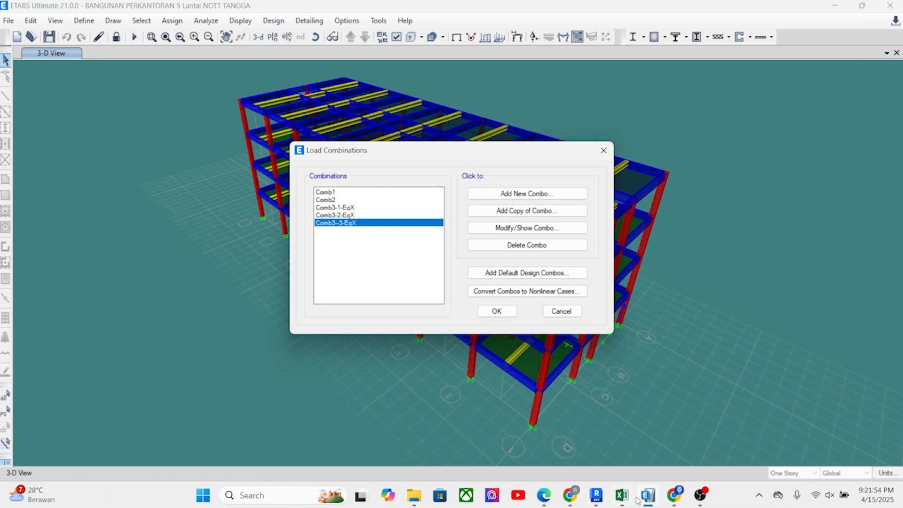
Check the earthquake load signs of Kombinasi 3.3 and 3.4 in Excel and return to ETABS
{"action": "left_click", "coordinate": [621, 495]}
{"action": "left_click", "coordinate": [313, 282]}
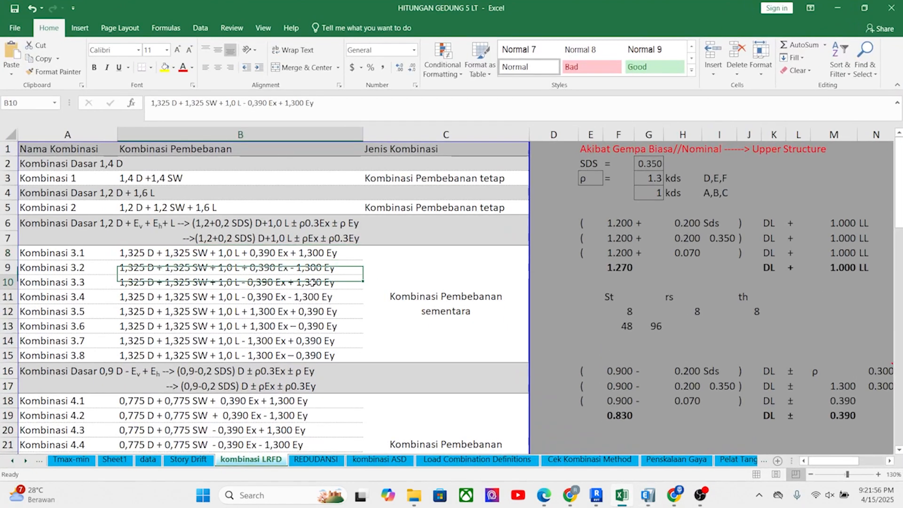
{"action": "left_click", "coordinate": [314, 298]}
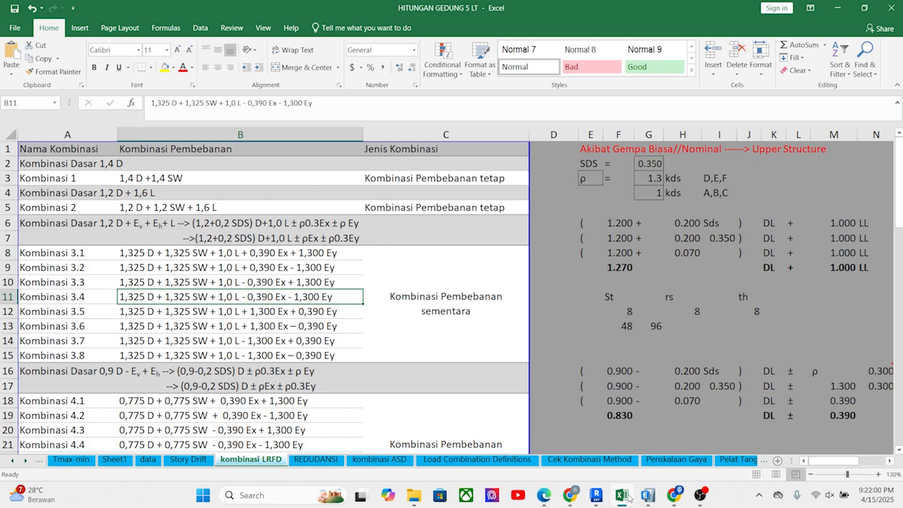
{"action": "left_click", "coordinate": [648, 494]}
Duplicate Comb3--3-EqX as Comb3--4-EqX, set its EqY scale factor to -1.3 and save it
{"action": "left_click", "coordinate": [554, 208]}
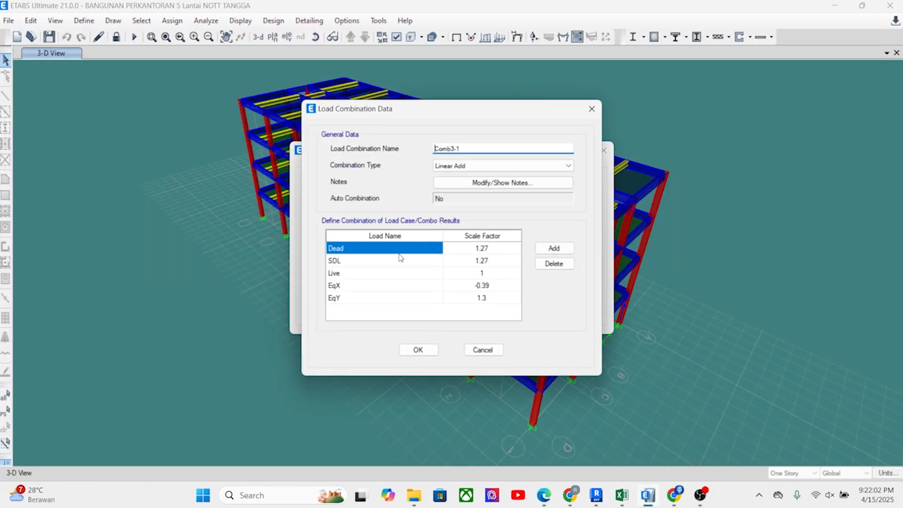
{"action": "left_click", "coordinate": [473, 298]}
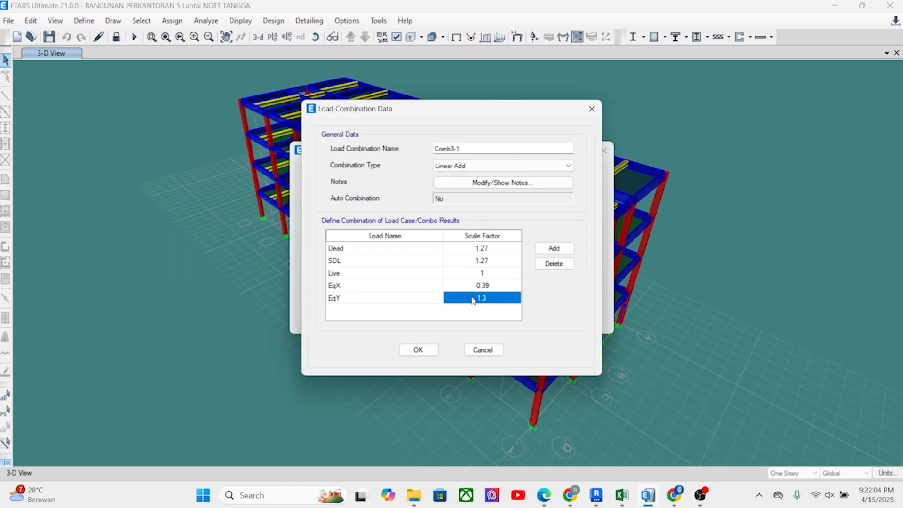
{"action": "left_click", "coordinate": [459, 149]}
{"action": "type", "text": "-EqX"}
{"action": "left_click", "coordinate": [468, 301]}
{"action": "type", "text": "-"}
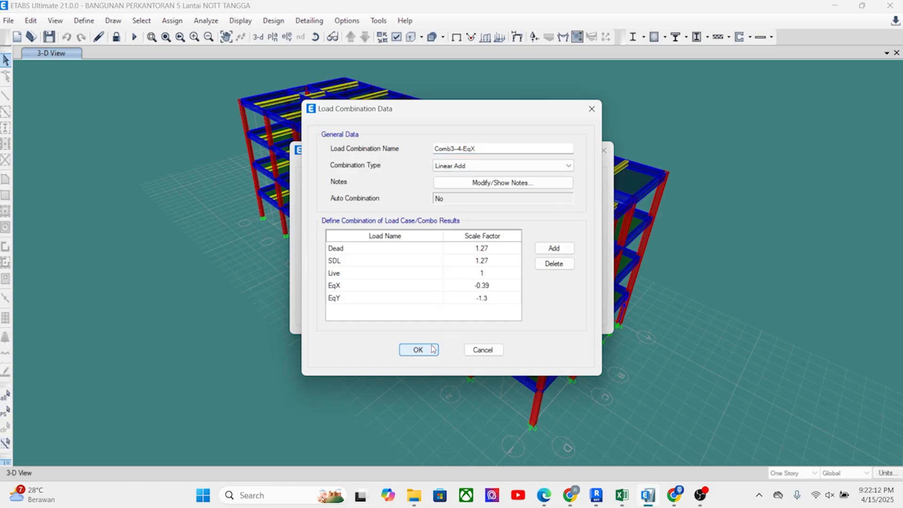
{"action": "left_click", "coordinate": [418, 350]}
Review the definitions of the four EqX combinations in the load combination list
{"action": "left_click", "coordinate": [359, 223]}
{"action": "left_click", "coordinate": [360, 208]}
{"action": "left_click", "coordinate": [354, 230]}
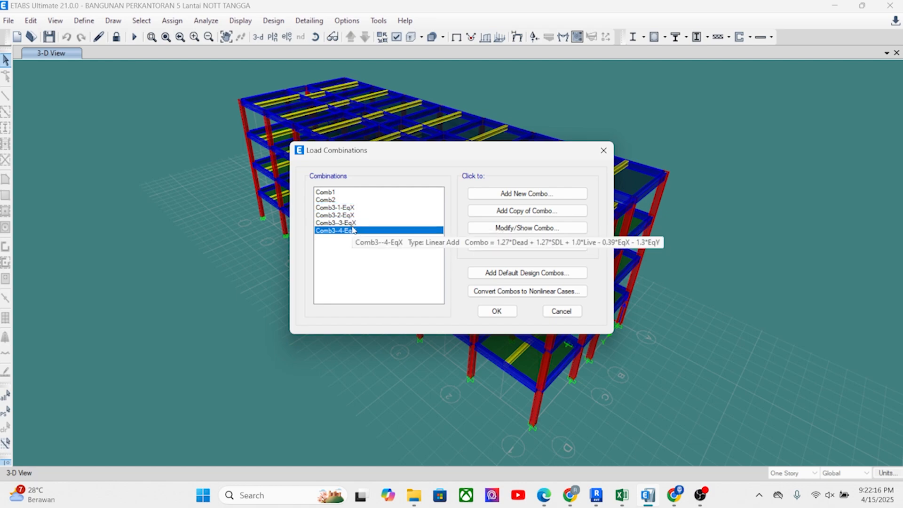
{"action": "left_click", "coordinate": [343, 206]}
{"action": "left_click", "coordinate": [352, 230]}
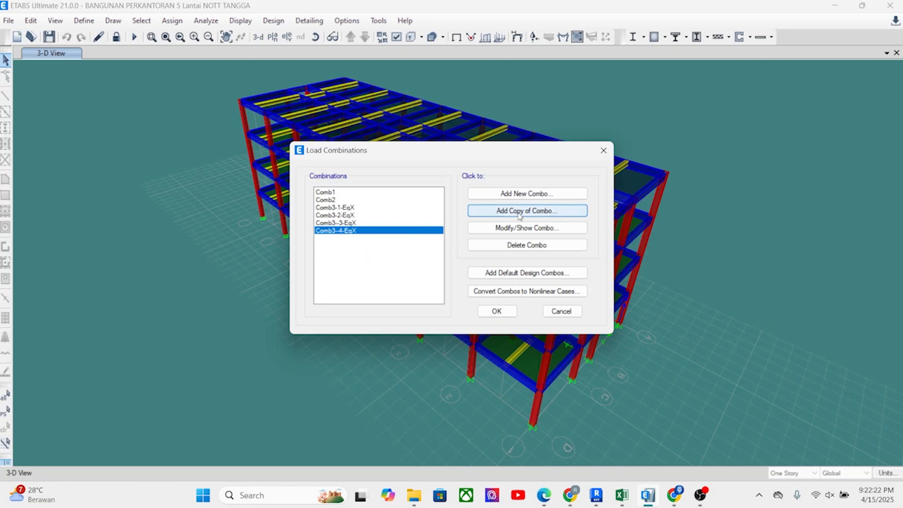
{"action": "left_click", "coordinate": [338, 207]}
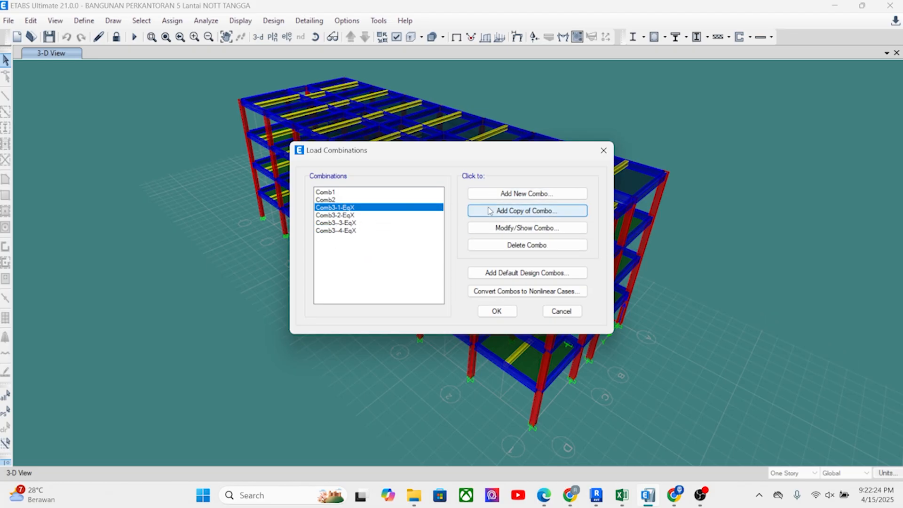
{"action": "left_click", "coordinate": [498, 194]}
{"action": "left_click", "coordinate": [463, 149]}
{"action": "type", "text": "-1-EqX"}
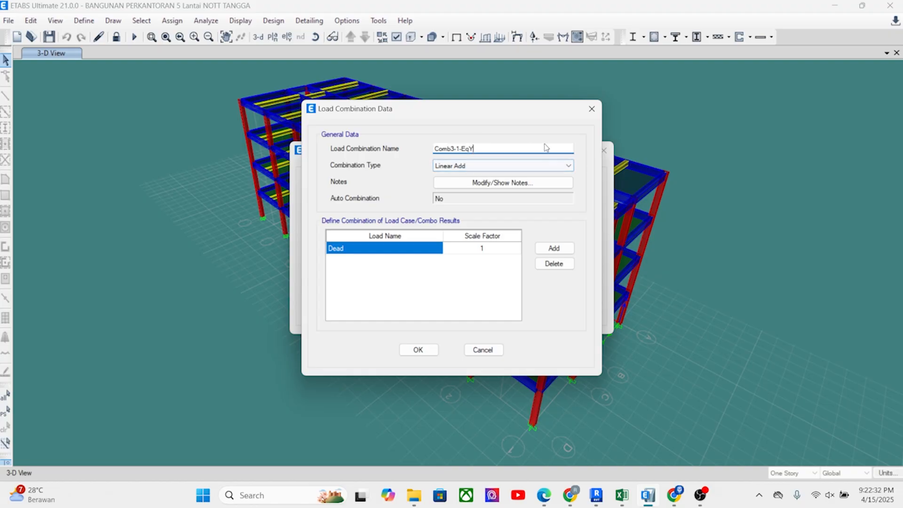
{"action": "left_click", "coordinate": [591, 109]}
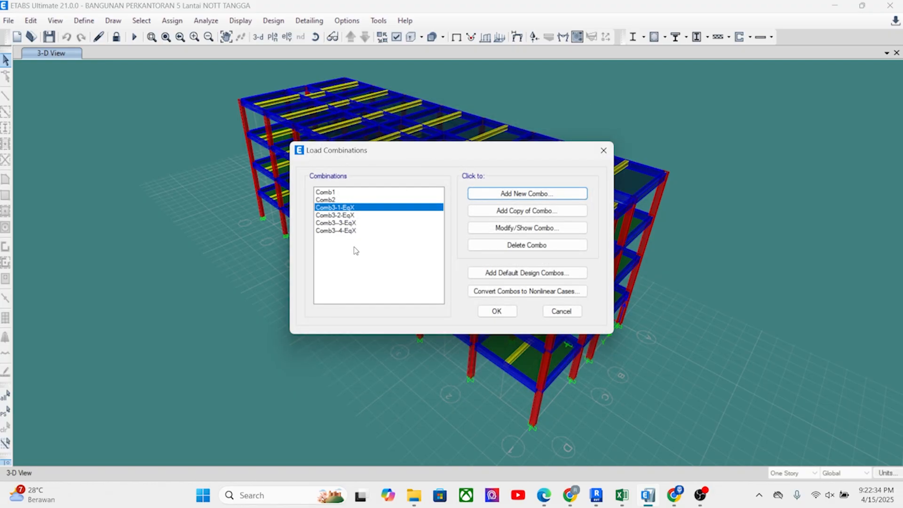
{"action": "left_click", "coordinate": [353, 215]}
{"action": "left_click", "coordinate": [353, 207]}
{"action": "left_click", "coordinate": [528, 228]}
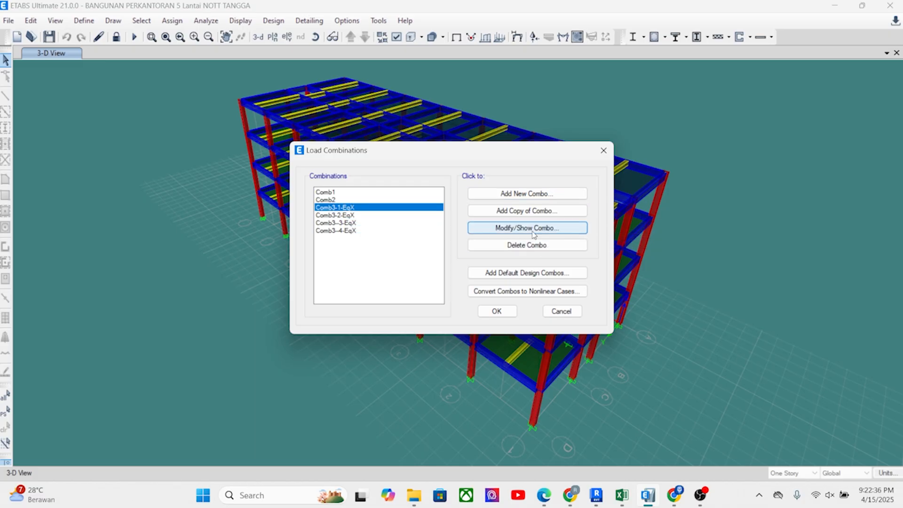
{"action": "left_click", "coordinate": [592, 110]}
Create a copy of the Comb3-1-EqX combination named Comb3--1-EqY
{"action": "left_click", "coordinate": [513, 212]}
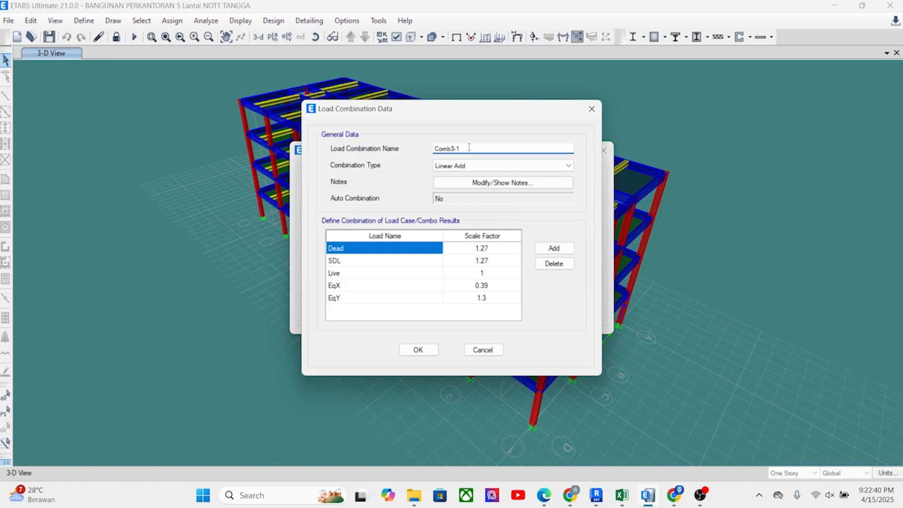
{"action": "type", "text": "-EqX"}
{"action": "type", "text": "Y"}
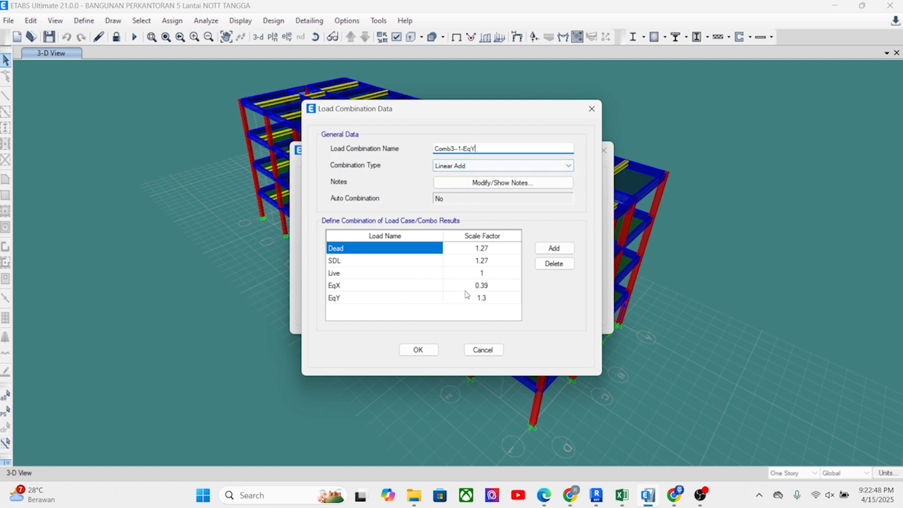
In Comb3--1-EqY, assign EqY to the 0.39 scale factor and EqX to the 1.3 scale factor, and save the combination
{"action": "left_click", "coordinate": [411, 287]}
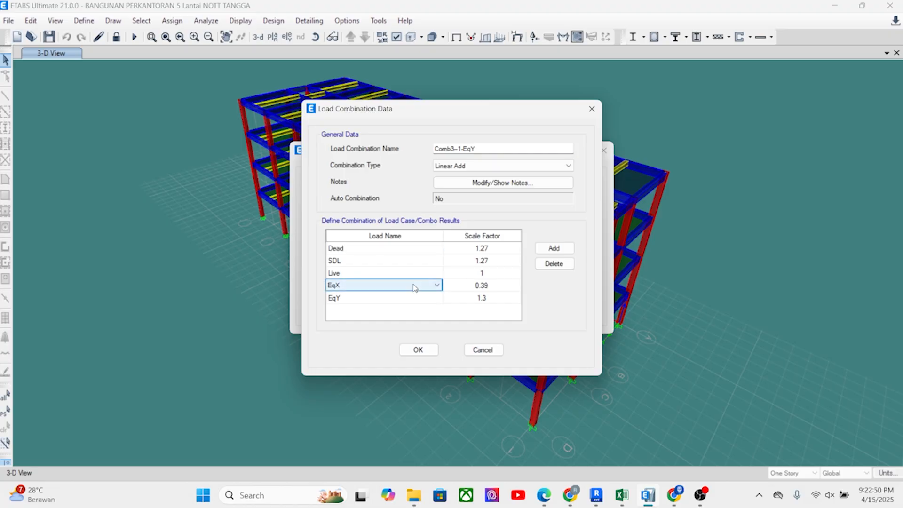
{"action": "left_click", "coordinate": [420, 285]}
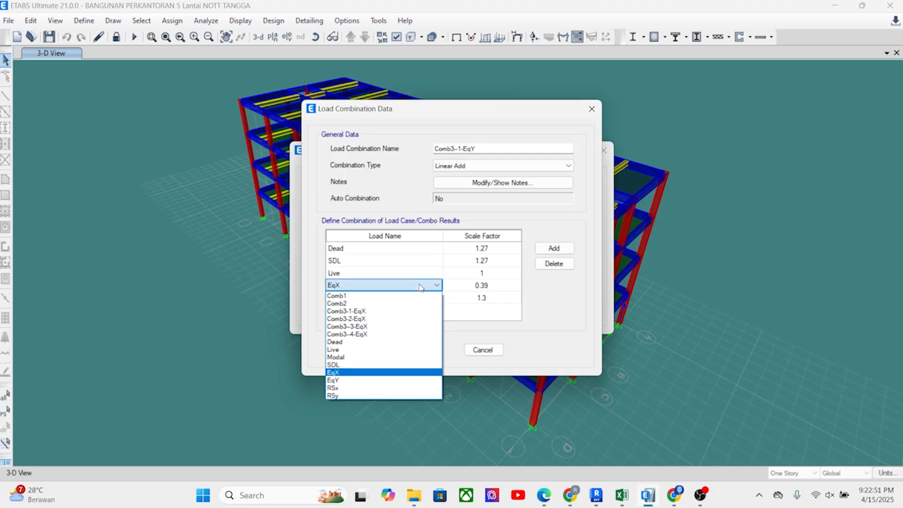
{"action": "left_click", "coordinate": [353, 380]}
{"action": "left_click", "coordinate": [371, 298]}
{"action": "left_click", "coordinate": [371, 298]}
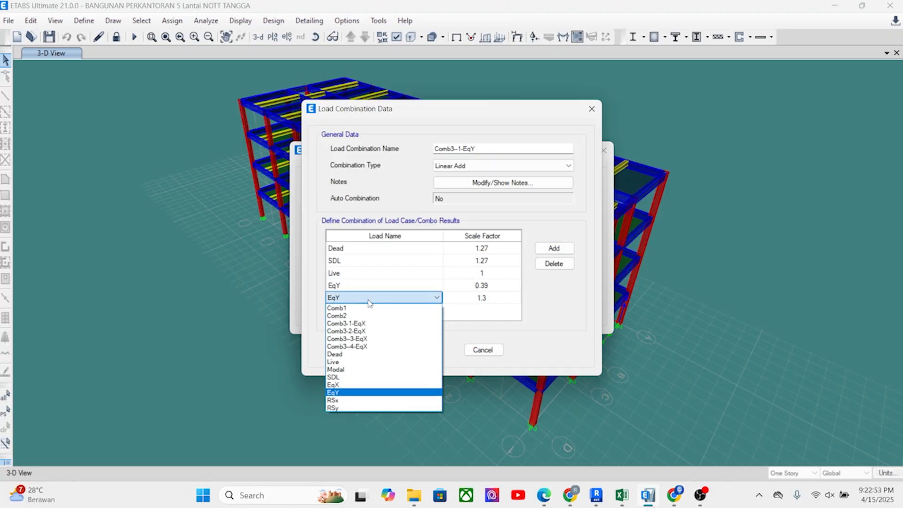
{"action": "left_click", "coordinate": [346, 385]}
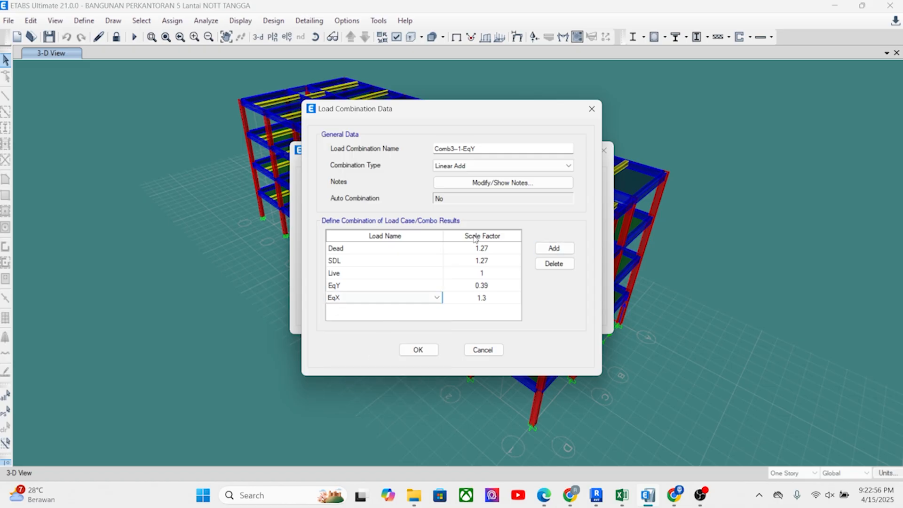
{"action": "left_click", "coordinate": [479, 147]}
{"action": "left_click", "coordinate": [414, 354]}
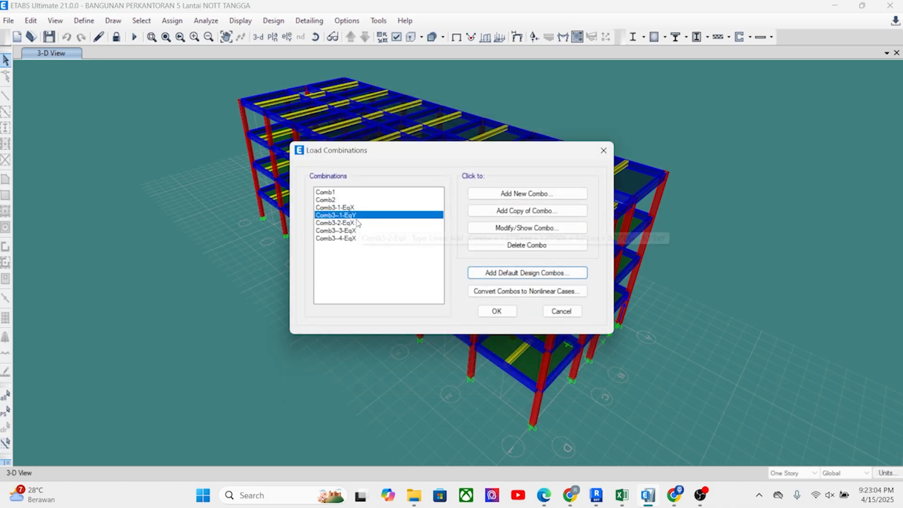
Create a copy of the Comb3--1-EqY combination named Comb3-2-EqY
{"action": "left_click", "coordinate": [517, 229]}
{"action": "left_click_drag", "start_coordinate": [475, 148], "coordinate": [467, 149]}
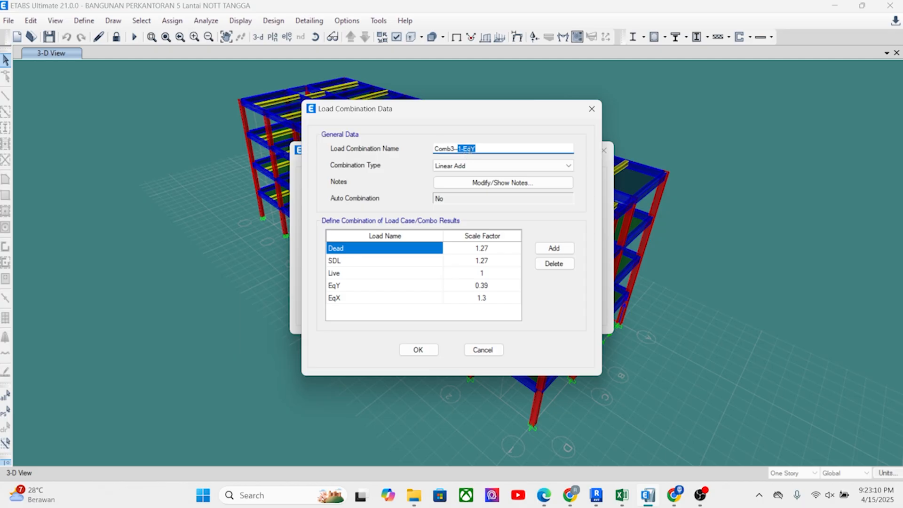
{"action": "left_click", "coordinate": [417, 348]}
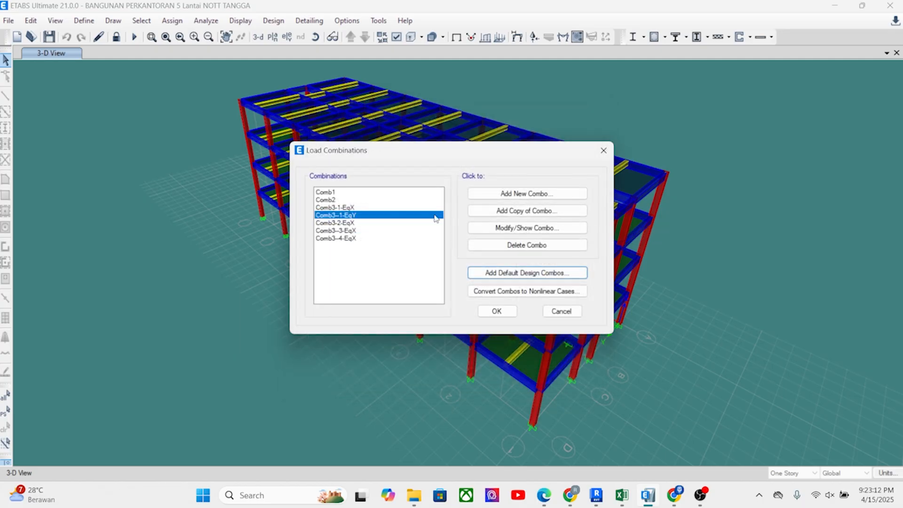
{"action": "left_click", "coordinate": [526, 211]}
{"action": "left_click", "coordinate": [471, 148]}
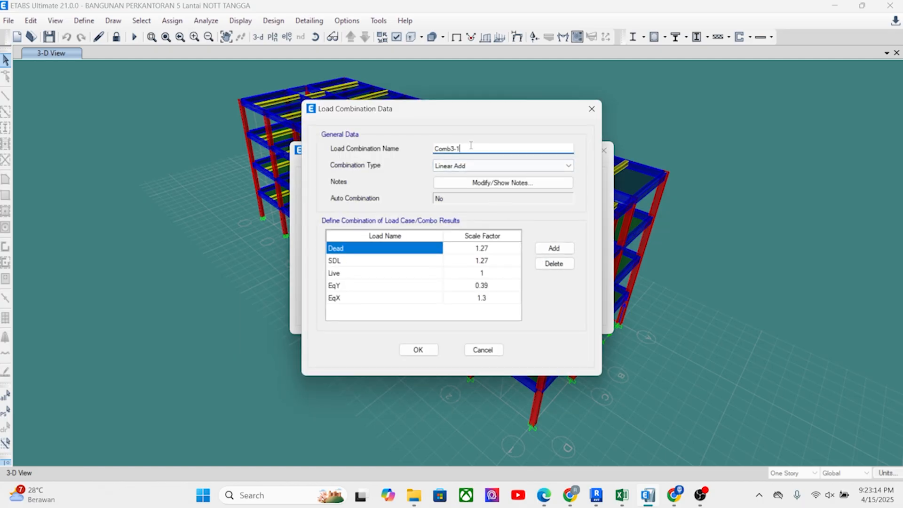
{"action": "type", "text": "1-EqY"}
{"action": "left_click", "coordinate": [458, 149]}
{"action": "key", "text": "BackSpace"}
{"action": "type", "text": "2-EqY"}
Set the EqX scale factor of Comb3-2-EqY to -1.3 and save the combination
{"action": "left_click", "coordinate": [476, 302]}
{"action": "left_click", "coordinate": [477, 300]}
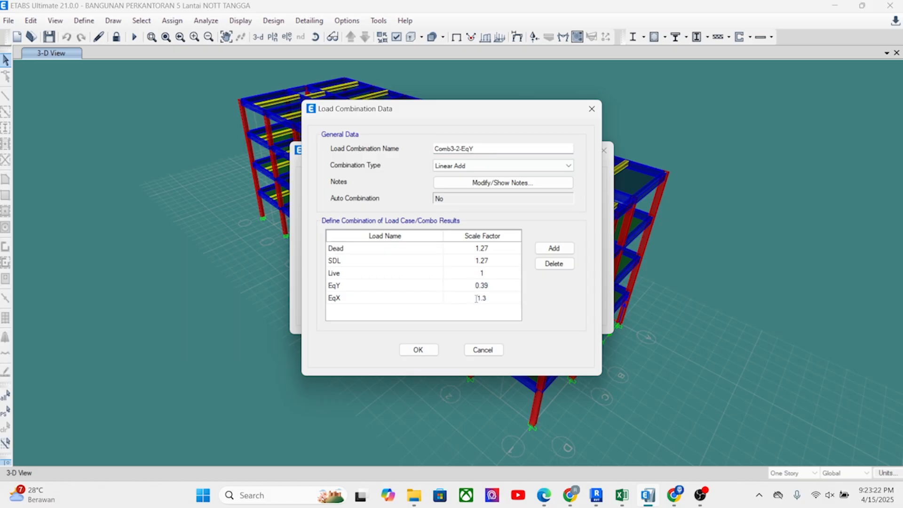
{"action": "type", "text": "-"}
{"action": "key", "text": "Return"}
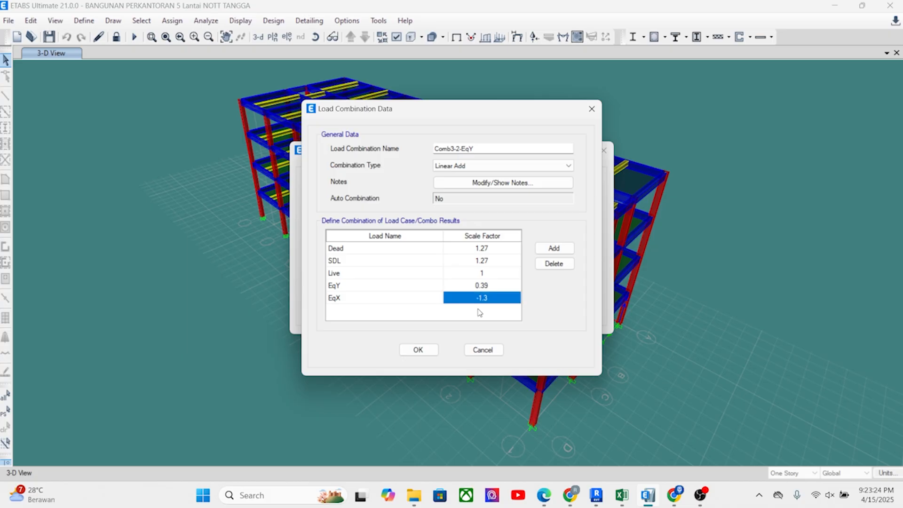
{"action": "left_click", "coordinate": [418, 350]}
Create a copy of the Comb3-2-EqX combination named Comb3-3-EqY
{"action": "left_click", "coordinate": [514, 220]}
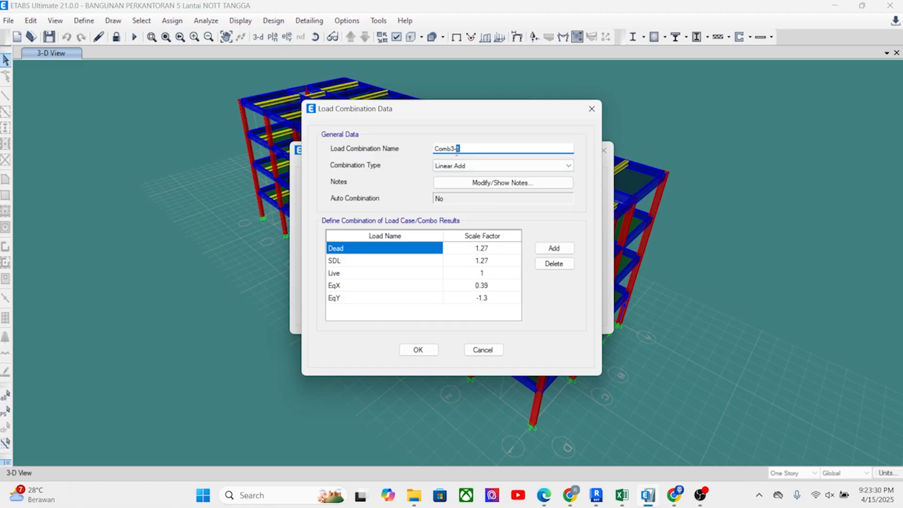
{"action": "type", "text": "1-EqY"}
{"action": "left_click", "coordinate": [459, 148]}
{"action": "key", "text": "BackSpace"}
{"action": "type", "text": "2"}
{"action": "left_click_drag", "start_coordinate": [417, 100], "coordinate": [625, 113]}
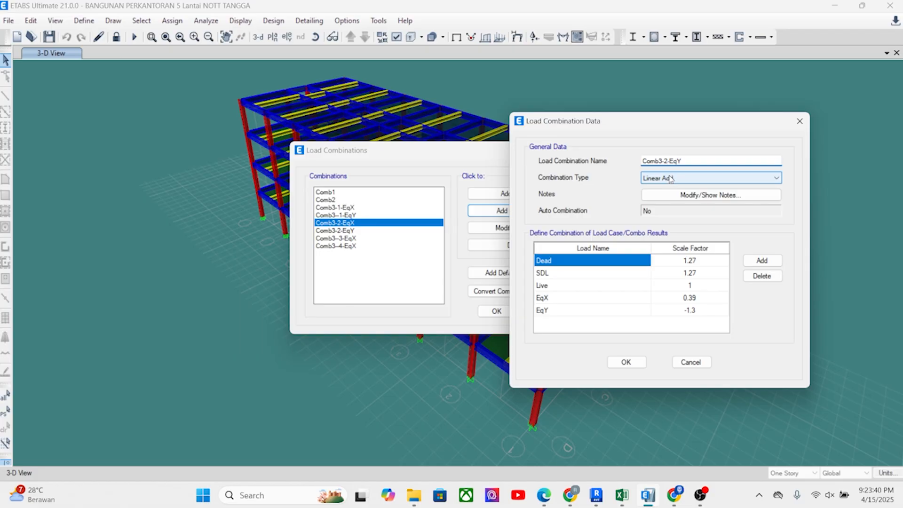
{"action": "key", "text": "BackSpace"}
{"action": "type", "text": "3"}
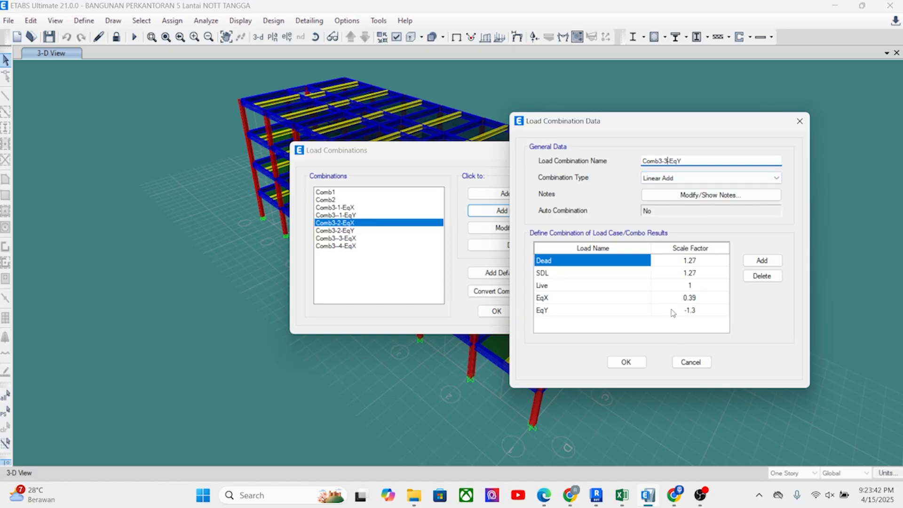
Set the scale factors of Comb3-3-EqY to 1.3 for EqY and -0.39 for EqX, and save the combination
{"action": "left_click", "coordinate": [689, 310]}
{"action": "left_click", "coordinate": [688, 311]}
{"action": "type", "text": "1.3"}
{"action": "left_click", "coordinate": [679, 300]}
{"action": "left_click", "coordinate": [678, 300]}
{"action": "left_click", "coordinate": [680, 299]}
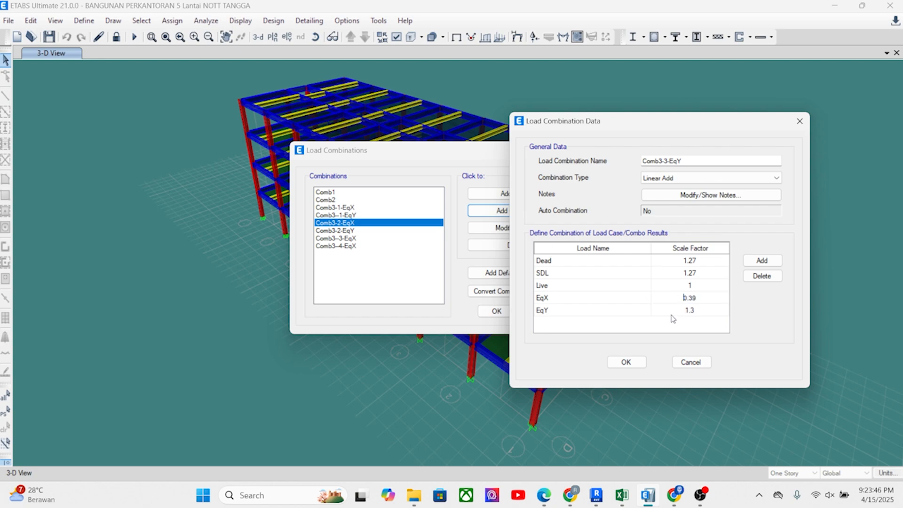
{"action": "type", "text": "-"}
{"action": "left_click", "coordinate": [617, 362]}
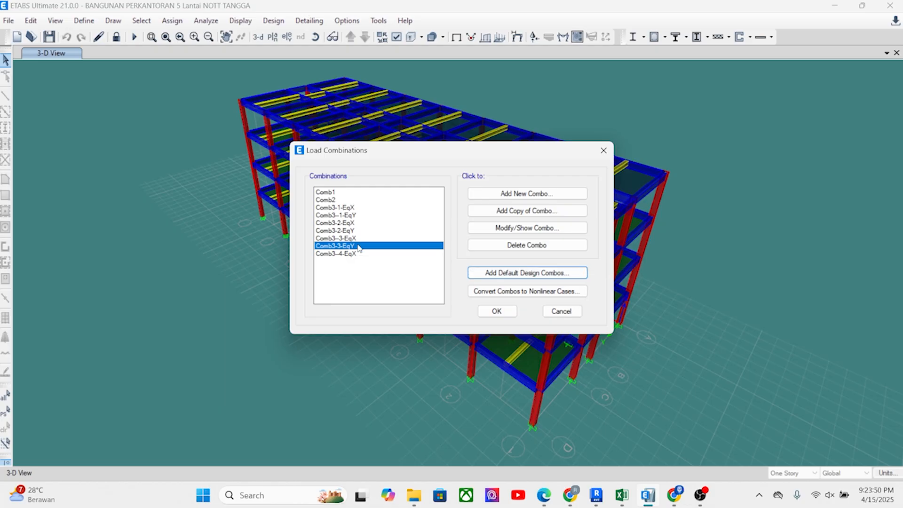
Create a copy of the Comb3-3-EqY combination named Comb3-4-EqY
{"action": "left_click", "coordinate": [491, 211]}
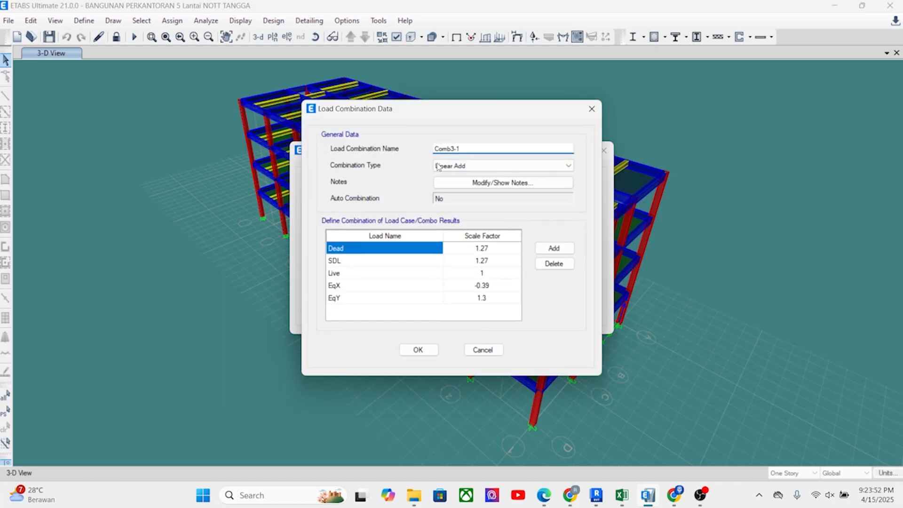
{"action": "left_click", "coordinate": [470, 148]}
{"action": "type", "text": "-EqY"}
{"action": "left_click", "coordinate": [459, 149]}
{"action": "key", "text": "BackSpace"}
{"action": "type", "text": "4"}
{"action": "left_click_drag", "start_coordinate": [410, 115], "coordinate": [574, 122]}
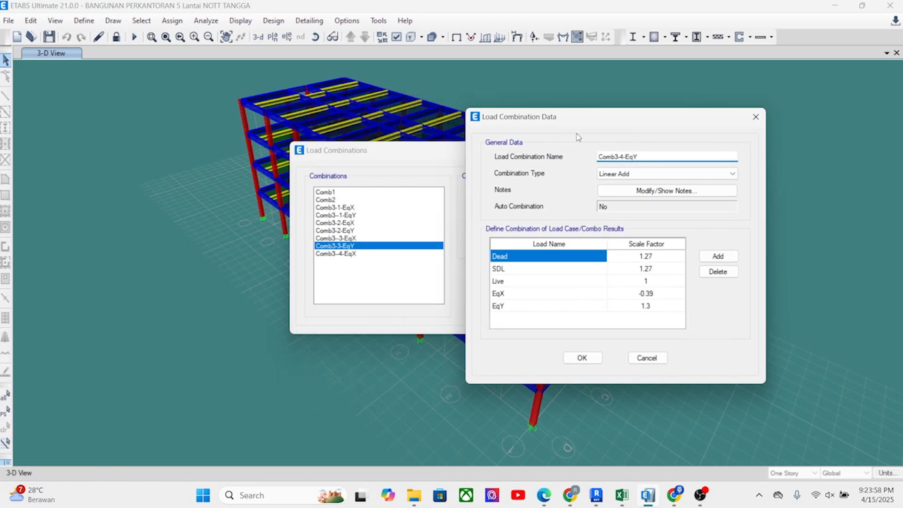
Set the EqY scale factor of Comb3-4-EqY to -1.3 and save the combination
{"action": "left_click", "coordinate": [643, 307]}
{"action": "left_click", "coordinate": [642, 306]}
{"action": "type", "text": "-"}
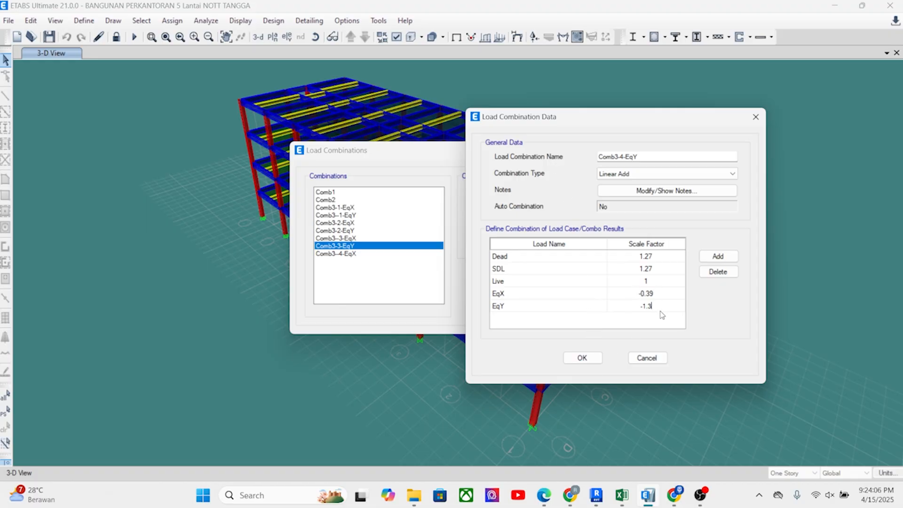
{"action": "left_click", "coordinate": [582, 357]}
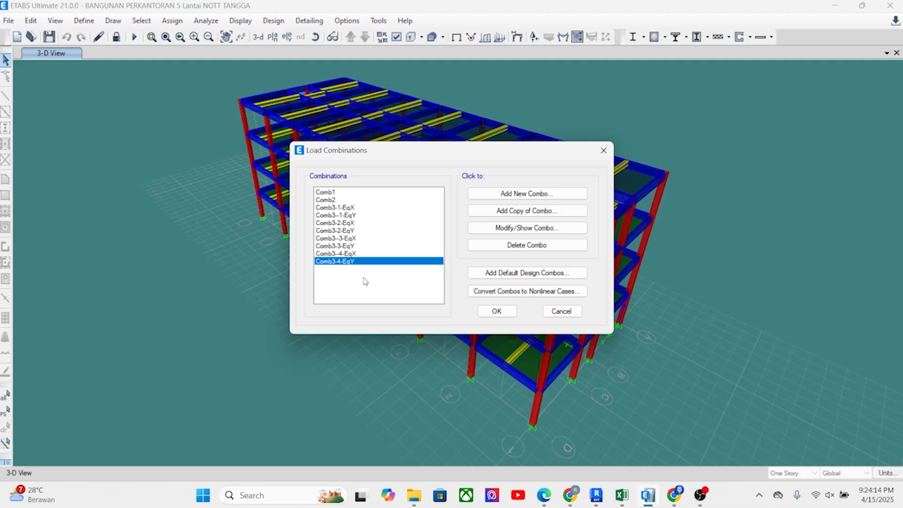
Duplicate Comb3-1-EqX as Comb4-1-RsX and replace its EqX load with RSx
{"action": "left_click", "coordinate": [348, 208]}
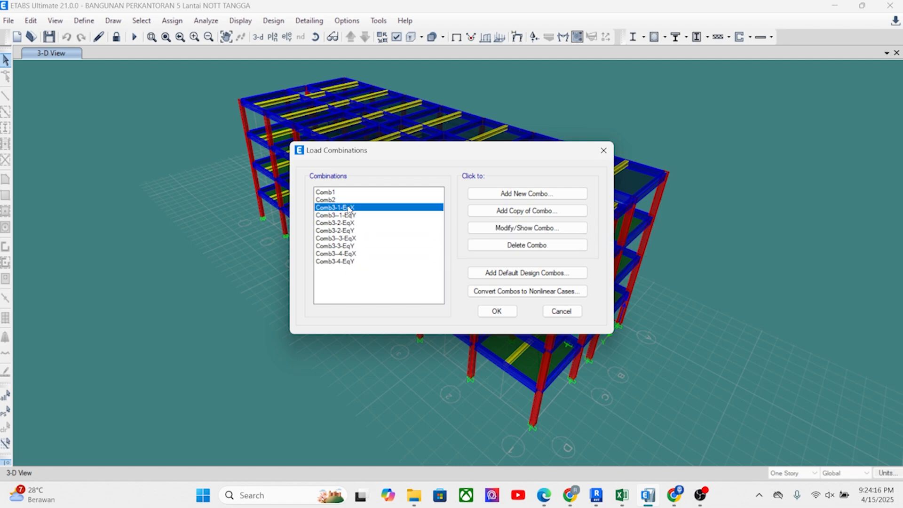
{"action": "left_click", "coordinate": [526, 211]}
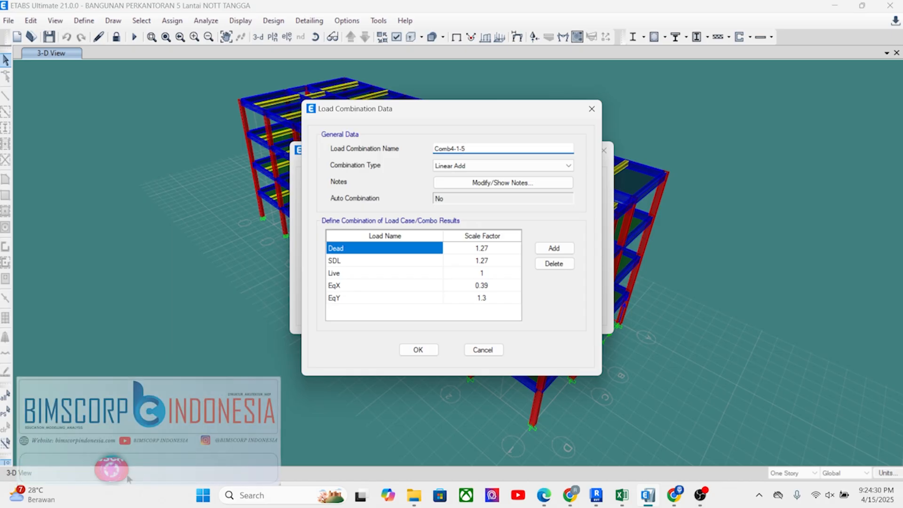
{"action": "type", "text": "R"}
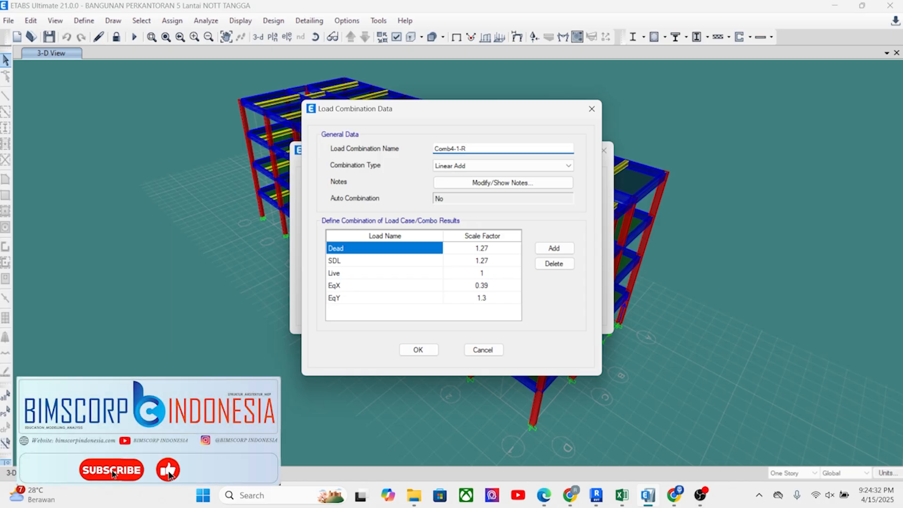
{"action": "type", "text": "sq"}
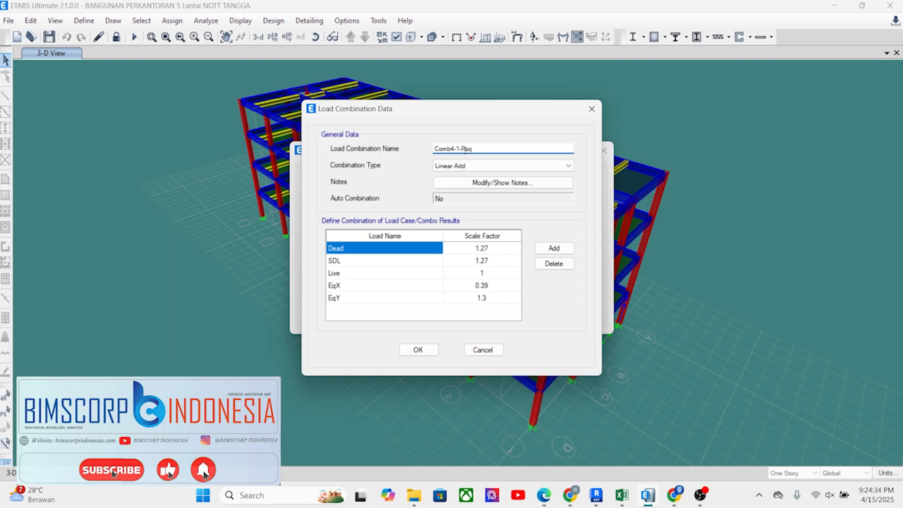
{"action": "left_click", "coordinate": [429, 285]}
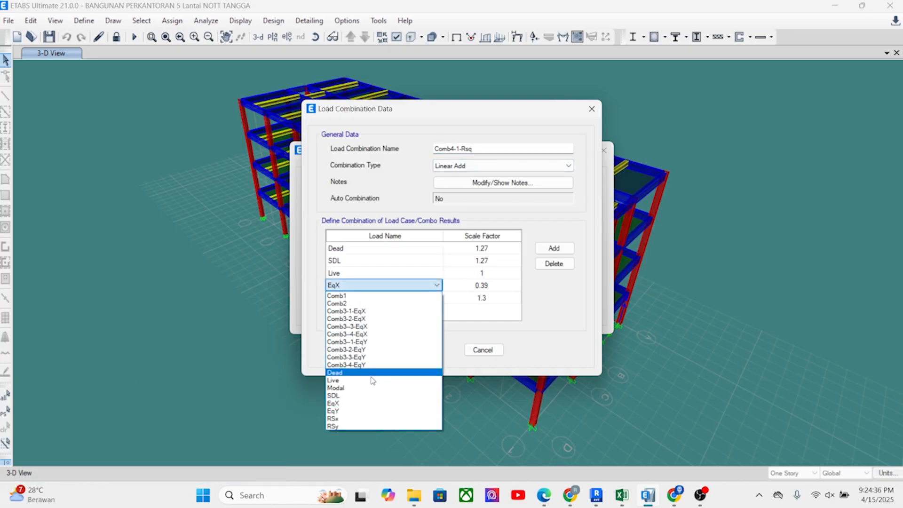
{"action": "left_click", "coordinate": [355, 417]}
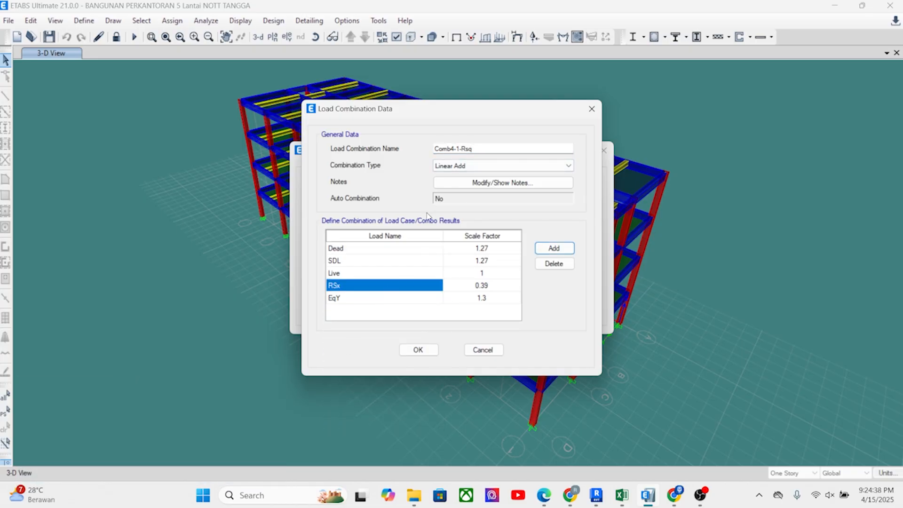
{"action": "left_click", "coordinate": [478, 149]}
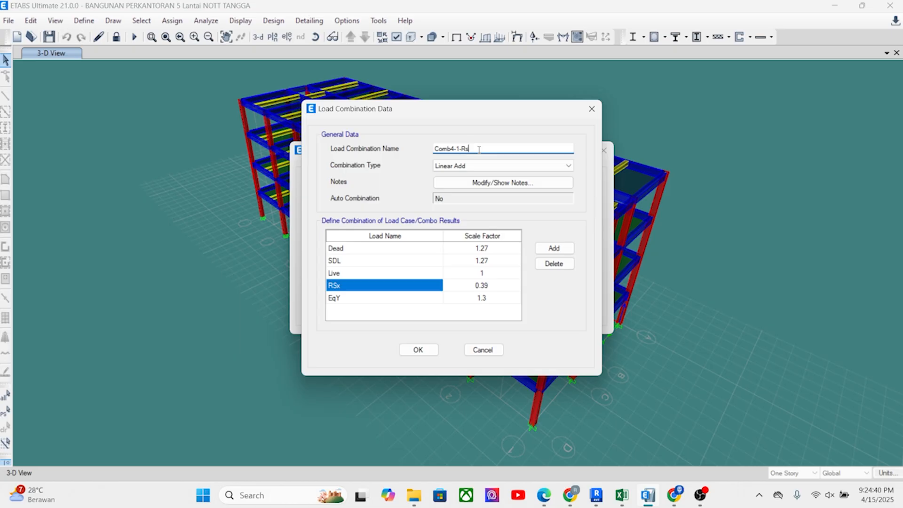
Replace the EqY load in Comb4-1-RsX with RSy and save the combination
{"action": "left_click", "coordinate": [383, 300]}
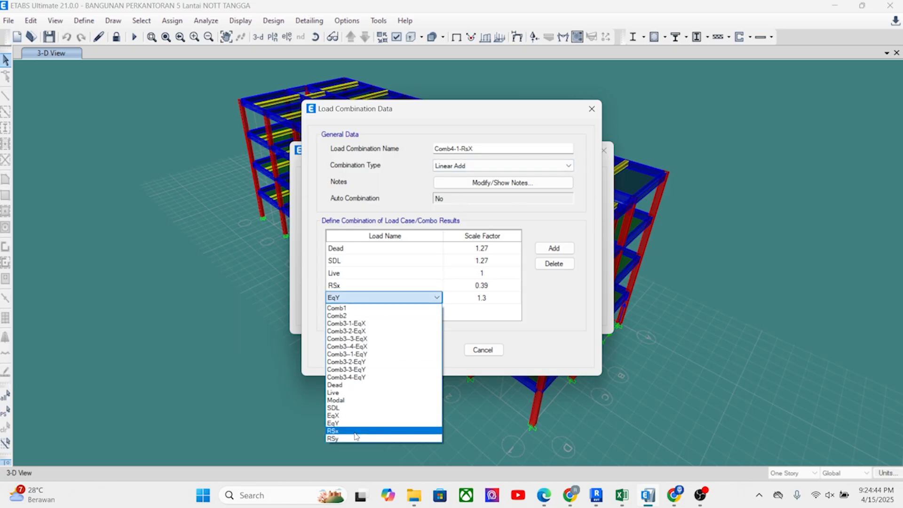
{"action": "left_click", "coordinate": [356, 438]}
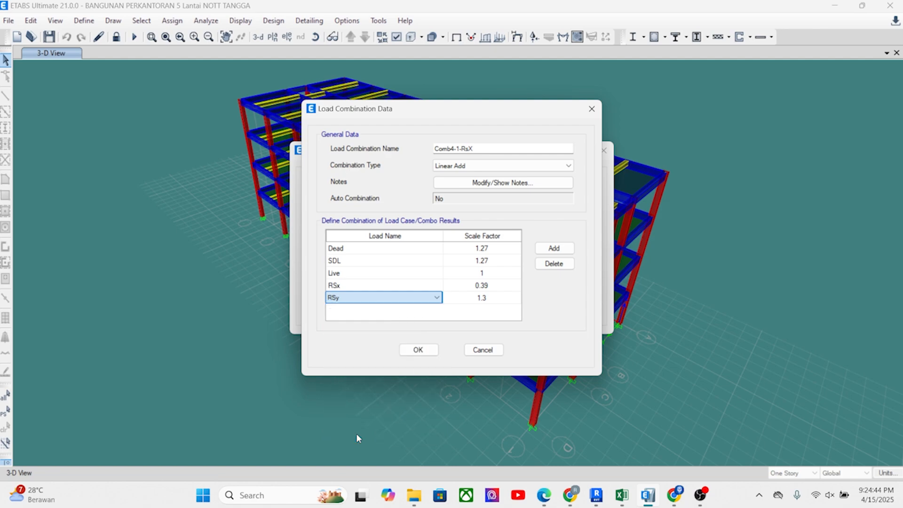
{"action": "left_click", "coordinate": [478, 148]}
{"action": "left_click_drag", "start_coordinate": [472, 149], "coordinate": [459, 154]}
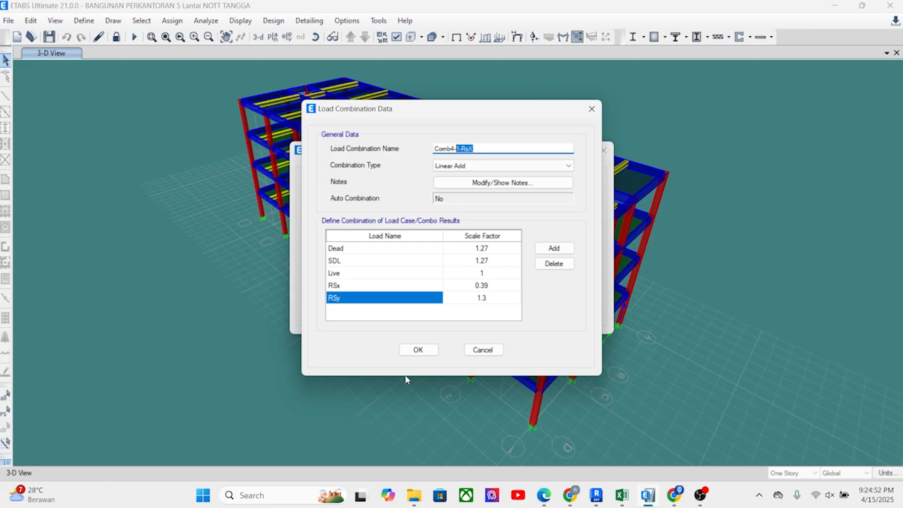
{"action": "left_click", "coordinate": [416, 351]}
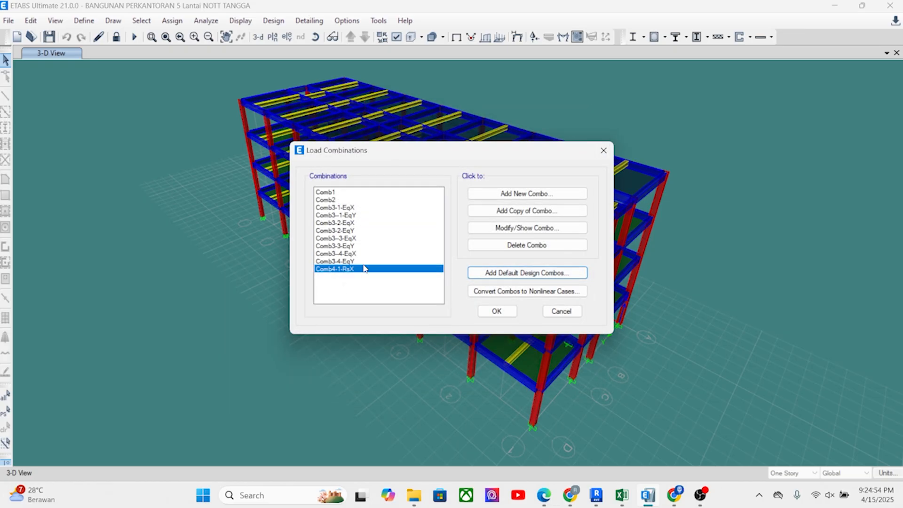
Duplicate Comb4-1-RsX as Comb4-2-RsX, set its RSy scale factor to -1.3 and save it
{"action": "left_click", "coordinate": [513, 213]}
{"action": "left_click", "coordinate": [467, 149]}
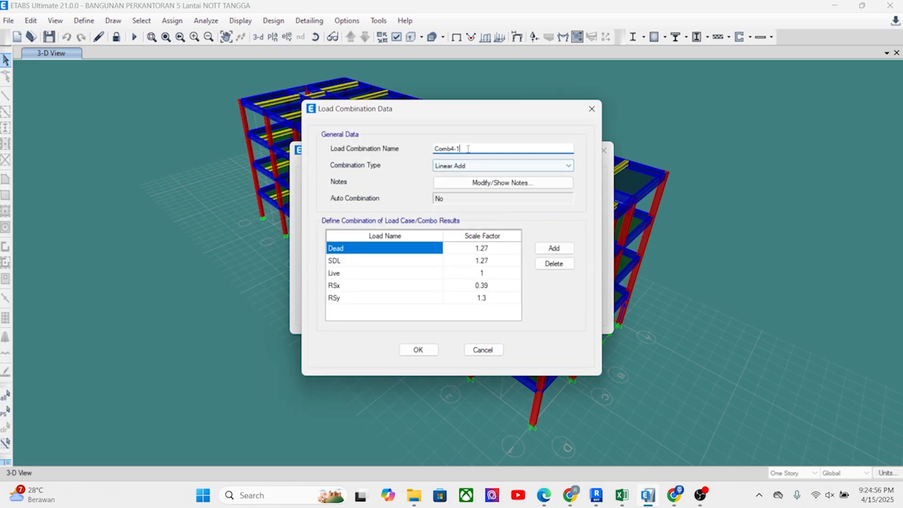
{"action": "type", "text": "-RsX"}
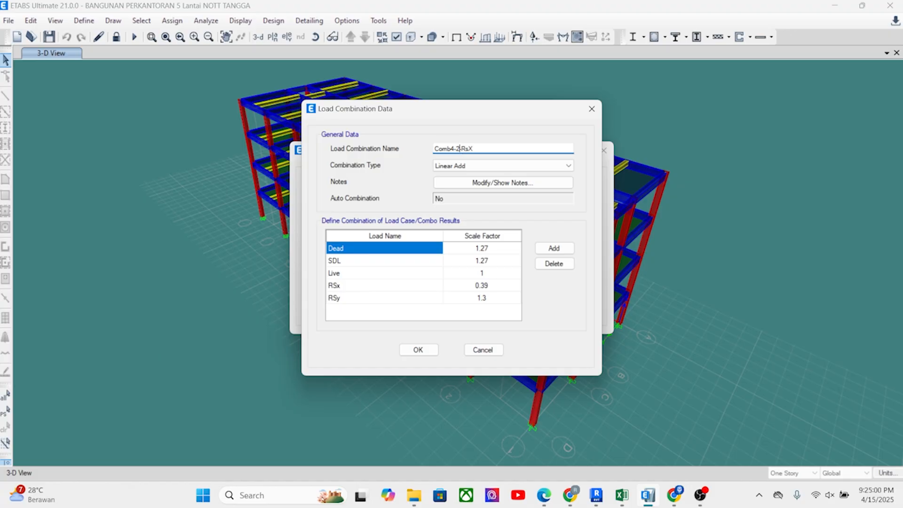
{"action": "left_click", "coordinate": [479, 301]}
{"action": "left_click", "coordinate": [473, 298]}
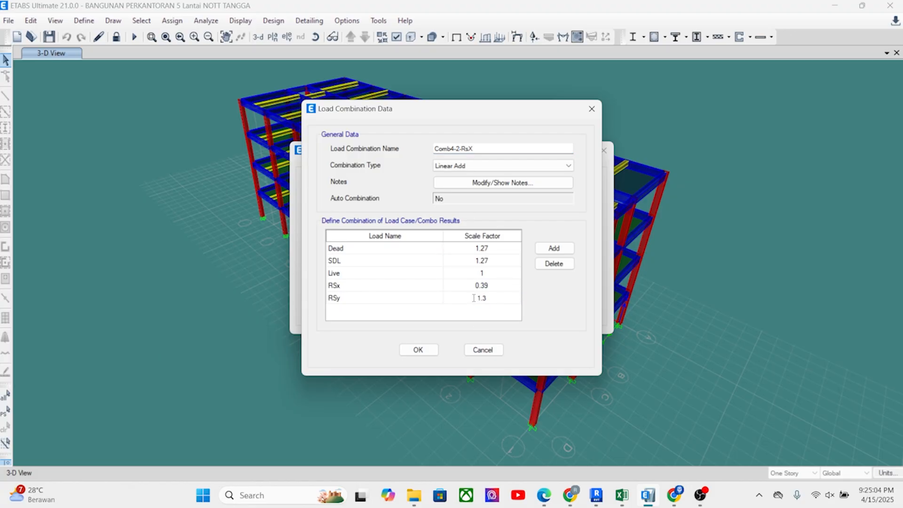
{"action": "key", "text": "Return"}
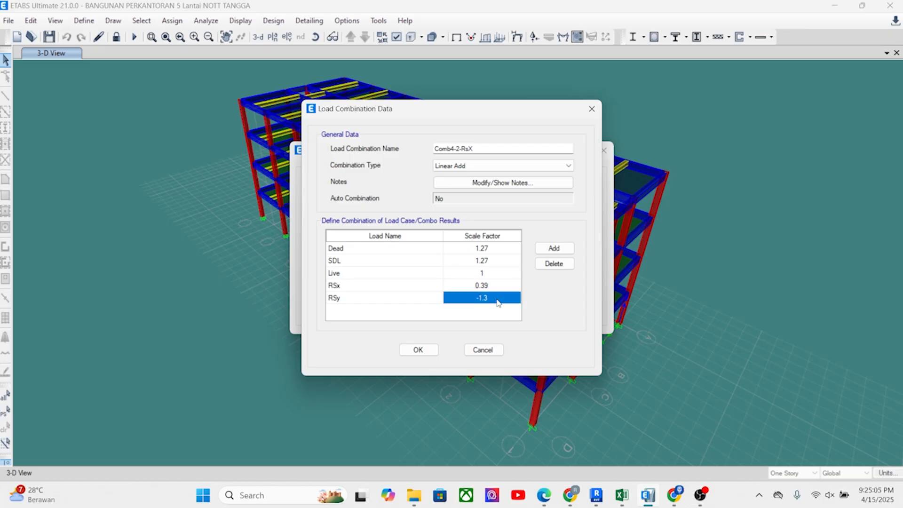
{"action": "left_click", "coordinate": [427, 351]}
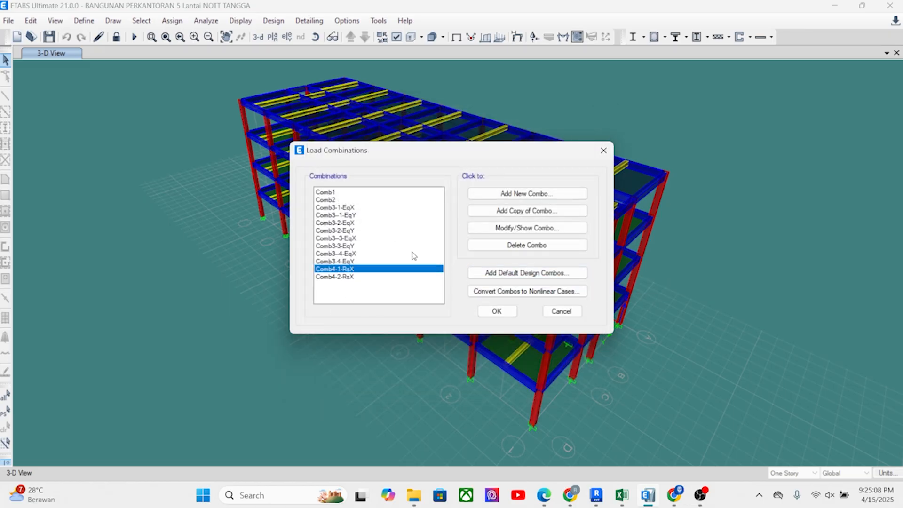
Duplicate the Comb4-1-RsX combination and name the copy Comb4-3-RsX
{"action": "left_click", "coordinate": [526, 210]}
{"action": "left_click", "coordinate": [458, 149]}
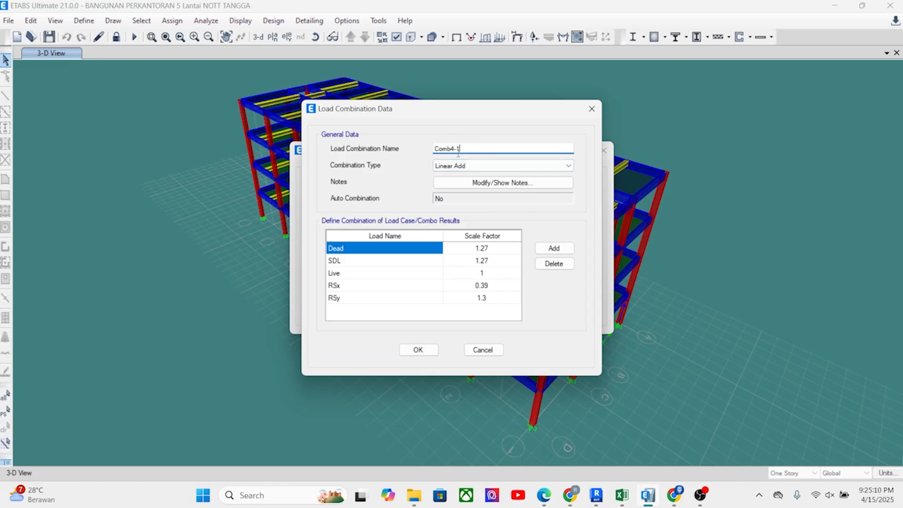
{"action": "type", "text": "-RsX"}
{"action": "left_click_drag", "start_coordinate": [468, 109], "coordinate": [591, 124]}
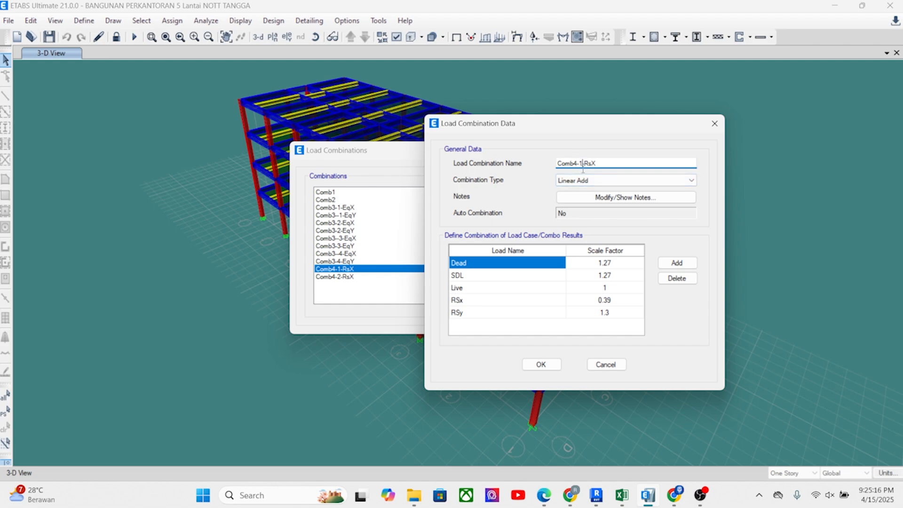
{"action": "type", "text": "3"}
Set the RSx scale factor of Comb4-3-RsX to -0.39 and save the combination
{"action": "left_click", "coordinate": [599, 312]}
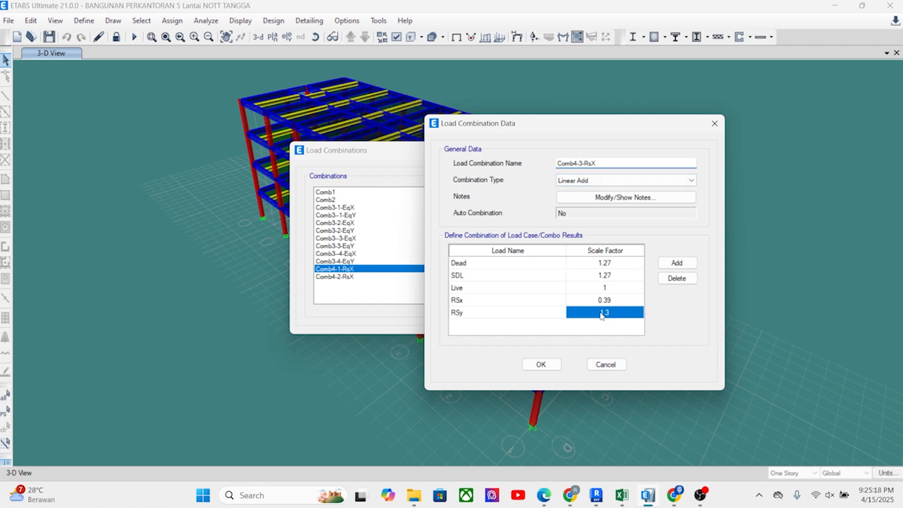
{"action": "left_click", "coordinate": [598, 313]}
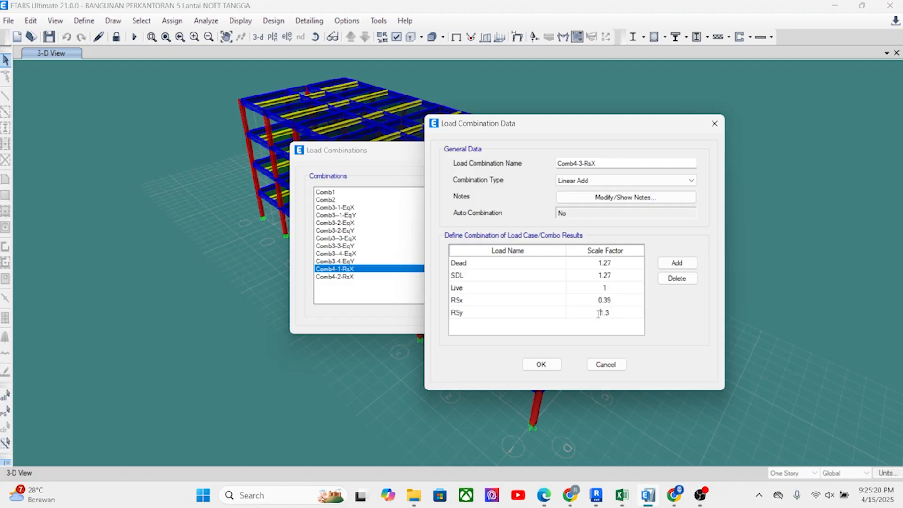
{"action": "left_click", "coordinate": [598, 304]}
{"action": "left_click", "coordinate": [598, 302]}
{"action": "left_click", "coordinate": [600, 300]}
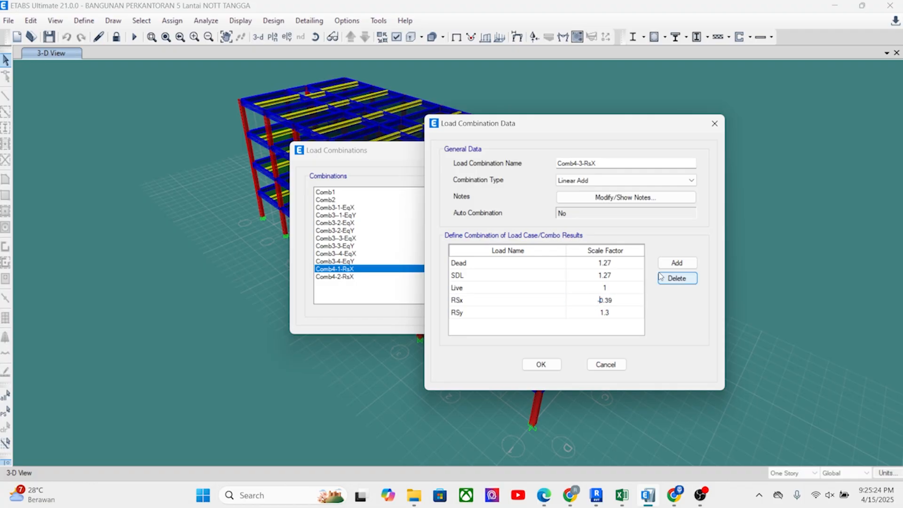
{"action": "left_click", "coordinate": [621, 307]}
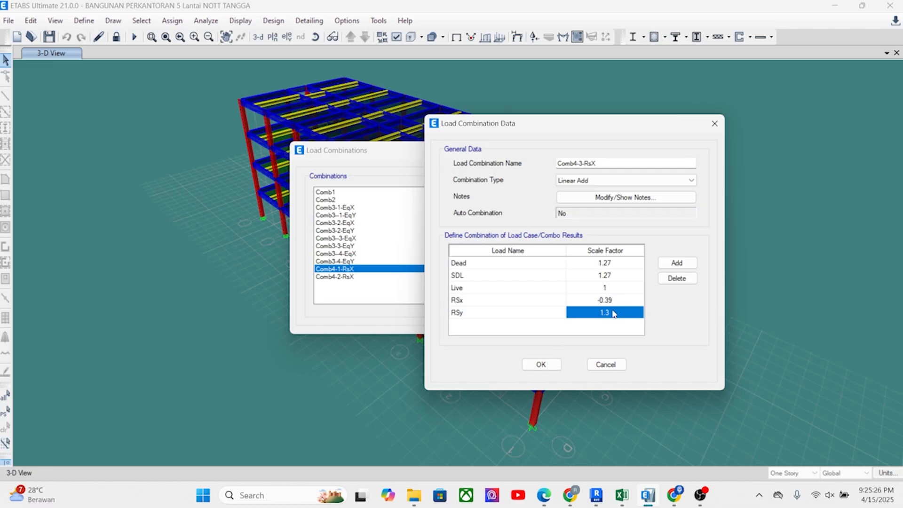
{"action": "left_click", "coordinate": [536, 365]}
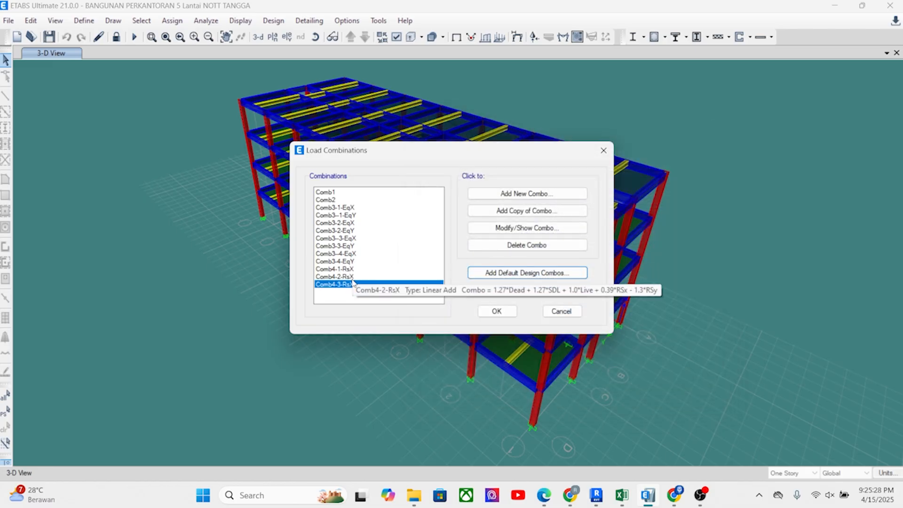
Duplicate the Comb4-3-RsX combination and name the copy Comb4-4-RsX
{"action": "left_click", "coordinate": [539, 214]}
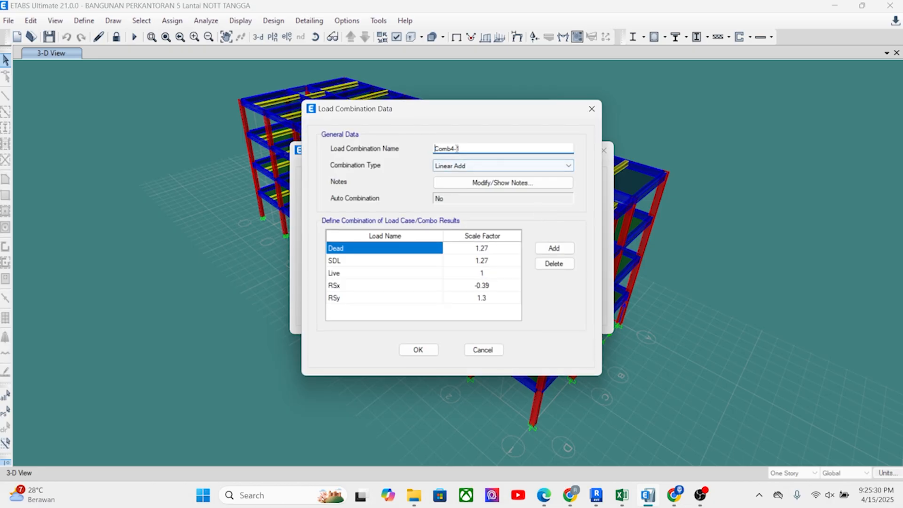
{"action": "type", "text": "1"}
{"action": "key", "text": "BackSpace"}
{"action": "type", "text": "4-RsX"}
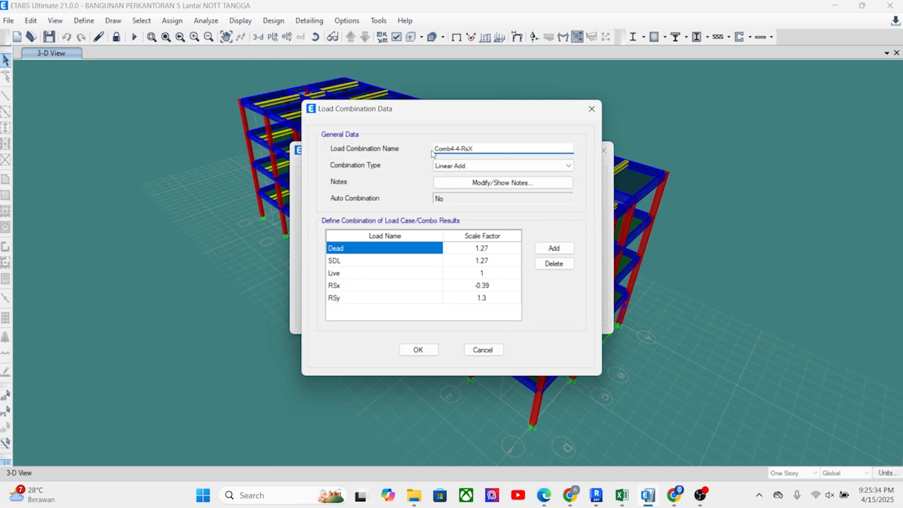
{"action": "left_click_drag", "start_coordinate": [449, 110], "coordinate": [656, 124]}
Set the RSy scale factor of Comb4-4-RsX to -1.3 and save the combination
{"action": "left_click_drag", "start_coordinate": [681, 310], "coordinate": [680, 302]}
{"action": "left_click", "coordinate": [681, 311]}
{"action": "left_click", "coordinate": [682, 311]}
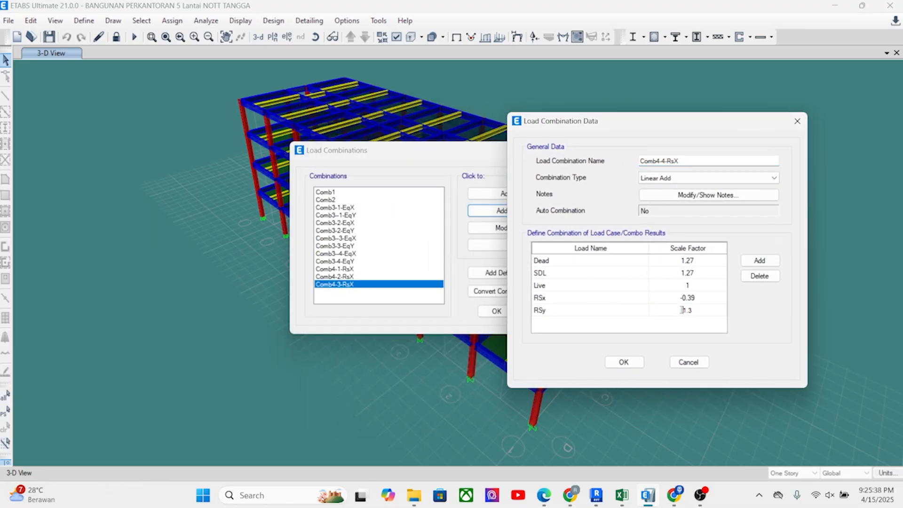
{"action": "type", "text": "-"}
{"action": "key", "text": "Return"}
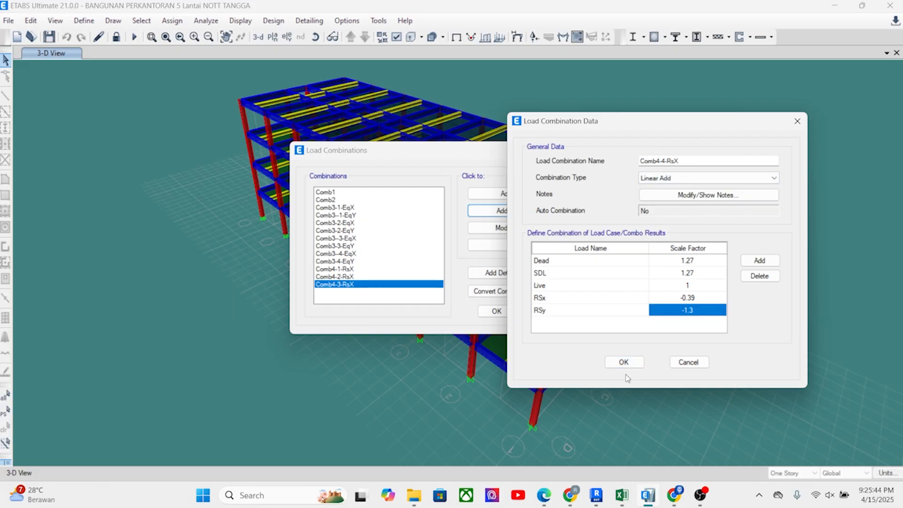
{"action": "left_click", "coordinate": [623, 361]}
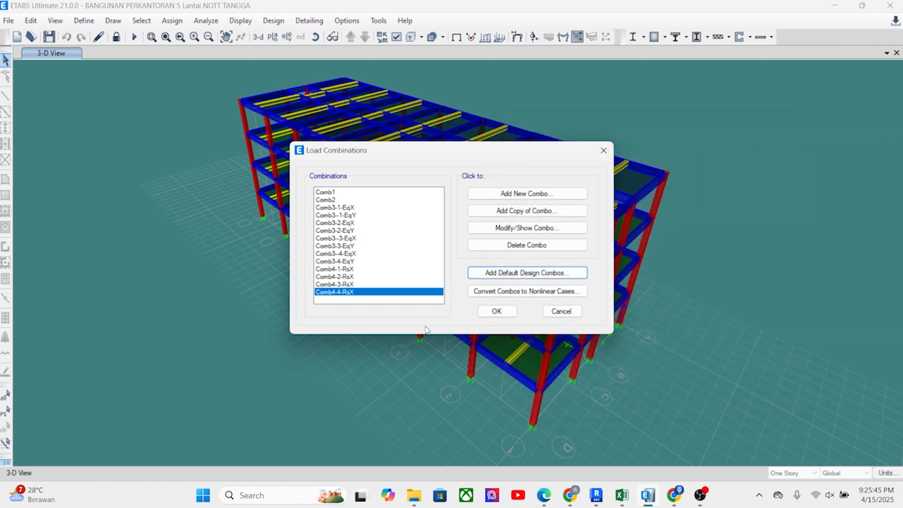
Duplicate the Comb4-1-RsX combination and name the copy Comb4-1-RsY
{"action": "left_click", "coordinate": [356, 271]}
{"action": "left_click", "coordinate": [356, 278]}
{"action": "left_click", "coordinate": [356, 269]}
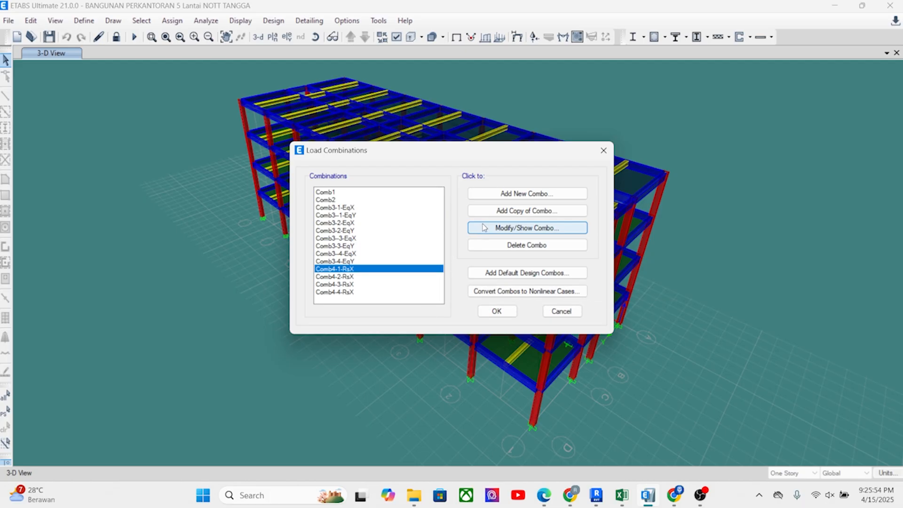
{"action": "left_click", "coordinate": [507, 213]}
{"action": "left_click_drag", "start_coordinate": [467, 116], "coordinate": [595, 125]}
{"action": "type", "text": "1-RsX"}
{"action": "left_click", "coordinate": [590, 158]}
{"action": "key", "text": "BackSpace"}
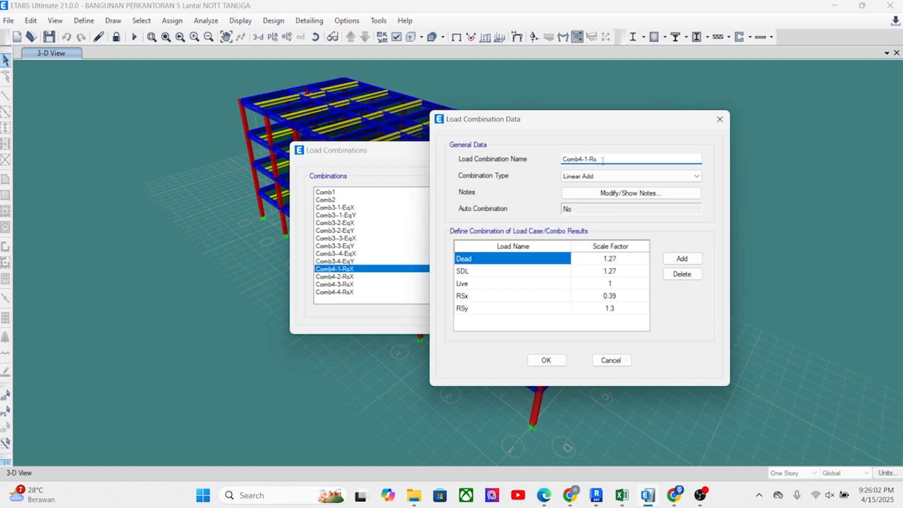
{"action": "type", "text": "Y"}
Swap the RSx and RSy loads in Comb4-1-RsY while keeping their rows' scale factors, and save the combination
{"action": "left_click", "coordinate": [503, 295]}
{"action": "left_click", "coordinate": [503, 296]}
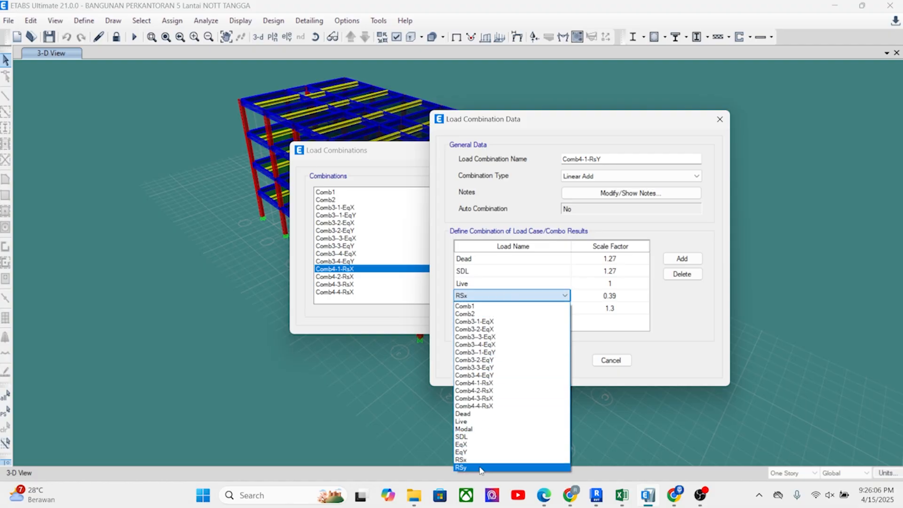
{"action": "left_click", "coordinate": [480, 467]}
{"action": "left_click", "coordinate": [507, 309]}
{"action": "left_click", "coordinate": [508, 308]}
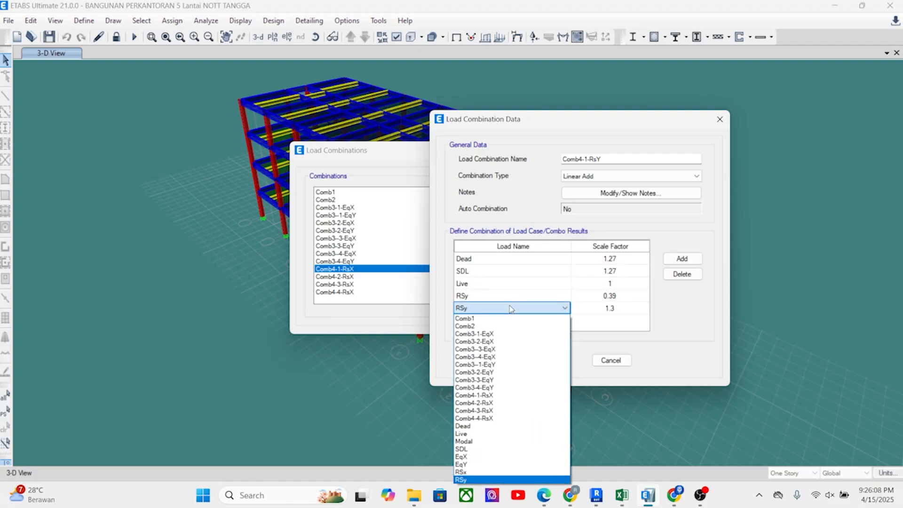
{"action": "left_click", "coordinate": [472, 472]}
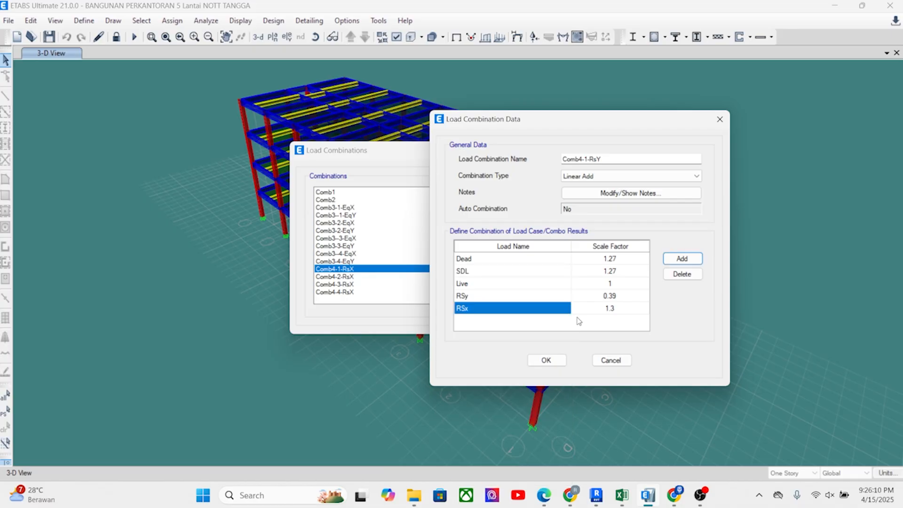
{"action": "left_click", "coordinate": [624, 307]}
{"action": "left_click", "coordinate": [623, 296]}
{"action": "left_click", "coordinate": [617, 313]}
{"action": "left_click", "coordinate": [623, 298]}
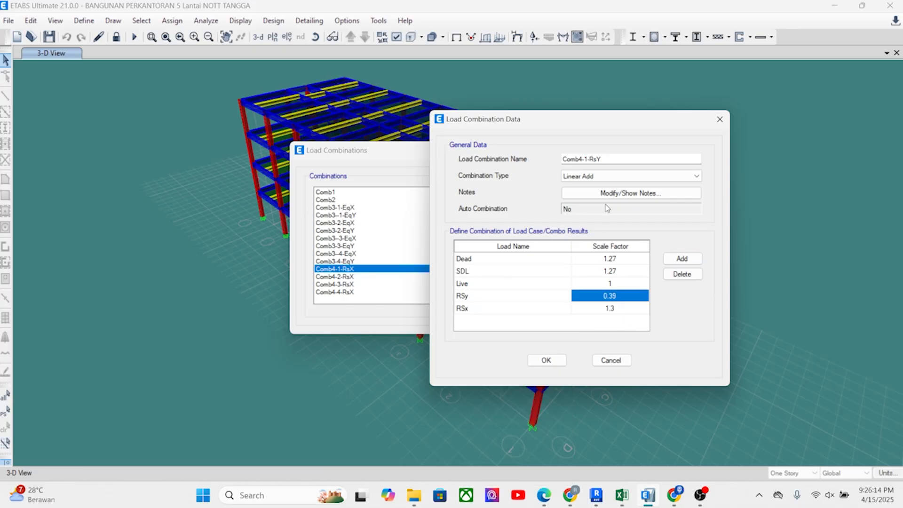
{"action": "left_click", "coordinate": [546, 360]}
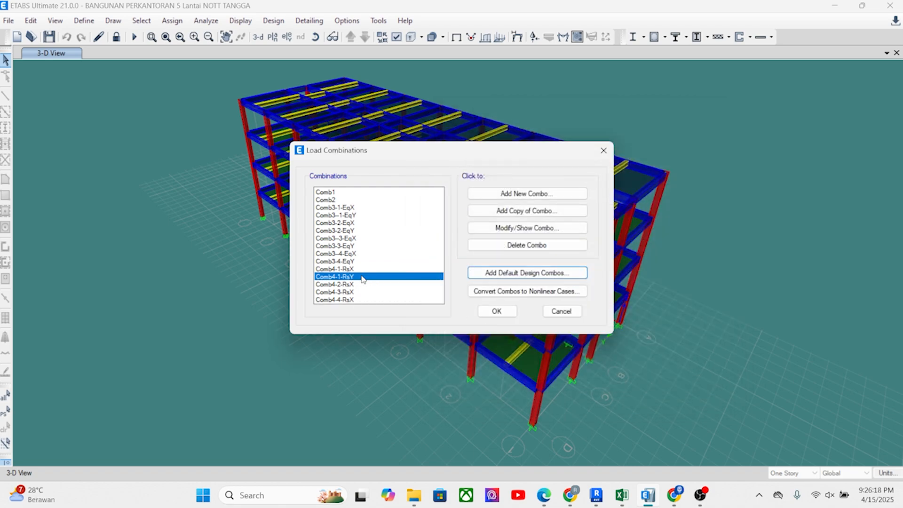
Open the Comb4-1-RsY combination and select the 1-RsY part of its name for editing
{"action": "left_click", "coordinate": [490, 227]}
{"action": "left_click_drag", "start_coordinate": [473, 148], "coordinate": [460, 151]}
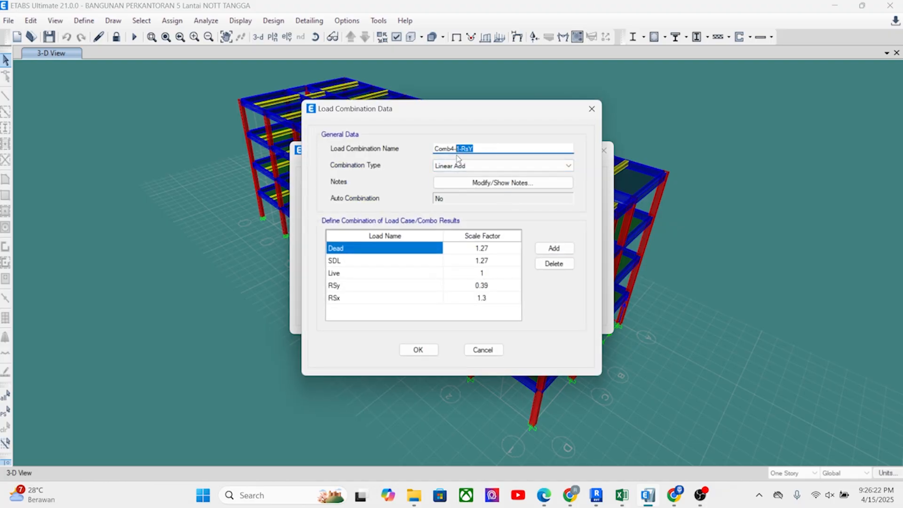
Save the Comb4-1-RsY combination and add a copy of it named Comb4-2-RsY
{"action": "left_click", "coordinate": [402, 349]}
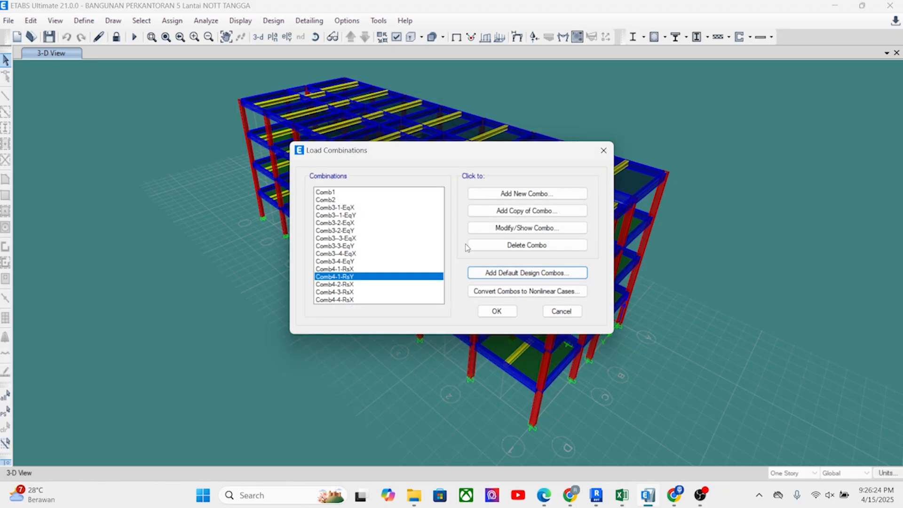
{"action": "left_click", "coordinate": [527, 211]}
{"action": "left_click", "coordinate": [460, 149]}
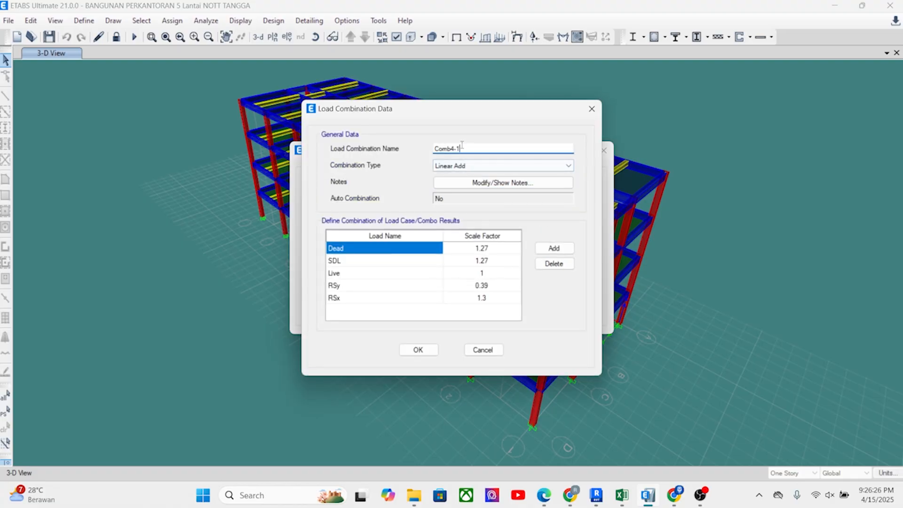
{"action": "type", "text": "1-RsY"}
Set the RSx scale factor of Comb4-2-RsY to -1.3 and save the combination
{"action": "left_click", "coordinate": [477, 298]}
{"action": "left_click", "coordinate": [474, 298]}
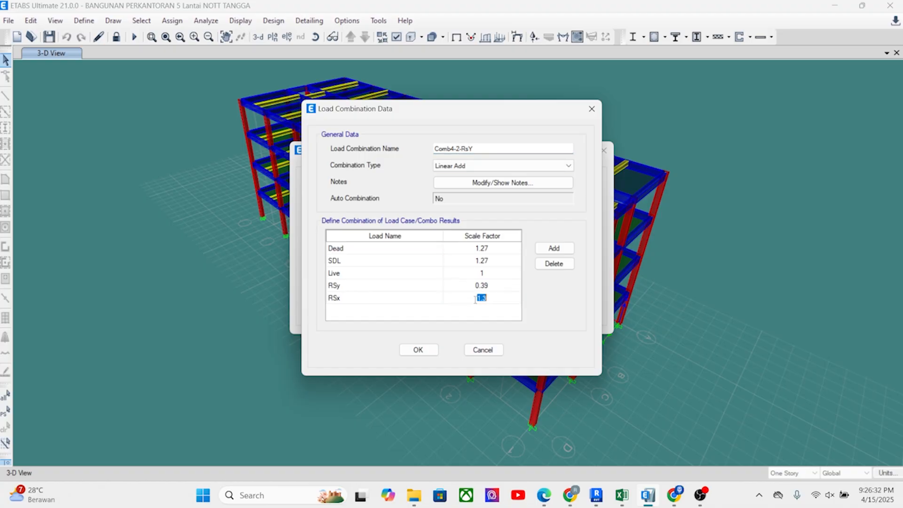
{"action": "type", "text": "-1.3"}
{"action": "key", "text": "Return"}
{"action": "left_click", "coordinate": [418, 349]}
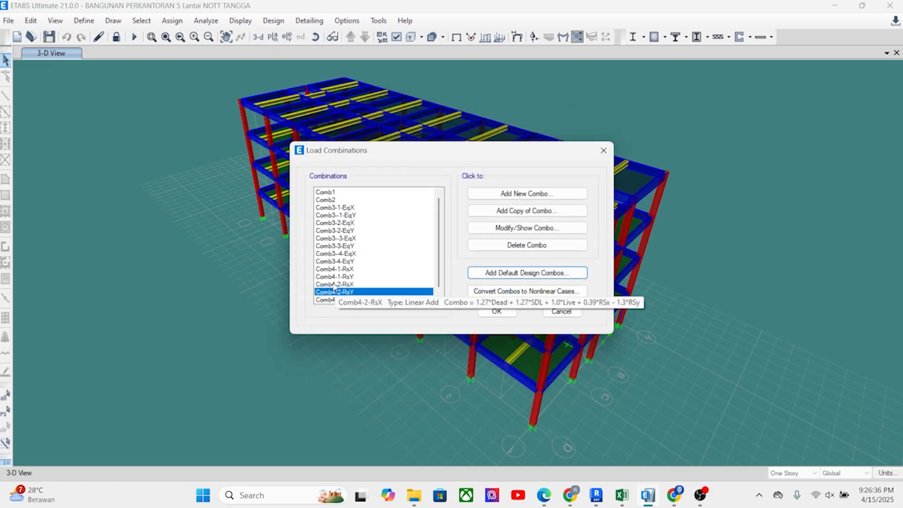
Add a copy of the Comb4-2-RsY combination and name it Comb4-3-RsY
{"action": "left_click", "coordinate": [514, 228]}
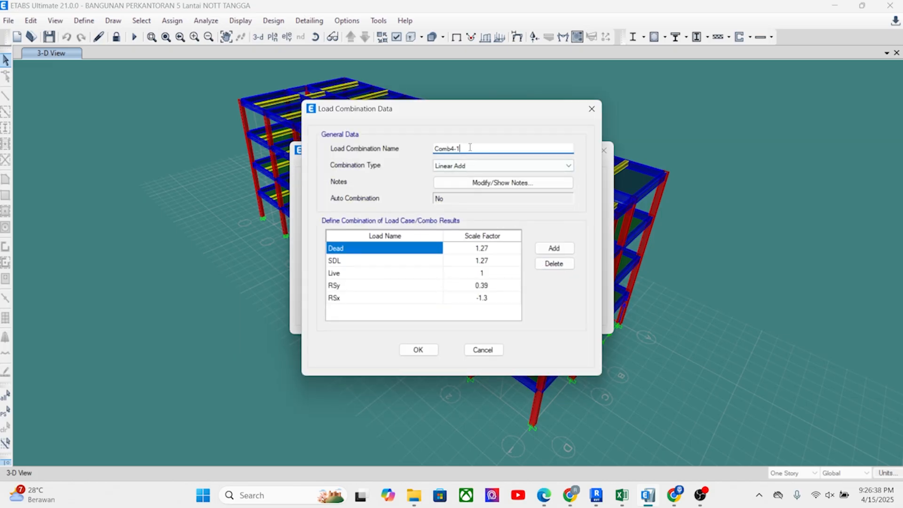
{"action": "type", "text": "-RsY"}
{"action": "left_click_drag", "start_coordinate": [446, 113], "coordinate": [623, 121]}
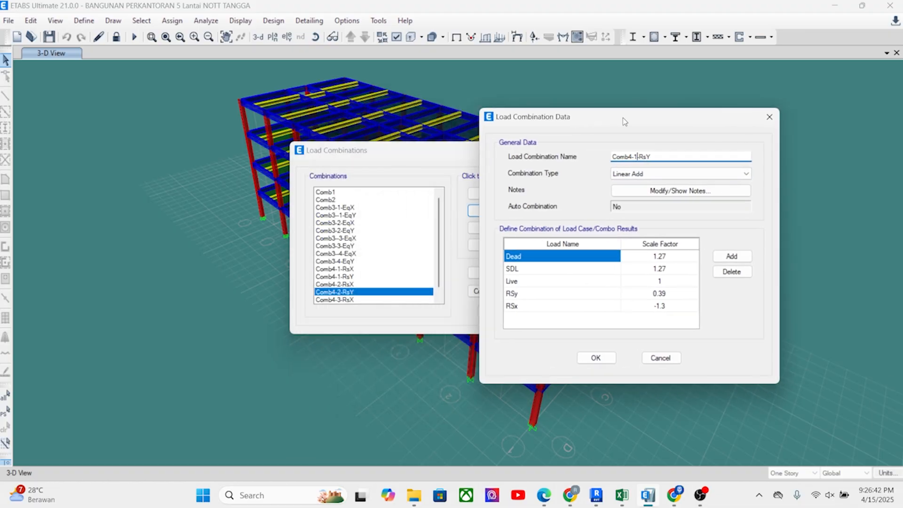
{"action": "left_click", "coordinate": [635, 158]}
{"action": "key", "text": "BackSpace"}
{"action": "type", "text": "3"}
In Comb4-3-RsY, set the RSx scale factor to 1.3 and RSy to -0.39, and save the combination
{"action": "left_click", "coordinate": [660, 310]}
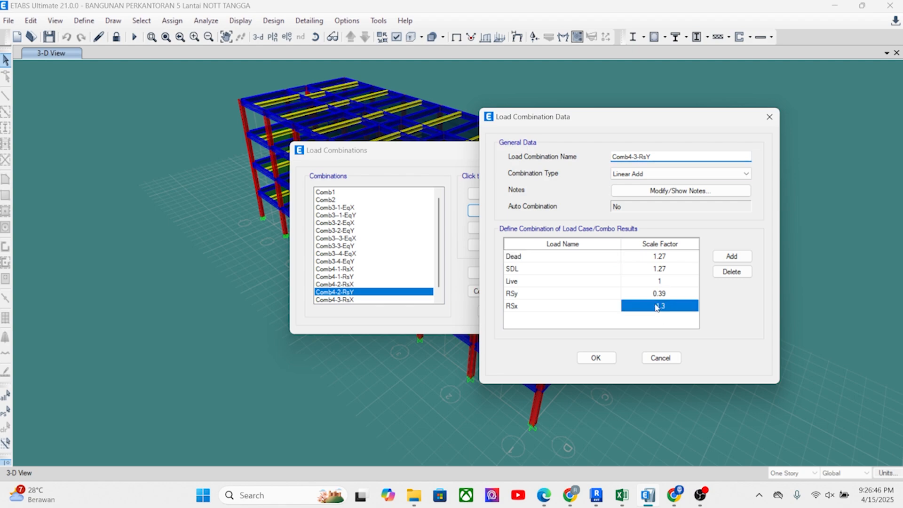
{"action": "left_click", "coordinate": [657, 309]}
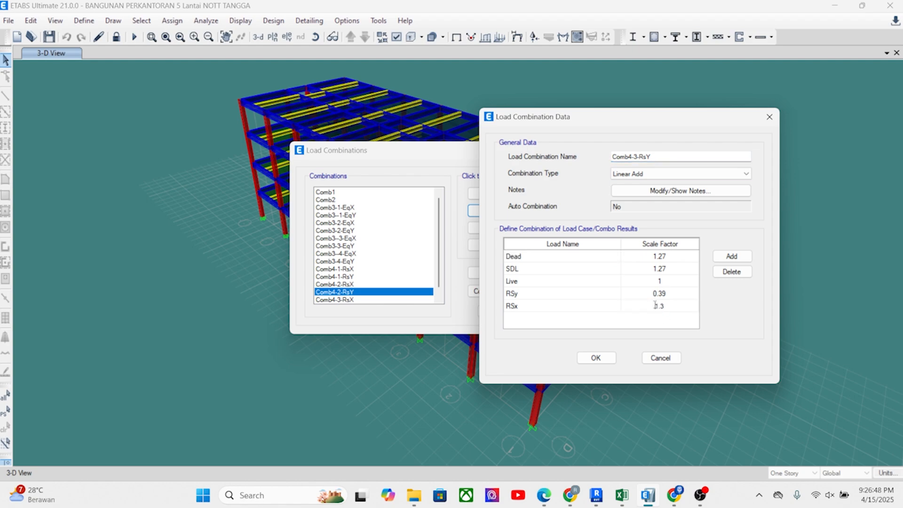
{"action": "left_click", "coordinate": [651, 294]}
{"action": "left_click", "coordinate": [651, 294]}
{"action": "left_click", "coordinate": [651, 295]}
{"action": "key", "text": "Return"}
{"action": "left_click", "coordinate": [596, 358]}
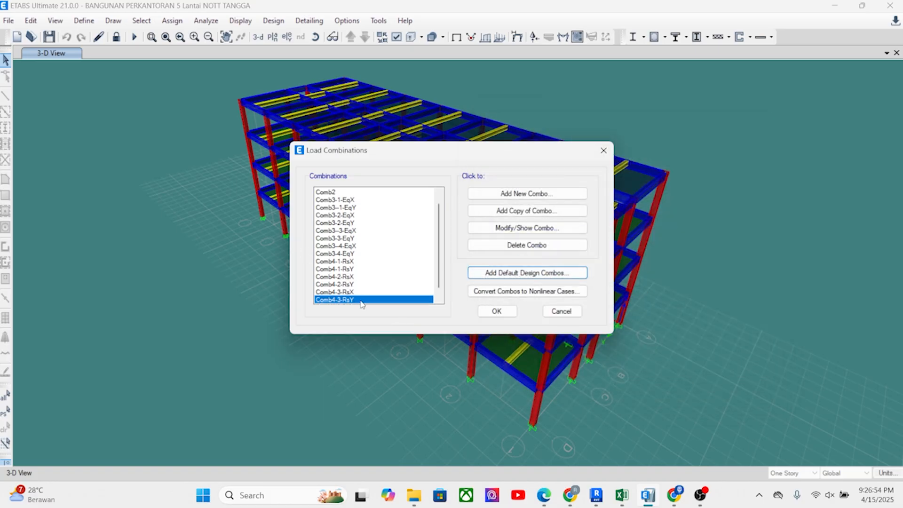
Add a copy of the Comb4-3-RsY combination and name it Comb4-4-RsY
{"action": "scroll", "coordinate": [362, 303], "scroll_direction": "down", "scroll_amount": 1}
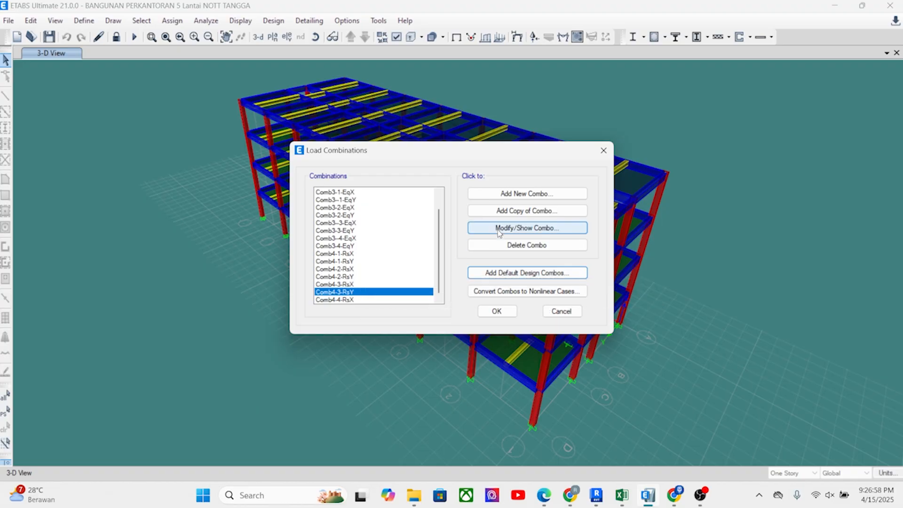
{"action": "left_click", "coordinate": [526, 211]}
{"action": "mouse_move", "coordinate": [463, 150]}
{"action": "left_mouse_down"}
{"action": "mouse_move", "coordinate": [451, 151]}
{"action": "mouse_move", "coordinate": [457, 157]}
{"action": "left_mouse_up"}
{"action": "type", "text": "1-RsY"}
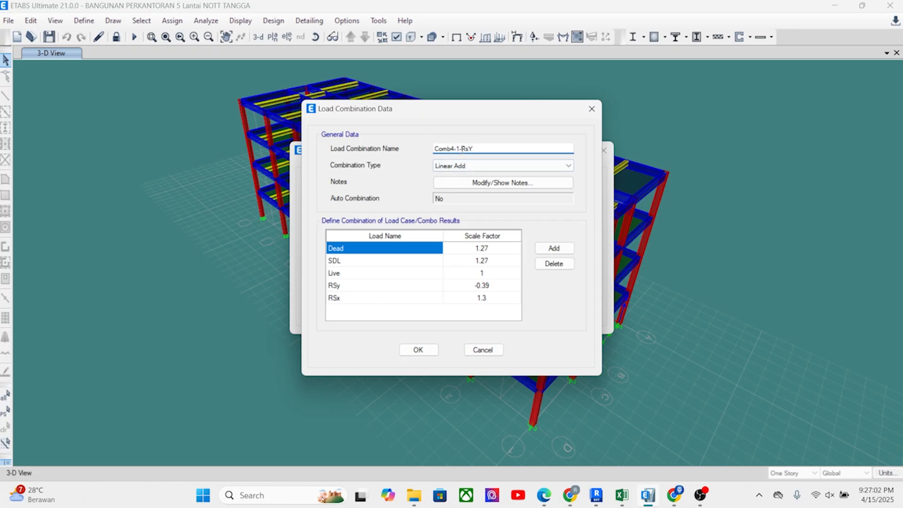
{"action": "key", "text": "BackSpace"}
{"action": "type", "text": "4"}
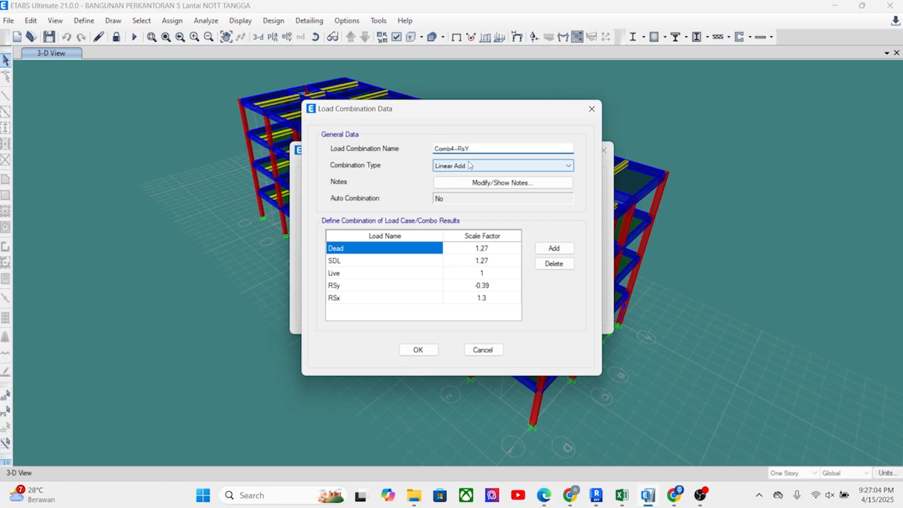
Set the RSx scale factor of Comb4-4-RsY to -1.3 and save the combination
{"action": "left_click", "coordinate": [470, 299]}
{"action": "left_click", "coordinate": [470, 301]}
{"action": "type", "text": "-"}
{"action": "key", "text": "Return"}
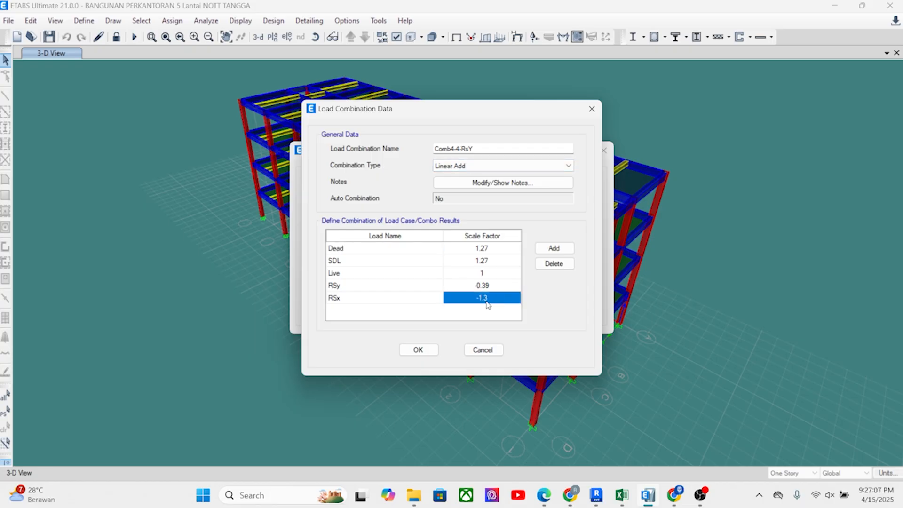
{"action": "left_click", "coordinate": [419, 350]}
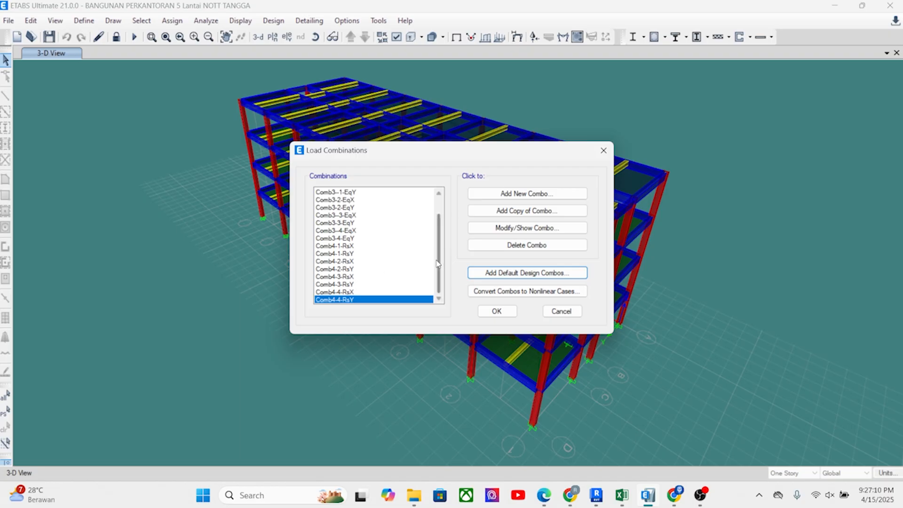
Review the combination list, then switch to Excel and examine the Kombinasi 4.1 to 4.8 expressions on the kombinasi LRFD sheet
{"action": "scroll", "coordinate": [345, 228], "scroll_direction": "up", "scroll_amount": 2}
{"action": "scroll", "coordinate": [347, 239], "scroll_direction": "down", "scroll_amount": 2}
{"action": "mouse_move", "coordinate": [622, 501]}
{"action": "left_click", "coordinate": [626, 500]}
{"action": "scroll", "coordinate": [120, 299], "scroll_direction": "down", "scroll_amount": 2}
{"action": "left_click", "coordinate": [124, 327]}
{"action": "scroll", "coordinate": [120, 320], "scroll_direction": "down", "scroll_amount": 1}
{"action": "left_click", "coordinate": [135, 295]}
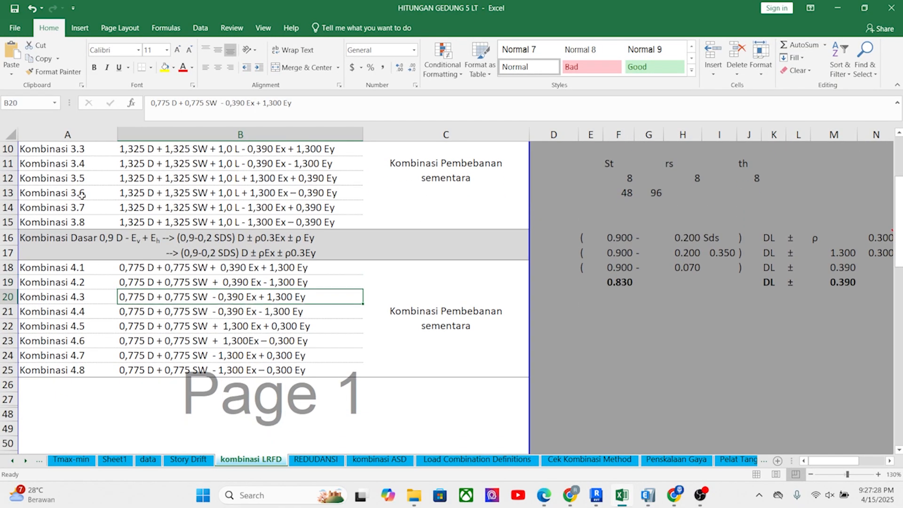
{"action": "scroll", "coordinate": [82, 196], "scroll_direction": "up", "scroll_amount": 1}
{"action": "left_click", "coordinate": [123, 252]}
Examine the row 19 factors for the dead and earthquake loads in the 0,9 D basic combination calculation
{"action": "left_click", "coordinate": [145, 329]}
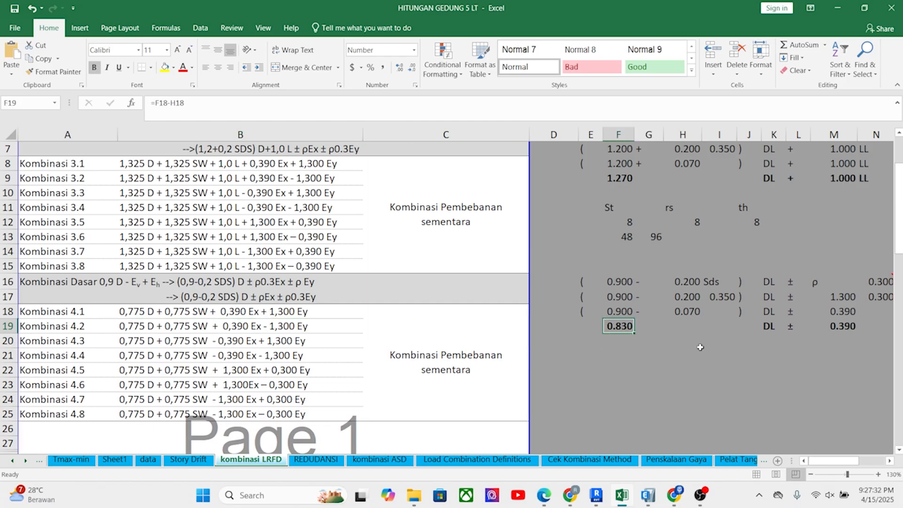
{"action": "left_click", "coordinate": [838, 329]}
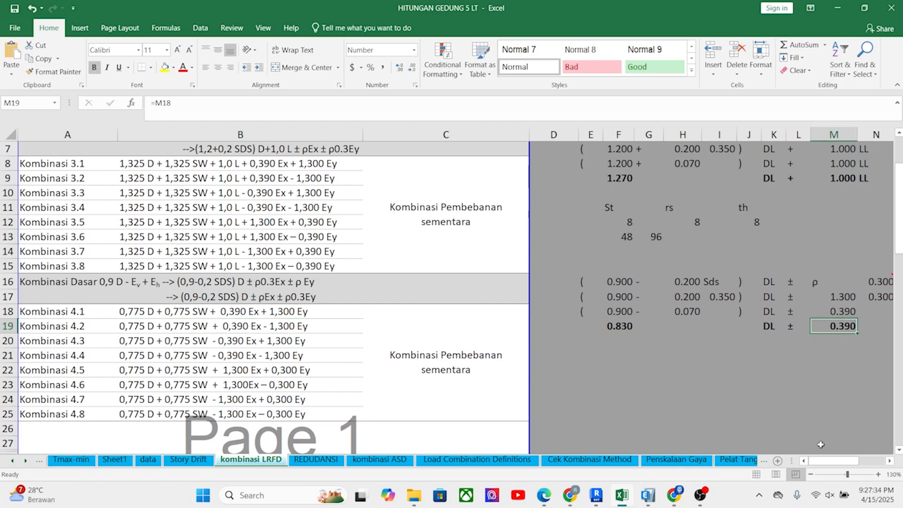
{"action": "mouse_move", "coordinate": [822, 462]}
{"action": "left_mouse_down"}
{"action": "mouse_move", "coordinate": [844, 462]}
{"action": "mouse_move", "coordinate": [818, 463]}
{"action": "left_mouse_up"}
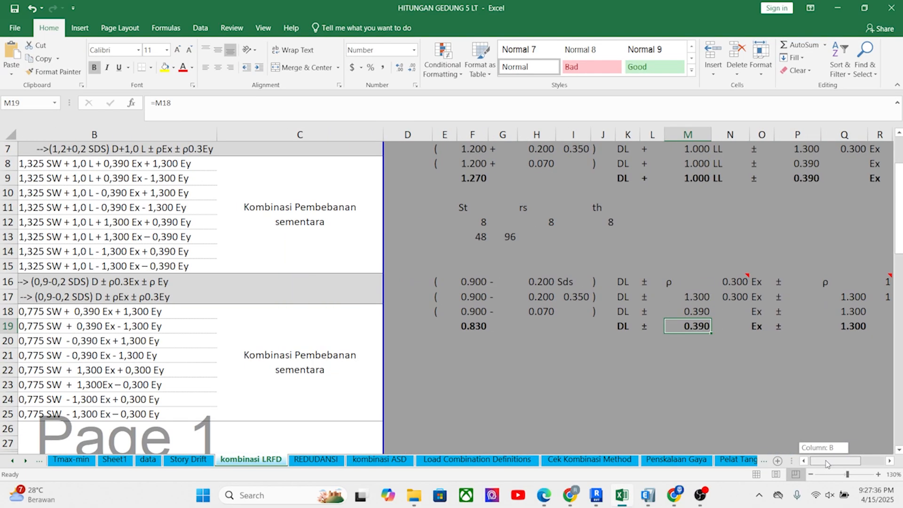
{"action": "left_click", "coordinate": [680, 330]}
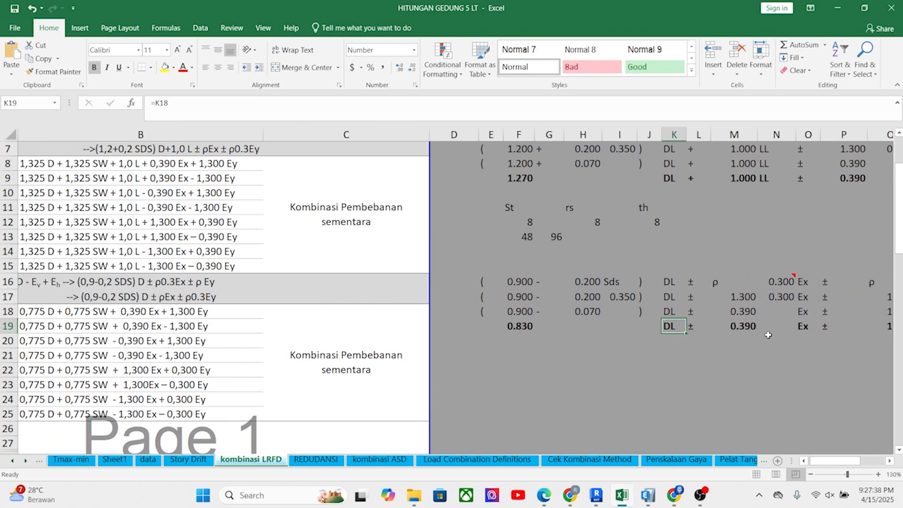
{"action": "left_click_drag", "start_coordinate": [826, 463], "coordinate": [840, 463]}
{"action": "left_click_drag", "start_coordinate": [817, 466], "coordinate": [820, 462]}
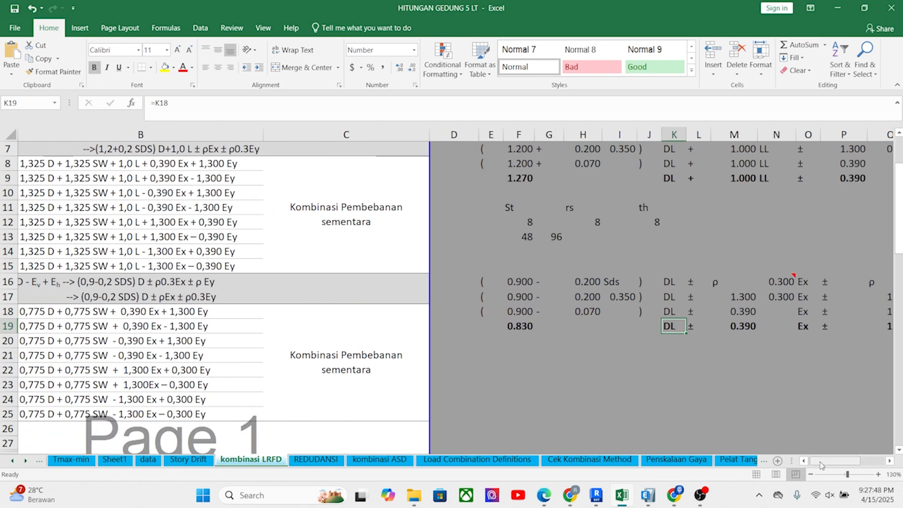
{"action": "left_click", "coordinate": [568, 311]}
{"action": "left_click", "coordinate": [528, 322]}
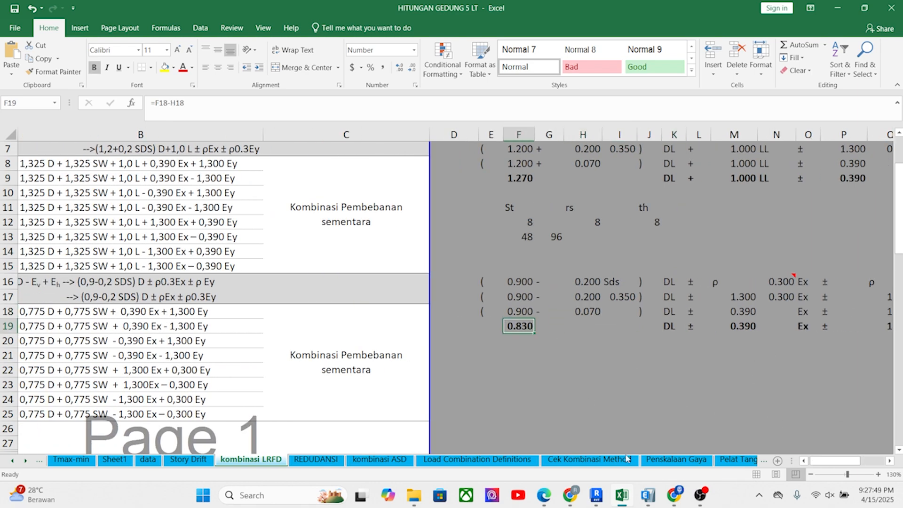
Switch back to ETABS and start a new load combination named Comb5-EqX
{"action": "left_click", "coordinate": [648, 495]}
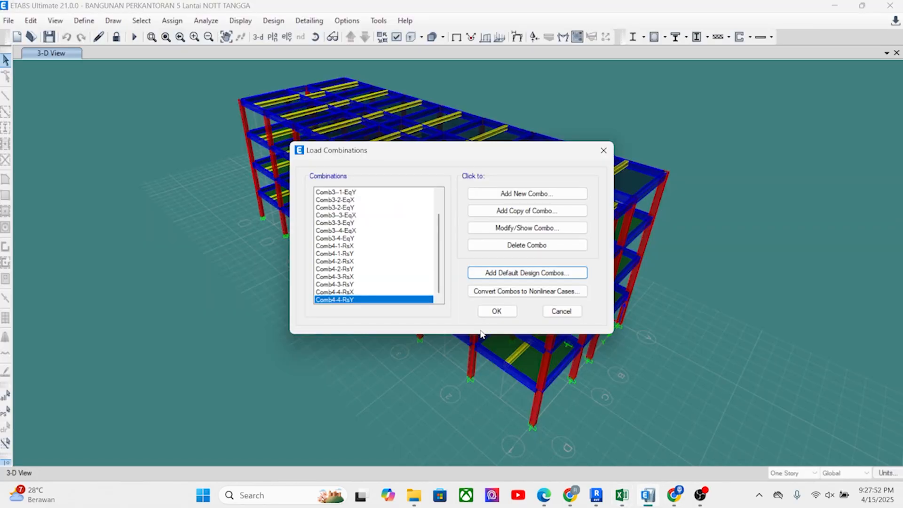
{"action": "left_click", "coordinate": [530, 197]}
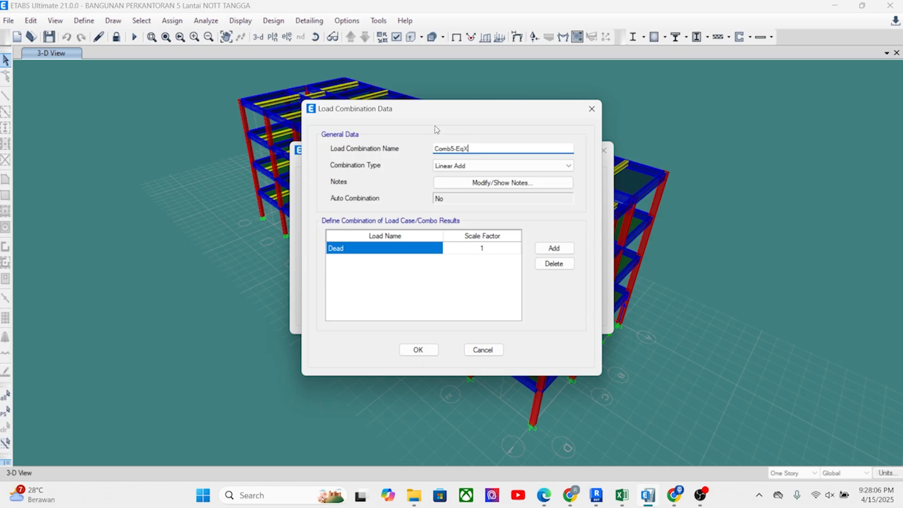
{"action": "left_click", "coordinate": [432, 294]}
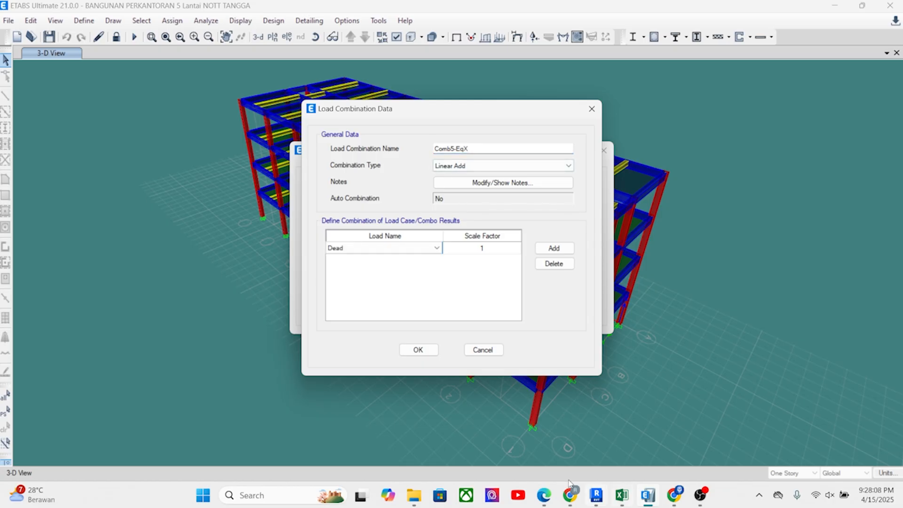
Switch to Excel and compare the Kombinasi 4.1 expression with the calculated dead, Ex and Ey factors for the 0,9 D combination
{"action": "left_click", "coordinate": [621, 494]}
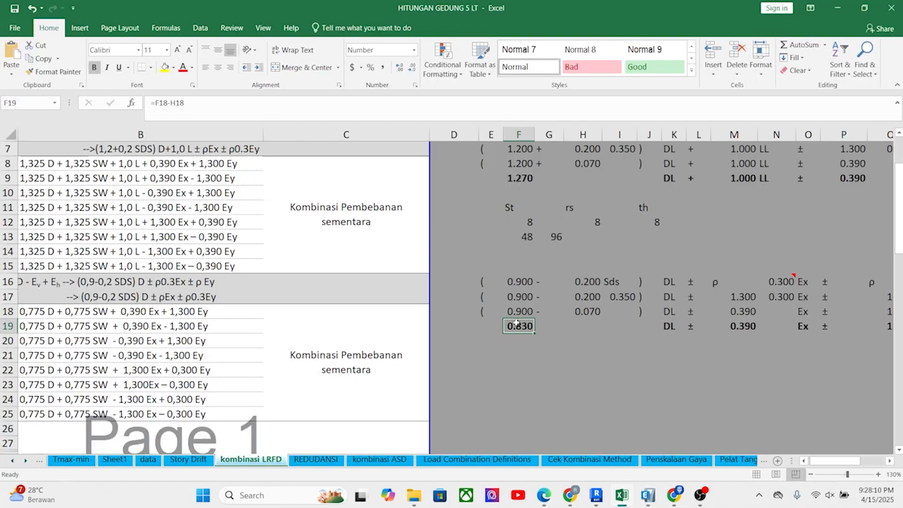
{"action": "left_click_drag", "start_coordinate": [822, 468], "coordinate": [828, 468]}
{"action": "left_click", "coordinate": [299, 336]}
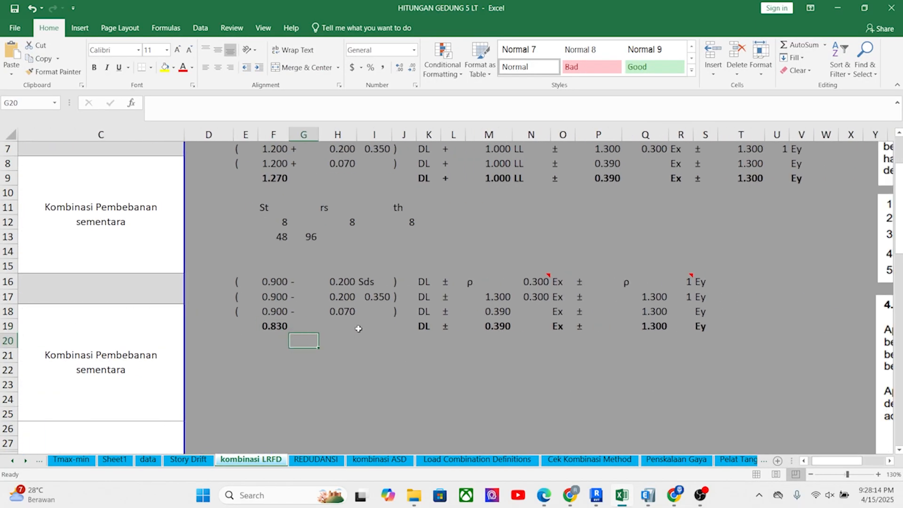
{"action": "scroll", "coordinate": [358, 329], "scroll_direction": "up", "scroll_amount": 1}
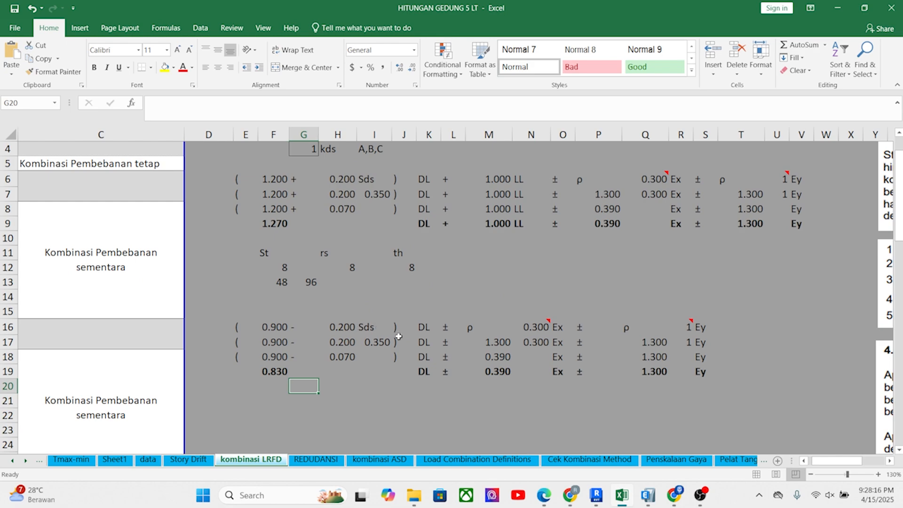
{"action": "scroll", "coordinate": [433, 359], "scroll_direction": "up", "scroll_amount": 1}
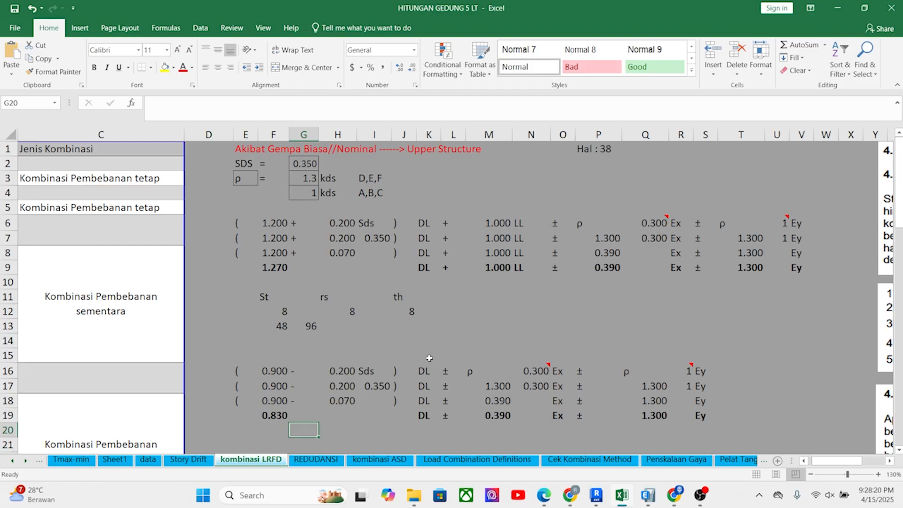
{"action": "scroll", "coordinate": [429, 358], "scroll_direction": "down", "scroll_amount": 1}
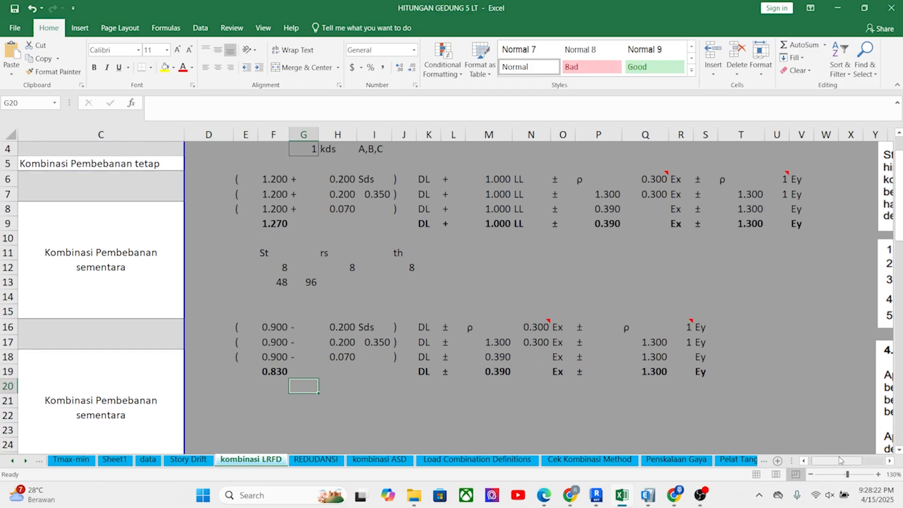
{"action": "left_click_drag", "start_coordinate": [834, 467], "coordinate": [830, 461]}
{"action": "left_click", "coordinate": [148, 362]}
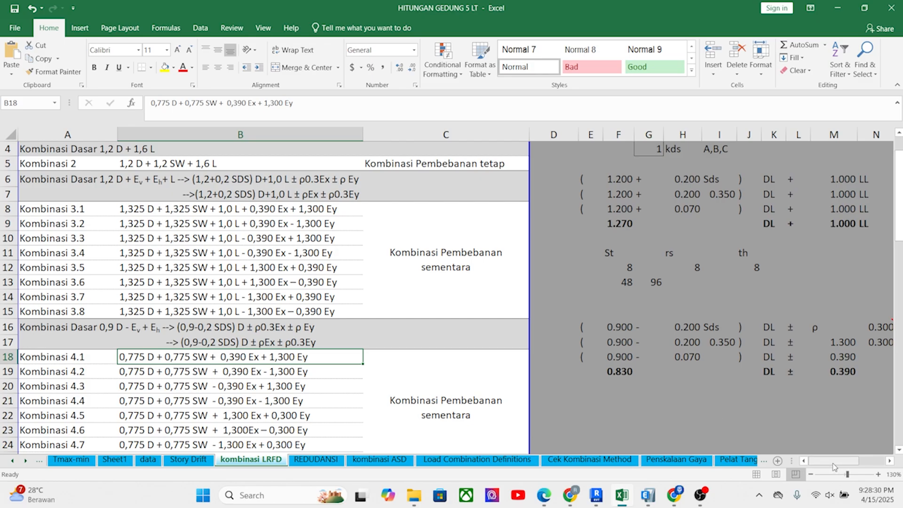
{"action": "scroll", "coordinate": [833, 463], "scroll_direction": "right", "scroll_amount": 3}
{"action": "scroll", "coordinate": [818, 467], "scroll_direction": "left", "scroll_amount": 1}
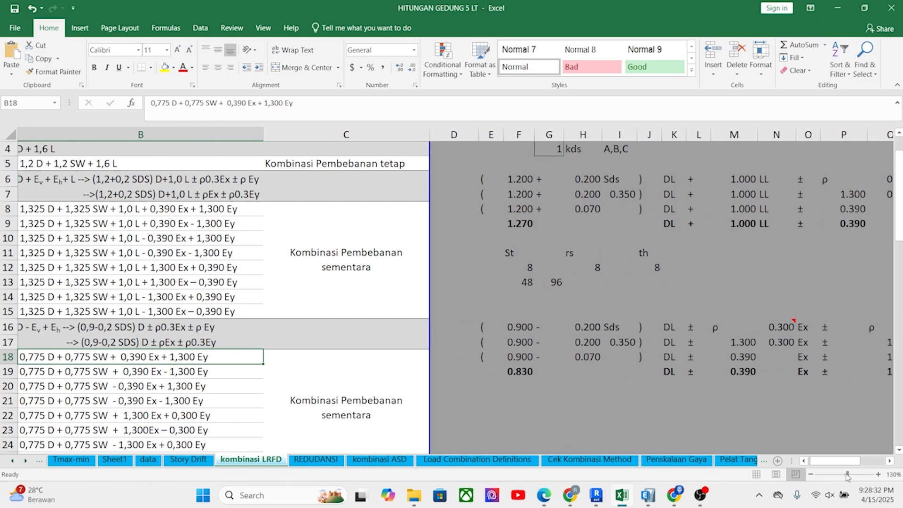
Copy the dead load factor from cell F19 in Excel and paste 0.830 as the Dead scale factor of Comb5-EqX in ETABS
{"action": "left_click", "coordinate": [647, 494]}
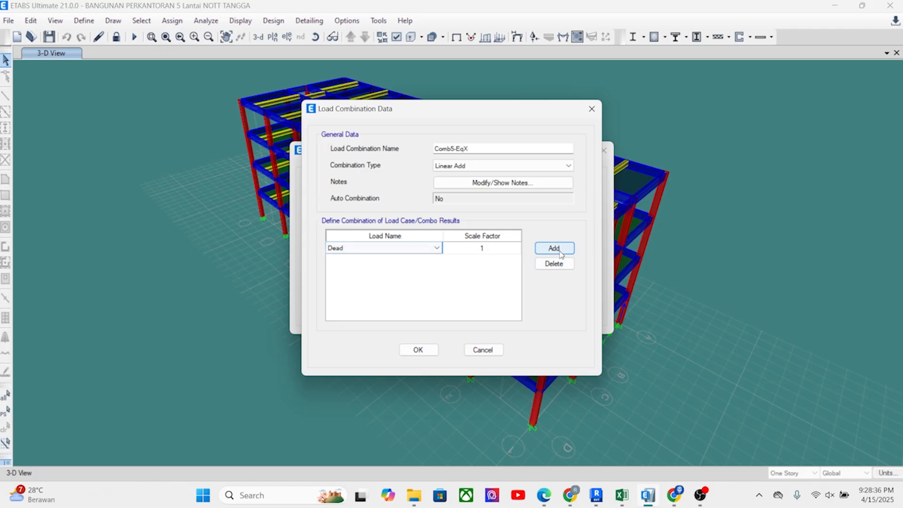
{"action": "left_click", "coordinate": [623, 499]}
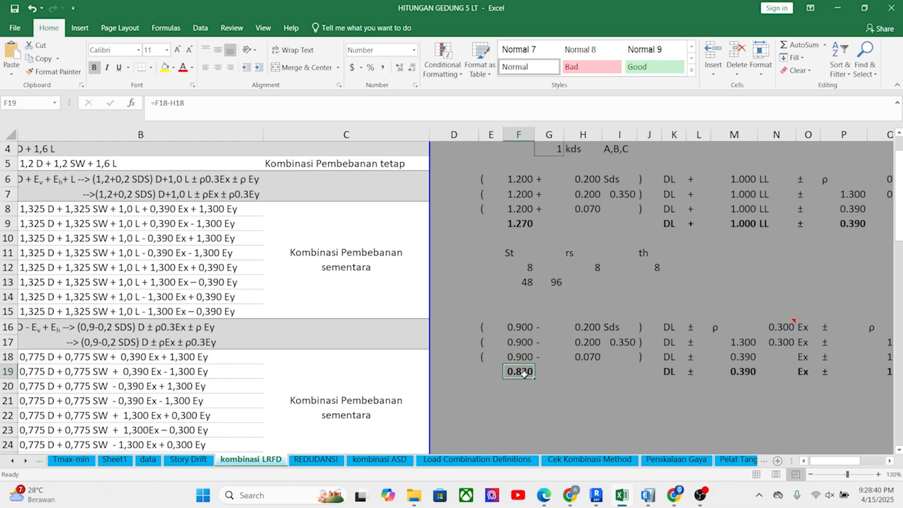
{"action": "key", "text": "ctrl+c"}
{"action": "left_click", "coordinate": [648, 495]}
{"action": "left_click", "coordinate": [487, 250]}
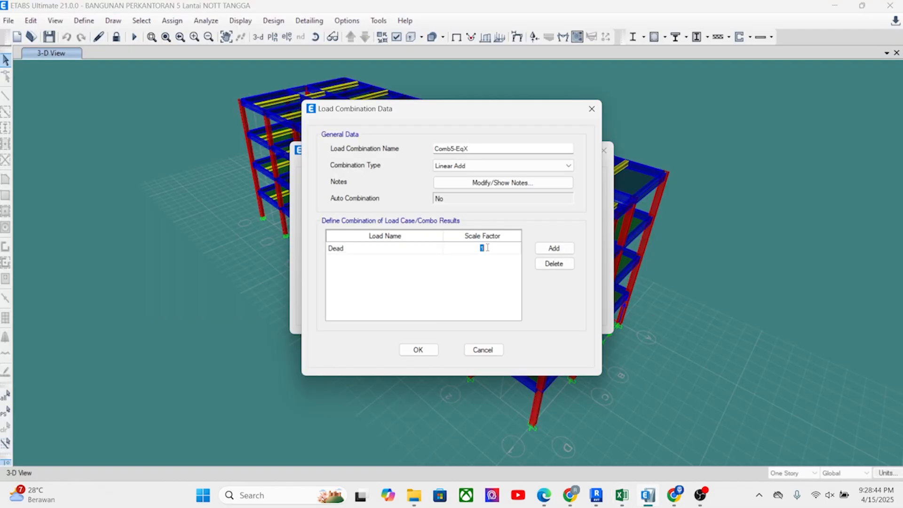
{"action": "key", "text": "ctrl+v"}
Add the SDL load to Comb5-EqX with a scale factor of 0.830 and append a third load row
{"action": "left_click", "coordinate": [554, 248]}
{"action": "left_click", "coordinate": [411, 262]}
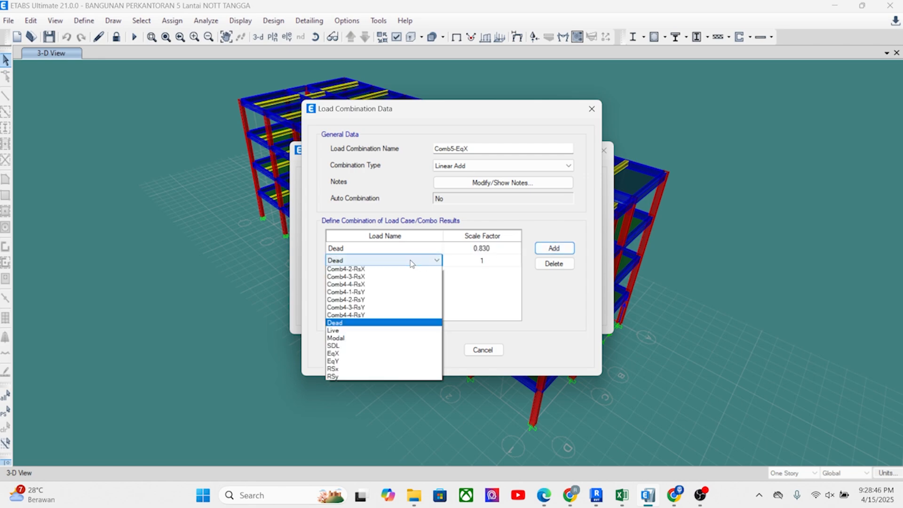
{"action": "left_click", "coordinate": [351, 436]}
{"action": "left_click", "coordinate": [363, 299]}
{"action": "left_click", "coordinate": [554, 247]}
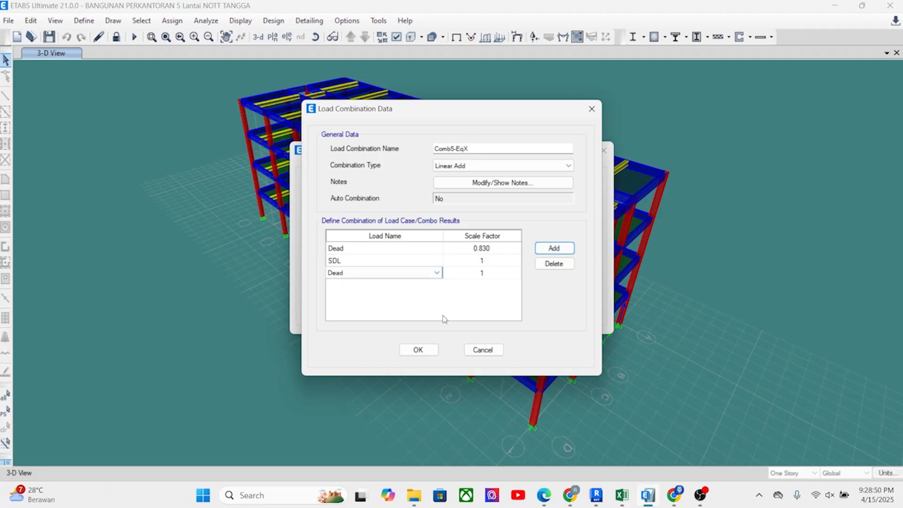
{"action": "left_click", "coordinate": [409, 274]}
{"action": "left_click", "coordinate": [487, 260]}
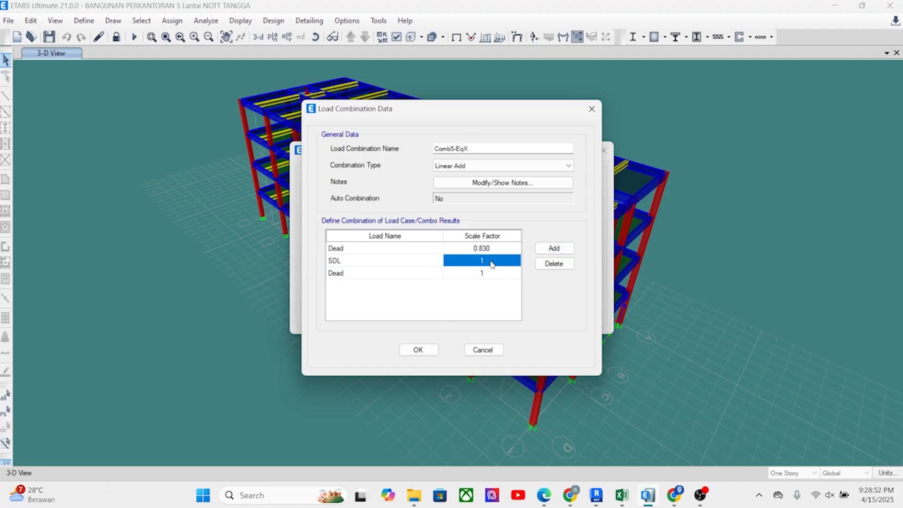
{"action": "left_click", "coordinate": [490, 249]}
{"action": "left_click", "coordinate": [483, 263]}
{"action": "left_click", "coordinate": [485, 261]}
{"action": "key", "text": "ctrl+v"}
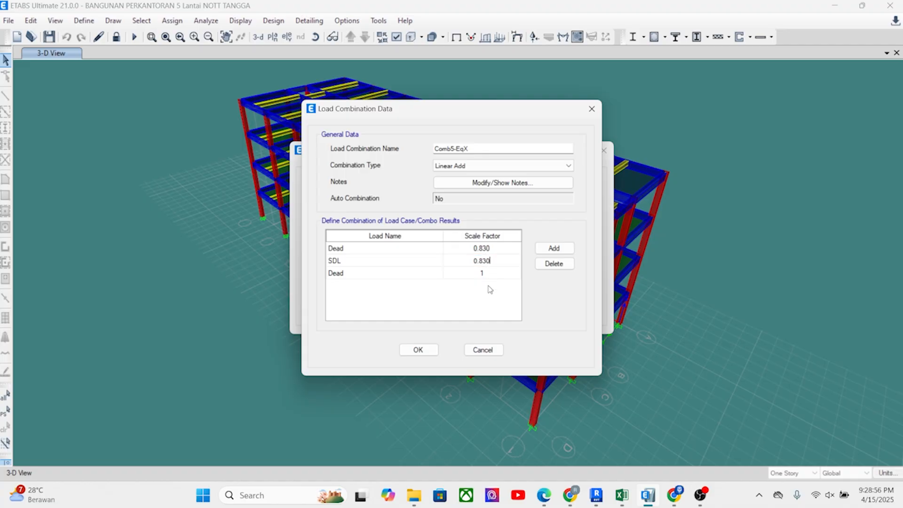
Switch to Excel and check the Ex factor in cell M19 for the 0,9 D combination
{"action": "left_click", "coordinate": [409, 274]}
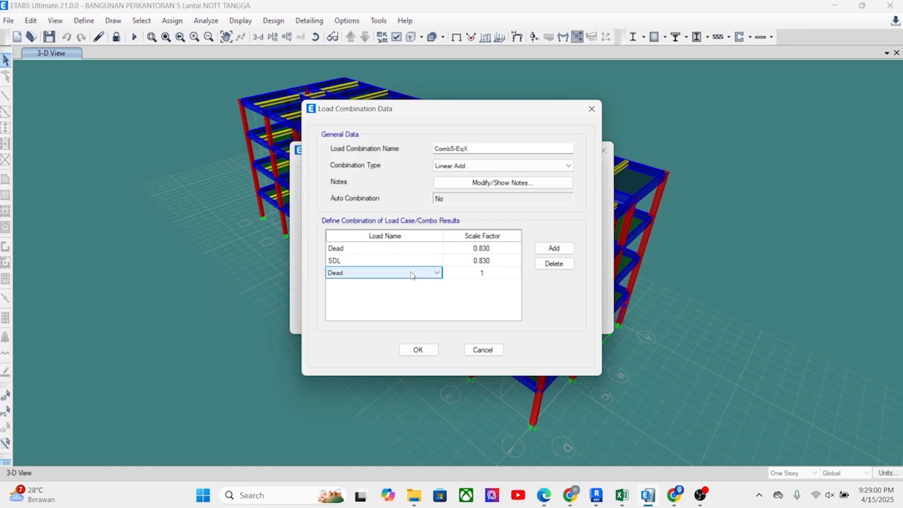
{"action": "left_click", "coordinate": [621, 495]}
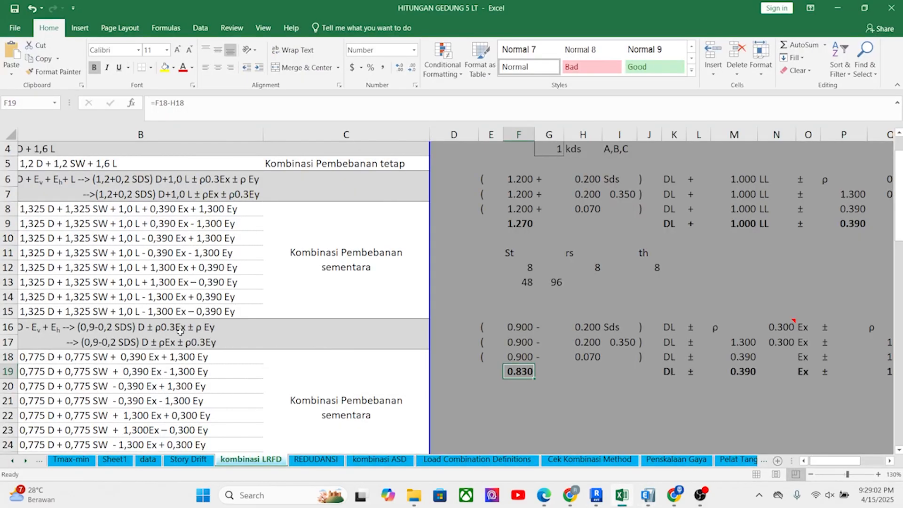
{"action": "scroll", "coordinate": [180, 331], "scroll_direction": "down", "scroll_amount": 3}
{"action": "scroll", "coordinate": [151, 366], "scroll_direction": "up", "scroll_amount": 1}
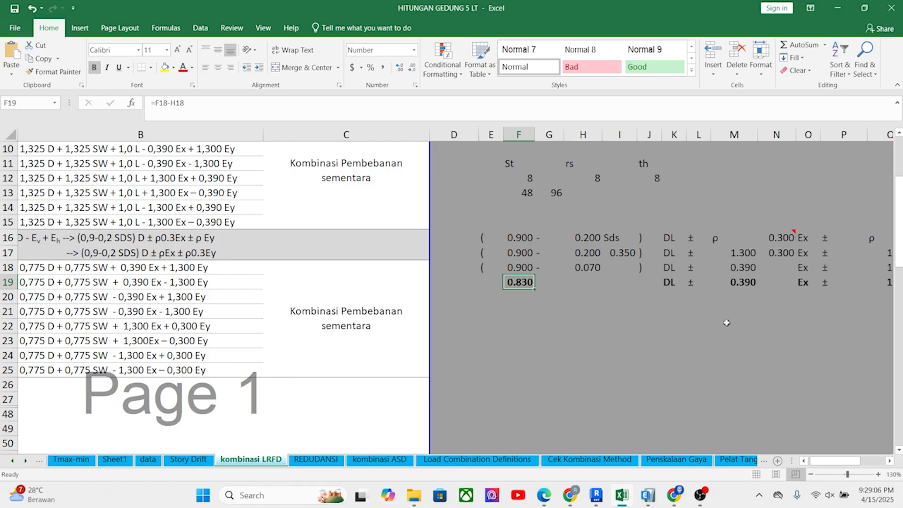
{"action": "left_click", "coordinate": [751, 280]}
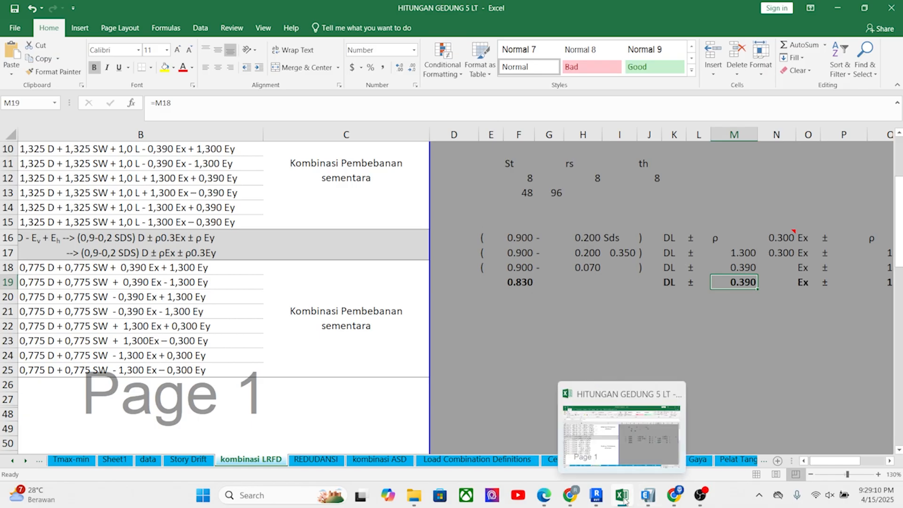
Switch back to ETABS and assign EqX to the third load row with a scale factor of 0.39
{"action": "left_click", "coordinate": [647, 495]}
{"action": "left_click", "coordinate": [435, 272]}
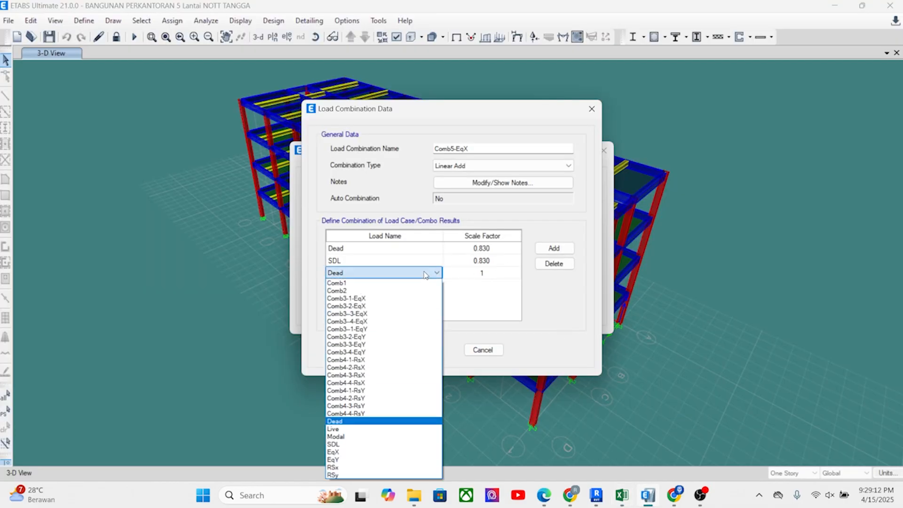
{"action": "left_click", "coordinate": [355, 452]}
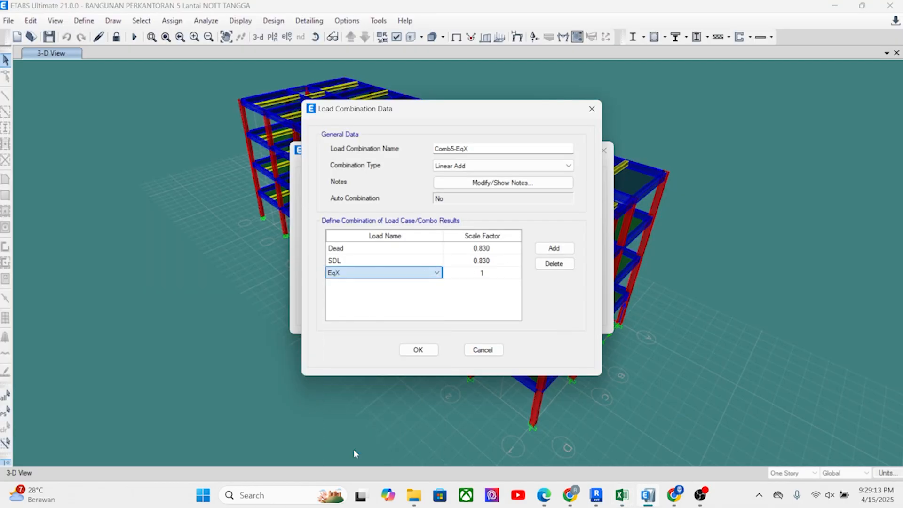
{"action": "left_click", "coordinate": [492, 273]}
{"action": "left_click", "coordinate": [493, 272]}
{"action": "type", "text": "0.39"}
Add the EqY load to the combination with a scale factor of 1.3
{"action": "left_click", "coordinate": [554, 248]}
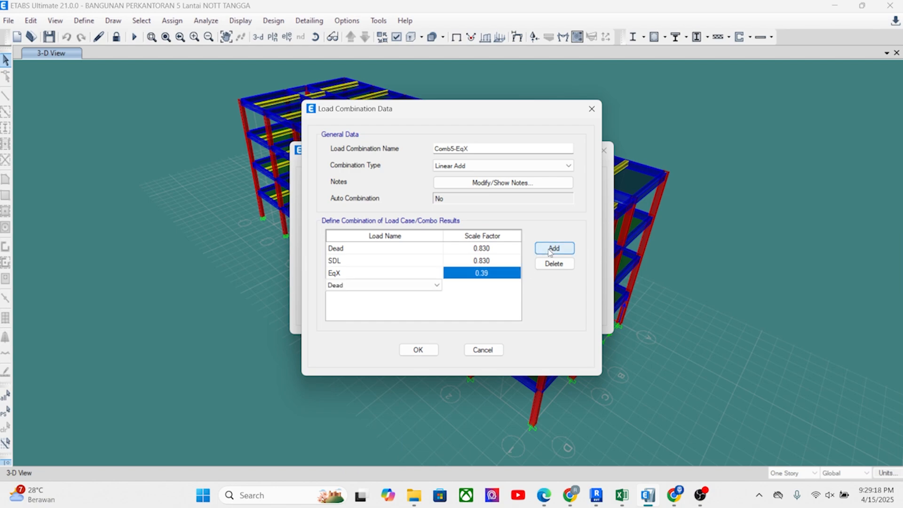
{"action": "left_click", "coordinate": [405, 287]}
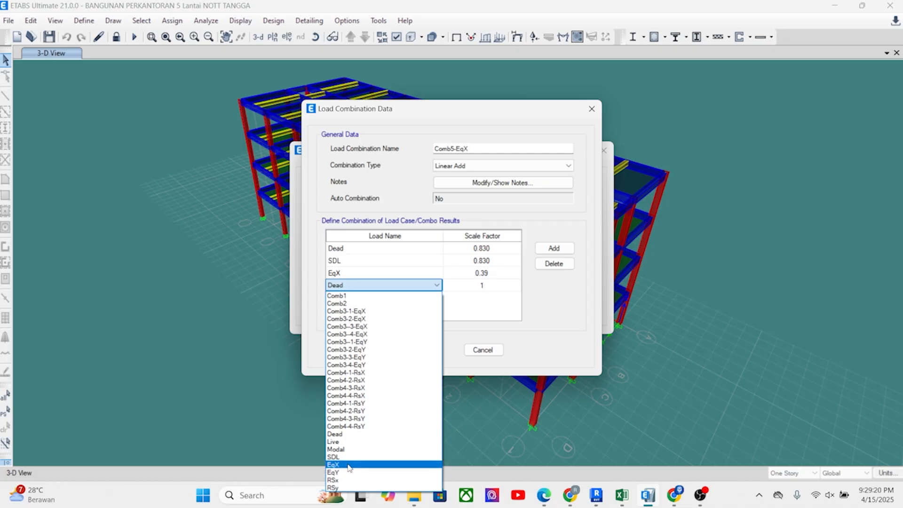
{"action": "left_click", "coordinate": [349, 471]}
{"action": "left_click", "coordinate": [488, 288]}
{"action": "left_click", "coordinate": [488, 286]}
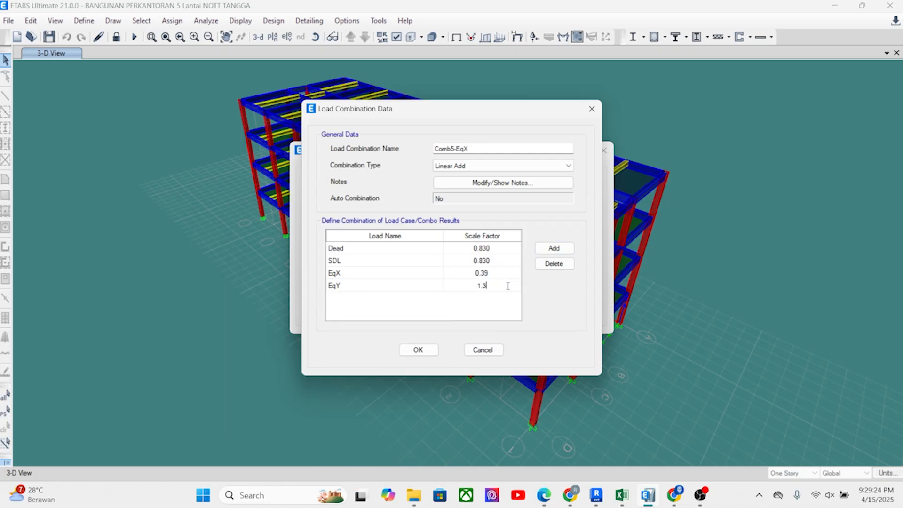
{"action": "key", "text": "Return"}
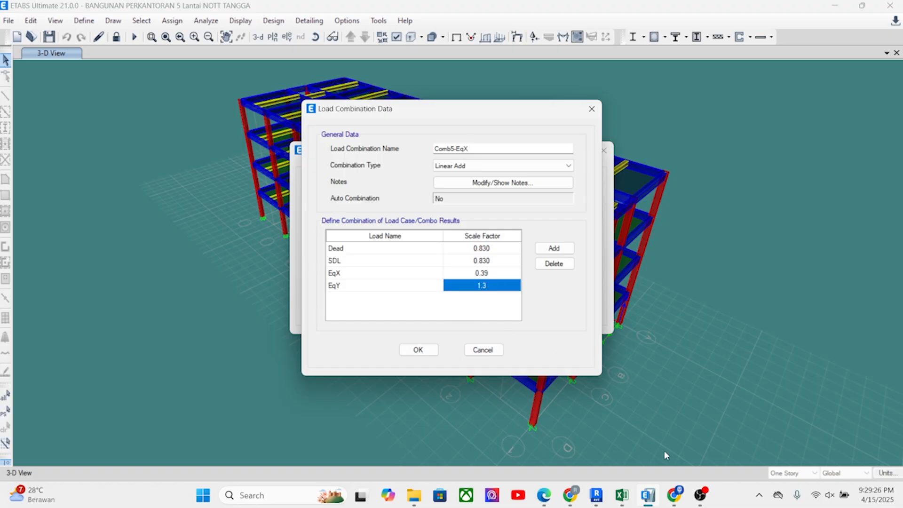
Switch to Excel and check the row 19 Ex and Ey factors against the entered scale factors
{"action": "left_click", "coordinate": [621, 495]}
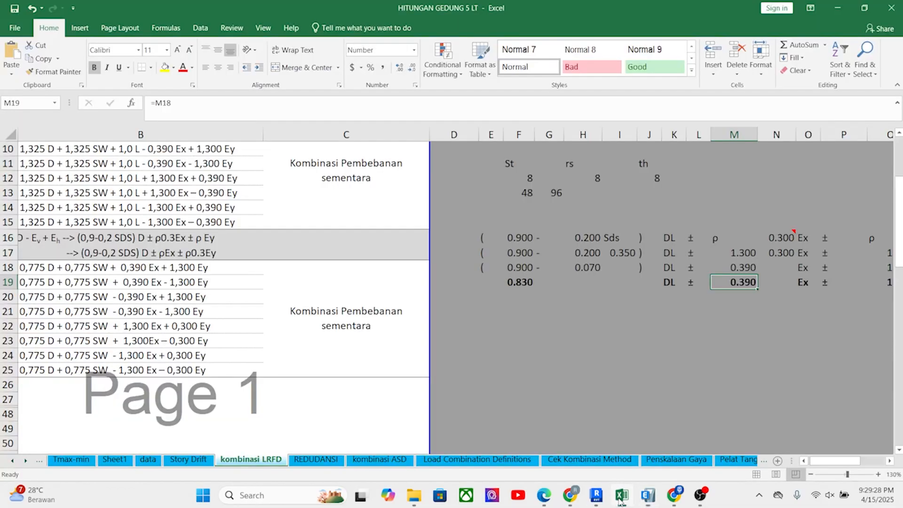
{"action": "scroll", "coordinate": [776, 418], "scroll_direction": "right", "scroll_amount": 2}
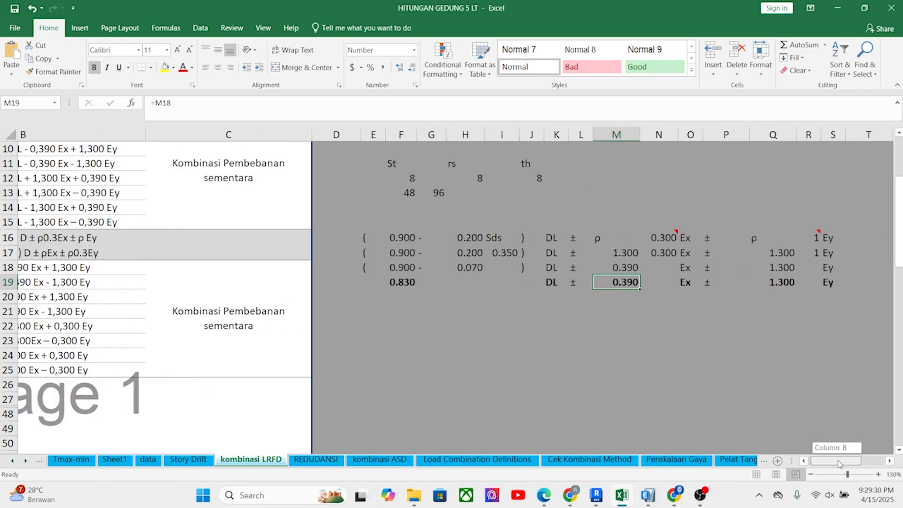
{"action": "scroll", "coordinate": [806, 409], "scroll_direction": "right", "scroll_amount": 1}
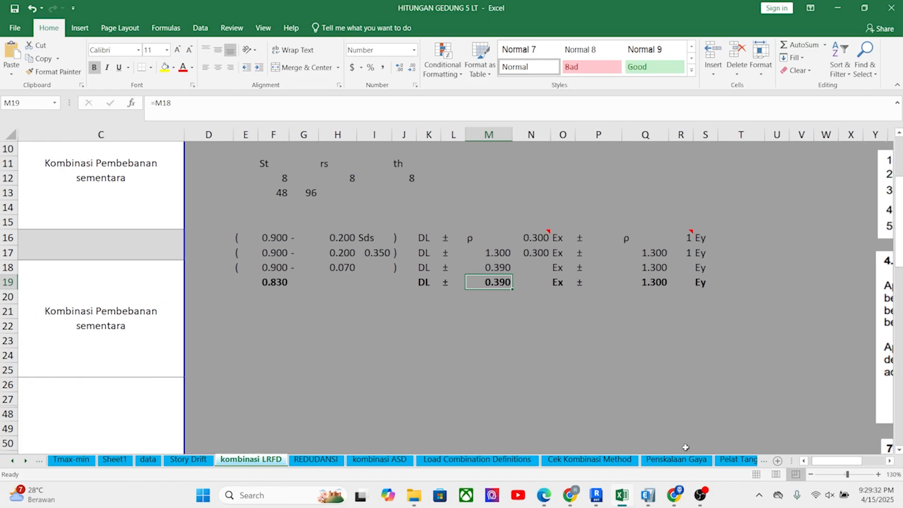
{"action": "scroll", "coordinate": [820, 473], "scroll_direction": "left", "scroll_amount": 3}
Switch back to ETABS, rename the combination Comb5-1-EqX with its 1-EqX suffix copied for reuse, and accept it
{"action": "left_click", "coordinate": [648, 495]}
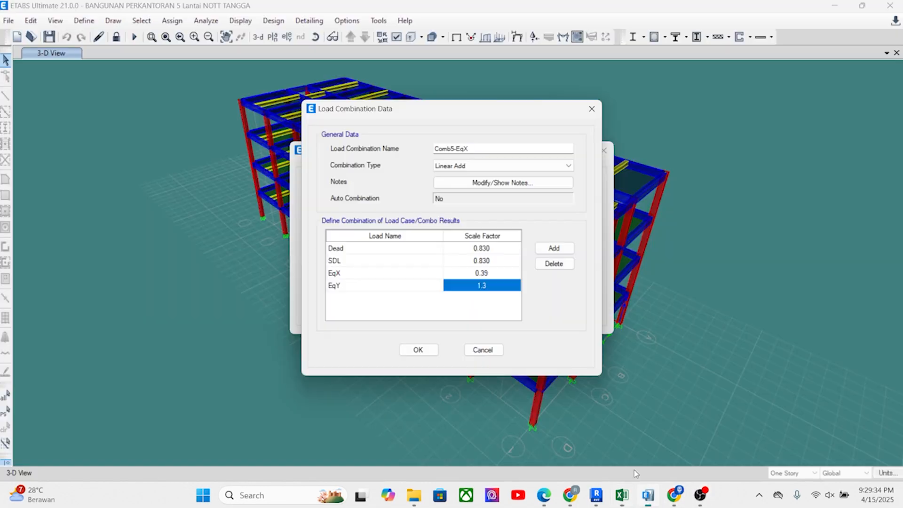
{"action": "left_click", "coordinate": [489, 150]}
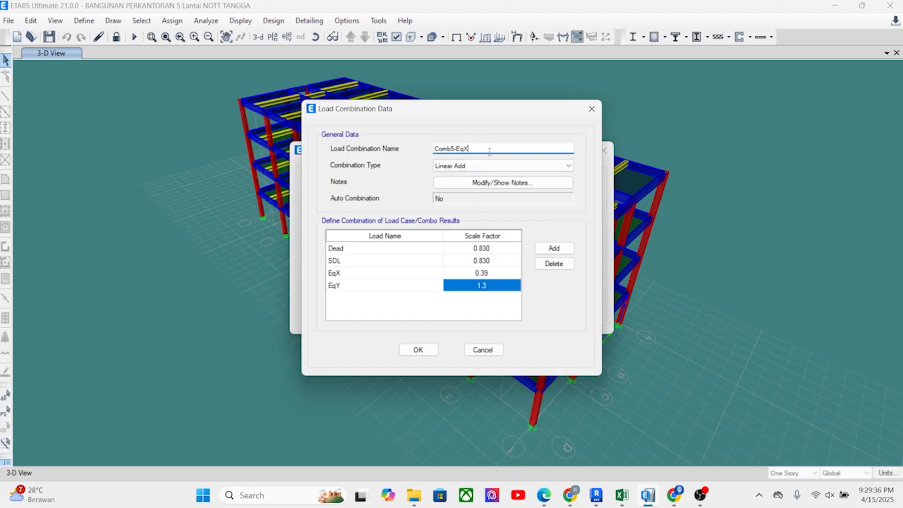
{"action": "left_click", "coordinate": [455, 149]}
{"action": "type", "text": "10"}
{"action": "key", "text": "BackSpace"}
{"action": "type", "text": "-"}
{"action": "double_click", "coordinate": [463, 149]}
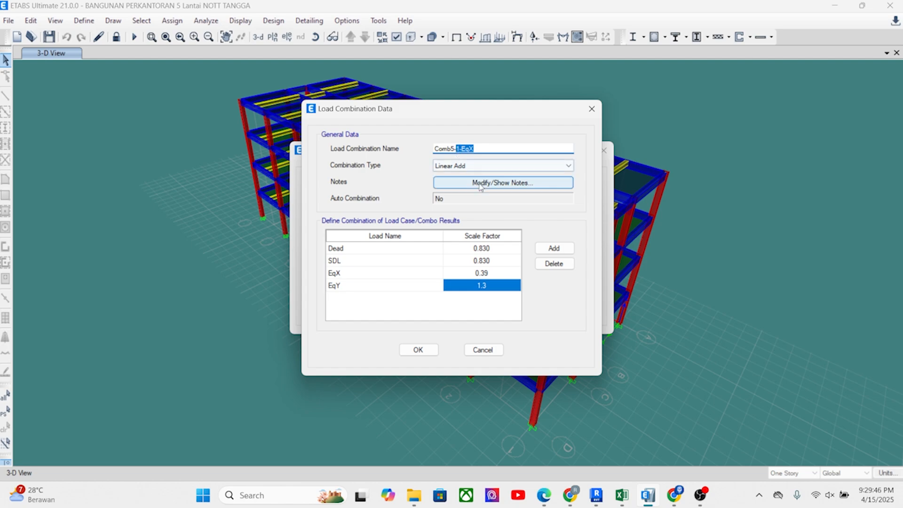
{"action": "left_click", "coordinate": [418, 350]}
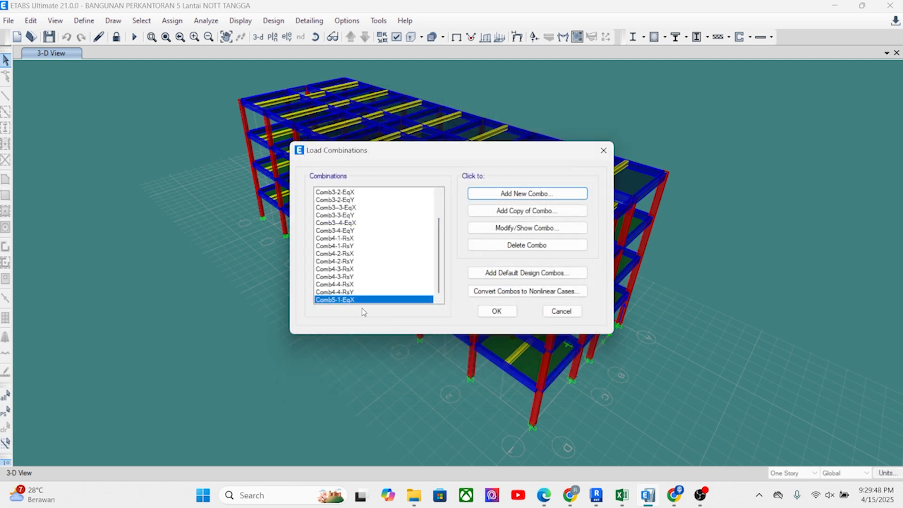
Make a copy of Comb5-1-EqX and name it Comb5-2-EqX
{"action": "left_click", "coordinate": [517, 209]}
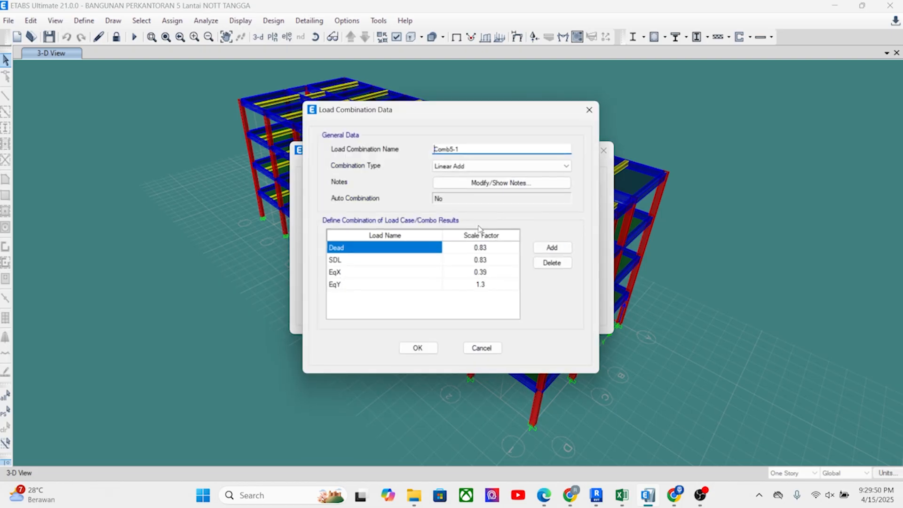
{"action": "type", "text": "1-EqX"}
{"action": "double_click", "coordinate": [459, 149]}
{"action": "type", "text": "2"}
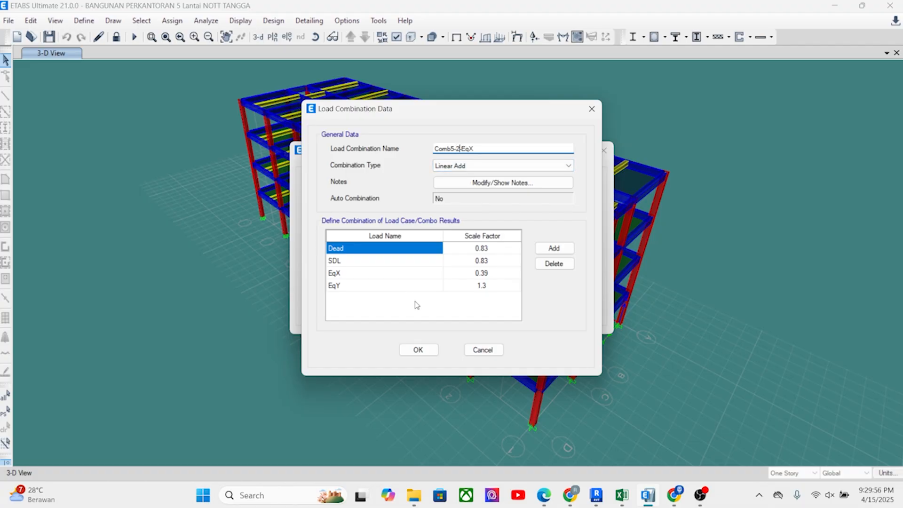
Set the EqY scale factor of Comb5-2-EqX to -1.3 and accept the combination
{"action": "left_click", "coordinate": [472, 286]}
{"action": "left_click", "coordinate": [472, 285]}
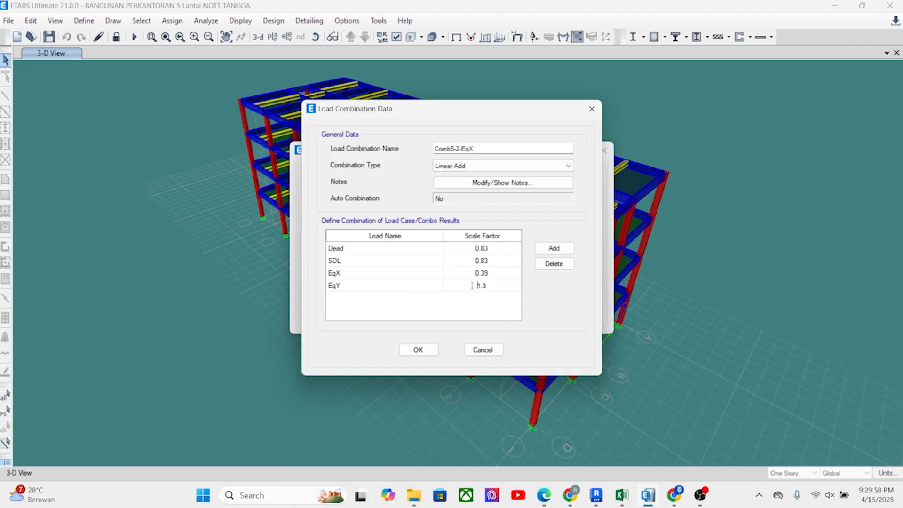
{"action": "type", "text": "-"}
{"action": "key", "text": "Return"}
{"action": "left_click", "coordinate": [418, 349]}
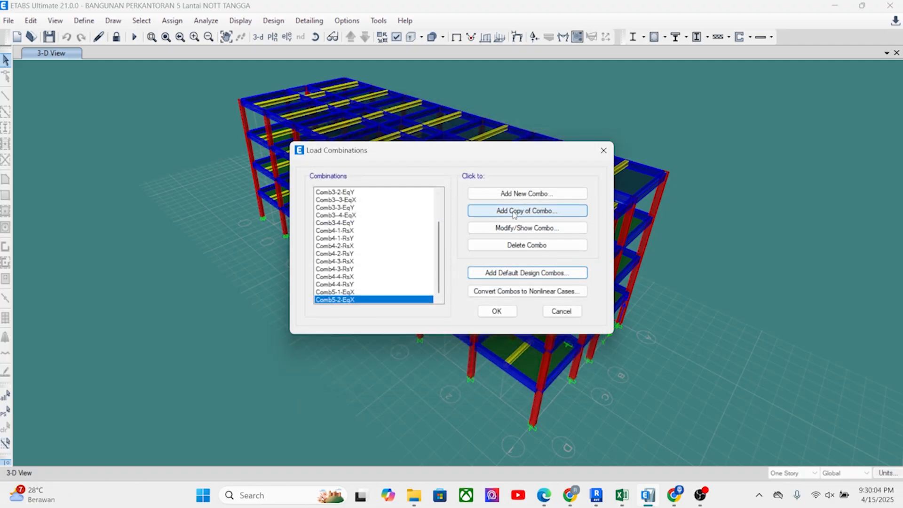
Make a copy of Comb5-2-EqX and set its scale factors to 1.3 for EqY and -0.39 for EqX
{"action": "left_click", "coordinate": [527, 210]}
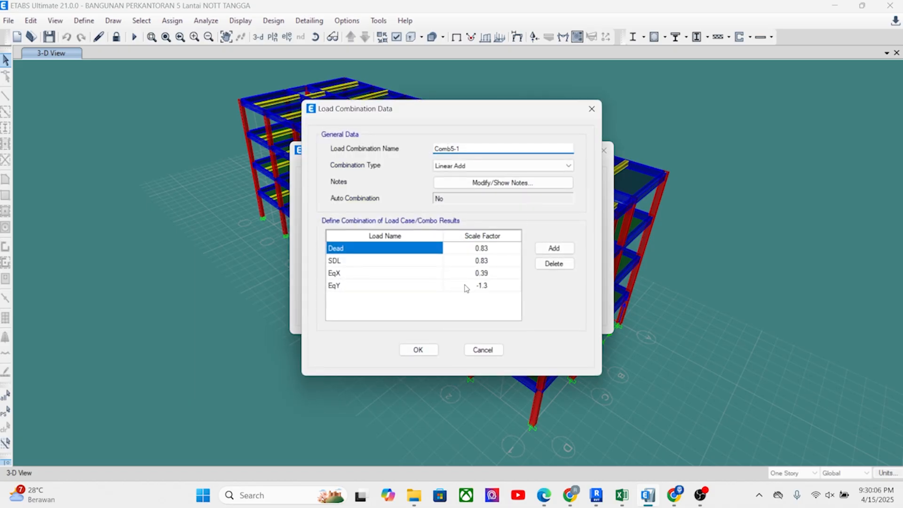
{"action": "left_click", "coordinate": [479, 283]}
{"action": "left_click", "coordinate": [479, 284]}
{"action": "left_click", "coordinate": [480, 286]}
{"action": "key", "text": "BackSpace"}
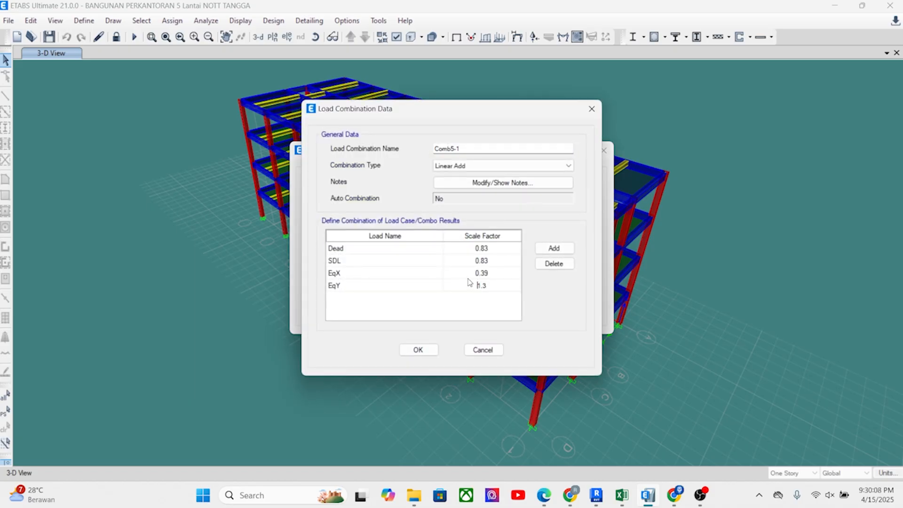
{"action": "left_click", "coordinate": [476, 275]}
{"action": "left_click", "coordinate": [475, 274]}
{"action": "type", "text": "-"}
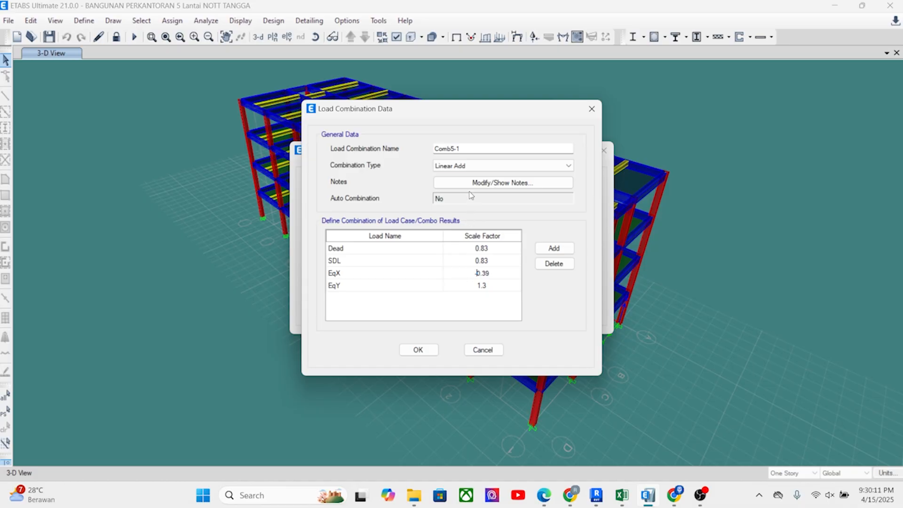
Name the copied combination Comb5-3-EqX and accept it
{"action": "double_click", "coordinate": [465, 150]}
{"action": "type", "text": "1-EqX"}
{"action": "left_click_drag", "start_coordinate": [480, 113], "coordinate": [629, 127]}
{"action": "left_click", "coordinate": [607, 164]}
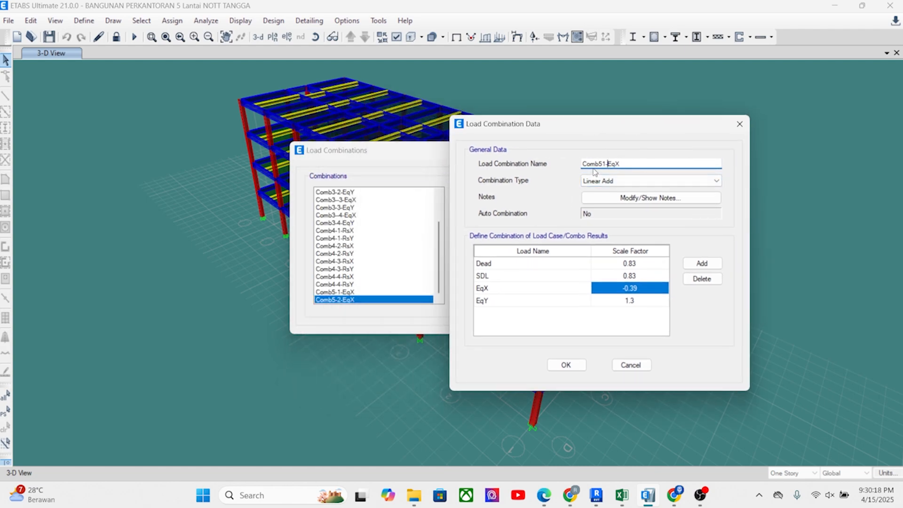
{"action": "left_click", "coordinate": [603, 164]}
{"action": "type", "text": "-"}
{"action": "key", "text": "BackSpace"}
{"action": "type", "text": "3"}
{"action": "left_click", "coordinate": [645, 303]}
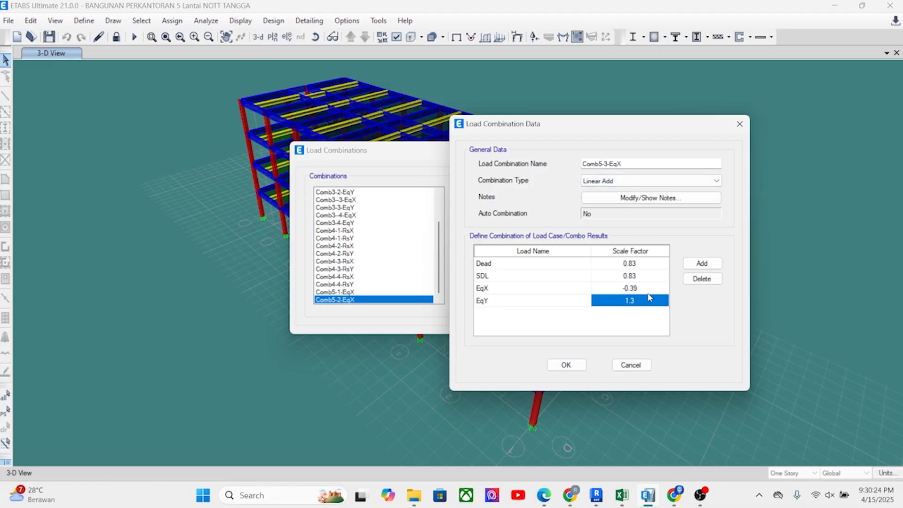
{"action": "left_click", "coordinate": [570, 362]}
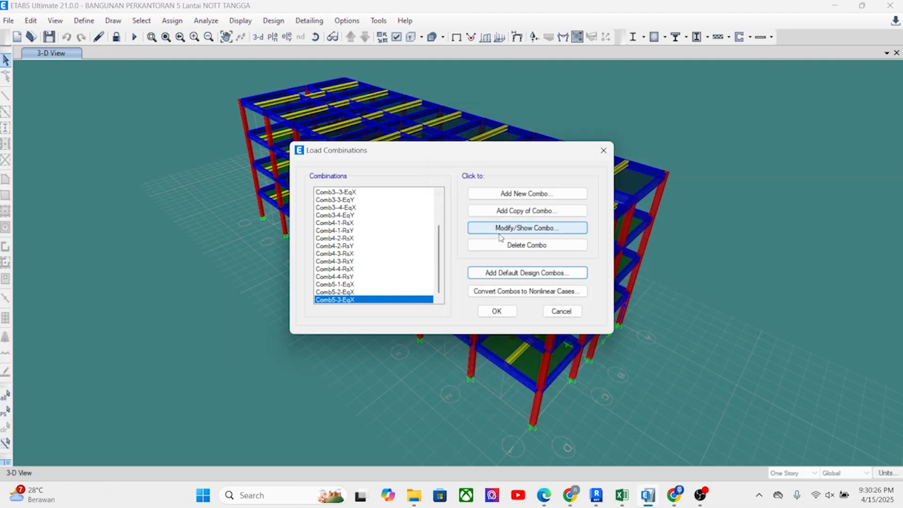
Make a copy of Comb5-3-EqX and name it Comb5-4-EqX
{"action": "left_click", "coordinate": [522, 211]}
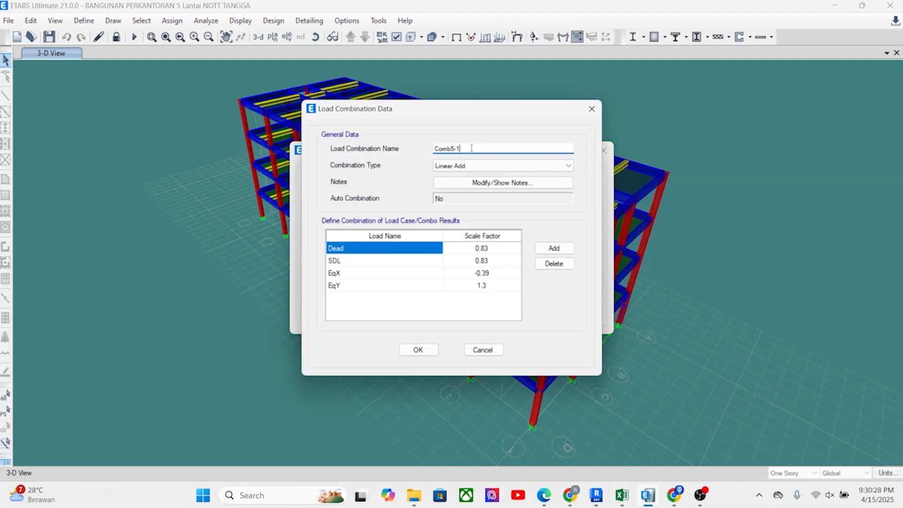
{"action": "type", "text": "1-EqX"}
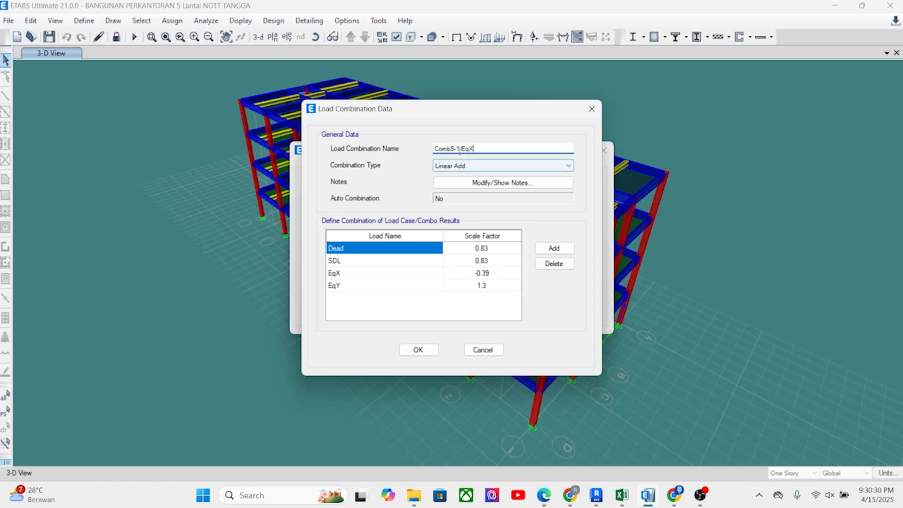
{"action": "key", "text": "BackSpace"}
{"action": "type", "text": "4"}
Set the EqY scale factor of Comb5-4-EqX to -1.3 and accept the combination
{"action": "left_click", "coordinate": [481, 285]}
{"action": "left_click", "coordinate": [473, 284]}
{"action": "type", "text": "-"}
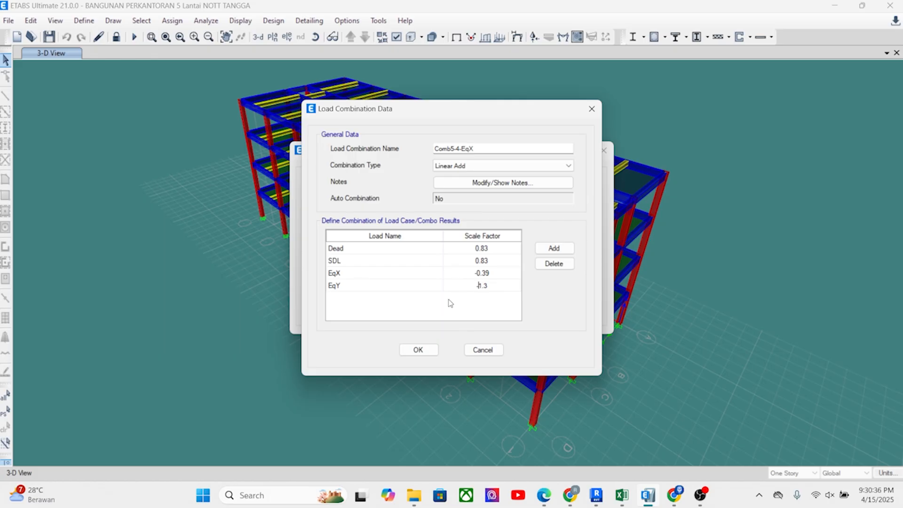
{"action": "left_click", "coordinate": [418, 350]}
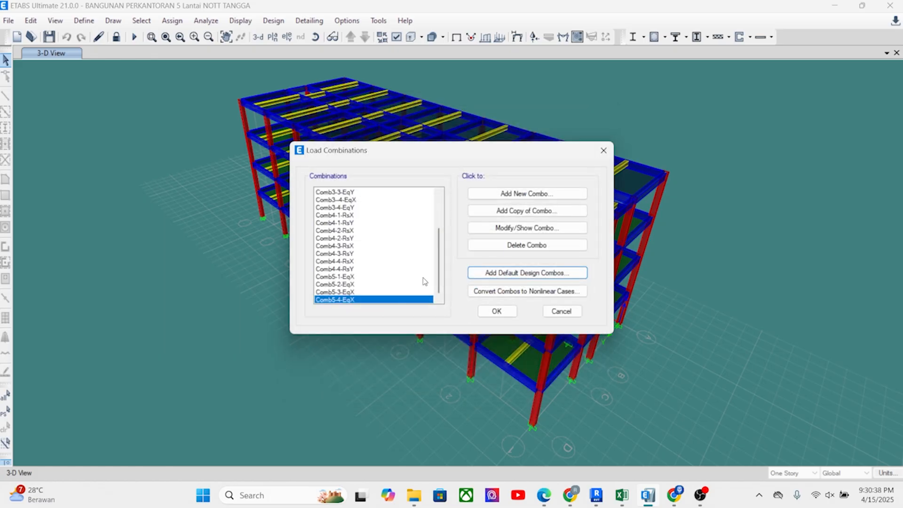
Make a copy of Comb5-1-EqX and name it Comb5-1-EqY
{"action": "left_click", "coordinate": [343, 277]}
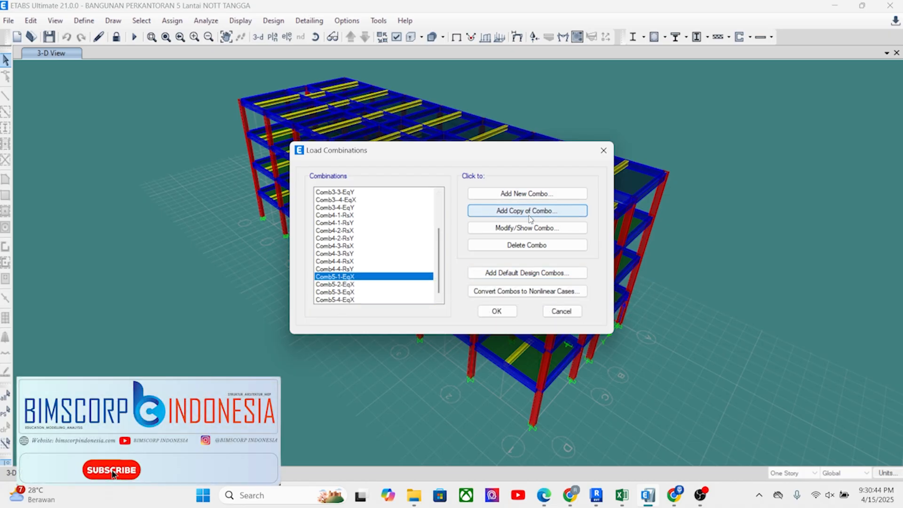
{"action": "left_click", "coordinate": [530, 214]}
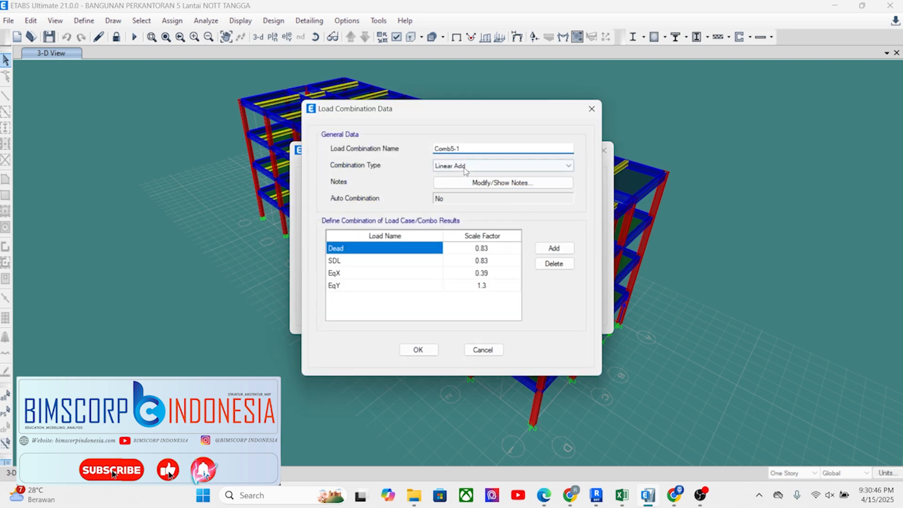
{"action": "left_click_drag", "start_coordinate": [462, 148], "coordinate": [457, 149]}
{"action": "type", "text": "1-EqX"}
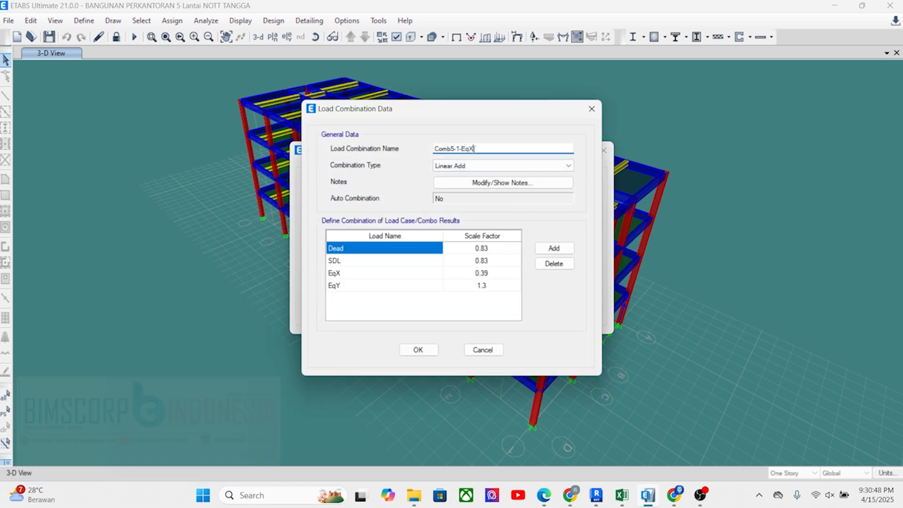
{"action": "key", "text": "BackSpace"}
{"action": "type", "text": "Y"}
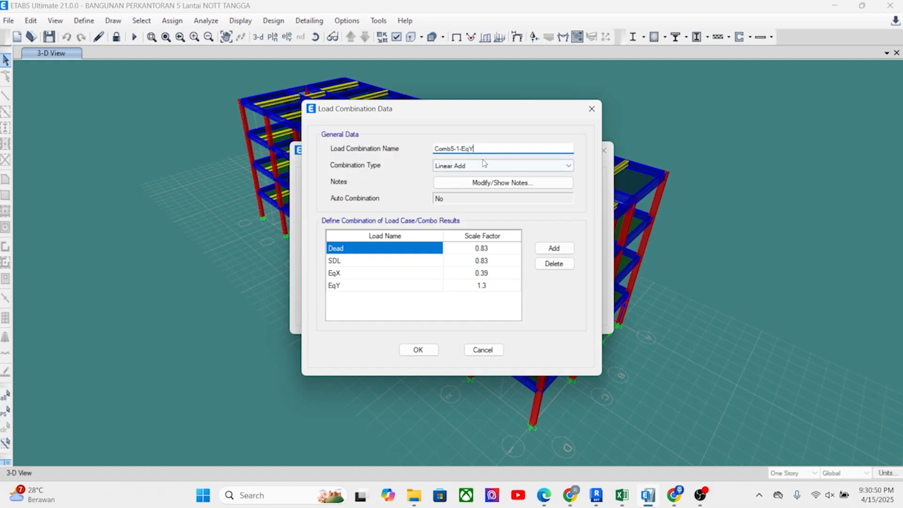
Swap the earthquake loads in Comb5-1-EqY so EqY takes the 0.39 factor and EqX the 1.3 factor, and accept it
{"action": "left_click", "coordinate": [386, 274]}
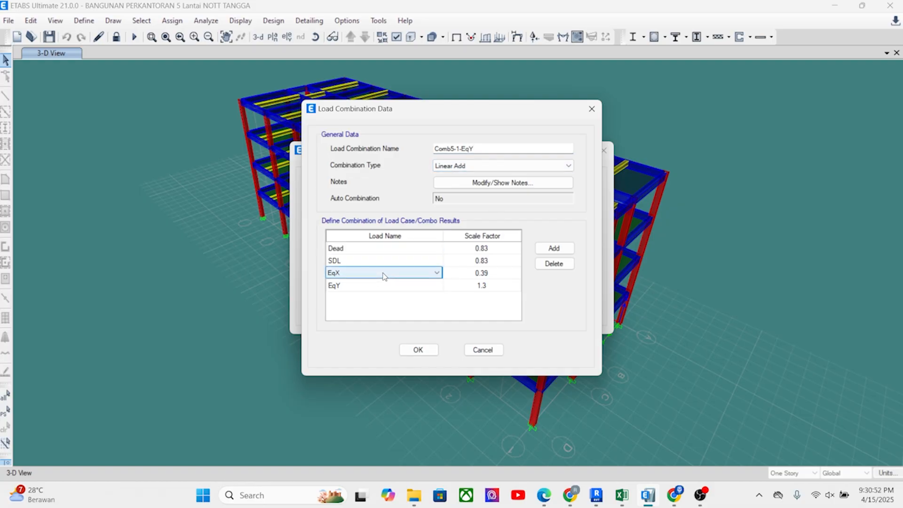
{"action": "left_click", "coordinate": [374, 272]}
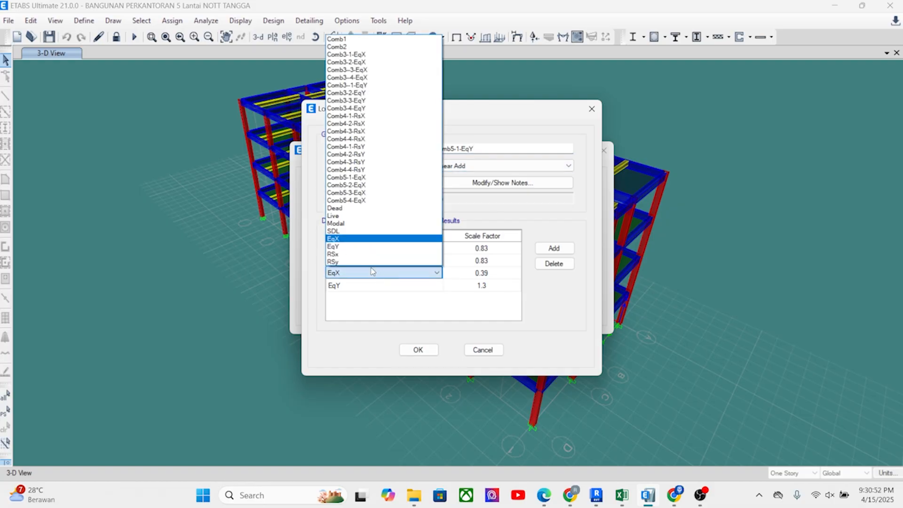
{"action": "left_click", "coordinate": [346, 246]}
{"action": "left_click", "coordinate": [348, 286]}
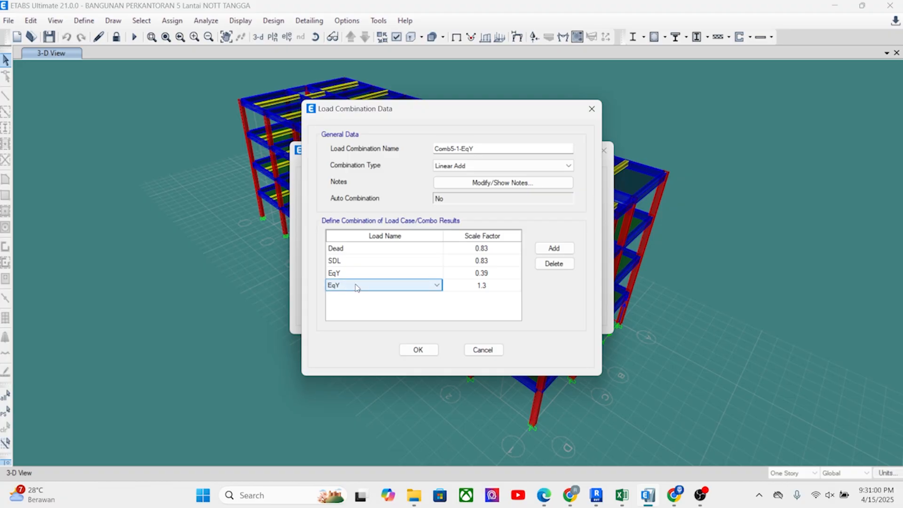
{"action": "left_click", "coordinate": [356, 285]}
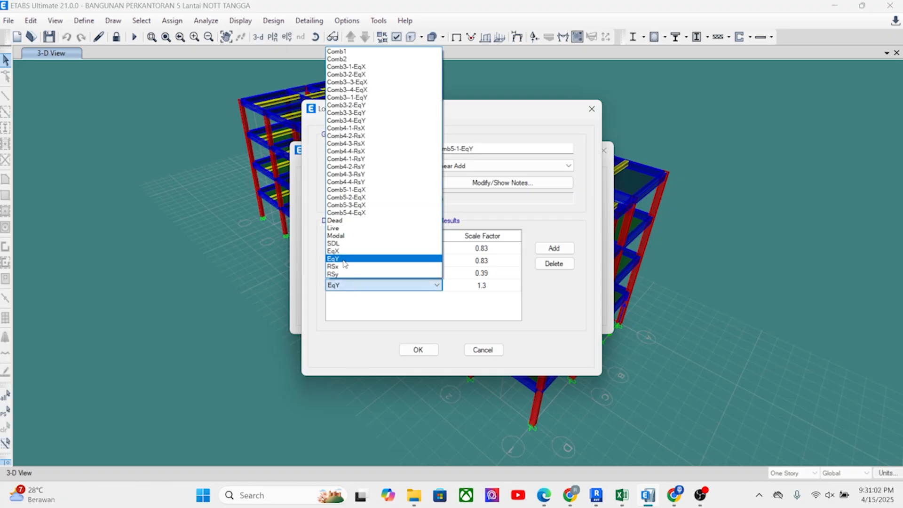
{"action": "left_click", "coordinate": [339, 251]}
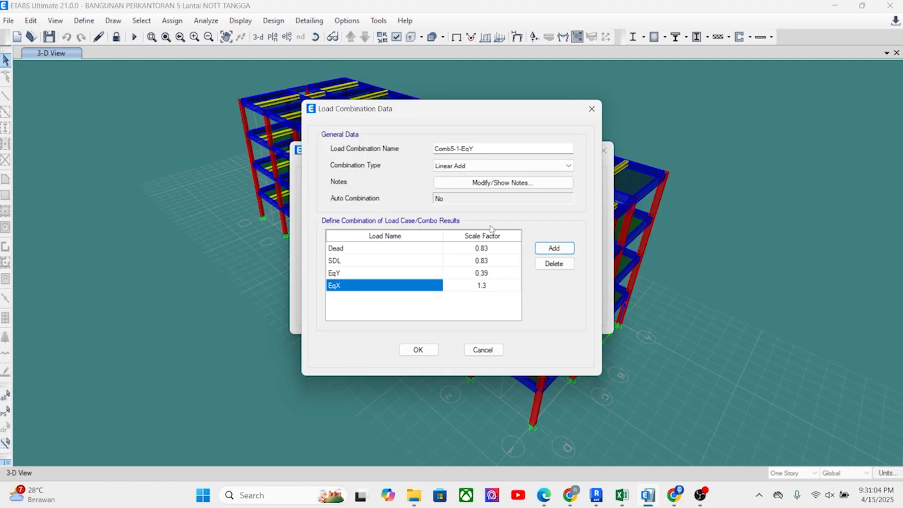
{"action": "left_click", "coordinate": [475, 149]}
{"action": "left_click_drag", "start_coordinate": [475, 113], "coordinate": [672, 120]}
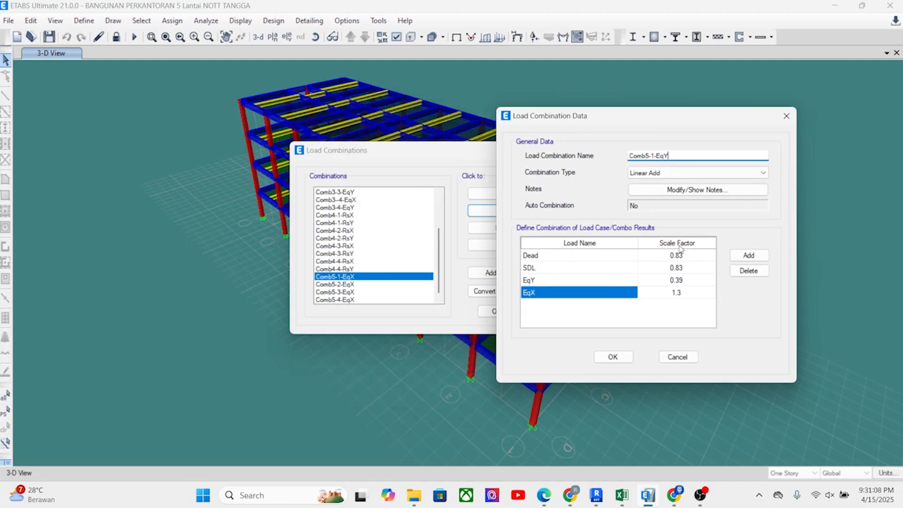
{"action": "left_click_drag", "start_coordinate": [668, 155], "coordinate": [655, 156]}
{"action": "left_click_drag", "start_coordinate": [674, 156], "coordinate": [656, 157]}
{"action": "left_click", "coordinate": [613, 358]}
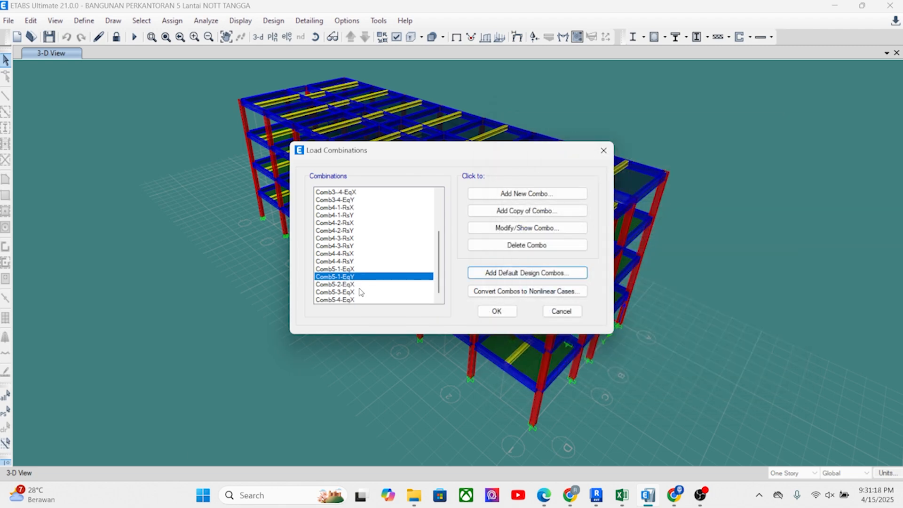
Copy Comb5-1-EqY as Comb5-2-EqY with the EqX scale factor set to -1.3, and accept it
{"action": "left_click", "coordinate": [516, 211]}
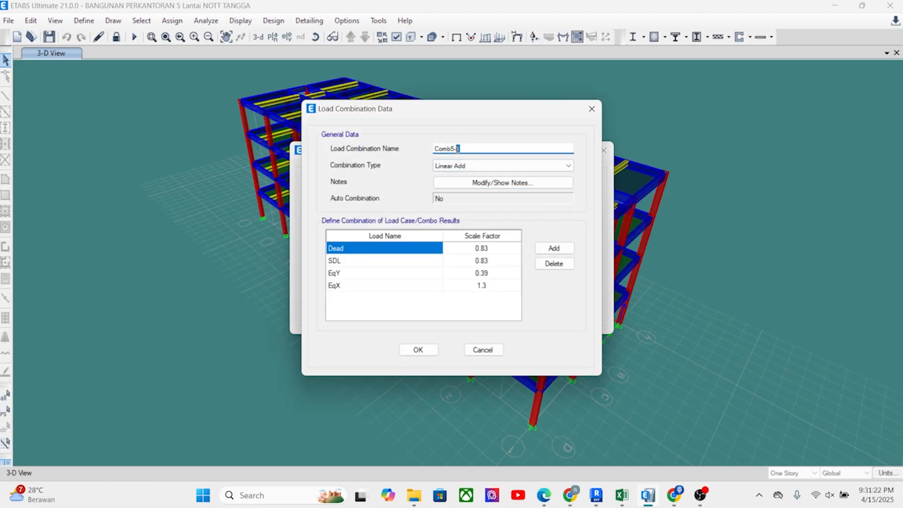
{"action": "type", "text": "-EqY"}
{"action": "left_click", "coordinate": [481, 286]}
{"action": "left_click", "coordinate": [480, 285]}
{"action": "left_click", "coordinate": [477, 284]}
{"action": "type", "text": "-"}
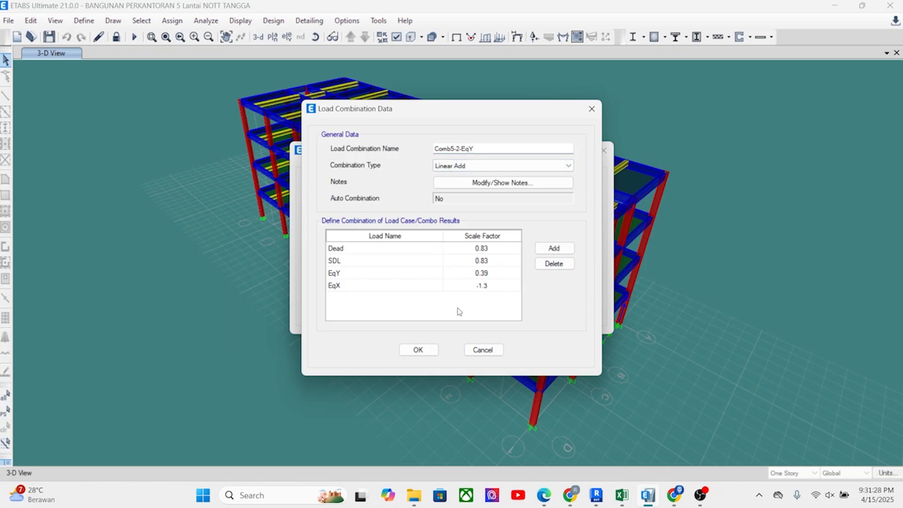
{"action": "left_click", "coordinate": [497, 287]}
{"action": "left_click", "coordinate": [418, 349]}
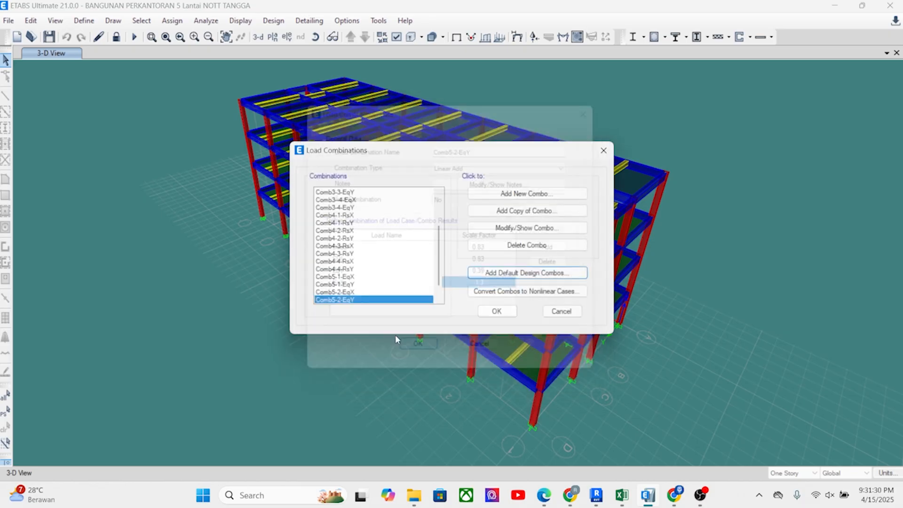
Copy Comb5-2-EqY as Comb5-3-EqY with scale factors of -0.39 for EqY and 1.3 for EqX, and accept it
{"action": "left_click", "coordinate": [526, 211]}
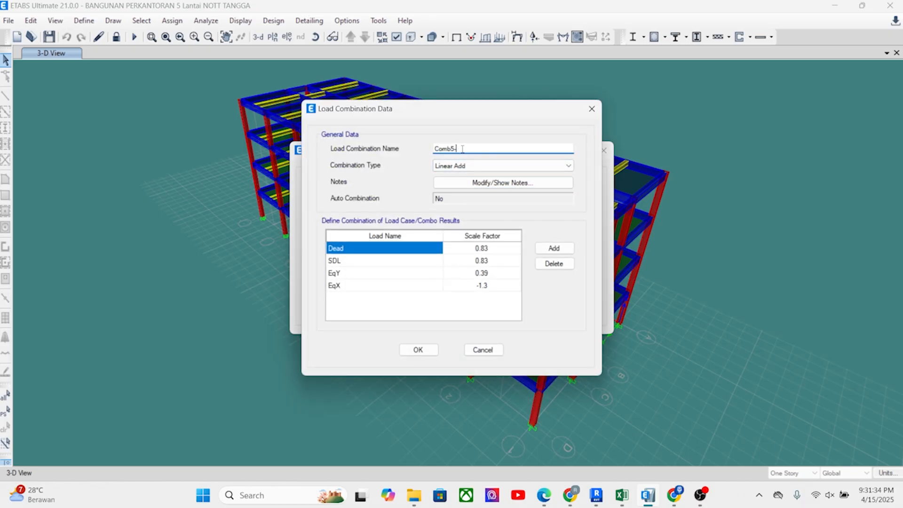
{"action": "type", "text": "3-EqY"}
{"action": "left_click", "coordinate": [476, 285]}
{"action": "left_click", "coordinate": [478, 284]}
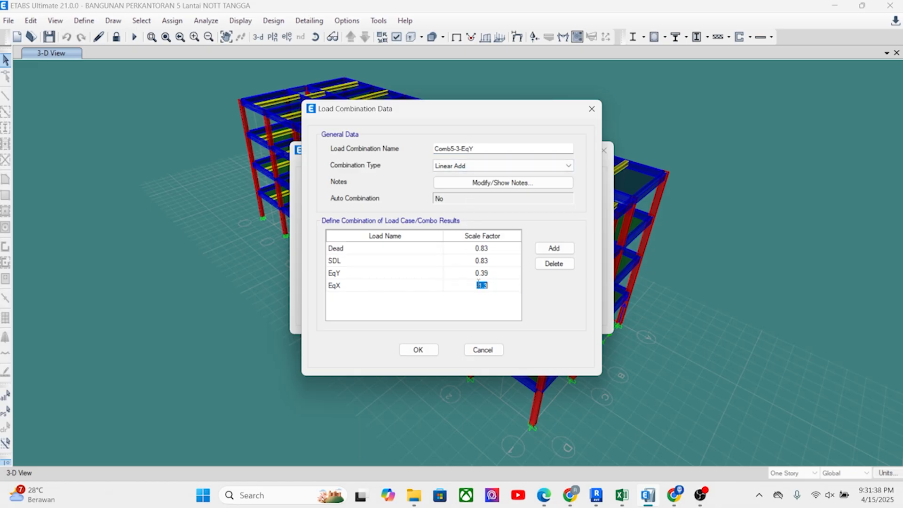
{"action": "left_click", "coordinate": [476, 273]}
{"action": "left_click", "coordinate": [475, 272]}
{"action": "type", "text": "-"}
{"action": "left_click", "coordinate": [499, 284]}
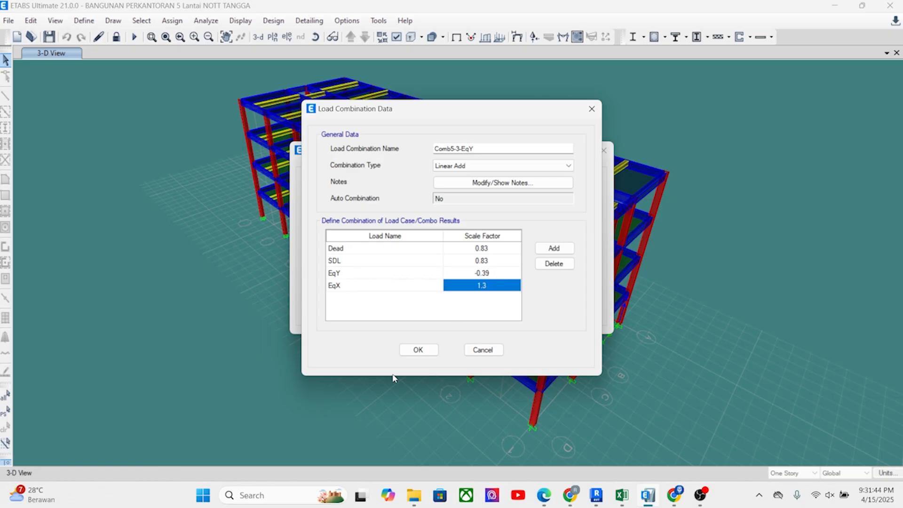
{"action": "left_click", "coordinate": [418, 350]}
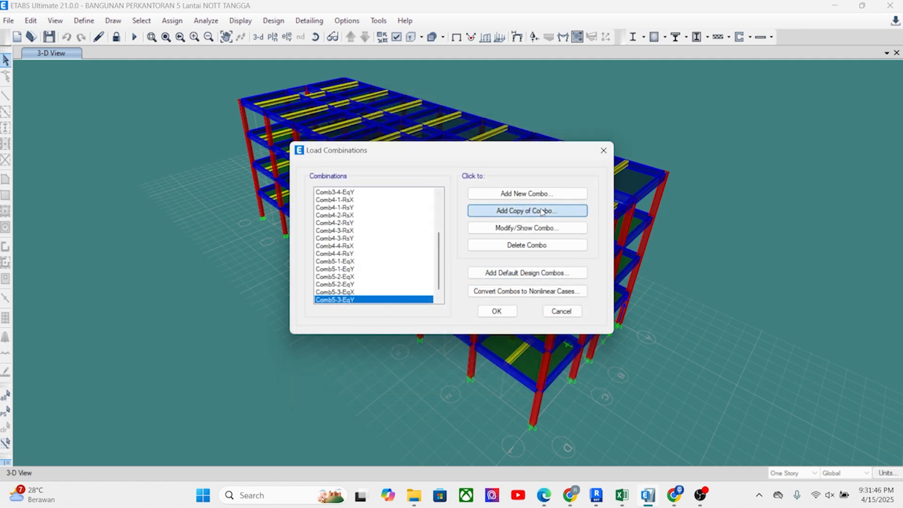
Copy Comb5-3-EqY as Comb5--4-EqY with the EqX scale factor set to -1.3, and accept it
{"action": "left_click", "coordinate": [527, 210]}
{"action": "left_click_drag", "start_coordinate": [464, 148], "coordinate": [458, 149]}
{"action": "type", "text": "EqY"}
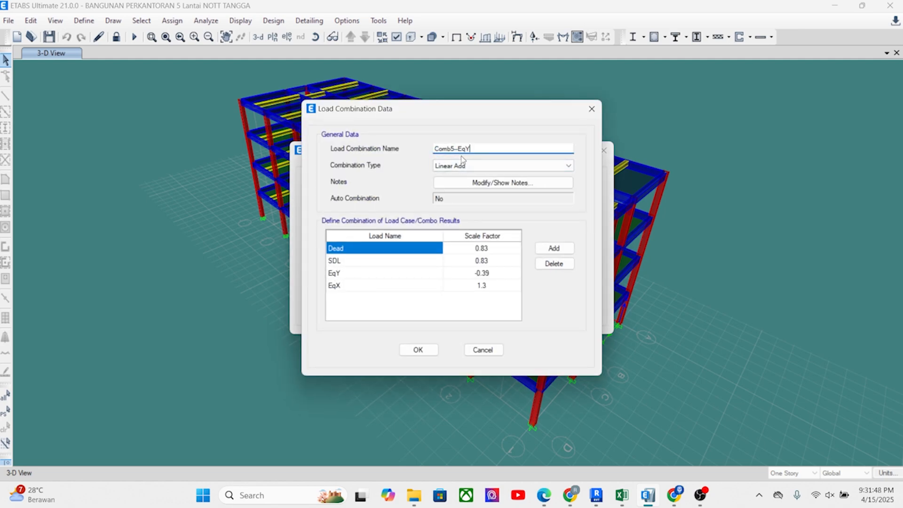
{"action": "type", "text": "4-"}
{"action": "left_click", "coordinate": [493, 289]}
{"action": "left_click", "coordinate": [475, 288]}
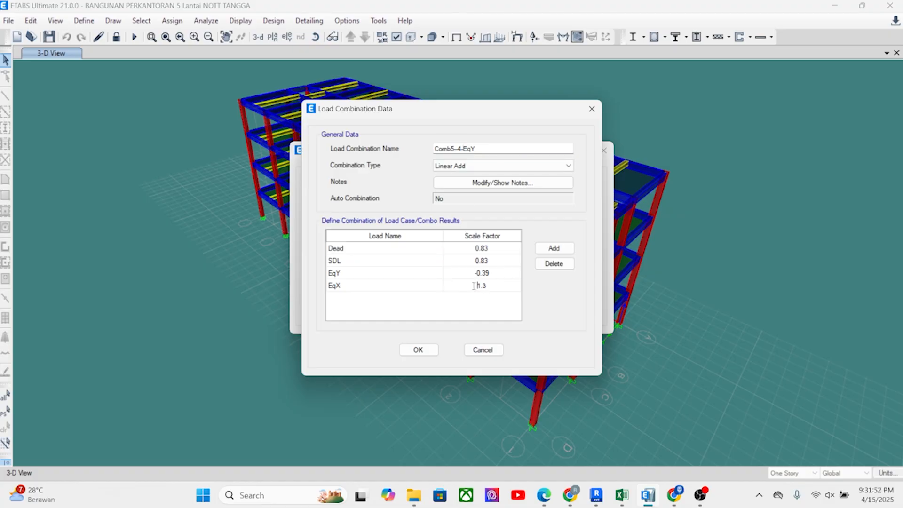
{"action": "type", "text": "-"}
{"action": "left_click", "coordinate": [418, 350]}
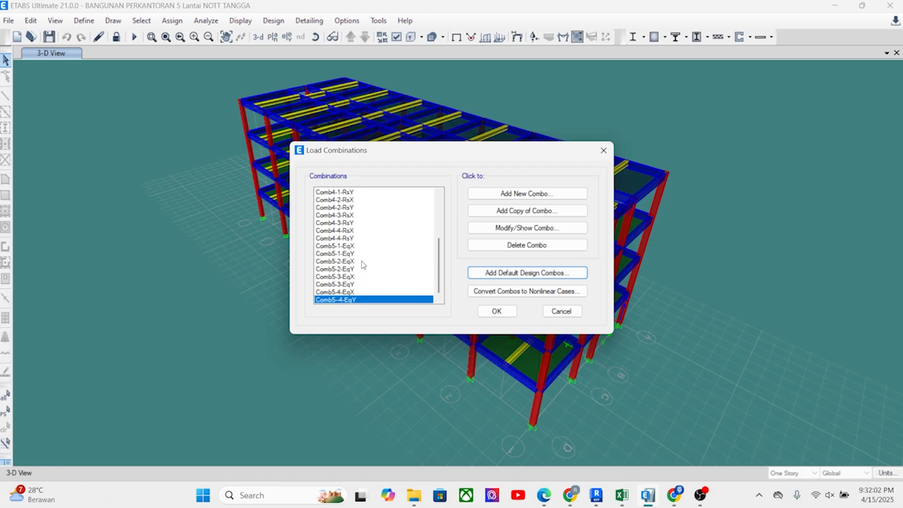
Make a copy of Comb5--4-EqY and name it Comb6-1-RsX
{"action": "left_click", "coordinate": [515, 214]}
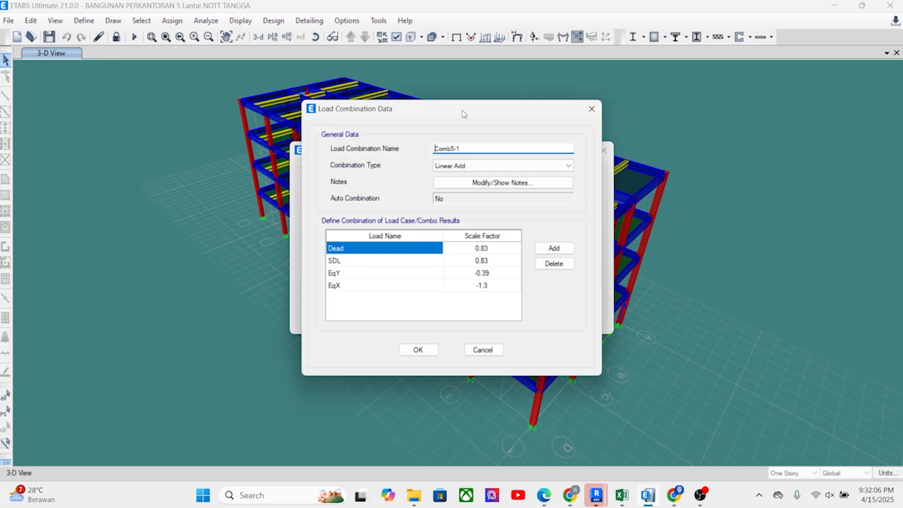
{"action": "left_click_drag", "start_coordinate": [464, 114], "coordinate": [671, 152]}
{"action": "left_click", "coordinate": [667, 187]}
{"action": "left_click_drag", "start_coordinate": [669, 188], "coordinate": [663, 187]}
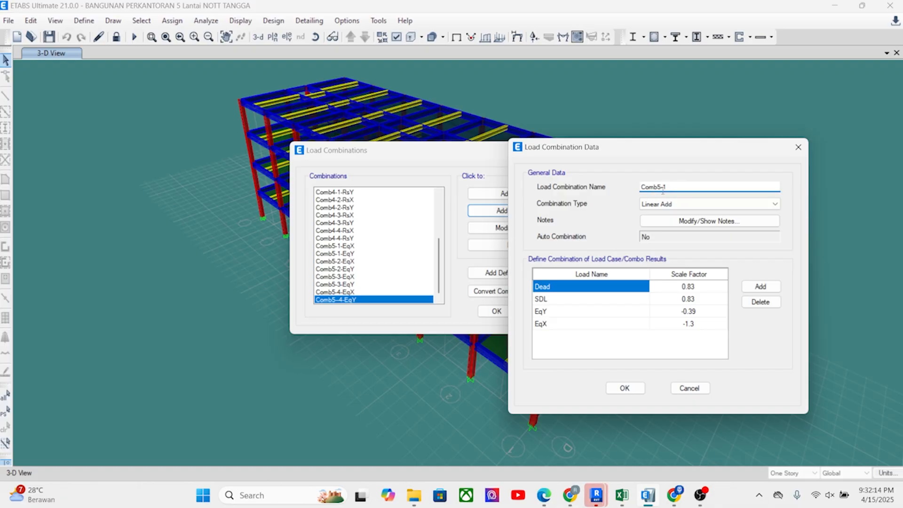
{"action": "type", "text": "6"}
{"action": "type", "text": "X"}
Replace the EqY load with RSx and the EqX load with RSy in Comb6-1-RsX
{"action": "left_click", "coordinate": [595, 312]}
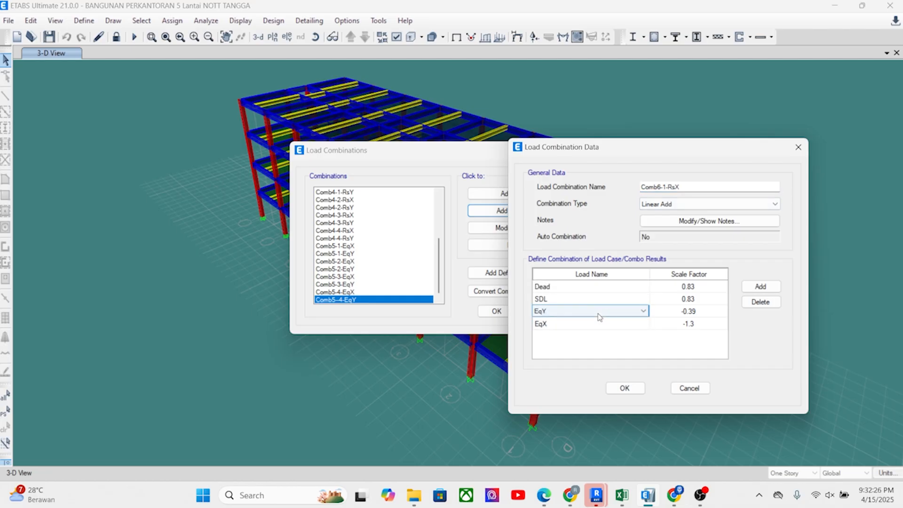
{"action": "left_click", "coordinate": [599, 312]}
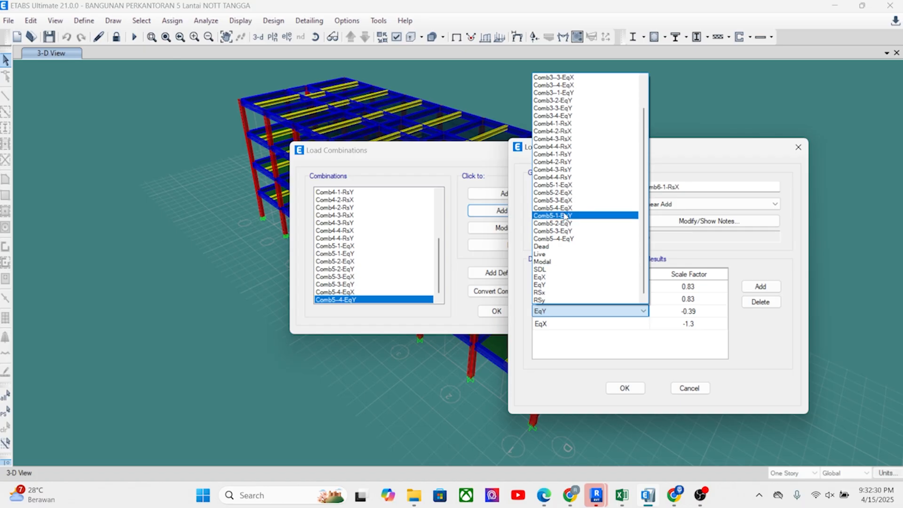
{"action": "left_click", "coordinate": [548, 293]}
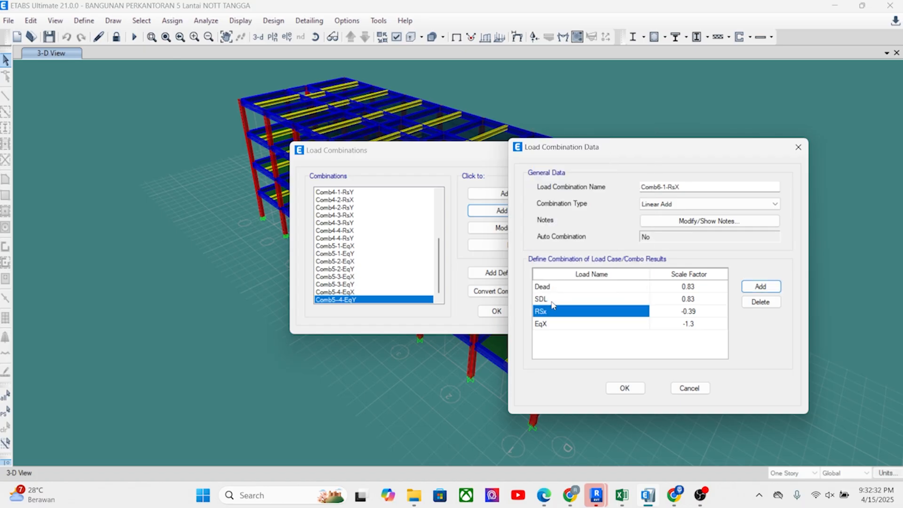
{"action": "left_click", "coordinate": [547, 323]}
{"action": "left_click", "coordinate": [547, 323]}
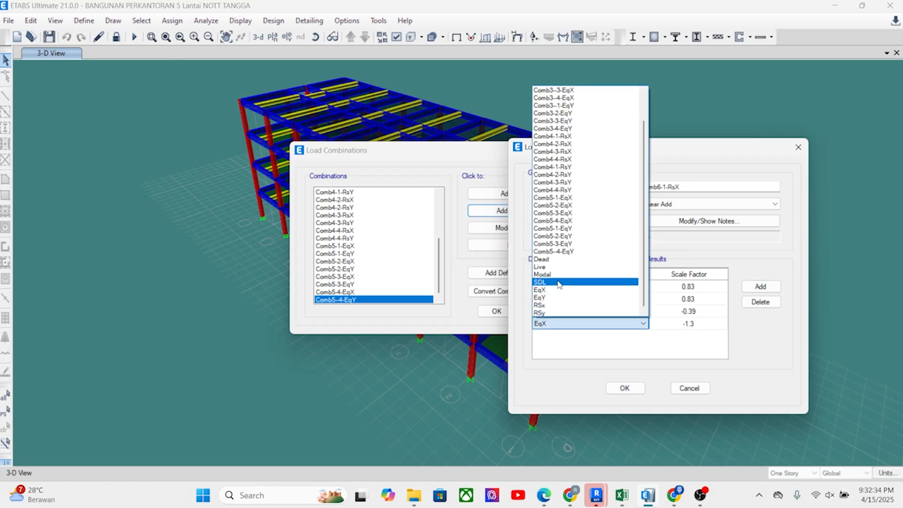
{"action": "left_click", "coordinate": [552, 313]}
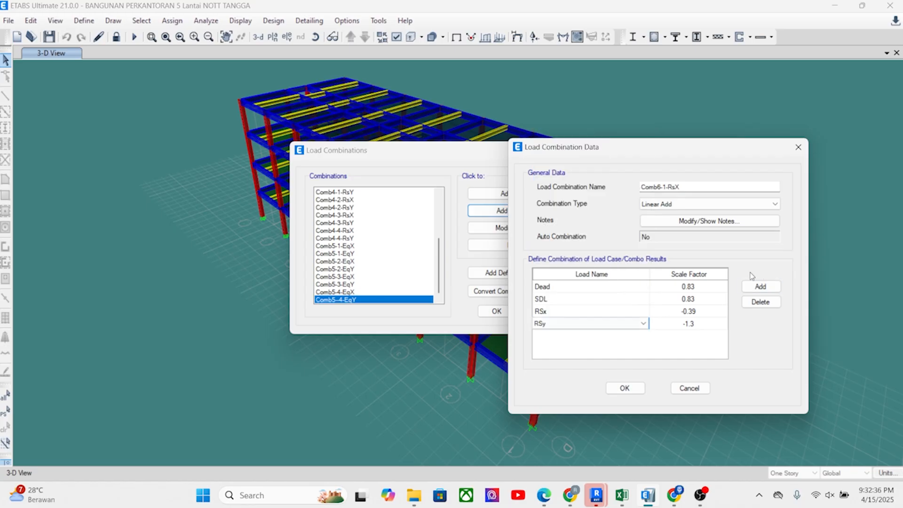
Set the scale factors of Comb6-1-RsX to 0.39 for RSx and 1.3 for RSy, and accept the combination
{"action": "left_click", "coordinate": [684, 313]}
{"action": "left_click", "coordinate": [684, 313]}
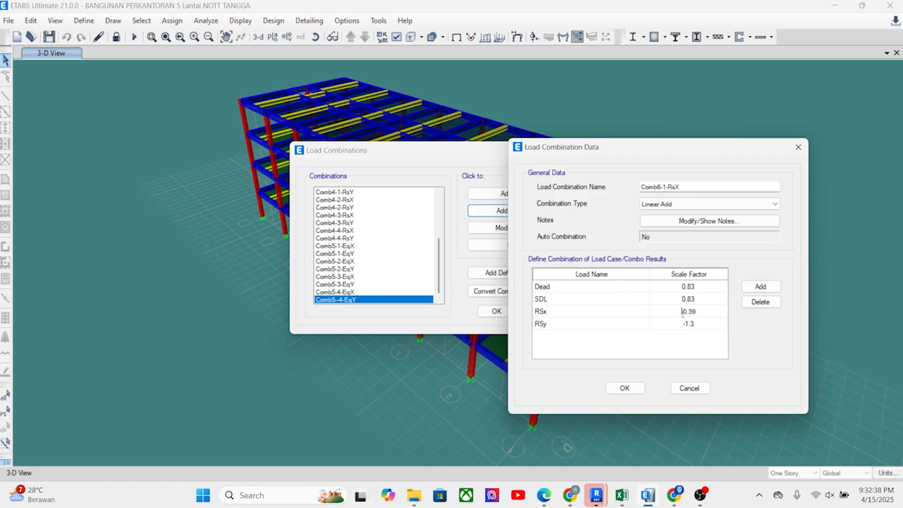
{"action": "key", "text": "BackSpace"}
{"action": "left_click", "coordinate": [687, 324]}
{"action": "left_click", "coordinate": [687, 324]}
{"action": "key", "text": "BackSpace"}
{"action": "left_click_drag", "start_coordinate": [684, 187], "coordinate": [670, 192]}
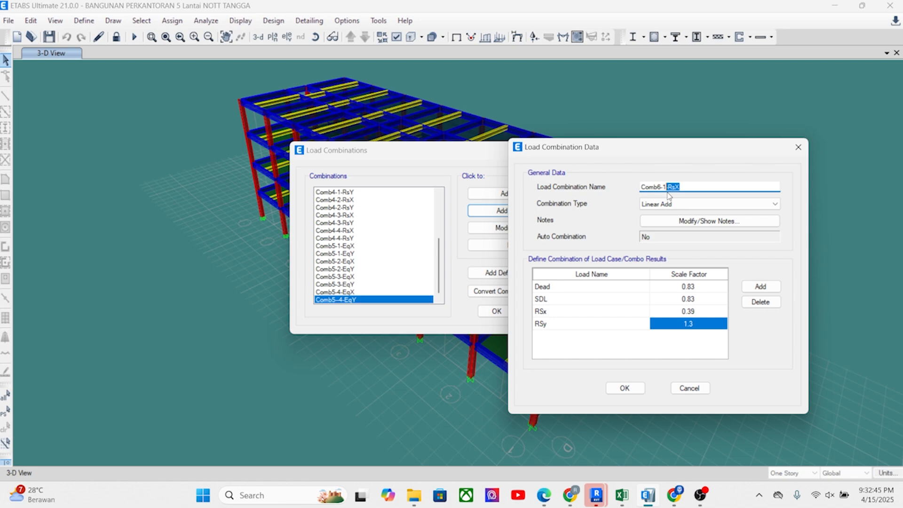
{"action": "left_click", "coordinate": [625, 388]}
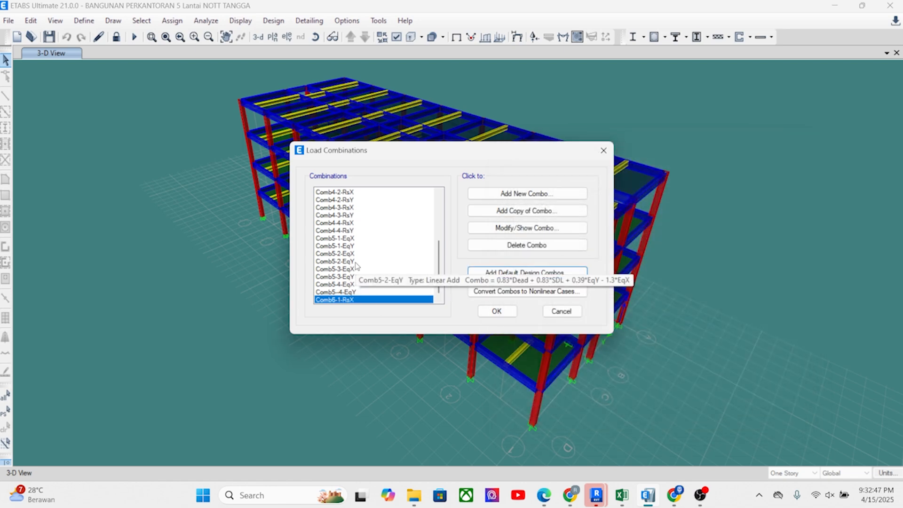
Copy Comb6-1-RsX as Comb6-2-RsX with the RSy scale factor set to -1.3, and accept it
{"action": "left_click", "coordinate": [527, 211]}
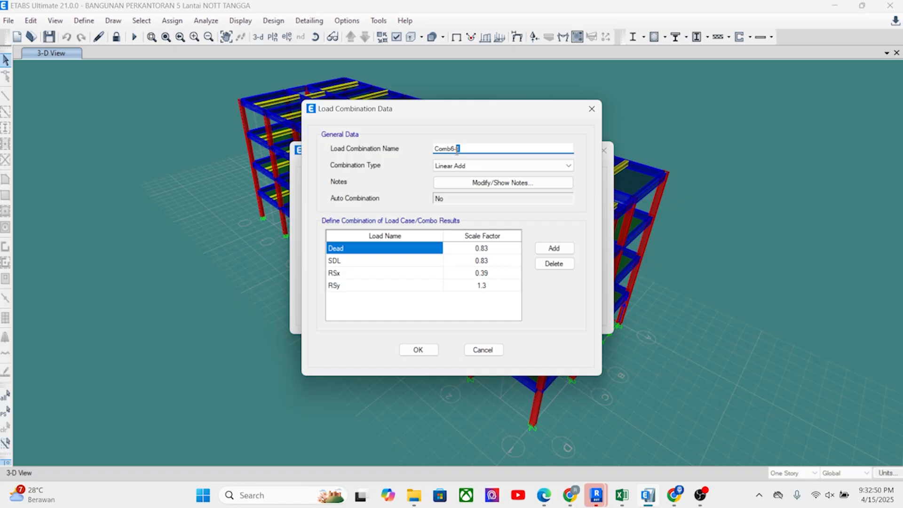
{"action": "type", "text": "-RsX"}
{"action": "double_click", "coordinate": [473, 285]}
{"action": "left_click", "coordinate": [475, 285]}
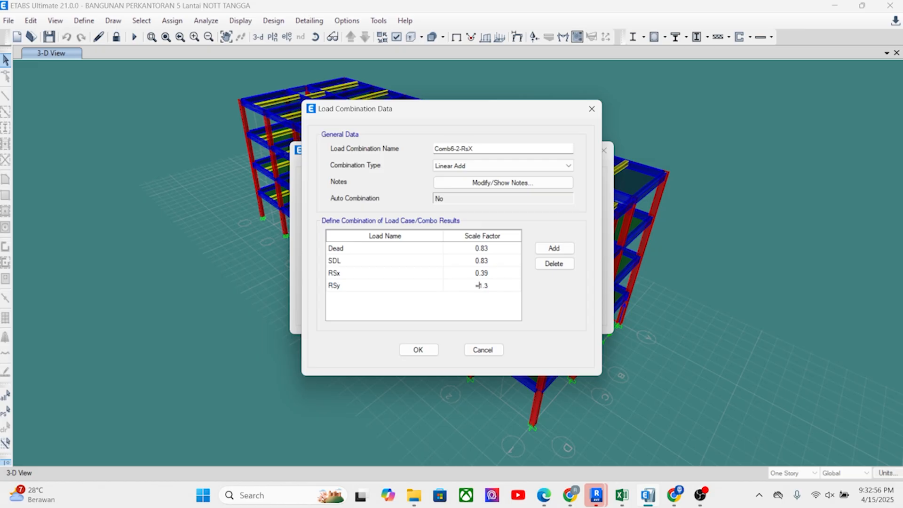
{"action": "type", "text": "-"}
{"action": "key", "text": "Return"}
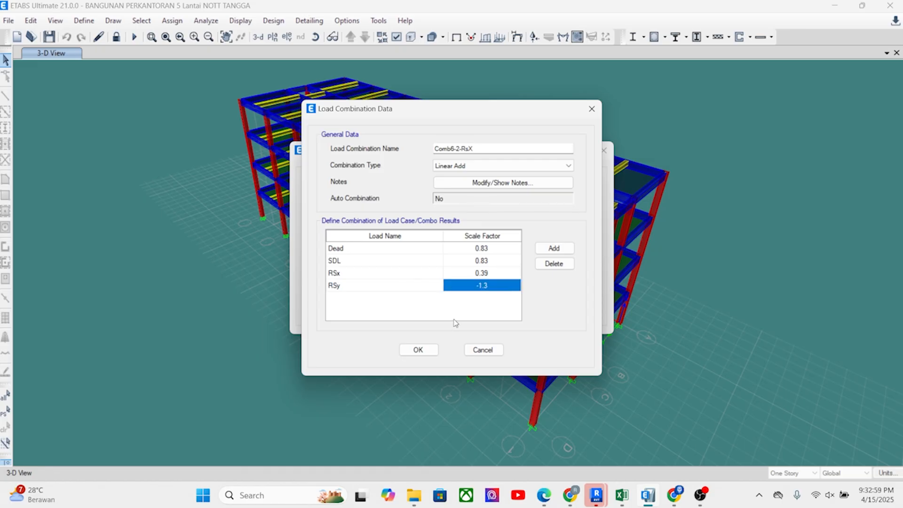
{"action": "left_click", "coordinate": [418, 349]}
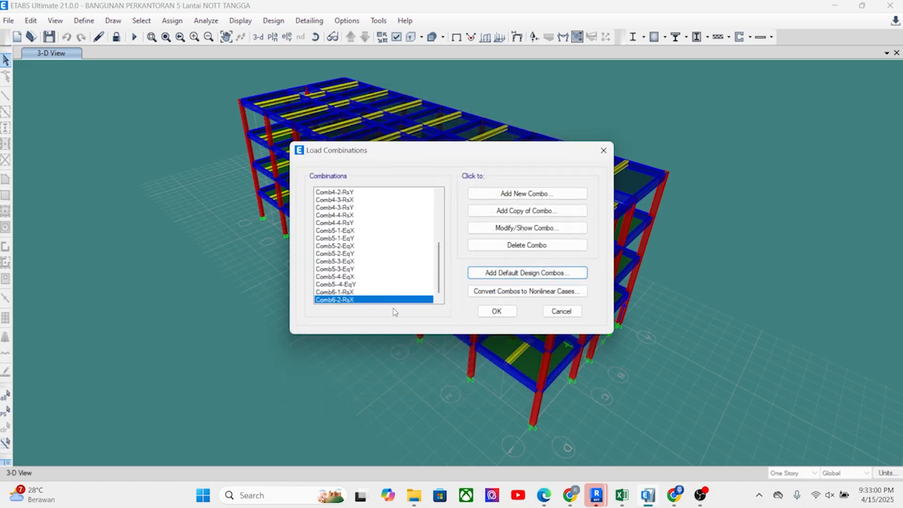
Make a copy of Comb6-2-RsX and name it Comb6-3-RsX
{"action": "left_click", "coordinate": [526, 212]}
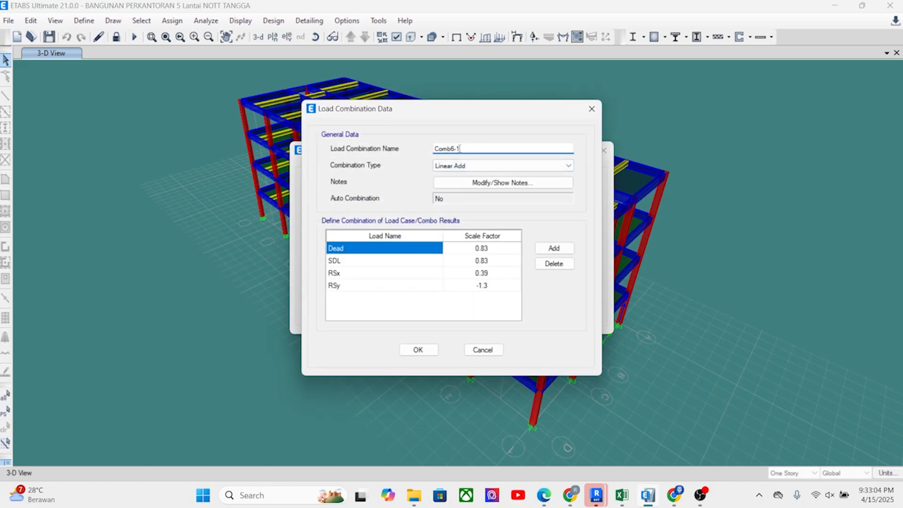
{"action": "type", "text": "RsX"}
{"action": "left_click", "coordinate": [460, 149]}
{"action": "type", "text": "3"}
Set the scale factors of Comb6-3-RsX to 1.3 for RSy and -0.39 for RSx, and accept the combination
{"action": "left_click", "coordinate": [477, 286]}
{"action": "left_click", "coordinate": [477, 286]}
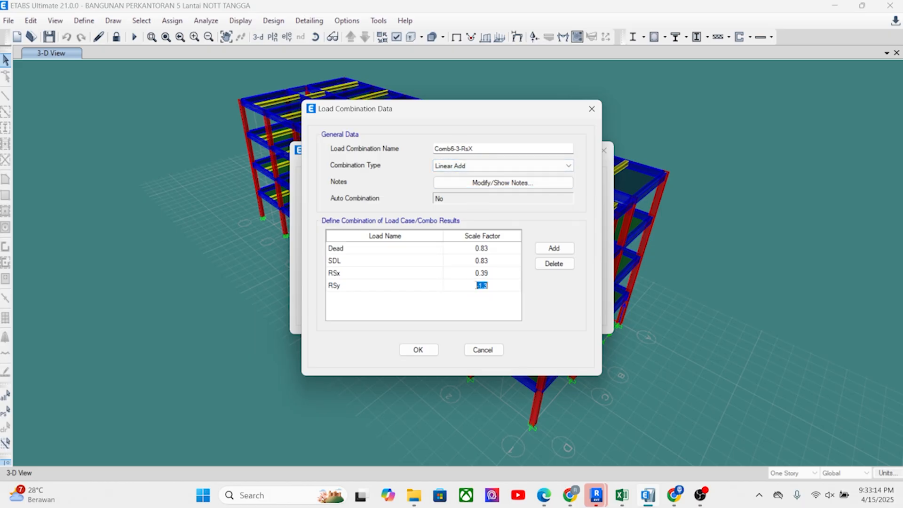
{"action": "left_click", "coordinate": [479, 286]}
{"action": "key", "text": "BackSpace"}
{"action": "left_click", "coordinate": [476, 273]}
{"action": "left_click", "coordinate": [476, 273]}
{"action": "left_click", "coordinate": [474, 273]}
{"action": "type", "text": "-"}
{"action": "left_click", "coordinate": [494, 266]}
{"action": "left_click", "coordinate": [495, 272]}
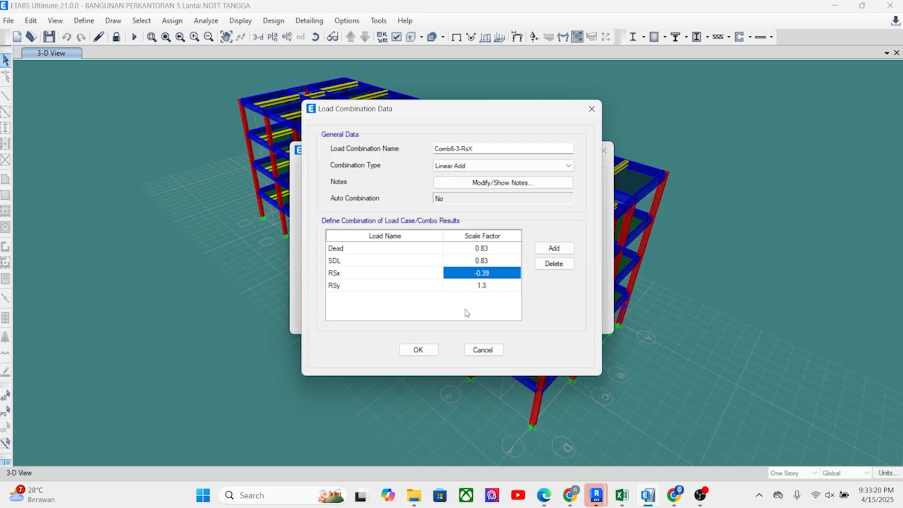
{"action": "left_click", "coordinate": [423, 350]}
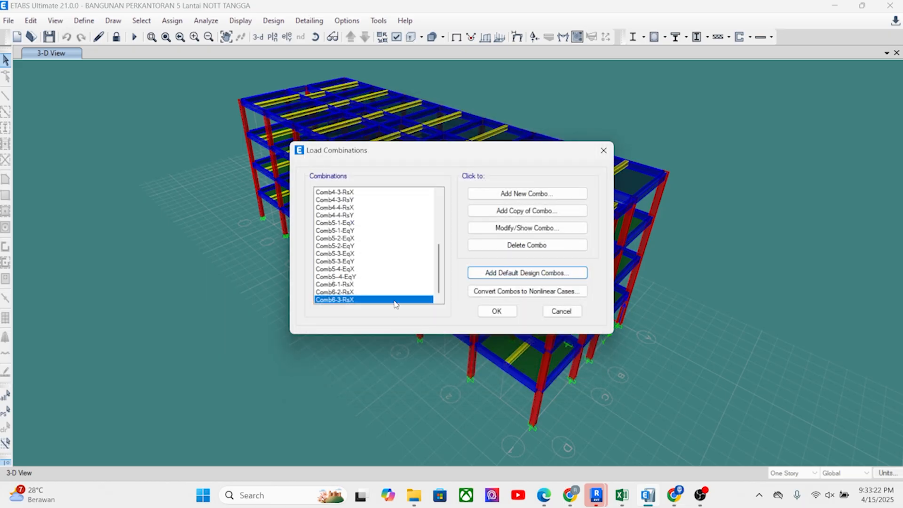
Make a copy of Comb6-3-RsX and name it Comb6-4-RsX
{"action": "left_click", "coordinate": [523, 212]}
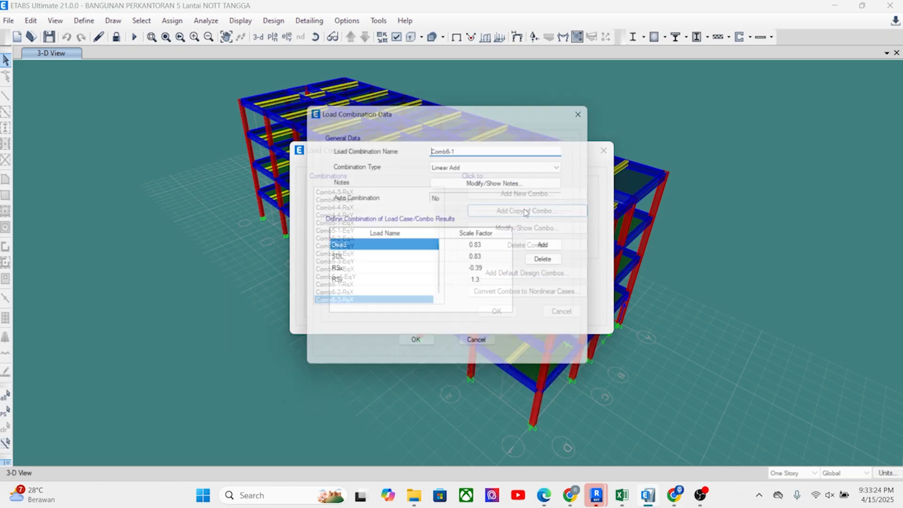
{"action": "left_click", "coordinate": [472, 149]}
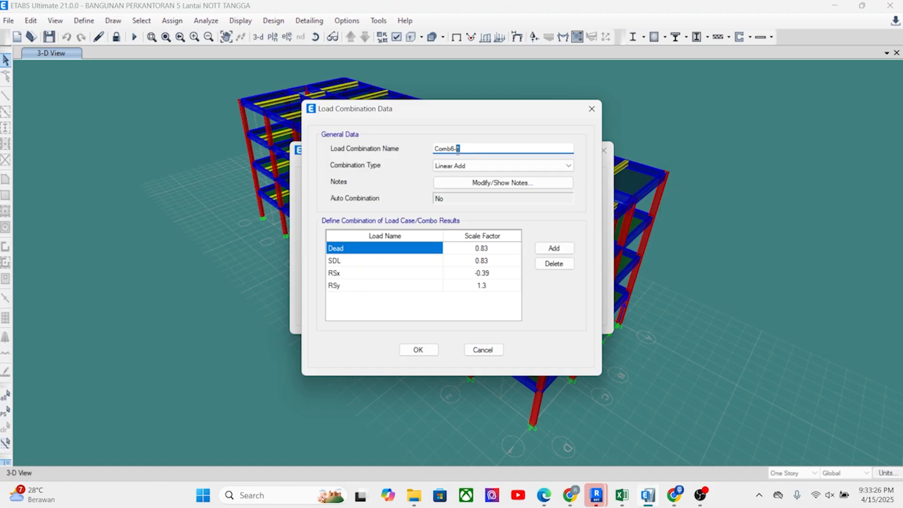
{"action": "key", "text": "super"}
{"action": "type", "text": "V"}
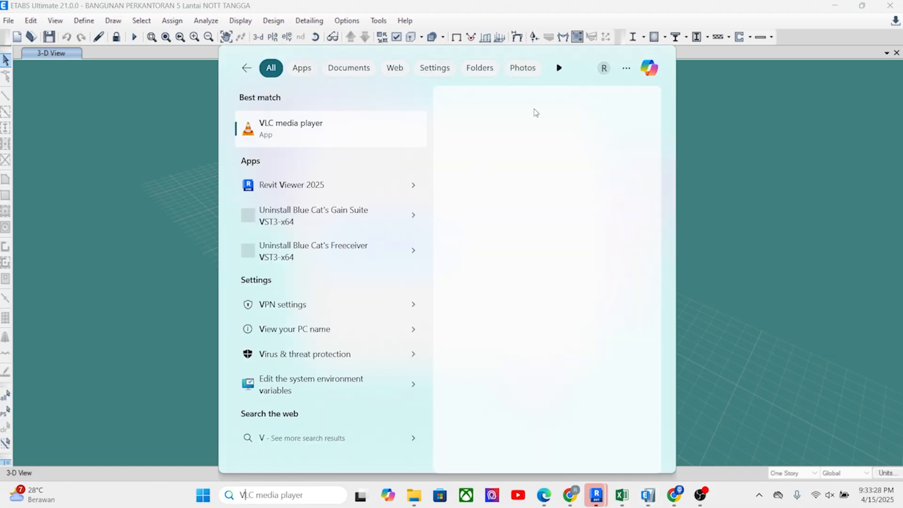
{"action": "key", "text": "Escape"}
{"action": "key", "text": "BackSpace"}
{"action": "type", "text": "4"}
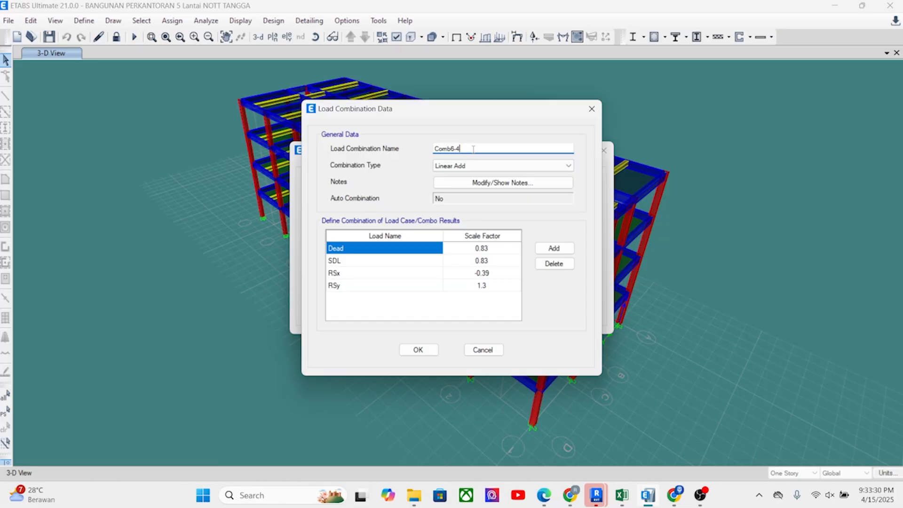
{"action": "type", "text": "-RsX"}
Set the RSy scale factor of Comb6-4-RsX to -1.3 and accept the combination
{"action": "left_click", "coordinate": [475, 286]}
{"action": "left_click", "coordinate": [474, 286]}
{"action": "type", "text": "-"}
{"action": "key", "text": "Return"}
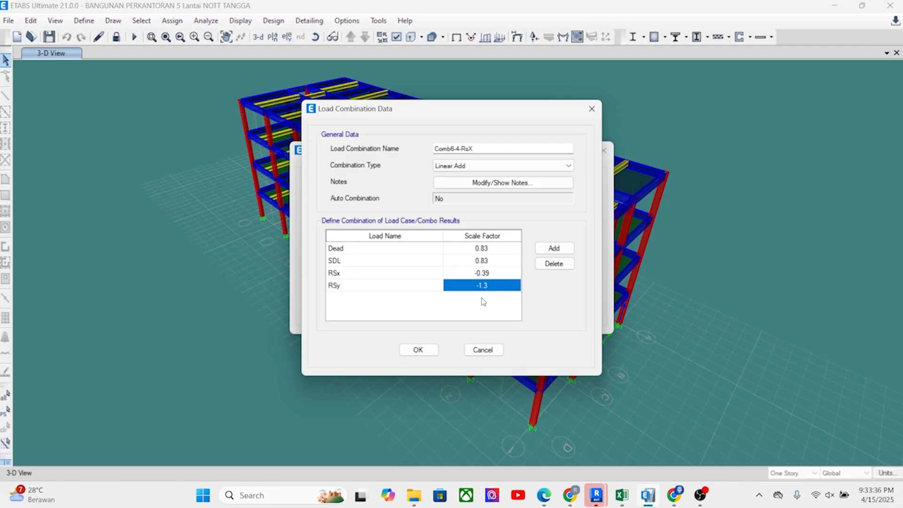
{"action": "left_click", "coordinate": [419, 350]}
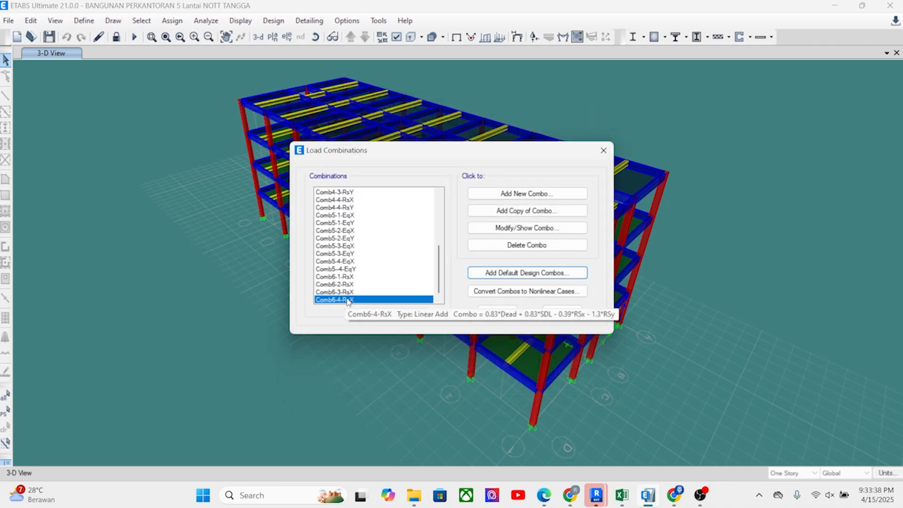
Make a copy of Comb6-1-RsX and swap its seismic loads, assigning RSy to the 0.39 row and RSx to the 1.3 row
{"action": "left_click", "coordinate": [358, 277]}
{"action": "left_click", "coordinate": [526, 212]}
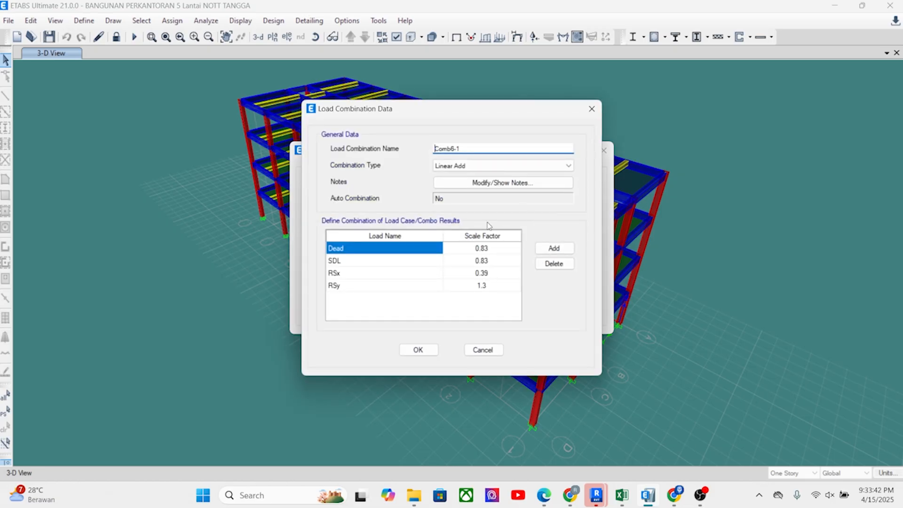
{"action": "left_click", "coordinate": [353, 274]}
{"action": "left_click", "coordinate": [353, 275]}
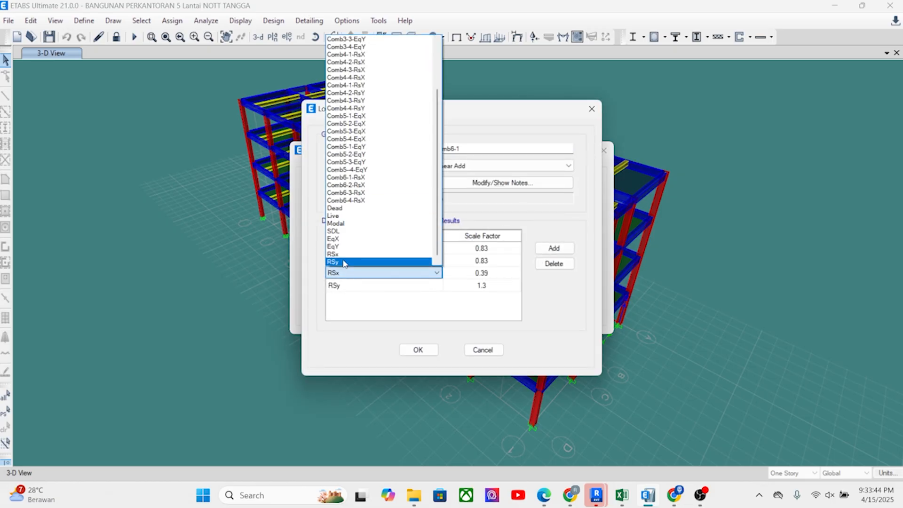
{"action": "left_click", "coordinate": [344, 262]}
{"action": "left_click", "coordinate": [344, 286]}
{"action": "left_click", "coordinate": [344, 285]}
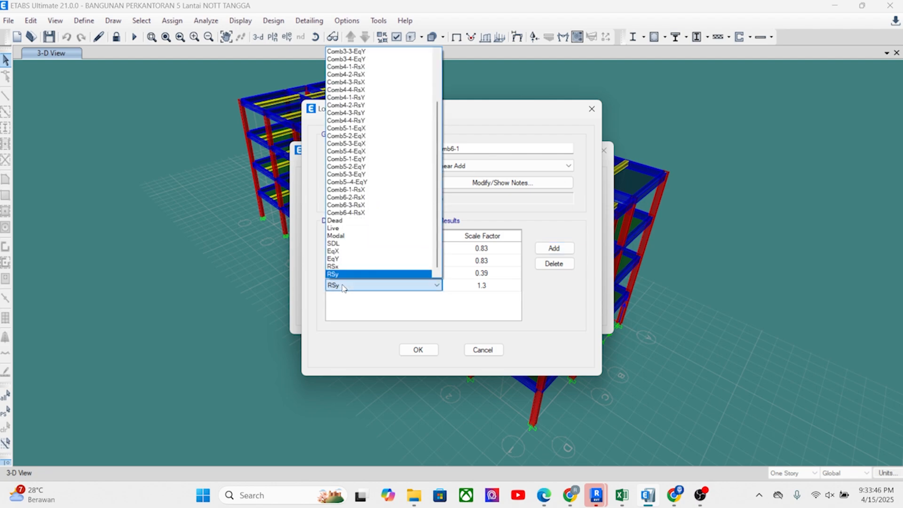
{"action": "left_click", "coordinate": [344, 267]}
{"action": "left_click", "coordinate": [482, 286]}
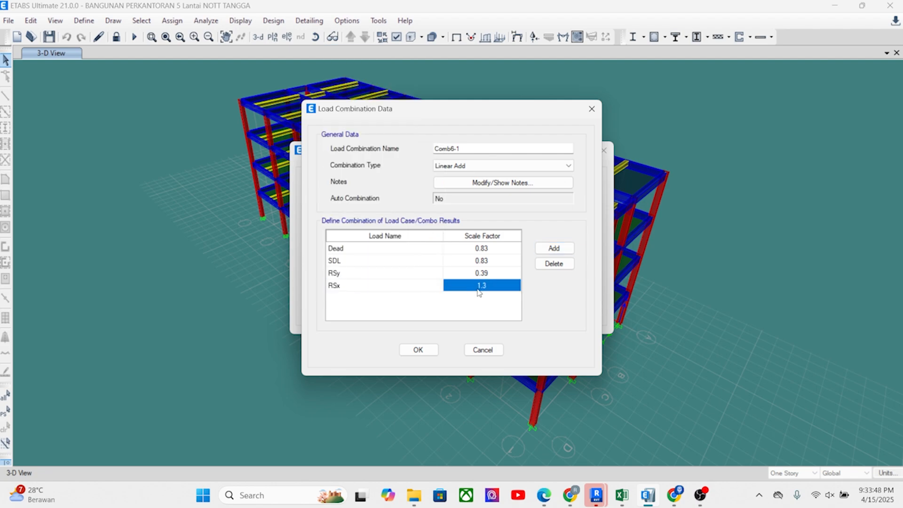
Name the copied combination Comb7-1-RsY and accept it
{"action": "left_click", "coordinate": [455, 149]}
{"action": "type", "text": "7"}
{"action": "left_click_drag", "start_coordinate": [453, 112], "coordinate": [584, 141]}
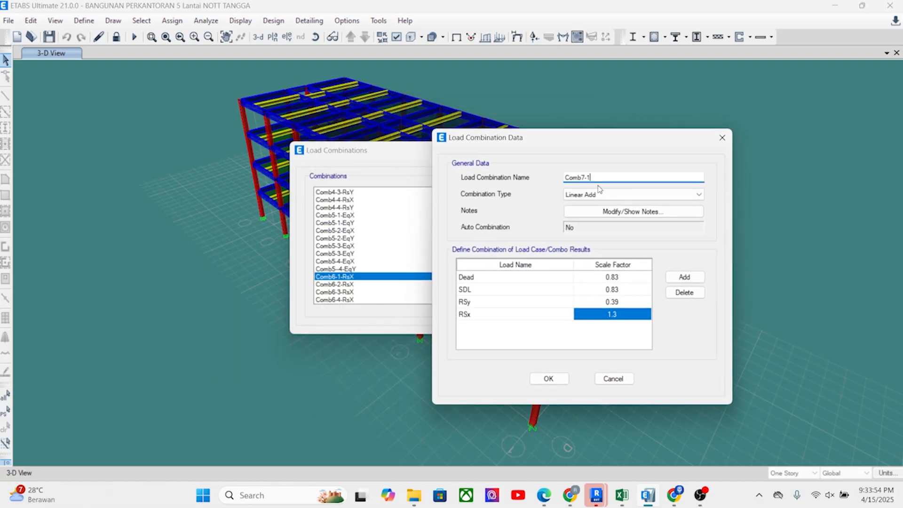
{"action": "type", "text": "RSY"}
{"action": "type", "text": "y"}
{"action": "left_click_drag", "start_coordinate": [603, 178], "coordinate": [589, 181]}
{"action": "left_click", "coordinate": [604, 338]}
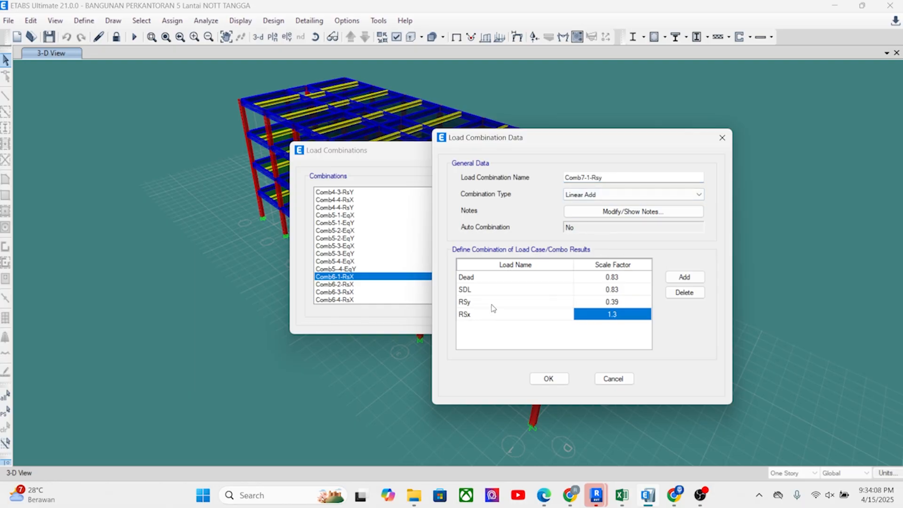
{"action": "left_click", "coordinate": [603, 181]}
{"action": "left_click", "coordinate": [548, 379]}
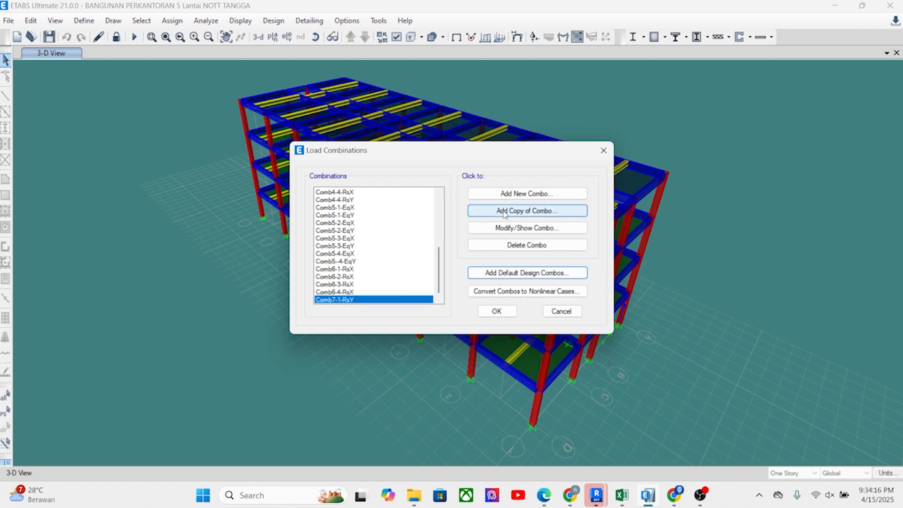
Copy Comb7-1-RsY as Comb7-21-Rsy with the RSx scale factor set to -1.3, and accept it
{"action": "left_click", "coordinate": [527, 211]}
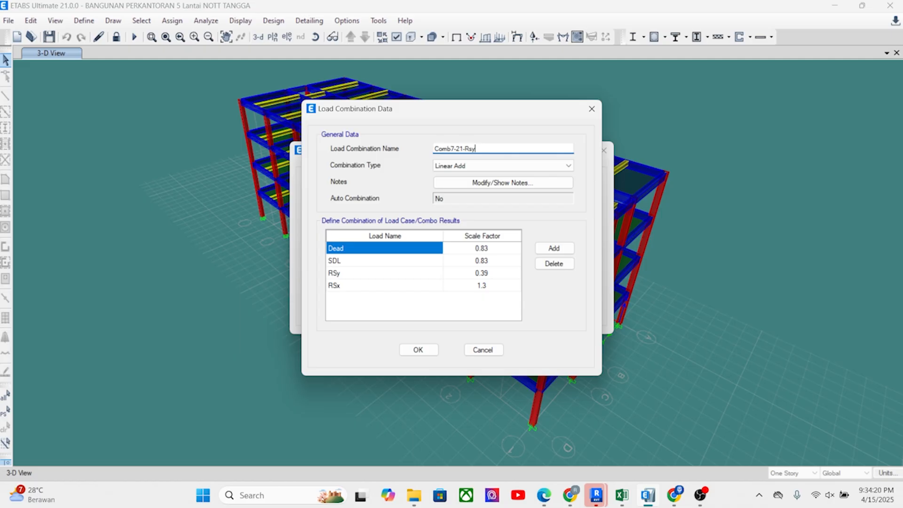
{"action": "left_click", "coordinate": [477, 290]}
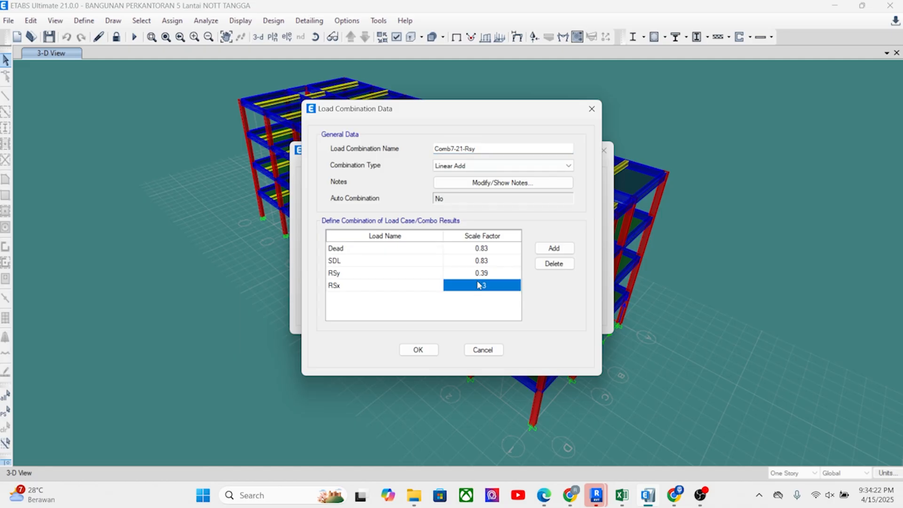
{"action": "left_click", "coordinate": [478, 285]}
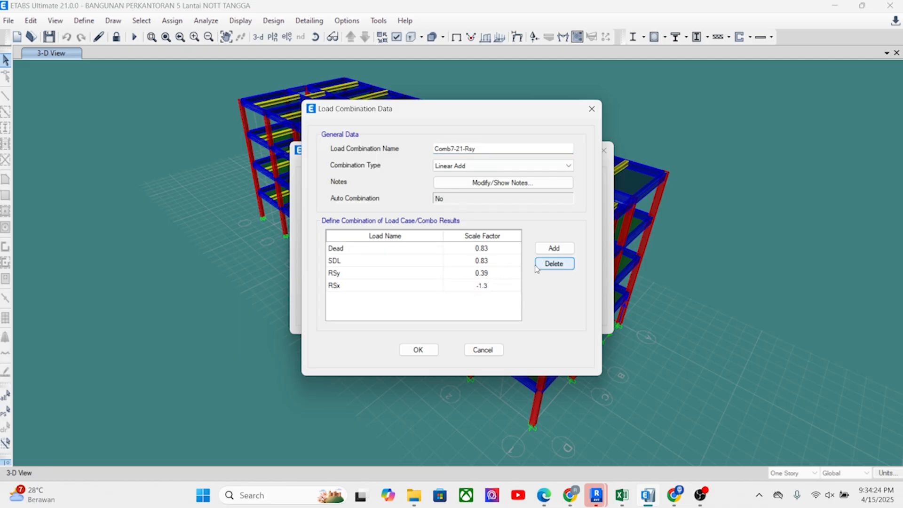
{"action": "left_click", "coordinate": [496, 276]}
{"action": "left_click", "coordinate": [491, 288]}
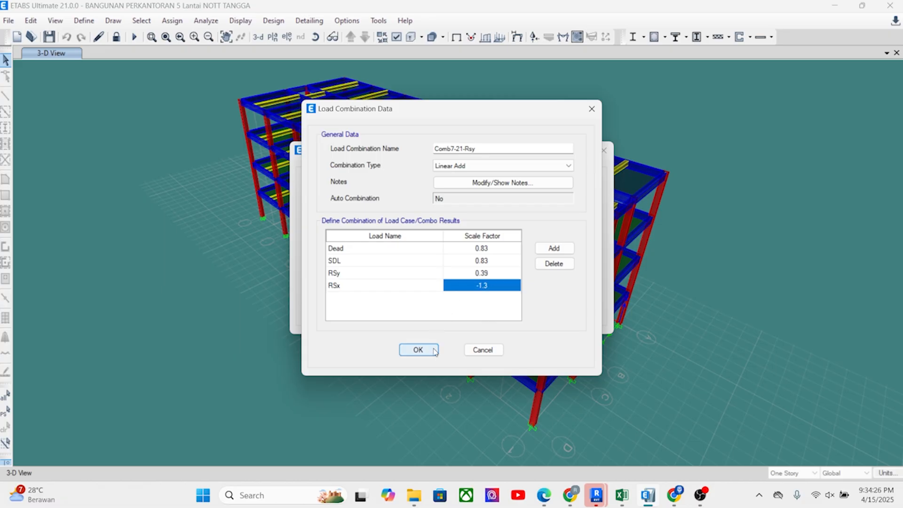
{"action": "left_click", "coordinate": [417, 350]}
Copy Comb7-21-Rsy as Comb7-3-Rsy with scale factors of -0.39 for RSy and 1.3 for RSx, and accept it
{"action": "left_click", "coordinate": [519, 213]}
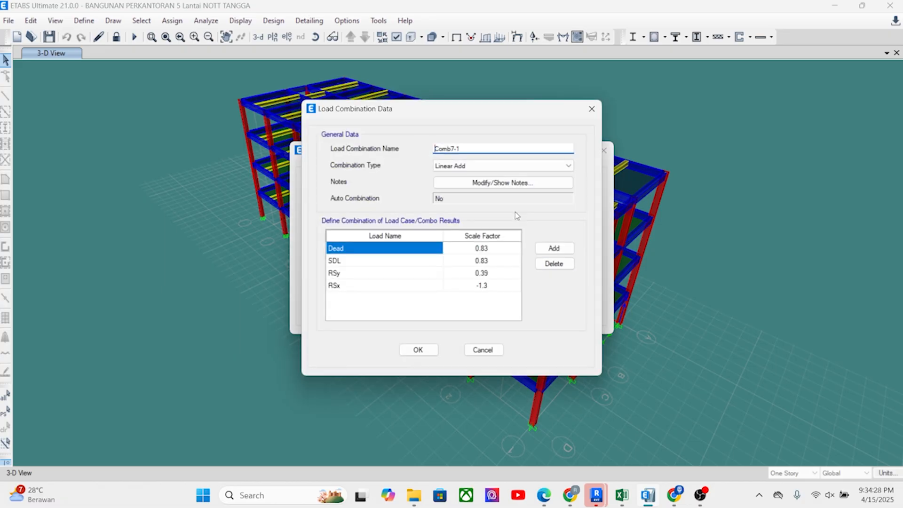
{"action": "double_click", "coordinate": [479, 286]}
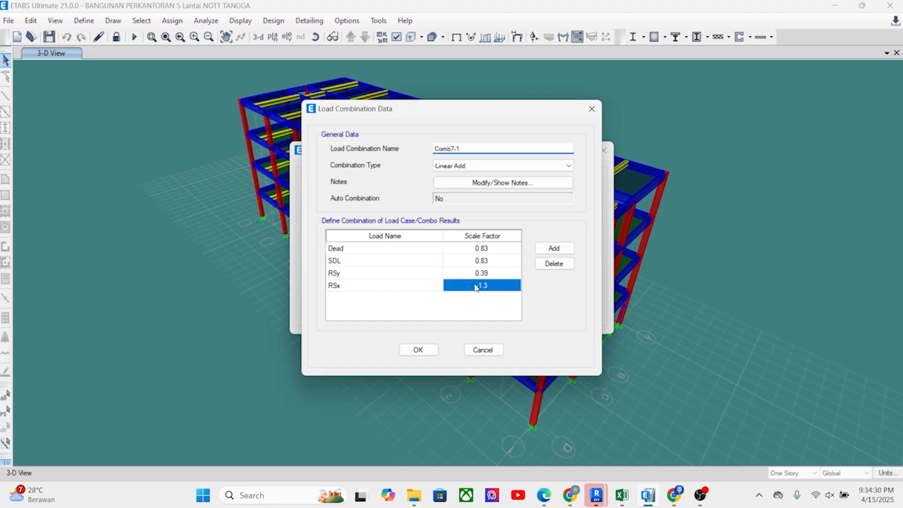
{"action": "double_click", "coordinate": [475, 273]}
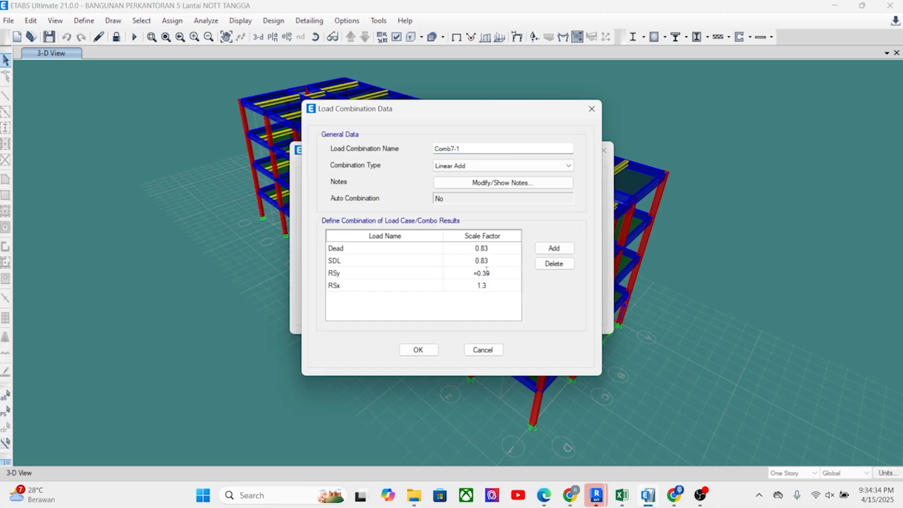
{"action": "left_click", "coordinate": [460, 149]}
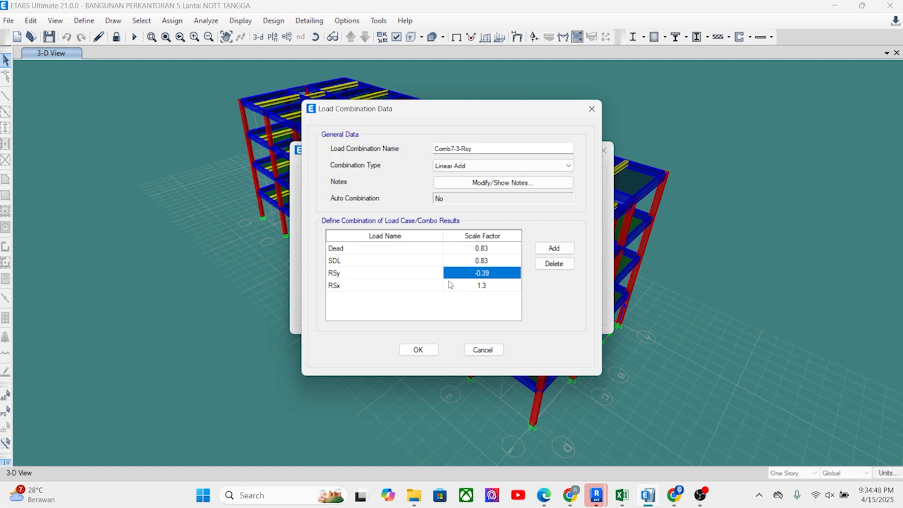
{"action": "left_click", "coordinate": [418, 349]}
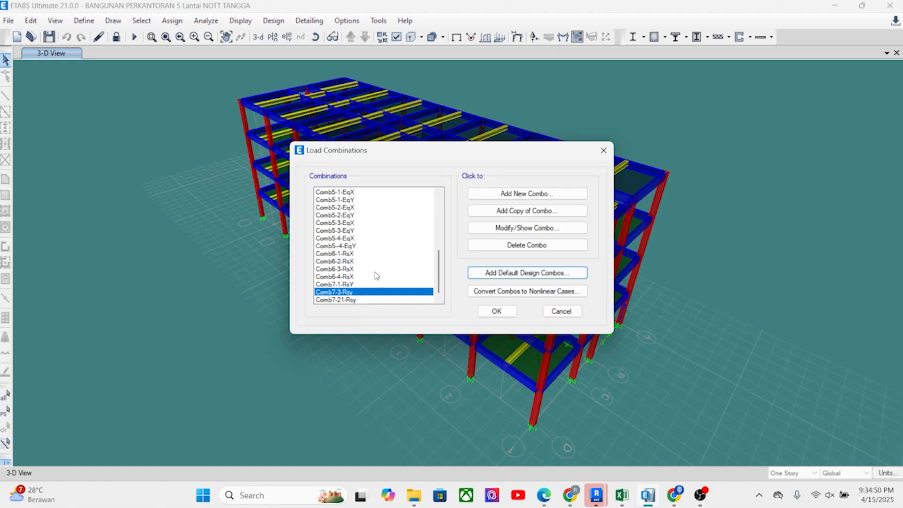
Copy Comb7-3-Rsy as Comb7-4-Rsy with the RSx scale factor set to -1.3, and accept it
{"action": "left_click", "coordinate": [491, 209]}
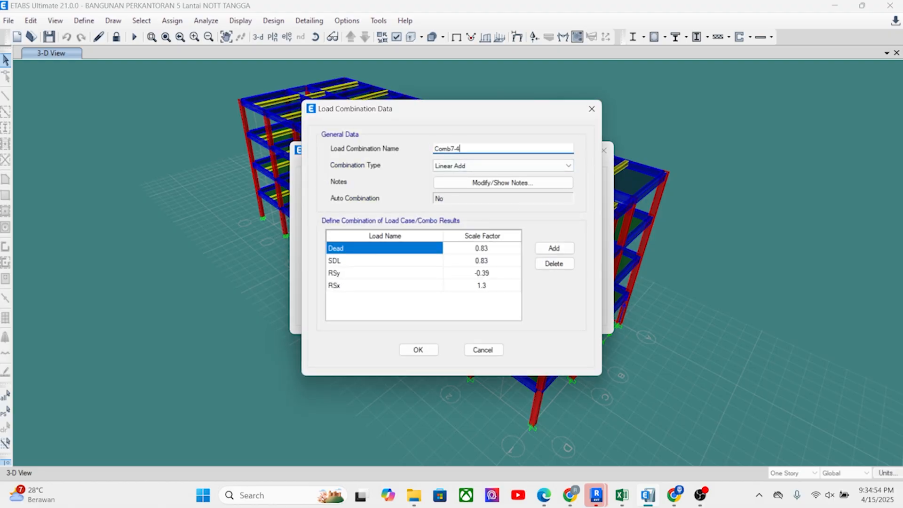
{"action": "type", "text": "4-Rsy"}
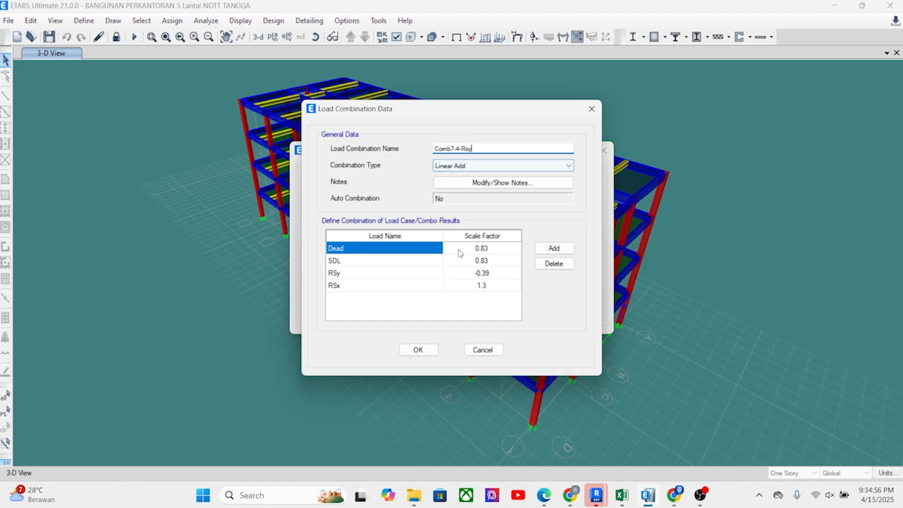
{"action": "left_click", "coordinate": [480, 286]}
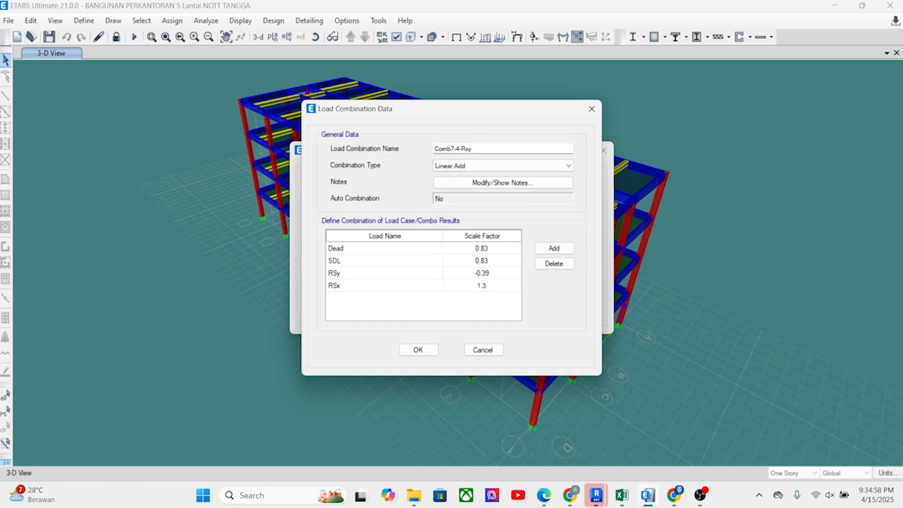
{"action": "type", "text": "-1.3"}
{"action": "key", "text": "Return"}
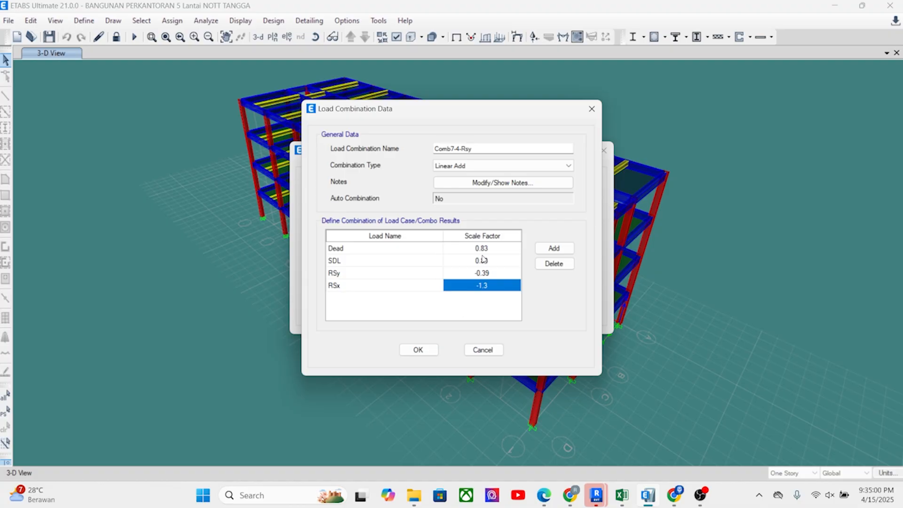
{"action": "left_click", "coordinate": [425, 352]}
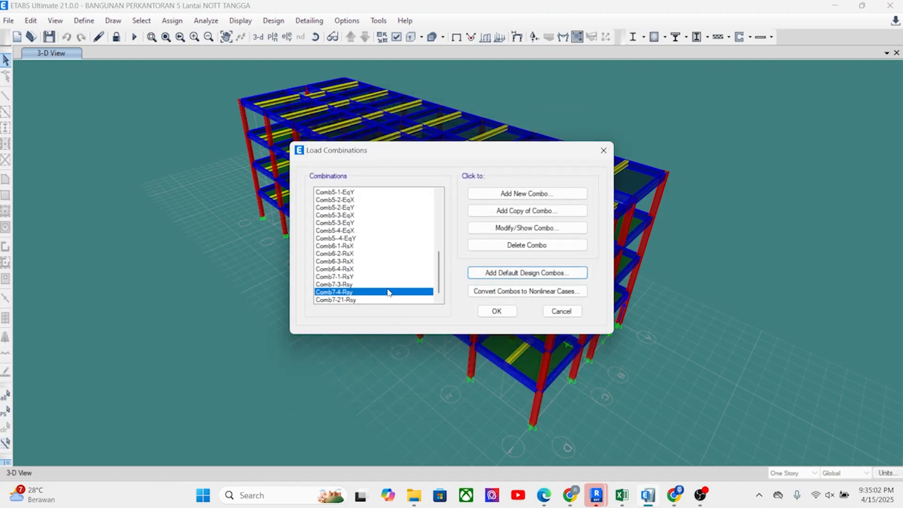
Reopen Comb7-21-Rsy, correct the numbering in its name, and accept the change
{"action": "left_click", "coordinate": [353, 300]}
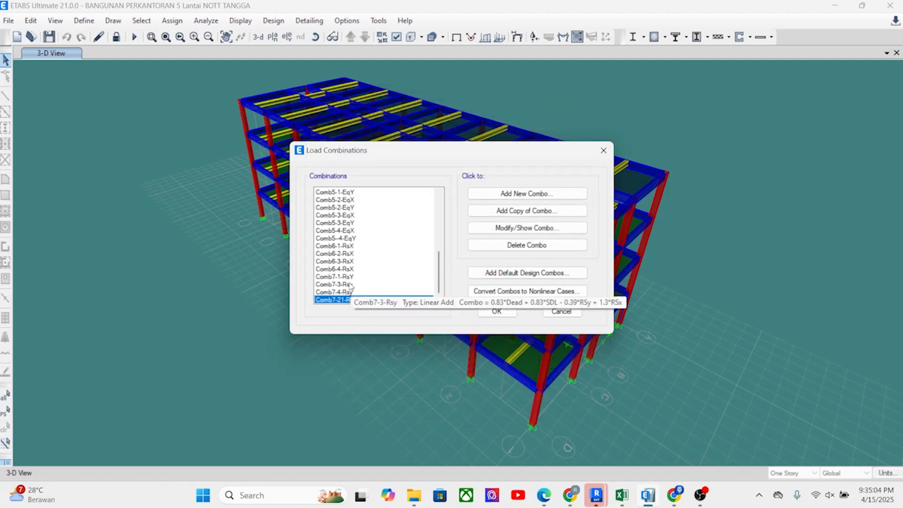
{"action": "left_click", "coordinate": [511, 229]}
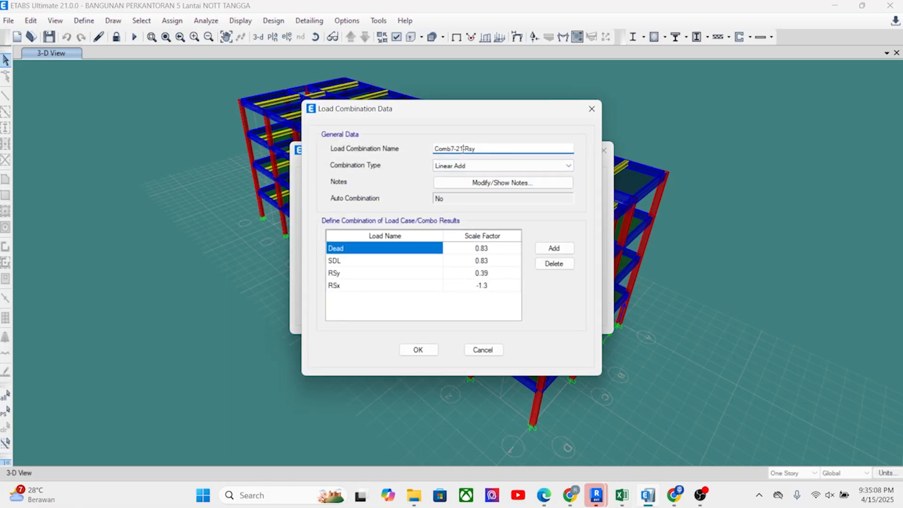
{"action": "left_click", "coordinate": [480, 149]}
{"action": "left_click", "coordinate": [418, 349]}
Add a new load combination and set its combination type to Envelope
{"action": "left_click_drag", "start_coordinate": [438, 279], "coordinate": [416, 294]}
{"action": "left_click", "coordinate": [525, 193]}
{"action": "left_click", "coordinate": [486, 166]}
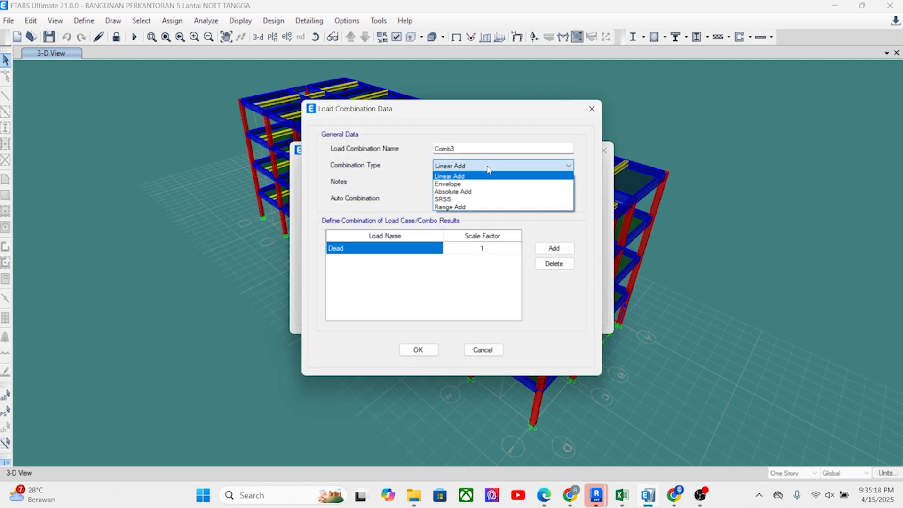
{"action": "left_click", "coordinate": [484, 183]}
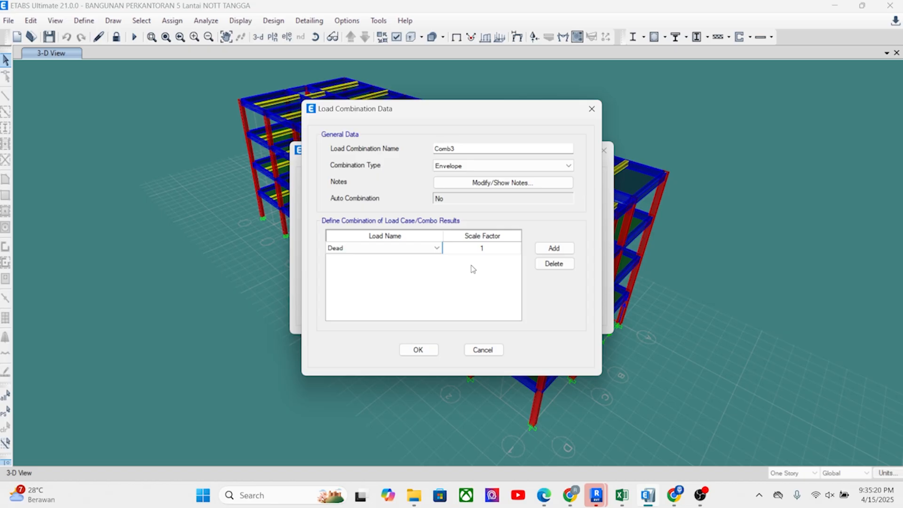
{"action": "left_click", "coordinate": [383, 249]}
{"action": "scroll", "coordinate": [346, 399], "scroll_direction": "up", "scroll_amount": 4}
{"action": "left_click", "coordinate": [349, 273]}
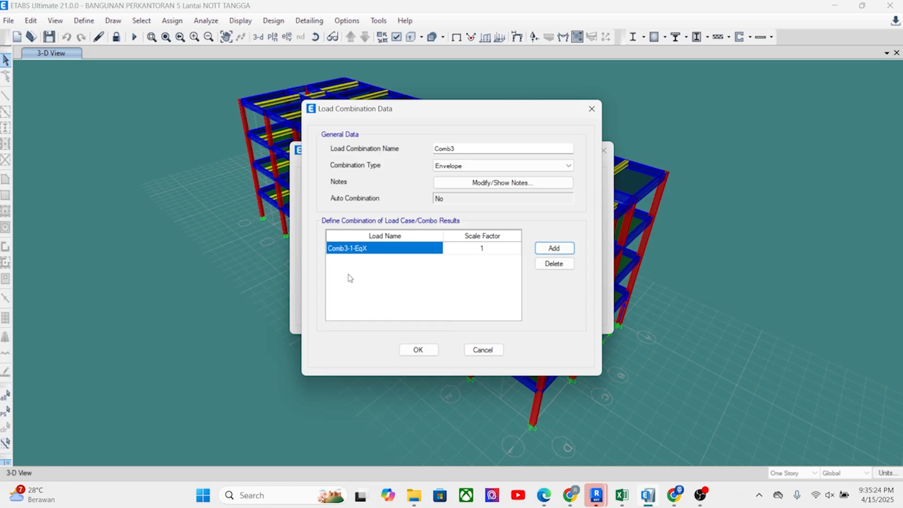
Set the envelope combination's first load to Comb1 and add Comb2 as its second load
{"action": "left_click", "coordinate": [401, 250]}
{"action": "left_click", "coordinate": [379, 258]}
{"action": "scroll", "coordinate": [367, 273], "scroll_direction": "up", "scroll_amount": 2}
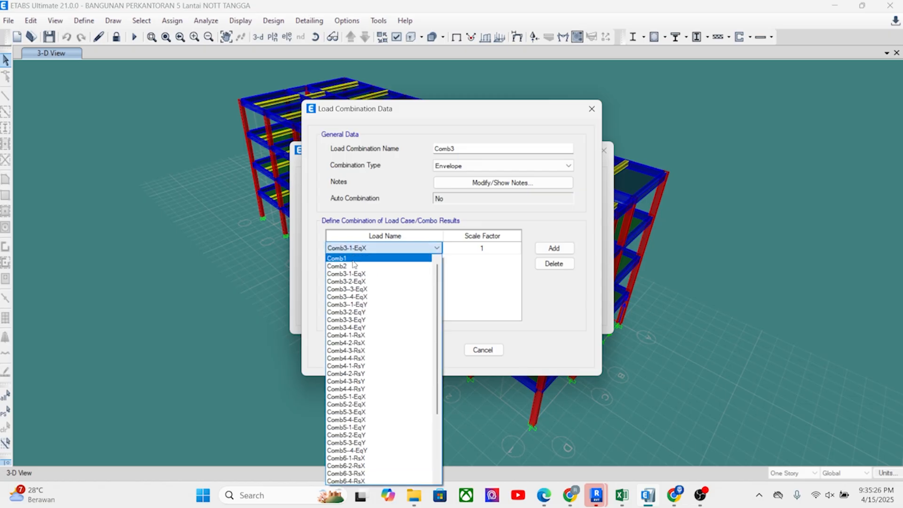
{"action": "left_click", "coordinate": [348, 257]}
{"action": "left_click", "coordinate": [539, 254]}
{"action": "left_click", "coordinate": [379, 260]}
{"action": "left_click", "coordinate": [379, 260]}
{"action": "scroll", "coordinate": [353, 282], "scroll_direction": "up", "scroll_amount": 2}
{"action": "left_click", "coordinate": [350, 279]}
Add the combinations Comb3-1-EqX and Comb3-2-EqX to the envelope's load list
{"action": "left_click", "coordinate": [554, 248]}
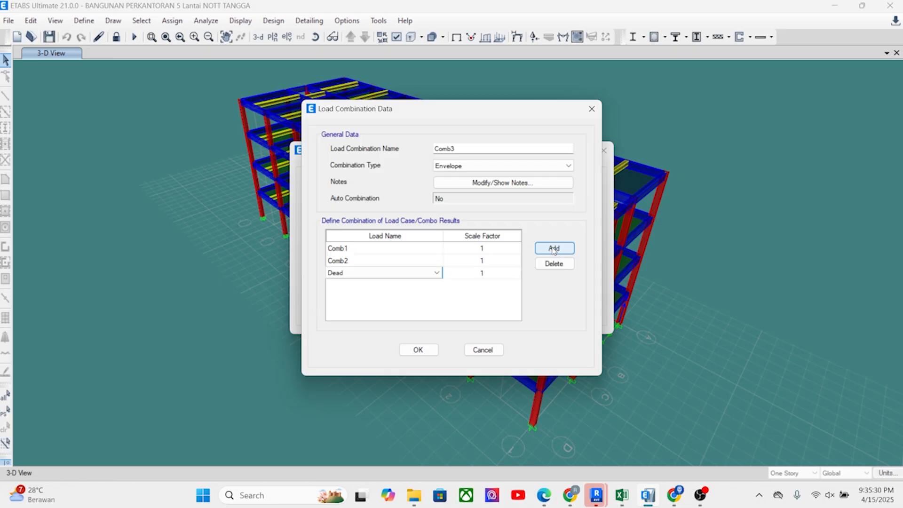
{"action": "left_click", "coordinate": [379, 272]}
{"action": "scroll", "coordinate": [369, 151], "scroll_direction": "up", "scroll_amount": 2}
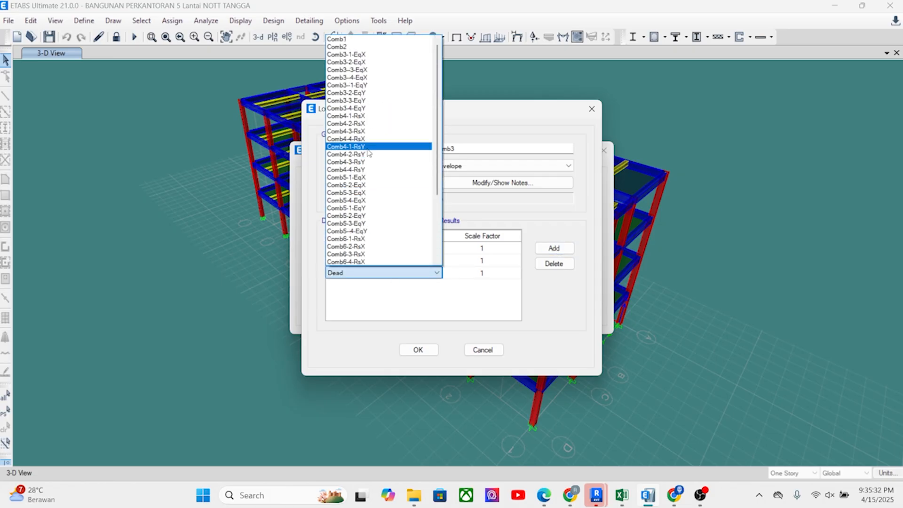
{"action": "left_click", "coordinate": [347, 54]}
{"action": "left_click", "coordinate": [553, 248]}
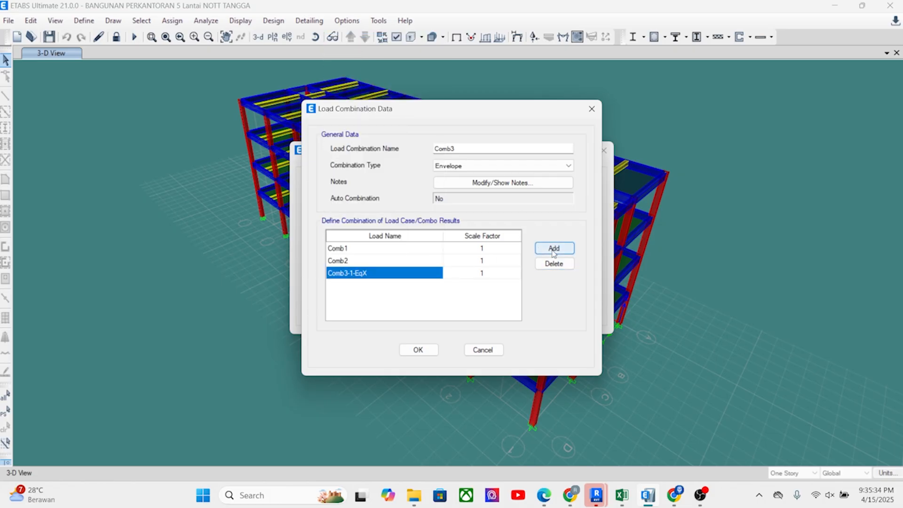
{"action": "left_click", "coordinate": [416, 285]}
{"action": "scroll", "coordinate": [378, 99], "scroll_direction": "up", "scroll_amount": 3}
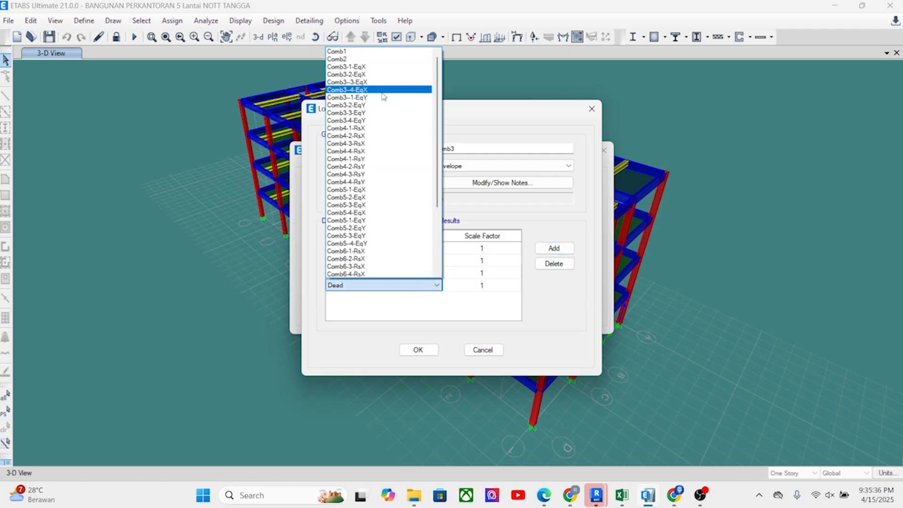
{"action": "left_click", "coordinate": [353, 73]}
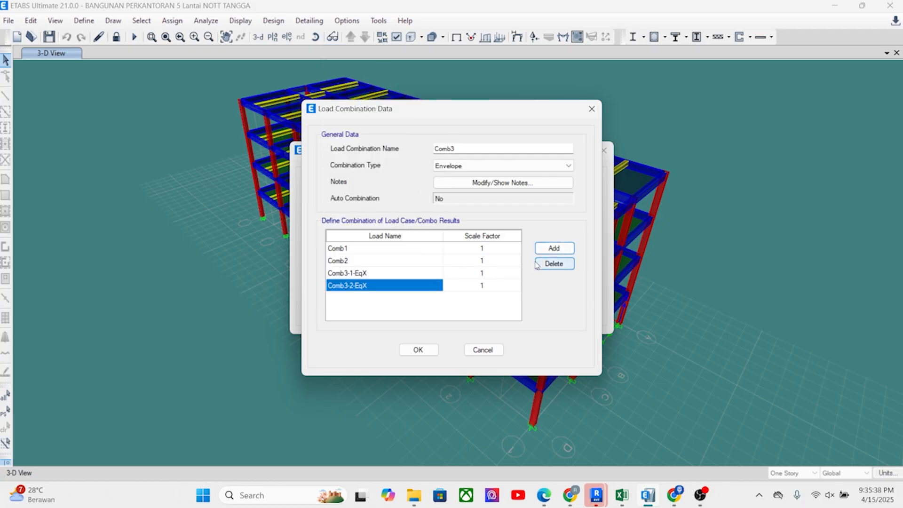
Add the combinations Comb3--3-EqX and Comb3--4-EqX to the envelope's load list
{"action": "left_click", "coordinate": [553, 248]}
{"action": "left_click", "coordinate": [416, 298]}
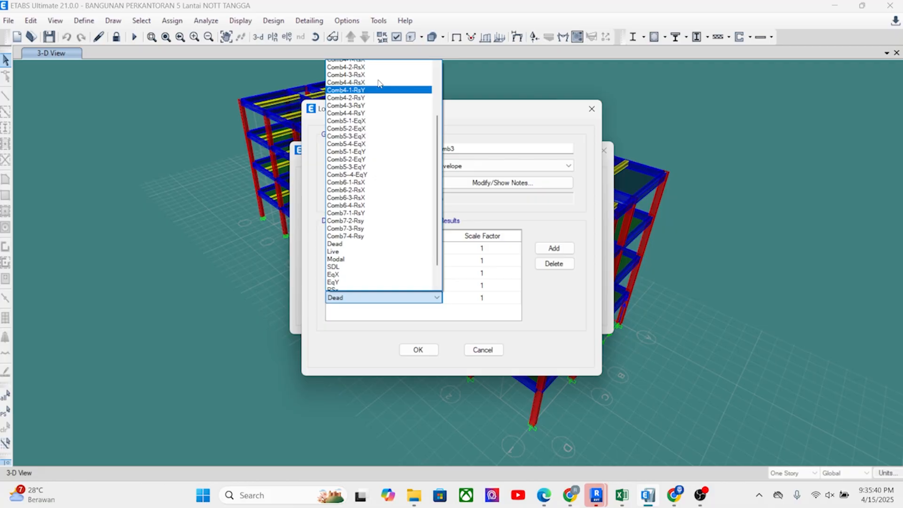
{"action": "scroll", "coordinate": [379, 83], "scroll_direction": "up", "scroll_amount": 3}
{"action": "scroll", "coordinate": [377, 75], "scroll_direction": "up", "scroll_amount": 1}
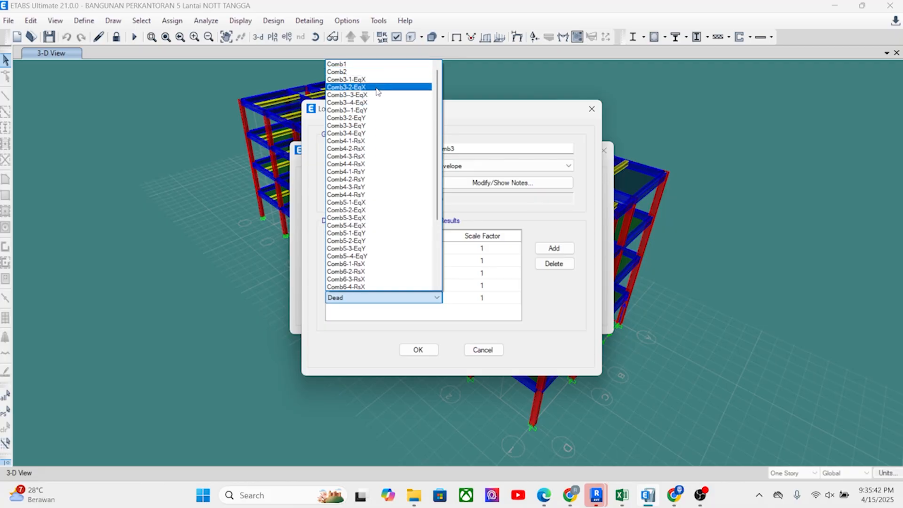
{"action": "left_click", "coordinate": [377, 95]}
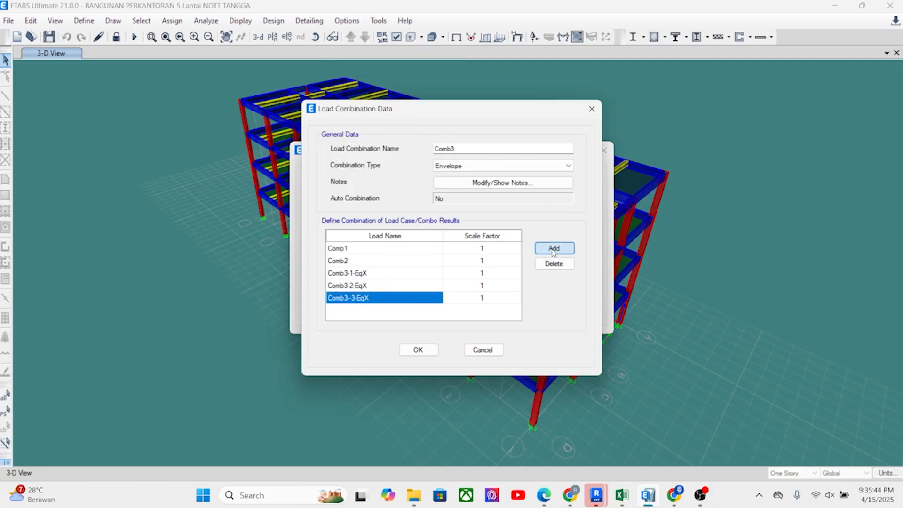
{"action": "left_click", "coordinate": [554, 248]}
{"action": "left_click", "coordinate": [416, 310]}
{"action": "scroll", "coordinate": [380, 127], "scroll_direction": "up", "scroll_amount": 3}
{"action": "scroll", "coordinate": [380, 127], "scroll_direction": "up", "scroll_amount": 3}
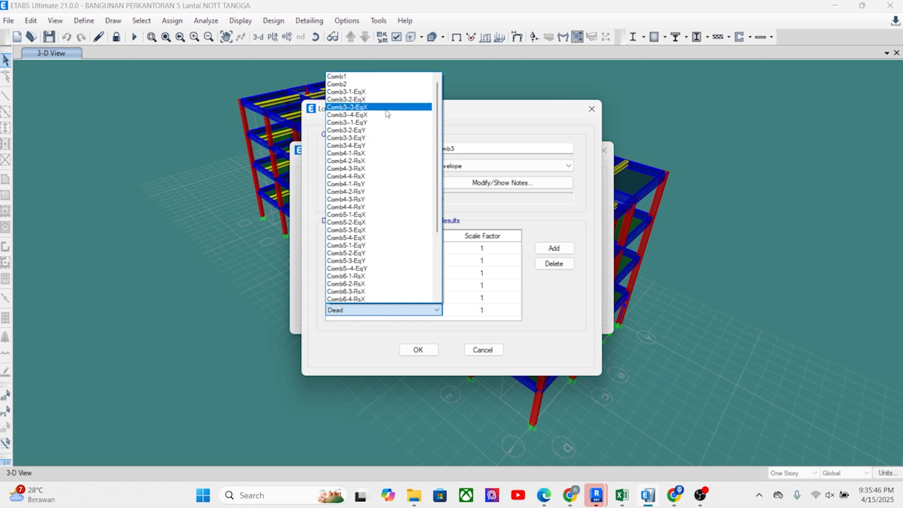
{"action": "left_click", "coordinate": [378, 117]}
Add the combinations Comb3--1-EqY and Comb3-2-EqY to the envelope's load list
{"action": "left_click", "coordinate": [553, 248]}
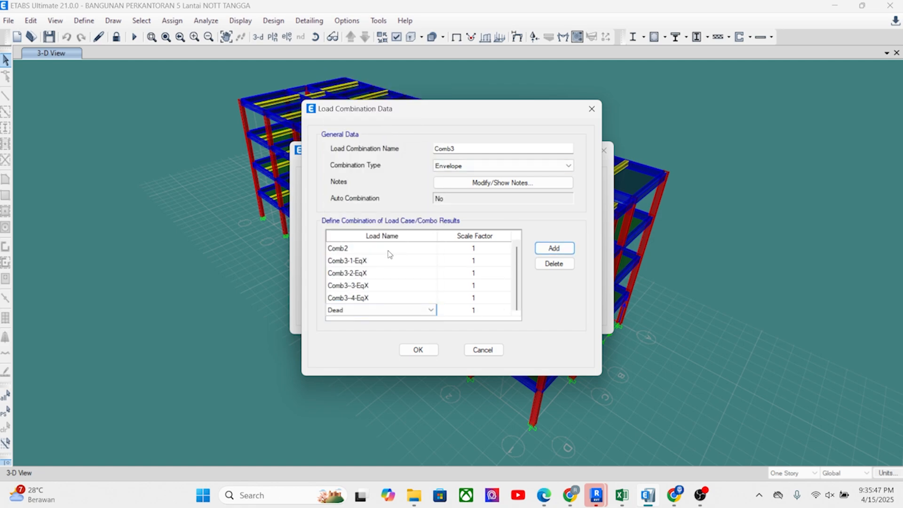
{"action": "left_click", "coordinate": [380, 311]}
{"action": "scroll", "coordinate": [380, 127], "scroll_direction": "up", "scroll_amount": 5}
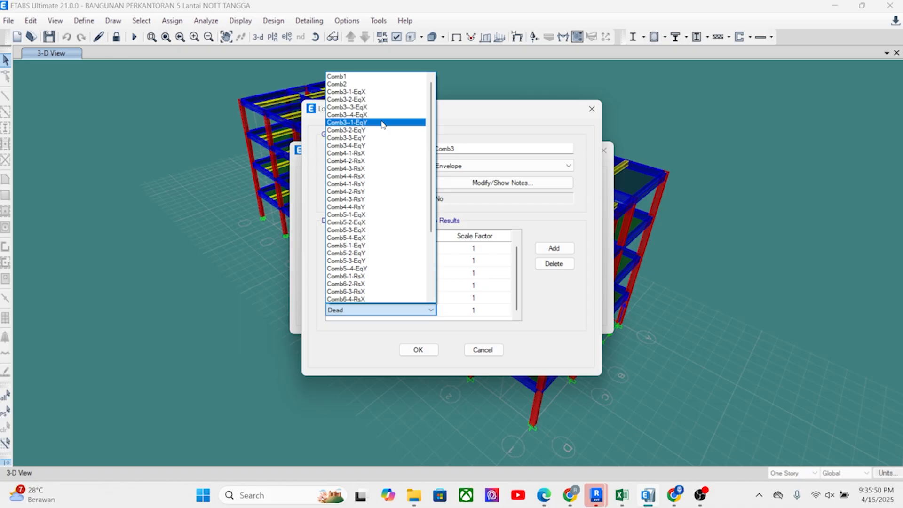
{"action": "left_click", "coordinate": [381, 123]}
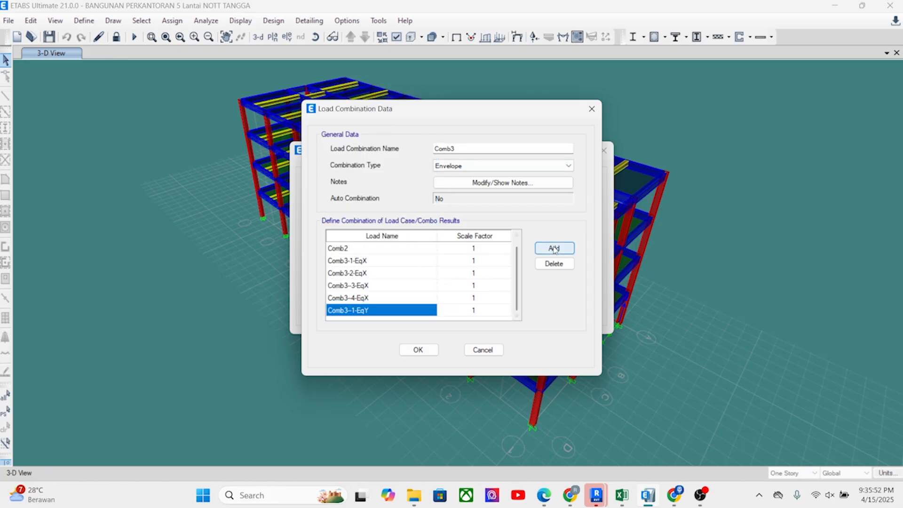
{"action": "left_click", "coordinate": [554, 248]}
{"action": "left_click", "coordinate": [385, 309]}
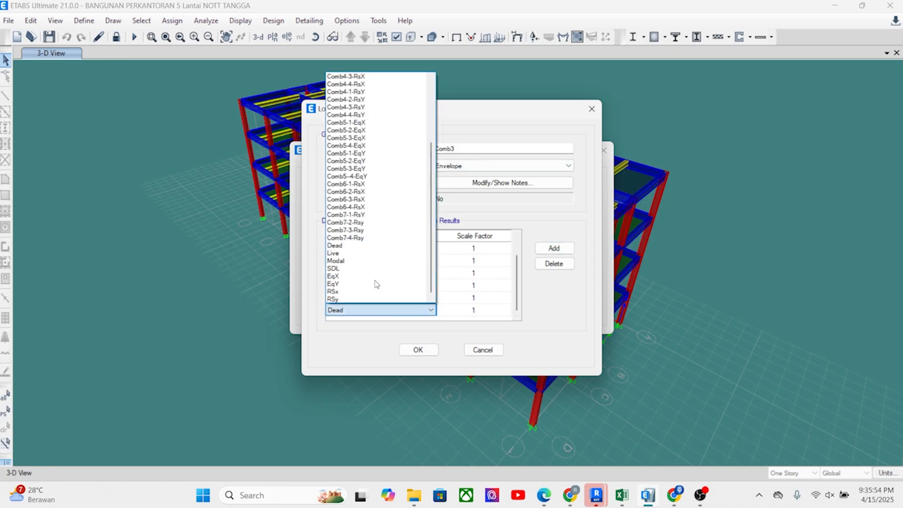
{"action": "scroll", "coordinate": [377, 155], "scroll_direction": "up", "scroll_amount": 6}
{"action": "scroll", "coordinate": [377, 152], "scroll_direction": "up", "scroll_amount": 3}
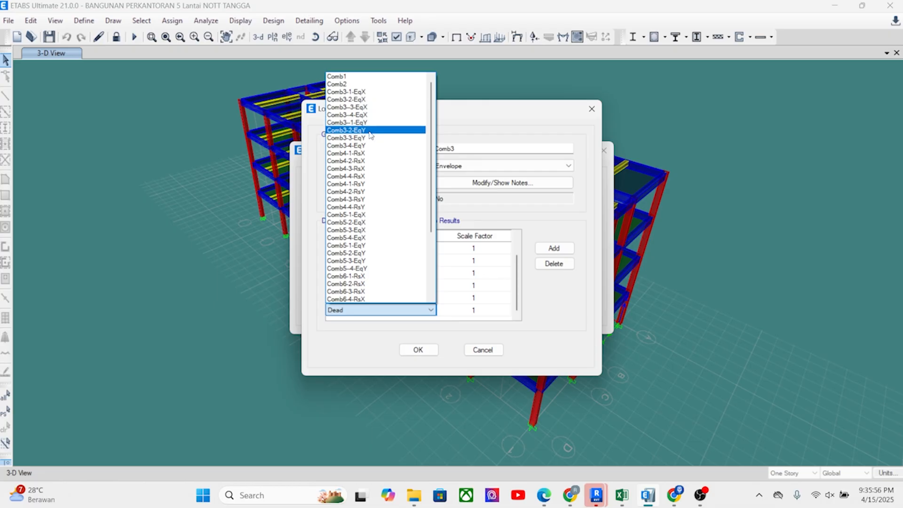
{"action": "left_click", "coordinate": [372, 130]}
Add the combination Comb3-3-EqY as the next load in the envelope combination
{"action": "left_click", "coordinate": [553, 248]}
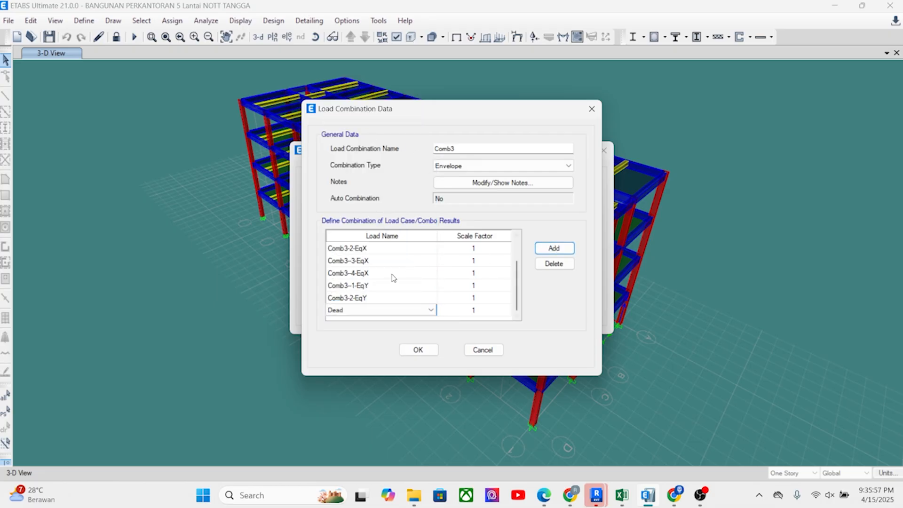
{"action": "left_click", "coordinate": [357, 309]}
{"action": "scroll", "coordinate": [363, 165], "scroll_direction": "up", "scroll_amount": 1}
{"action": "scroll", "coordinate": [364, 164], "scroll_direction": "up", "scroll_amount": 4}
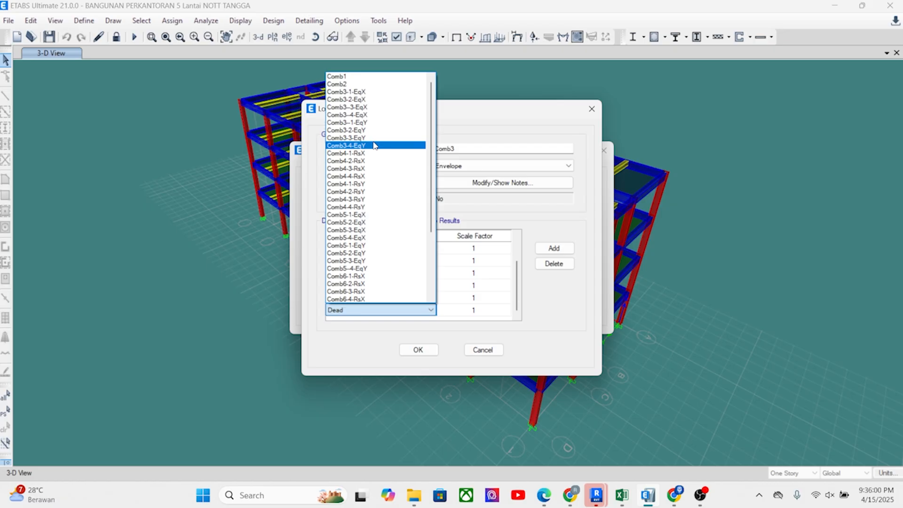
{"action": "left_click", "coordinate": [374, 137]}
{"action": "left_click", "coordinate": [553, 248]}
{"action": "left_click", "coordinate": [397, 309]}
{"action": "scroll", "coordinate": [358, 127], "scroll_direction": "up", "scroll_amount": 8}
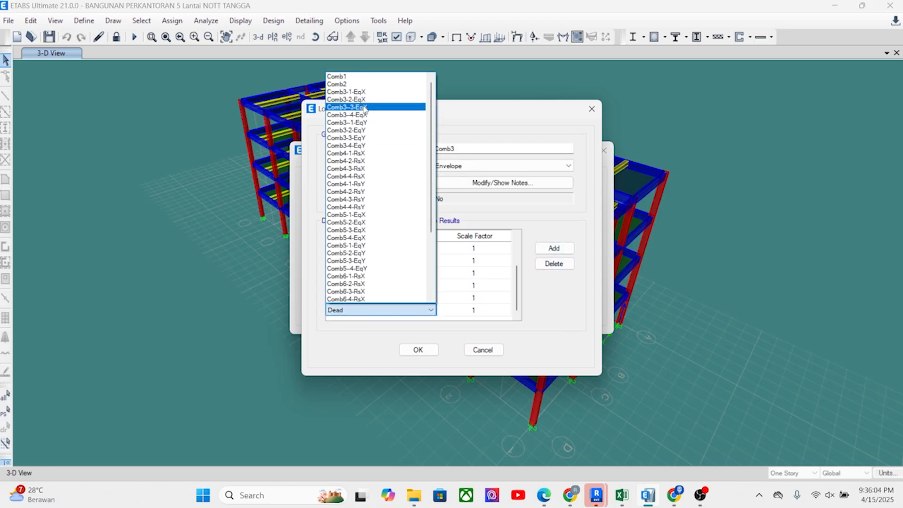
{"action": "left_click", "coordinate": [361, 112]}
Check the envelope's load list for repeated entries and delete the duplicate Comb3--4-EqX row at its end
{"action": "scroll", "coordinate": [392, 262], "scroll_direction": "up", "scroll_amount": 1}
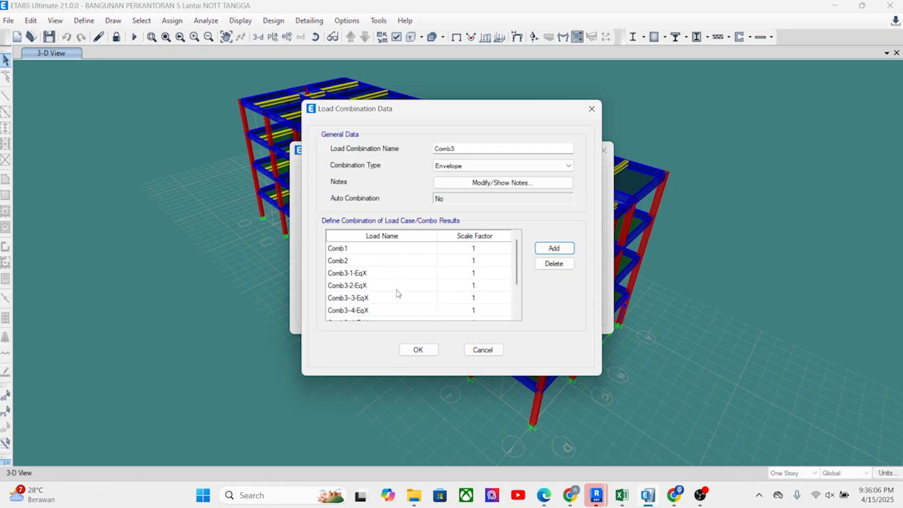
{"action": "scroll", "coordinate": [398, 293], "scroll_direction": "down", "scroll_amount": 1}
{"action": "scroll", "coordinate": [398, 294], "scroll_direction": "down", "scroll_amount": 1}
{"action": "scroll", "coordinate": [398, 293], "scroll_direction": "up", "scroll_amount": 1}
{"action": "scroll", "coordinate": [397, 295], "scroll_direction": "down", "scroll_amount": 1}
{"action": "scroll", "coordinate": [391, 298], "scroll_direction": "down", "scroll_amount": 1}
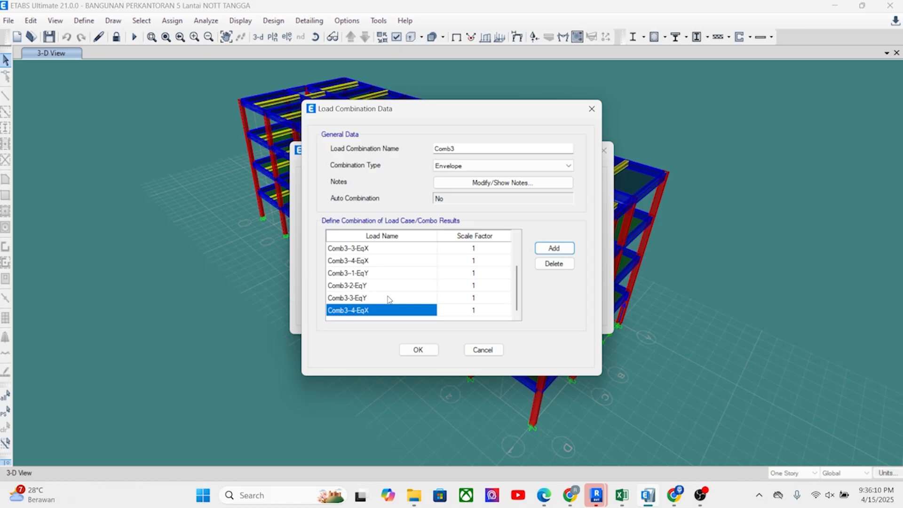
{"action": "left_click", "coordinate": [554, 264]}
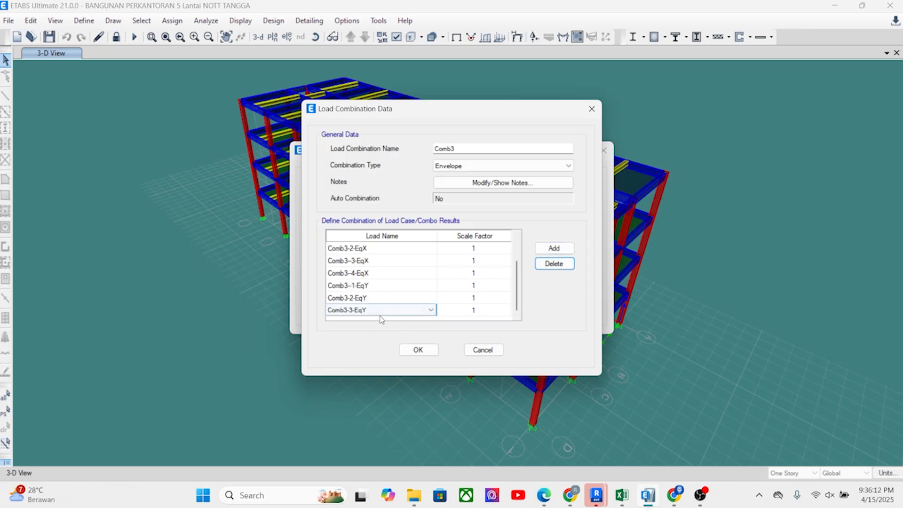
Add the combinations Comb3-4-EqY and Comb4-1-RsX to the envelope's load list
{"action": "left_click", "coordinate": [554, 248]}
{"action": "left_click", "coordinate": [409, 311]}
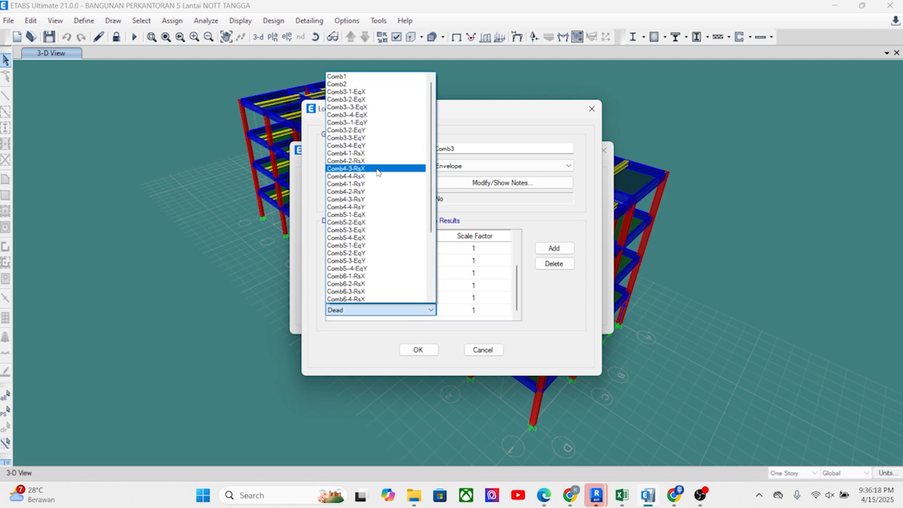
{"action": "left_click", "coordinate": [381, 146]}
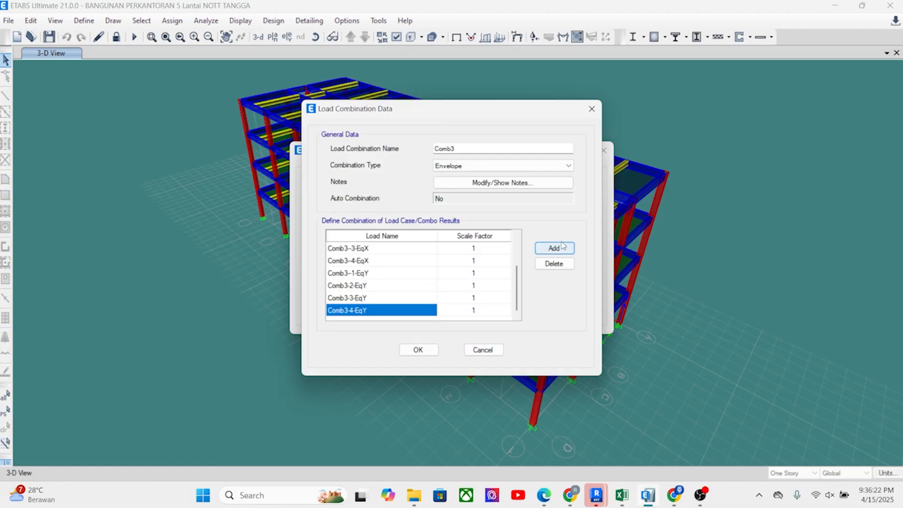
{"action": "left_click", "coordinate": [560, 250]}
{"action": "left_click", "coordinate": [389, 308]}
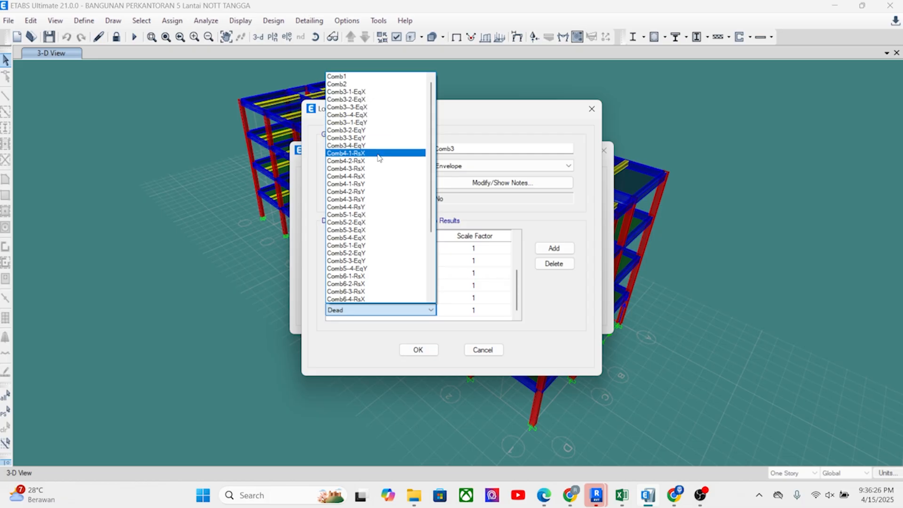
{"action": "left_click", "coordinate": [379, 153]}
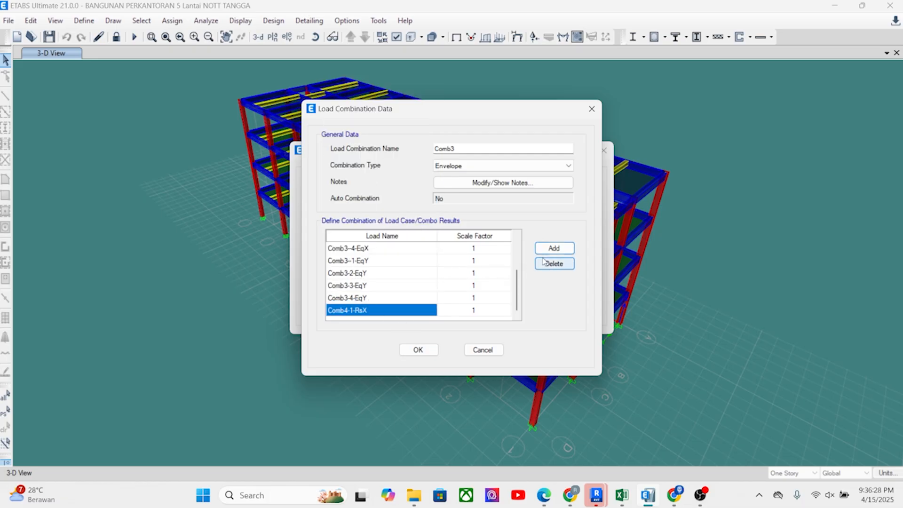
Add the combinations Comb4-2-RsX and Comb4-3-RsX to the envelope's load list
{"action": "left_click", "coordinate": [553, 247]}
{"action": "left_click", "coordinate": [393, 310]}
{"action": "scroll", "coordinate": [375, 178], "scroll_direction": "up", "scroll_amount": 3}
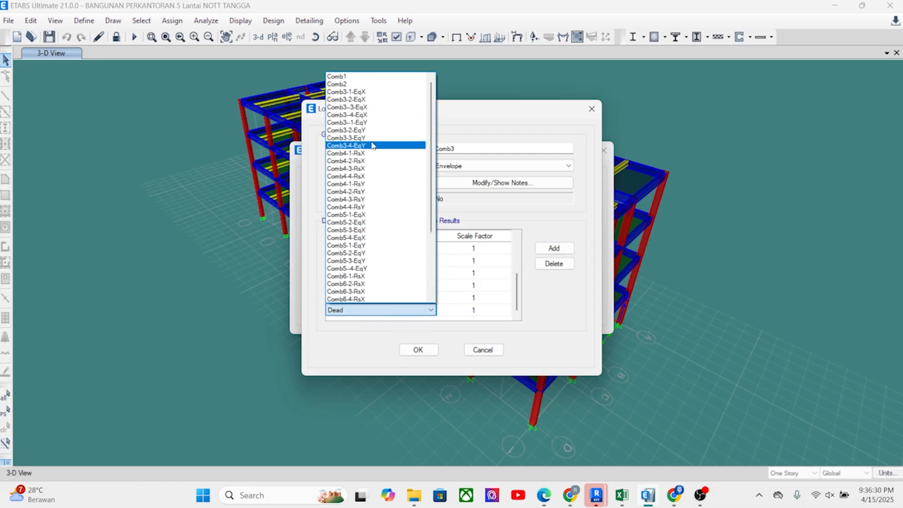
{"action": "left_click", "coordinate": [376, 155]}
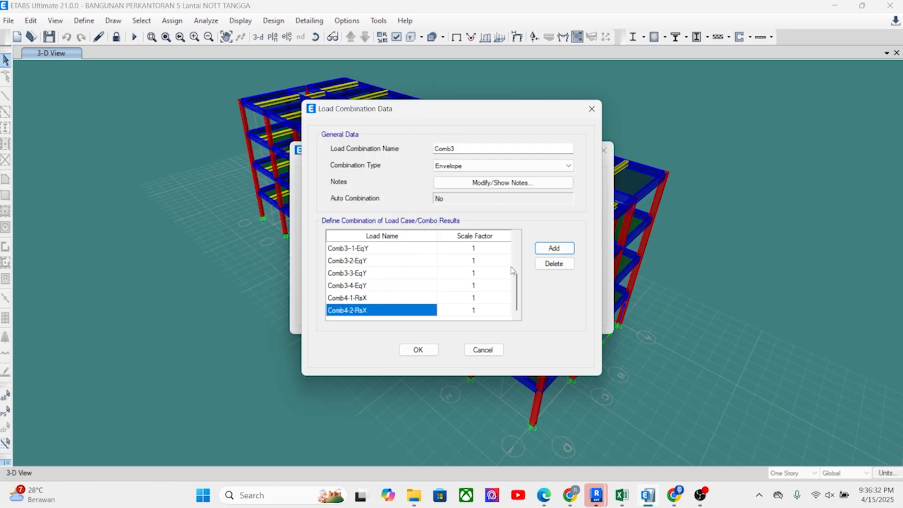
{"action": "left_click", "coordinate": [553, 248]}
{"action": "left_click", "coordinate": [429, 309]}
{"action": "scroll", "coordinate": [361, 167], "scroll_direction": "up", "scroll_amount": 4}
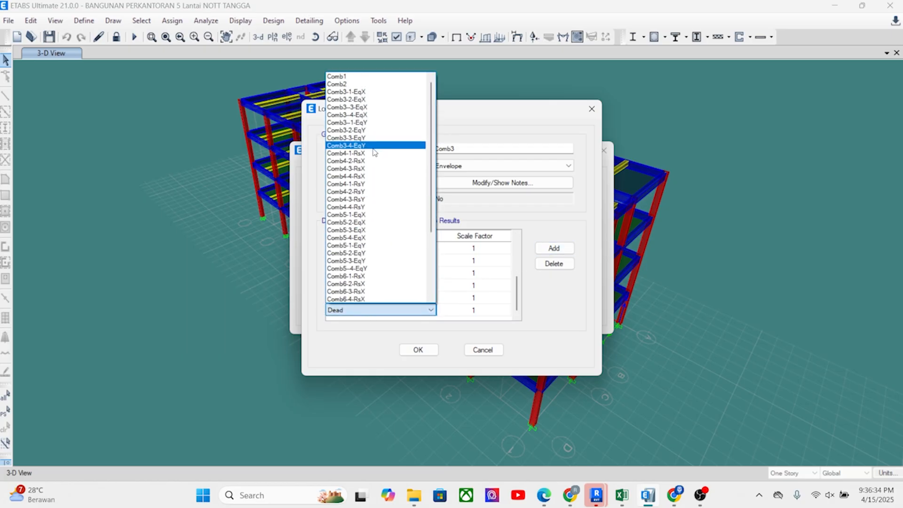
{"action": "left_click", "coordinate": [367, 169]}
Add the combinations Comb4-4-RsX and Comb4-1-RsY to the envelope's load list
{"action": "left_click", "coordinate": [554, 250]}
{"action": "left_click", "coordinate": [362, 311]}
{"action": "scroll", "coordinate": [361, 313], "scroll_direction": "down", "scroll_amount": 1}
{"action": "left_click", "coordinate": [372, 311]}
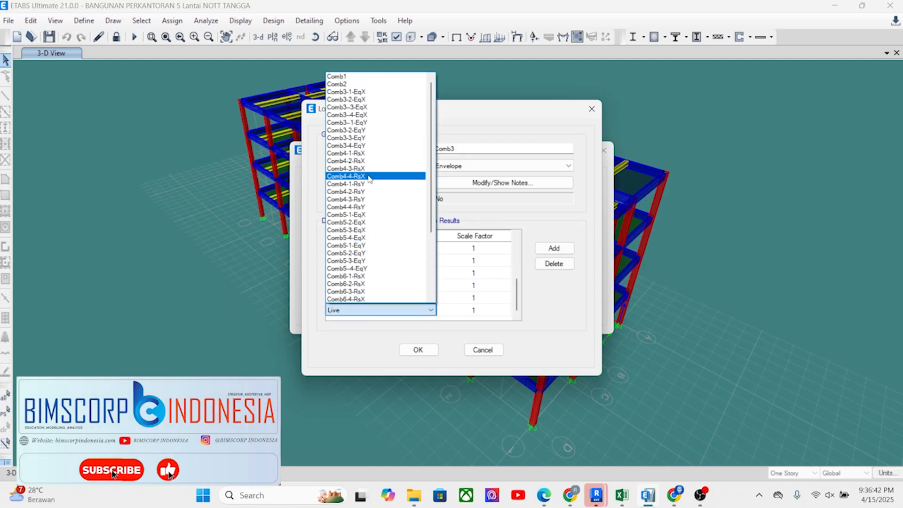
{"action": "left_click", "coordinate": [369, 176]}
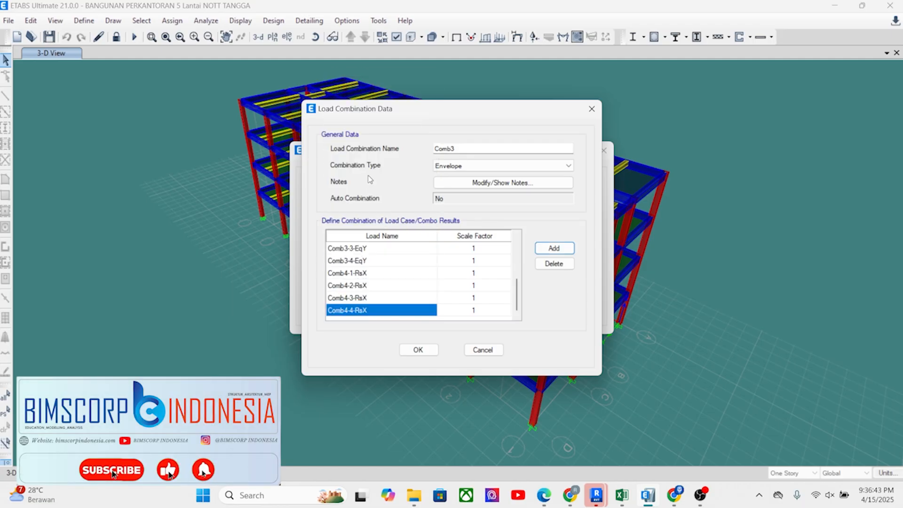
{"action": "left_click", "coordinate": [558, 253]}
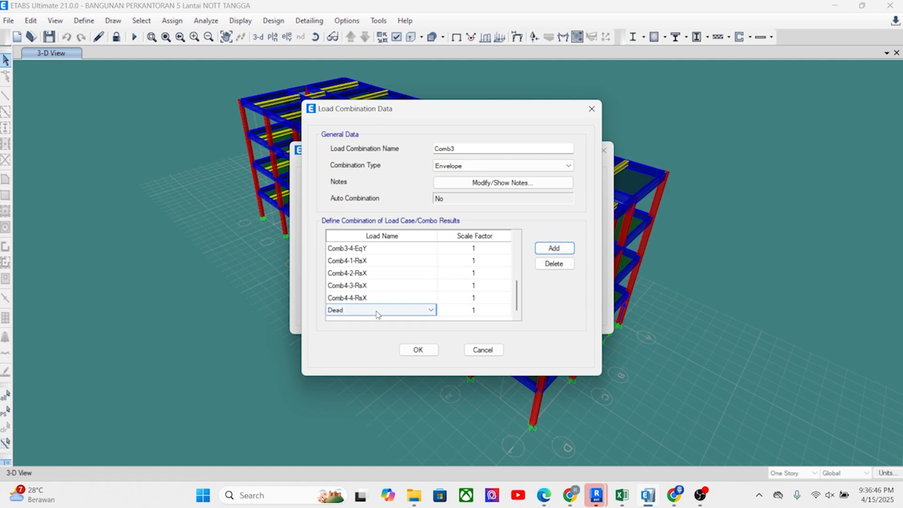
{"action": "left_click", "coordinate": [379, 311]}
{"action": "scroll", "coordinate": [374, 181], "scroll_direction": "up", "scroll_amount": 1}
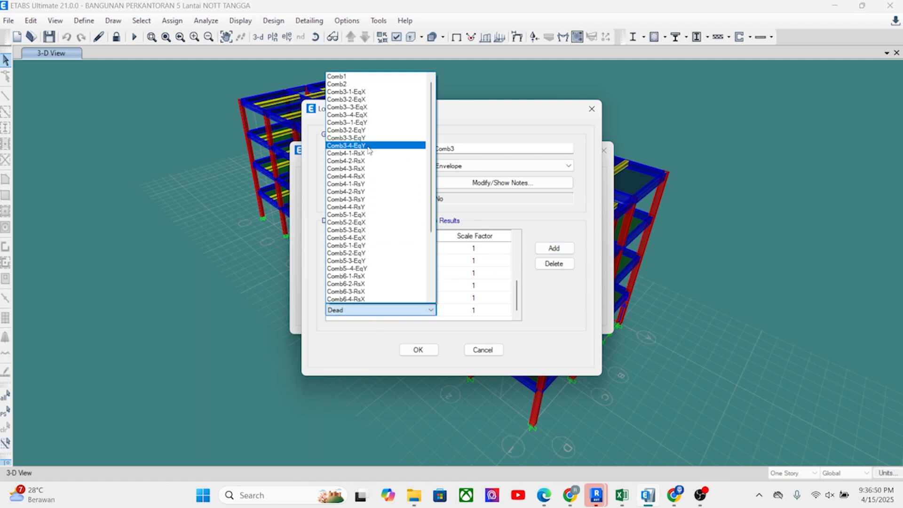
{"action": "left_click", "coordinate": [366, 185]}
Add the combinations Comb4-2-RsY and Comb4-3-RsY to the envelope's load list
{"action": "left_click", "coordinate": [554, 248]}
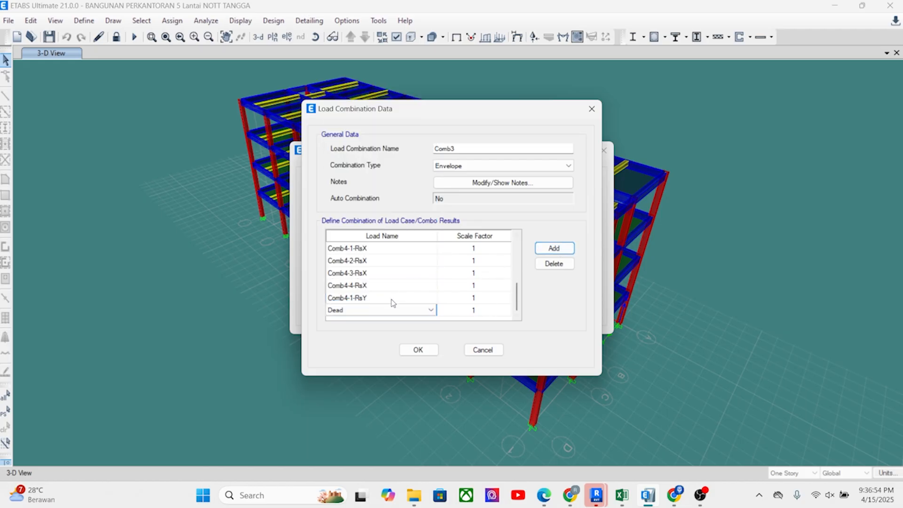
{"action": "left_click", "coordinate": [385, 310]}
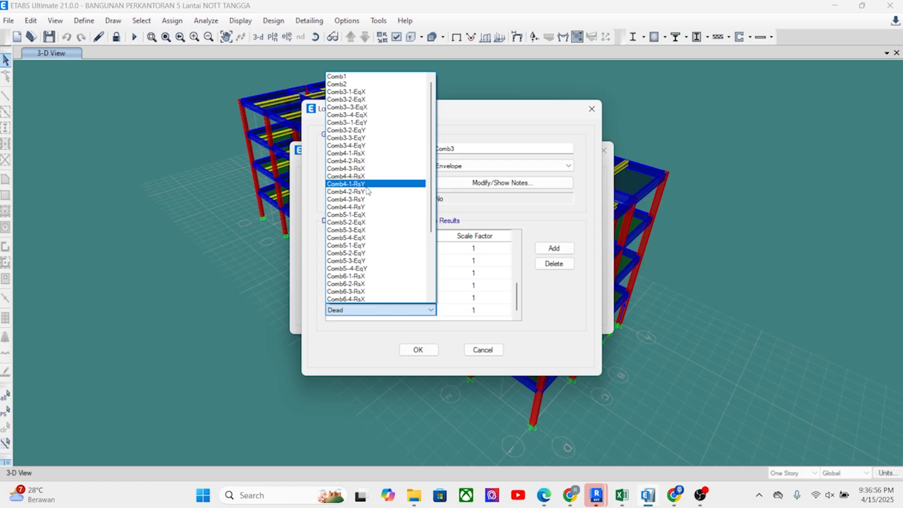
{"action": "left_click", "coordinate": [368, 191]}
{"action": "left_click", "coordinate": [554, 248]}
{"action": "left_click", "coordinate": [360, 309]}
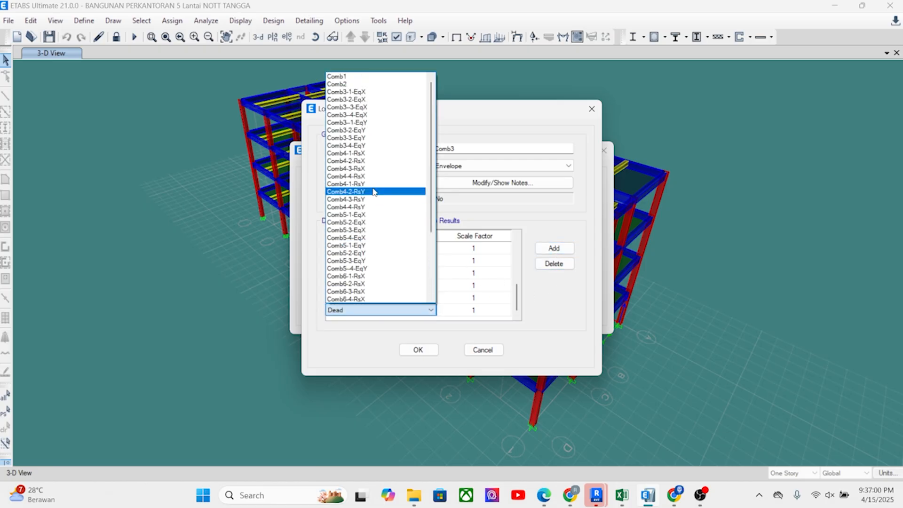
{"action": "left_click", "coordinate": [376, 199]}
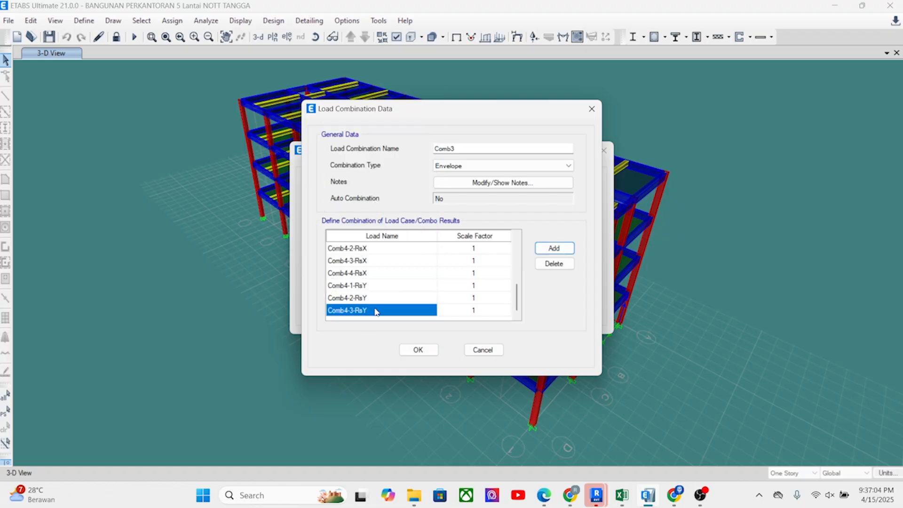
Add the combinations Comb4-4-RsY and Comb5-1-EqX to the envelope's load list
{"action": "left_click", "coordinate": [553, 247]}
{"action": "left_click", "coordinate": [371, 310]}
{"action": "scroll", "coordinate": [356, 219], "scroll_direction": "up", "scroll_amount": 3}
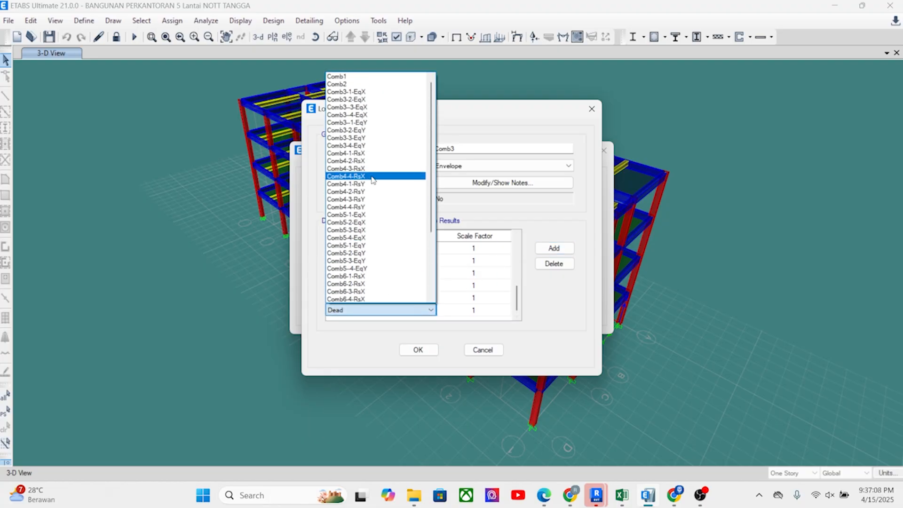
{"action": "left_click", "coordinate": [369, 208]}
{"action": "left_click", "coordinate": [553, 248]}
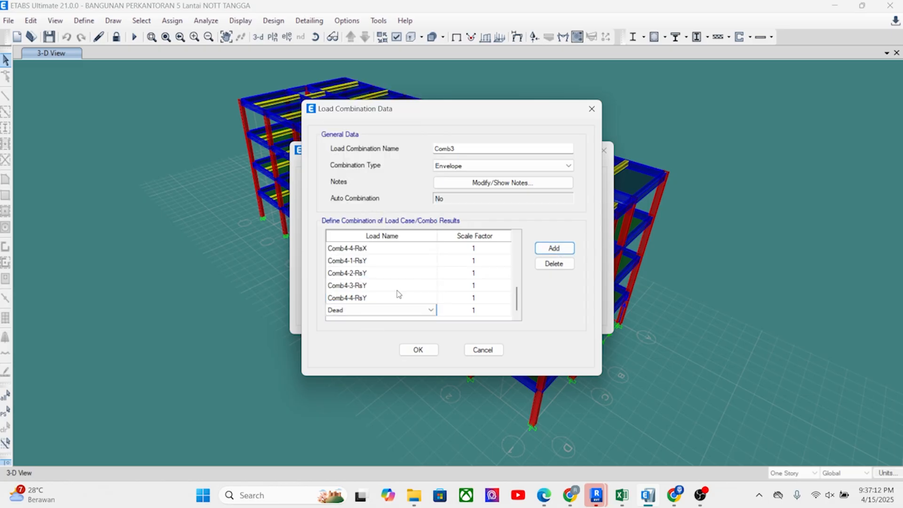
{"action": "left_click", "coordinate": [395, 310]}
{"action": "scroll", "coordinate": [392, 188], "scroll_direction": "up", "scroll_amount": 4}
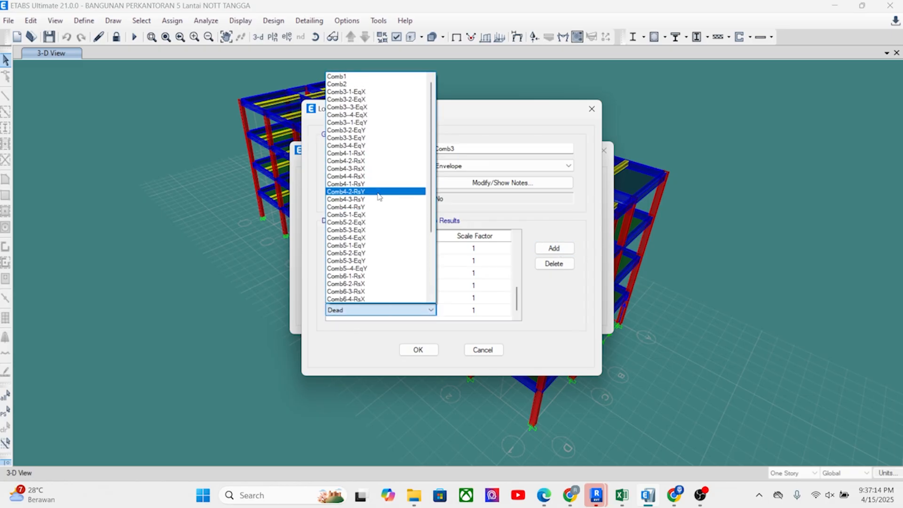
{"action": "left_click", "coordinate": [375, 215]}
Add the combinations Comb5-2-EqX and Comb5-3-EqX to the envelope's load list
{"action": "left_click", "coordinate": [554, 249]}
{"action": "left_click", "coordinate": [379, 310]}
{"action": "scroll", "coordinate": [376, 198], "scroll_direction": "up", "scroll_amount": 3}
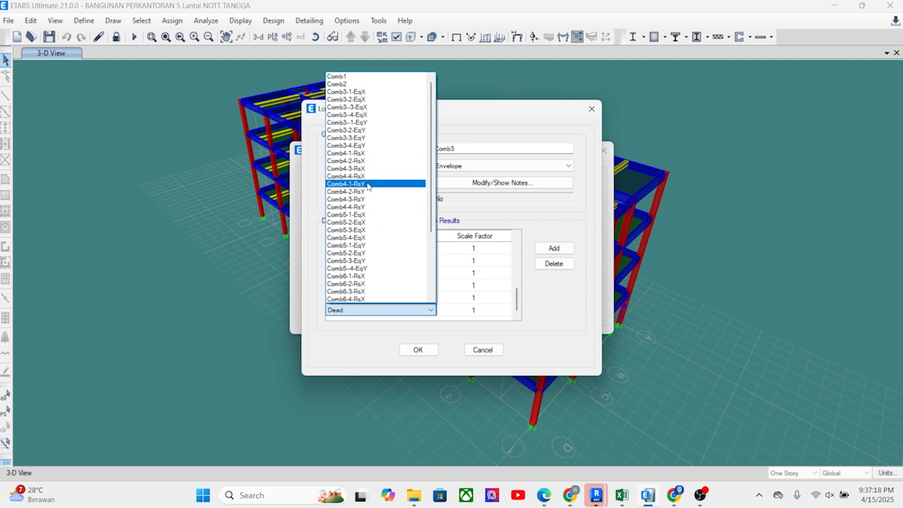
{"action": "left_click", "coordinate": [376, 221]}
{"action": "left_click", "coordinate": [553, 248]}
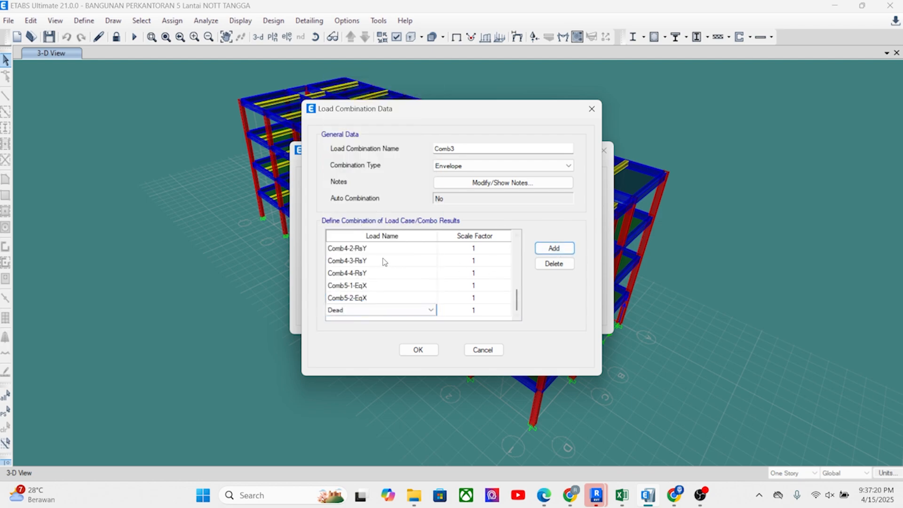
{"action": "left_click", "coordinate": [372, 309]}
{"action": "scroll", "coordinate": [370, 209], "scroll_direction": "up", "scroll_amount": 4}
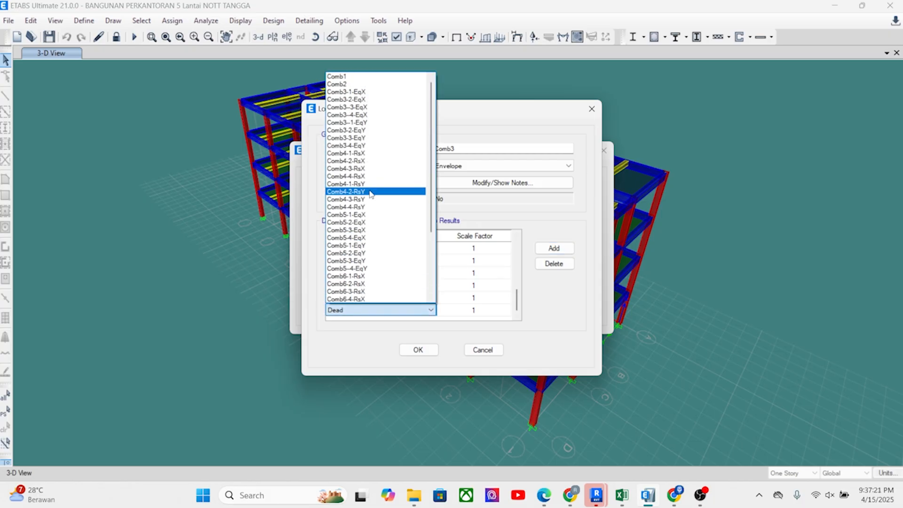
{"action": "left_click", "coordinate": [365, 231]}
Add the combination Comb5-4-EqX to the envelope's load list
{"action": "left_click", "coordinate": [554, 248]}
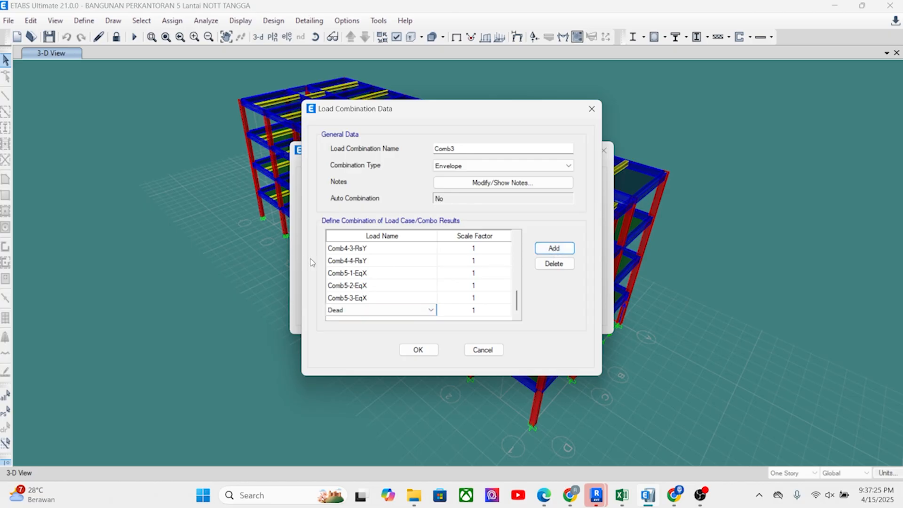
{"action": "left_click", "coordinate": [376, 311]}
{"action": "scroll", "coordinate": [362, 163], "scroll_direction": "up", "scroll_amount": 2}
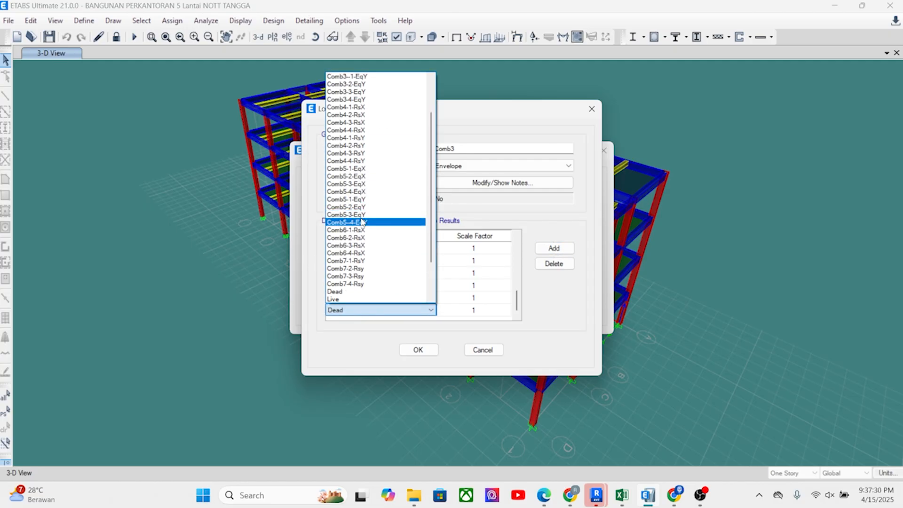
{"action": "left_click", "coordinate": [362, 222]}
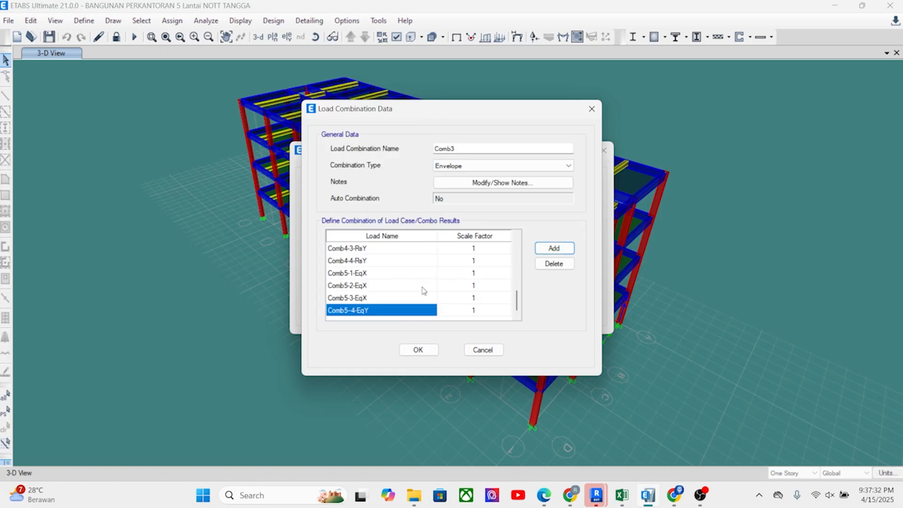
{"action": "left_click", "coordinate": [393, 310]}
{"action": "left_click", "coordinate": [389, 313]}
{"action": "scroll", "coordinate": [374, 160], "scroll_direction": "up", "scroll_amount": 2}
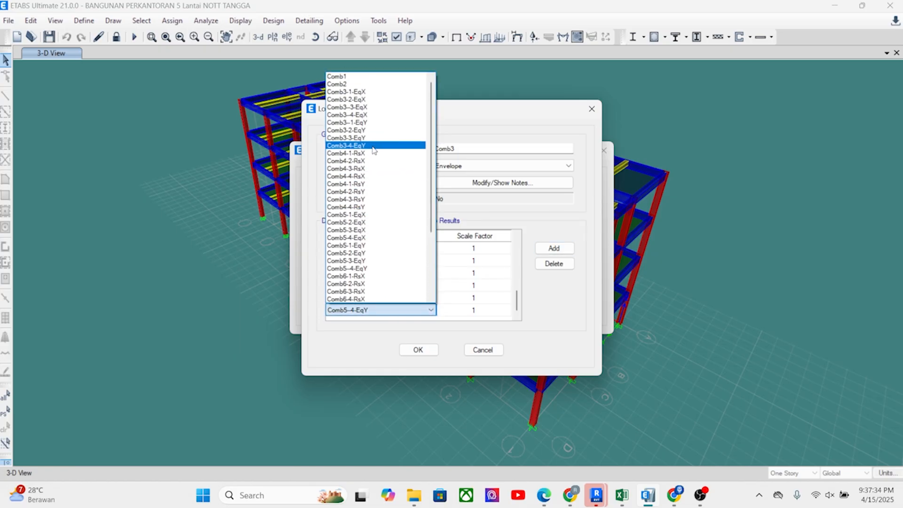
{"action": "left_click", "coordinate": [369, 237]}
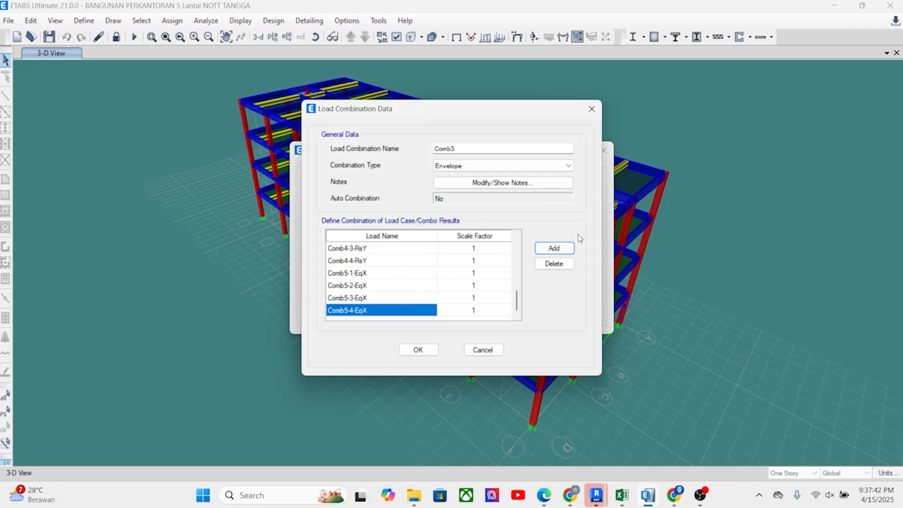
Add the combinations Comb5-1-EqY and Comb5-2-EqY to the envelope's load list
{"action": "left_click", "coordinate": [550, 247]}
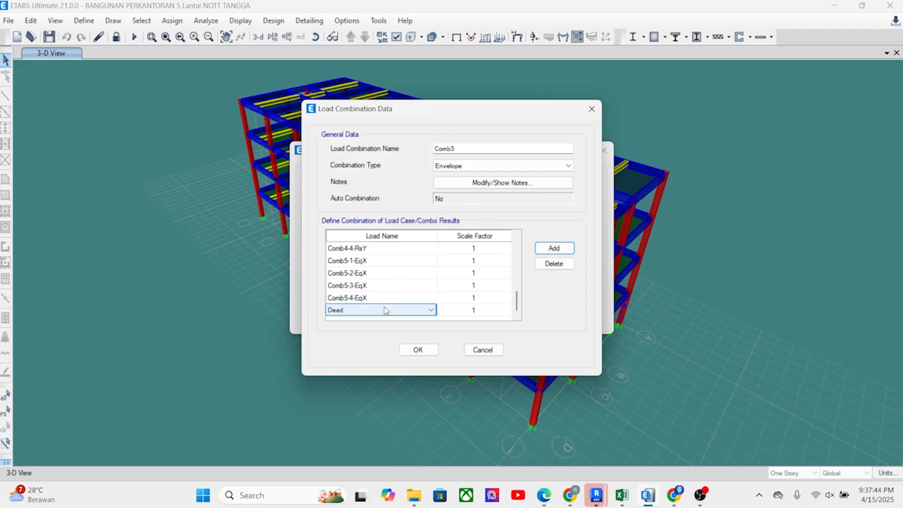
{"action": "left_click", "coordinate": [385, 310]}
{"action": "scroll", "coordinate": [372, 211], "scroll_direction": "up", "scroll_amount": 5}
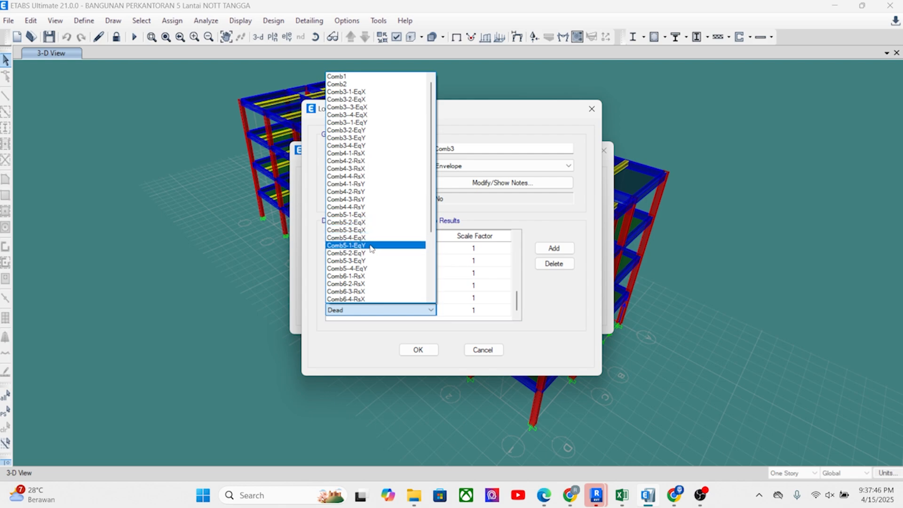
{"action": "left_click", "coordinate": [371, 245]}
{"action": "left_click", "coordinate": [554, 248]}
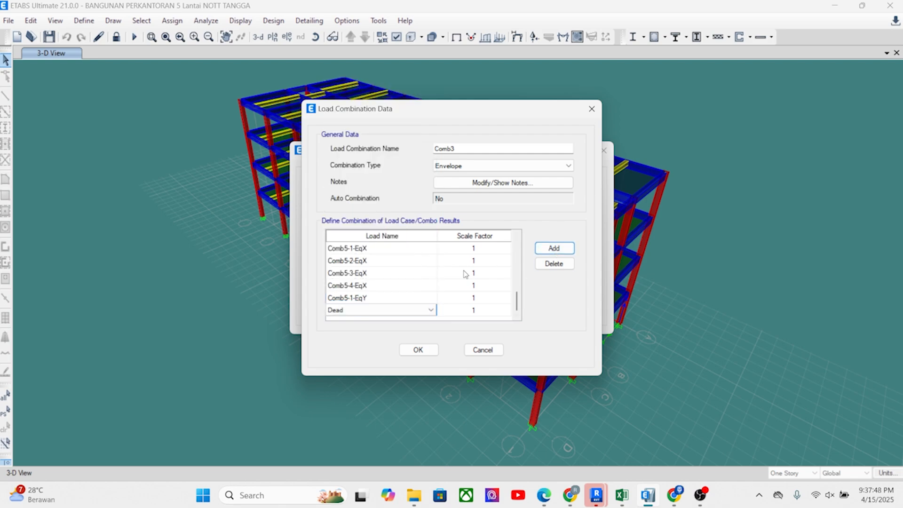
{"action": "left_click", "coordinate": [380, 311]}
{"action": "scroll", "coordinate": [372, 226], "scroll_direction": "up", "scroll_amount": 5}
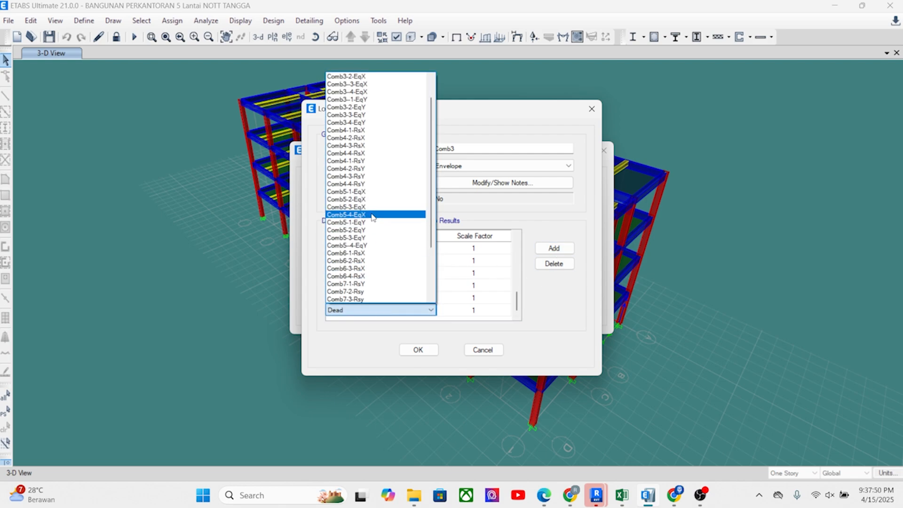
{"action": "left_click", "coordinate": [372, 230]}
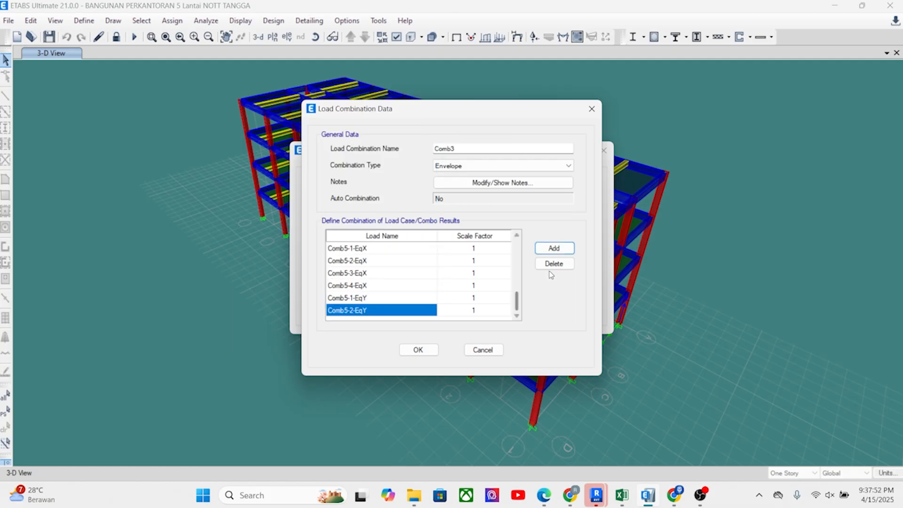
Add the combinations Comb5-3-EqY and Comb5--4-EqY to the envelope's load list
{"action": "left_click", "coordinate": [554, 247]}
{"action": "left_click", "coordinate": [391, 310]}
{"action": "scroll", "coordinate": [375, 235], "scroll_direction": "up", "scroll_amount": 5}
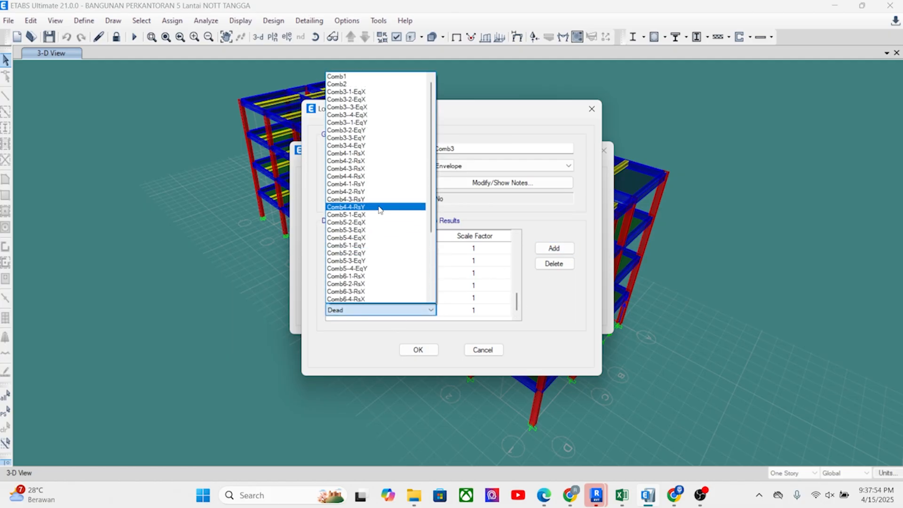
{"action": "left_click", "coordinate": [378, 260]}
{"action": "left_click", "coordinate": [554, 248]}
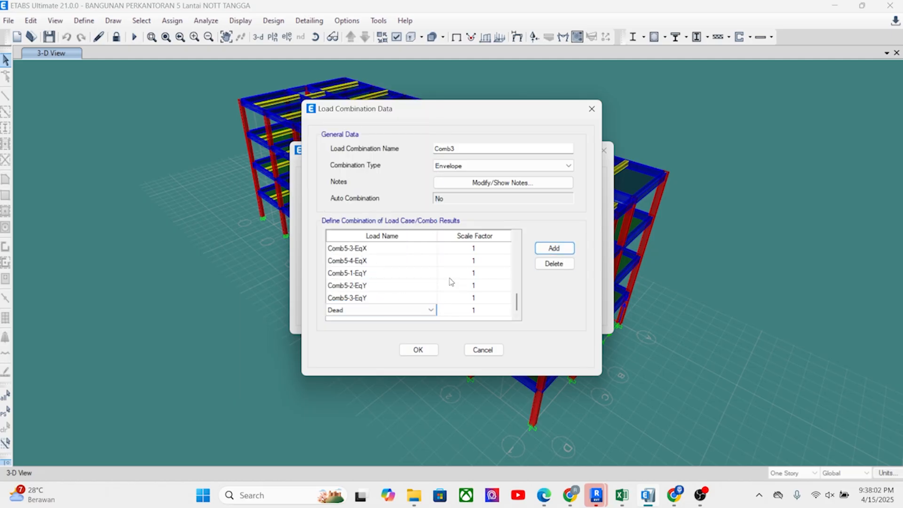
{"action": "left_click", "coordinate": [373, 308]}
{"action": "scroll", "coordinate": [369, 202], "scroll_direction": "up", "scroll_amount": 5}
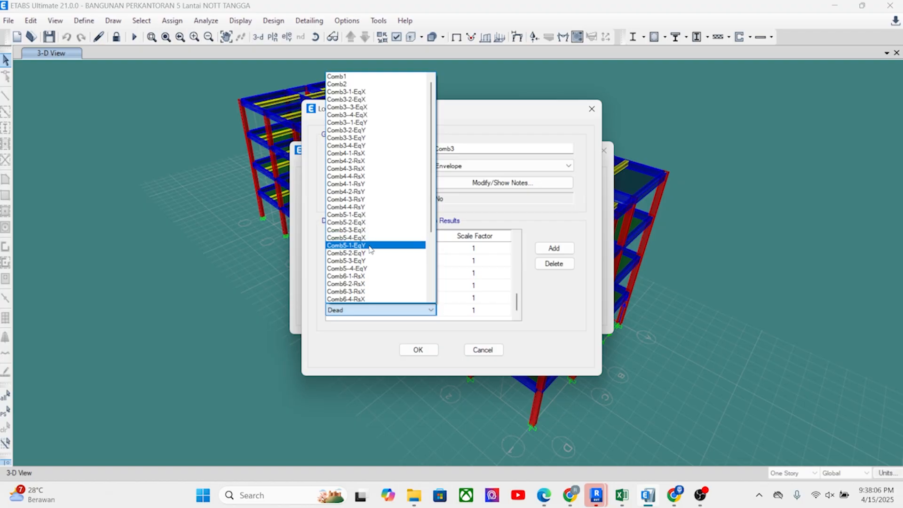
{"action": "left_click", "coordinate": [371, 269]}
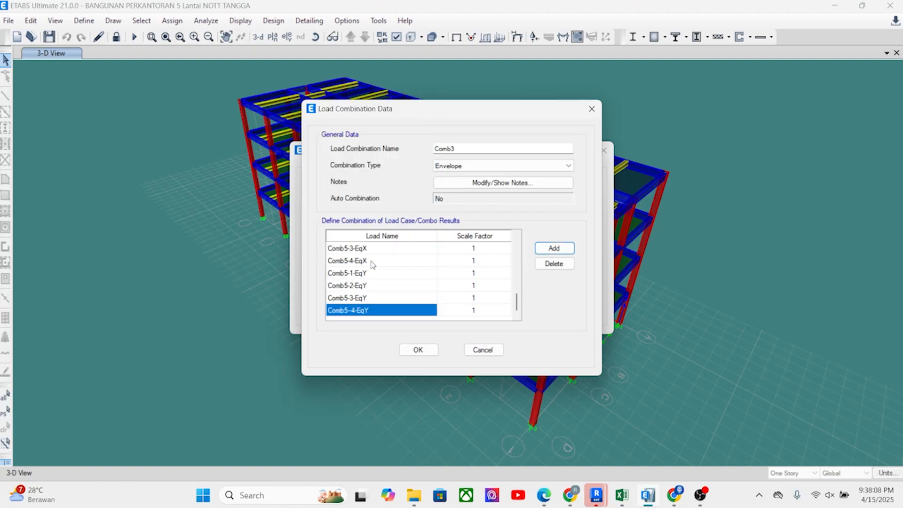
Add the combinations Comb6-1-RsX and Comb6-2-RsX to the envelope's load list
{"action": "left_click", "coordinate": [554, 248]}
{"action": "left_click", "coordinate": [430, 310]}
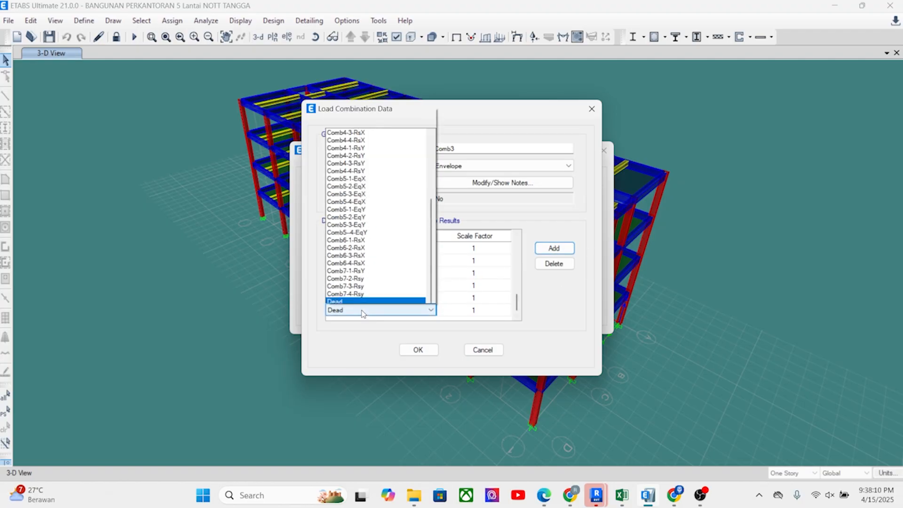
{"action": "scroll", "coordinate": [372, 255], "scroll_direction": "up", "scroll_amount": 1}
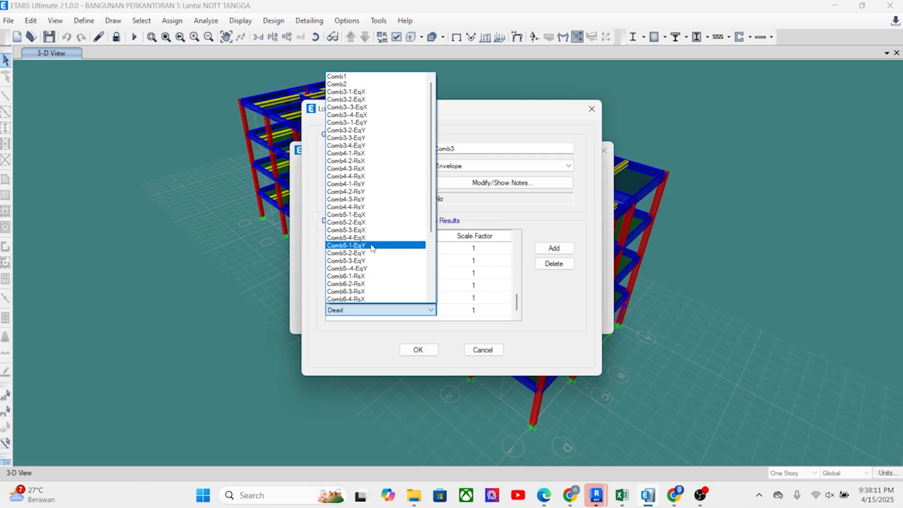
{"action": "left_click", "coordinate": [370, 276]}
{"action": "left_click", "coordinate": [554, 247]}
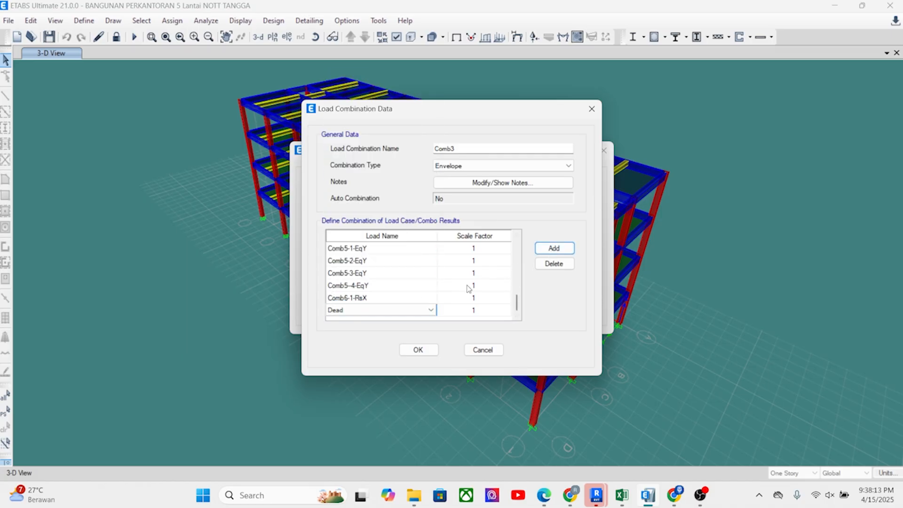
{"action": "left_click", "coordinate": [389, 310]}
{"action": "scroll", "coordinate": [374, 245], "scroll_direction": "up", "scroll_amount": 2}
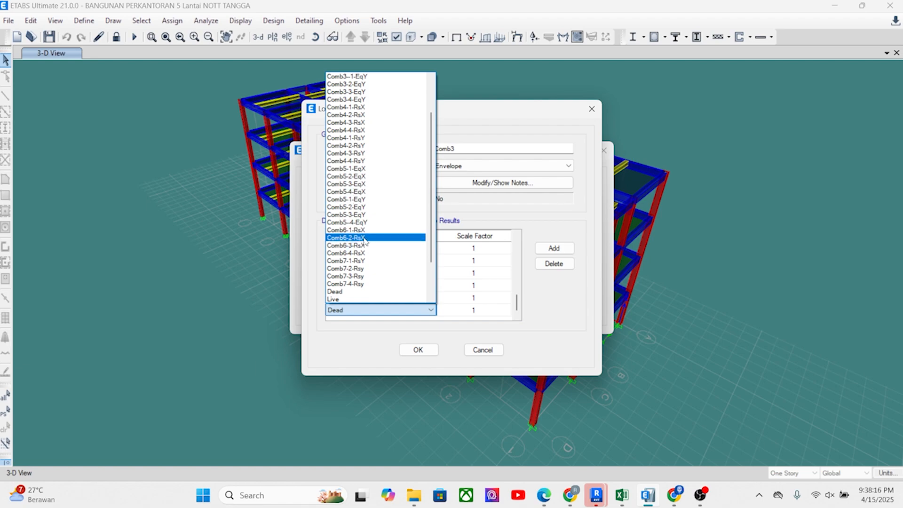
{"action": "left_click", "coordinate": [365, 237]}
Add the combinations Comb6-3-RsX and Comb6-4-RsX to the envelope's load list
{"action": "left_click", "coordinate": [554, 247]}
{"action": "left_click", "coordinate": [349, 309]}
{"action": "scroll", "coordinate": [355, 243], "scroll_direction": "up", "scroll_amount": 1}
{"action": "scroll", "coordinate": [356, 243], "scroll_direction": "up", "scroll_amount": 2}
{"action": "left_click", "coordinate": [372, 265]}
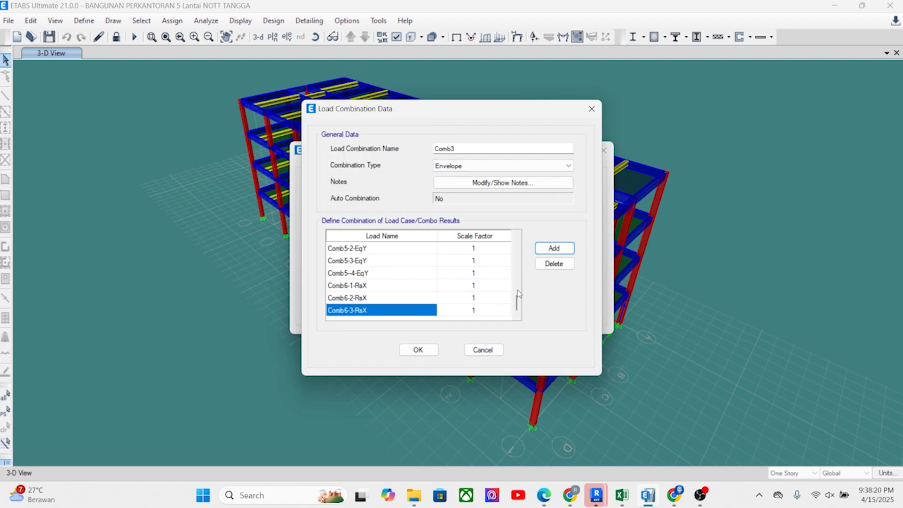
{"action": "left_click", "coordinate": [554, 248]}
{"action": "left_click", "coordinate": [369, 310]}
{"action": "scroll", "coordinate": [359, 254], "scroll_direction": "up", "scroll_amount": 2}
{"action": "scroll", "coordinate": [360, 254], "scroll_direction": "up", "scroll_amount": 2}
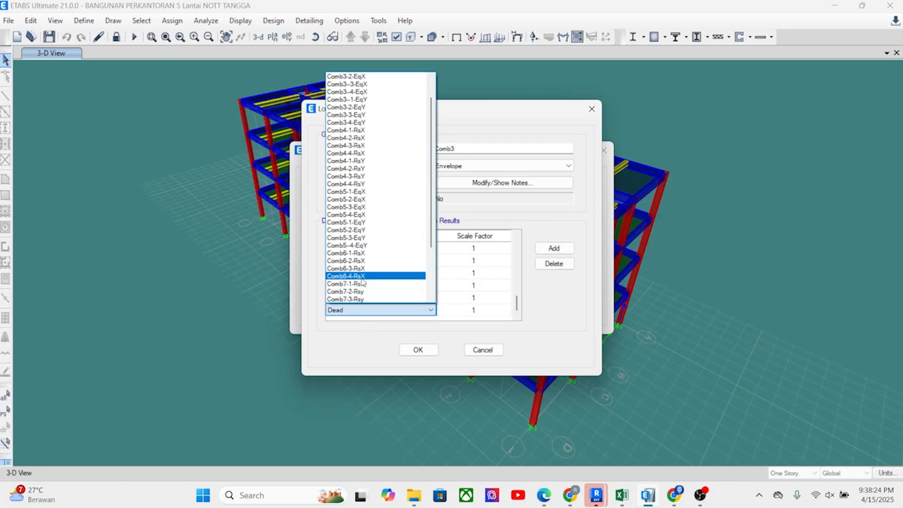
{"action": "left_click", "coordinate": [362, 277]}
Add the combination Comb7-1-RsY to the envelope's load list, followed by one more load row
{"action": "left_click", "coordinate": [554, 248]}
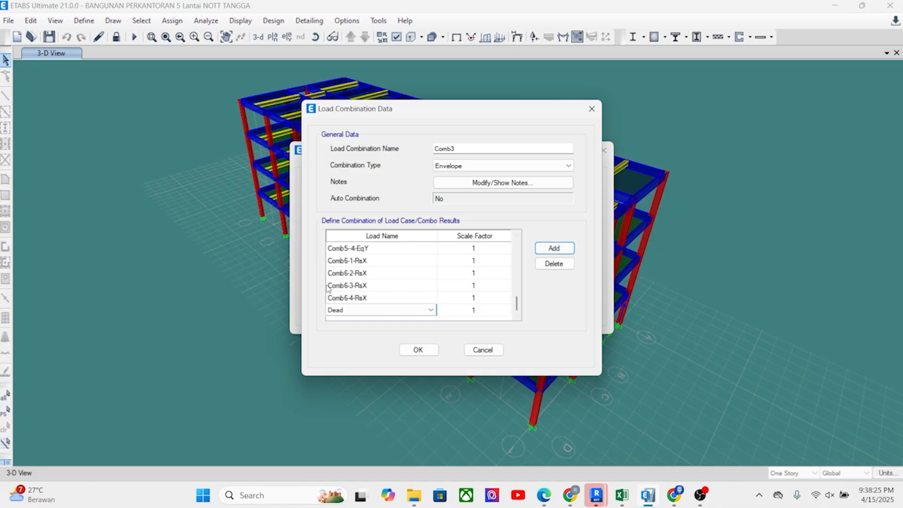
{"action": "left_click", "coordinate": [369, 310]}
{"action": "scroll", "coordinate": [362, 254], "scroll_direction": "up", "scroll_amount": 3}
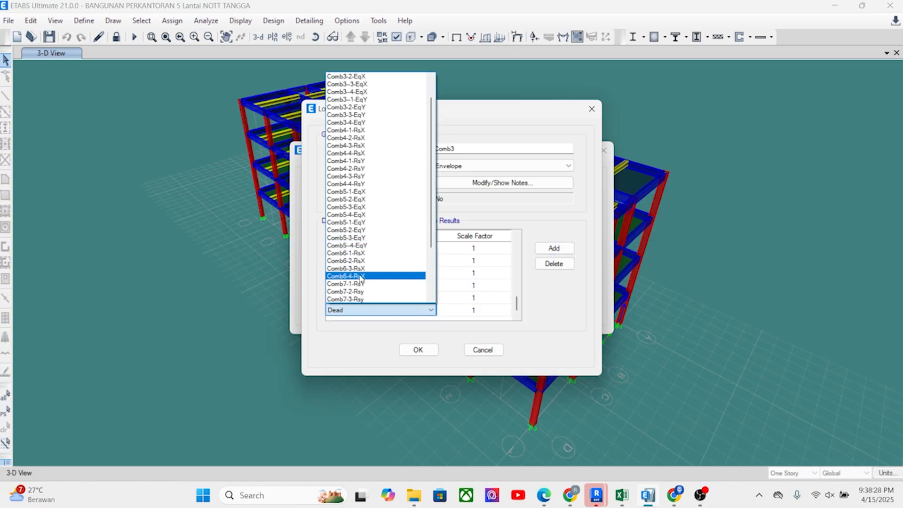
{"action": "scroll", "coordinate": [367, 268], "scroll_direction": "down", "scroll_amount": 1}
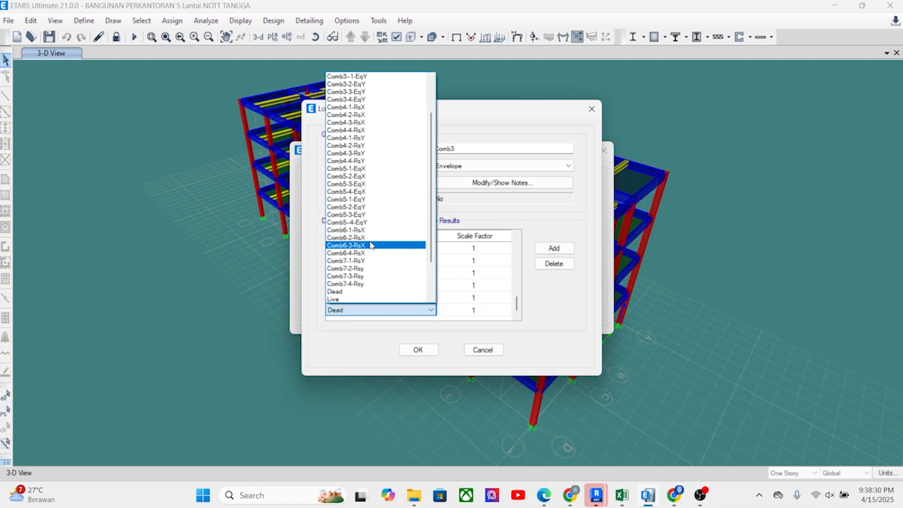
{"action": "left_click", "coordinate": [371, 260]}
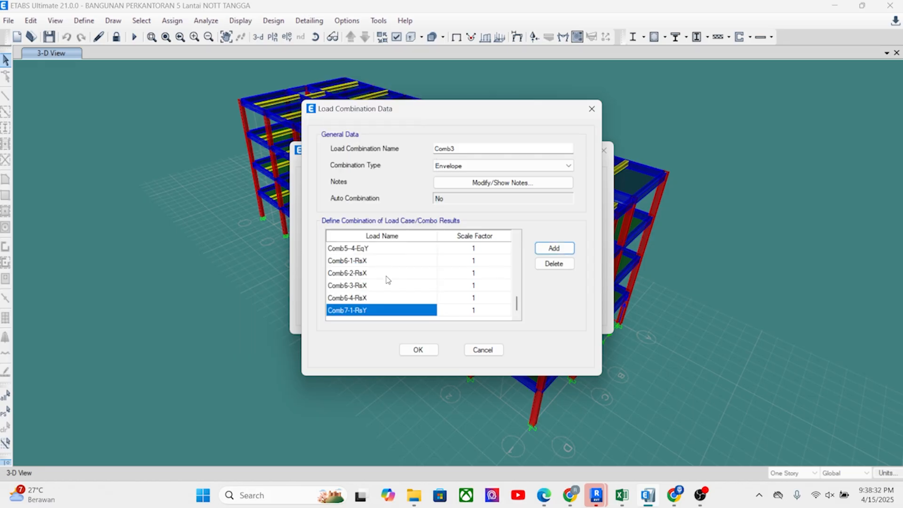
{"action": "left_click", "coordinate": [553, 250]}
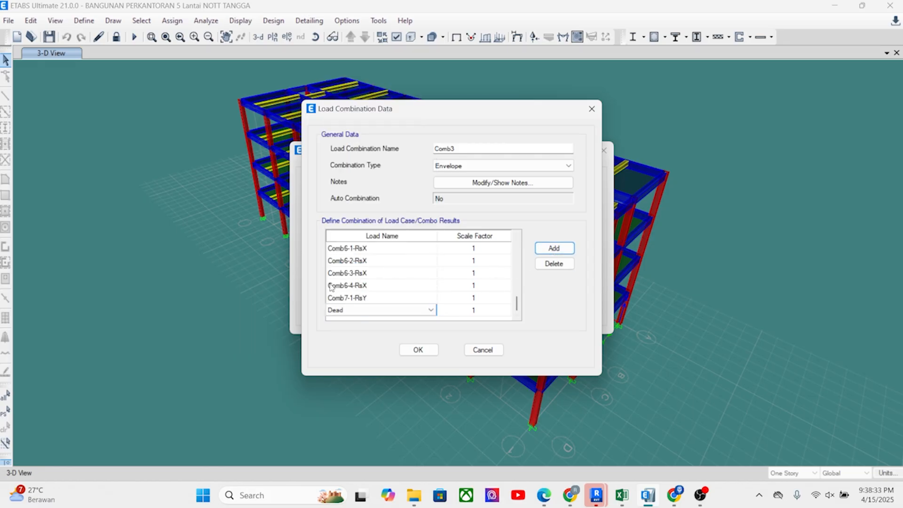
Add the combinations Comb7-2-Rsy and Comb7-3-Rsy to the envelope's load list
{"action": "left_click", "coordinate": [363, 310]}
{"action": "left_click", "coordinate": [367, 221]}
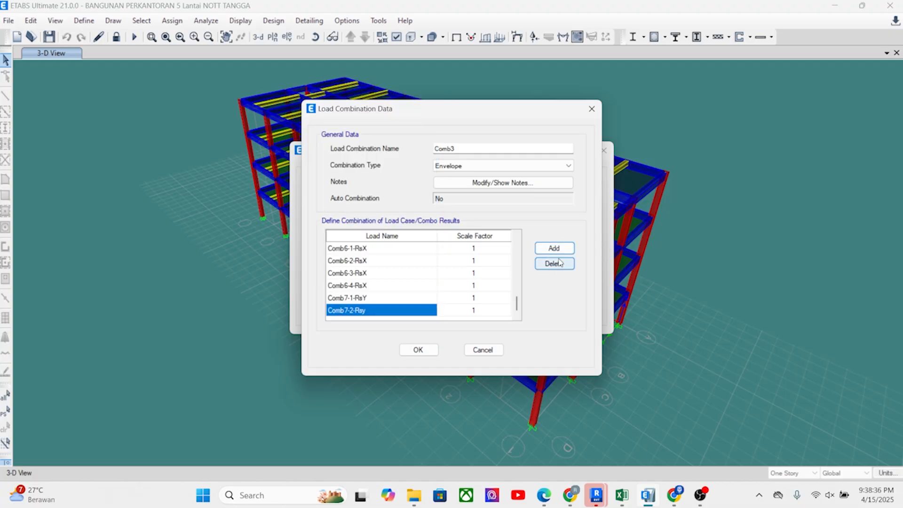
{"action": "left_click", "coordinate": [561, 251]}
{"action": "left_click", "coordinate": [363, 310]}
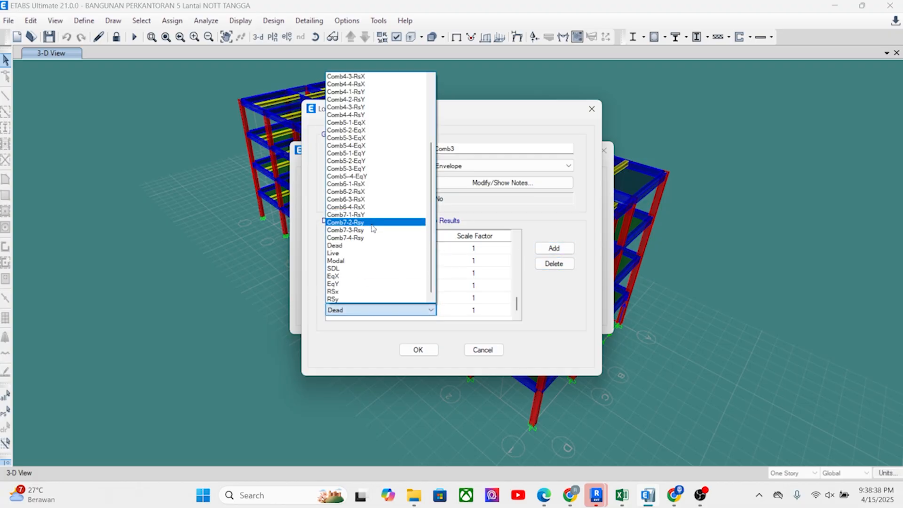
{"action": "left_click", "coordinate": [371, 230]}
Add the combination Comb7-4-Rsy to the envelope's load list in a new row
{"action": "left_click", "coordinate": [553, 248]}
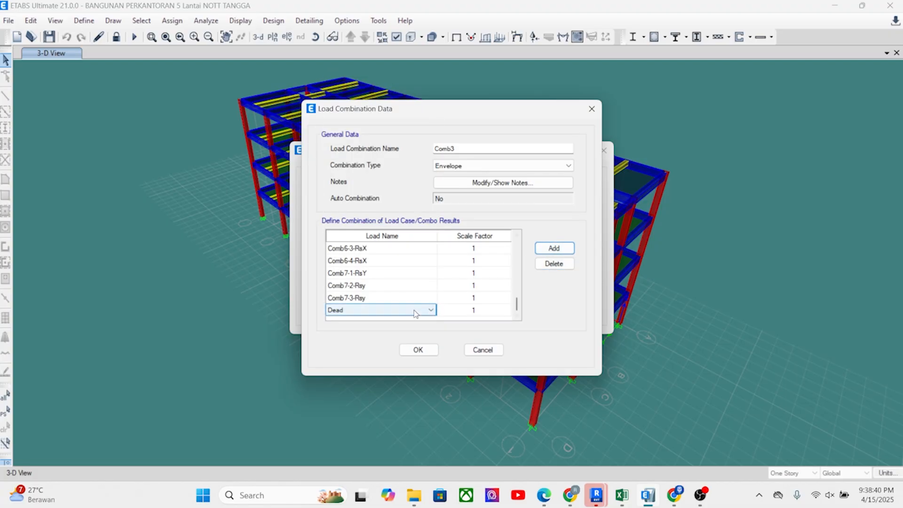
{"action": "left_click", "coordinate": [414, 310]}
{"action": "scroll", "coordinate": [377, 281], "scroll_direction": "down", "scroll_amount": 1}
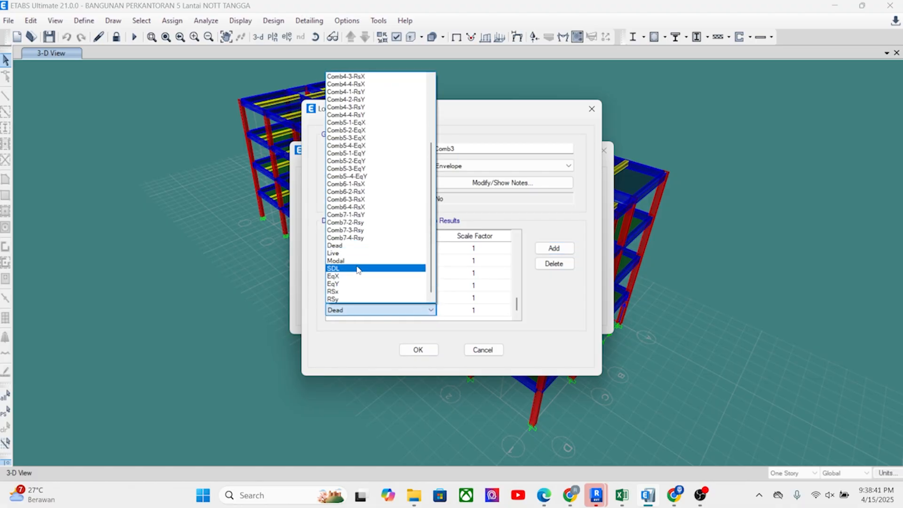
{"action": "left_click", "coordinate": [370, 245]}
{"action": "left_click", "coordinate": [370, 311]}
{"action": "left_click", "coordinate": [364, 310]}
{"action": "scroll", "coordinate": [362, 282], "scroll_direction": "down", "scroll_amount": 2}
{"action": "left_click", "coordinate": [373, 260]}
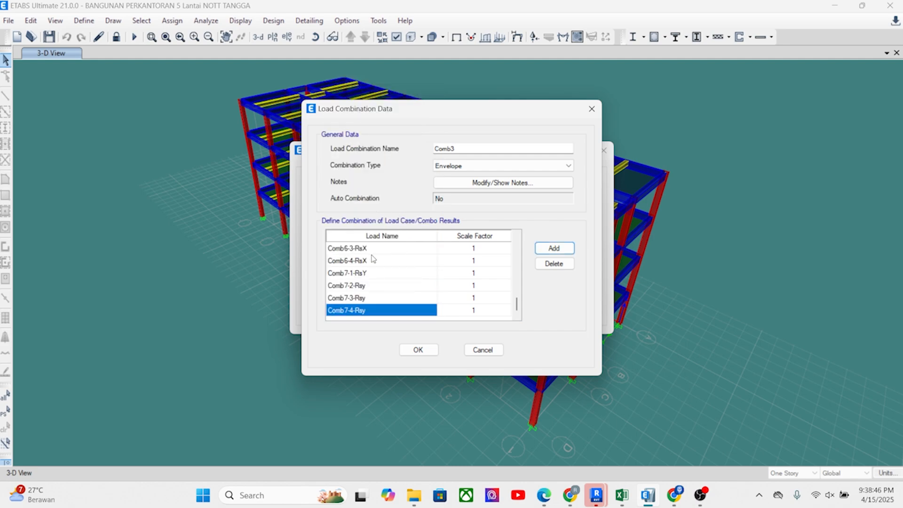
Name the combination Envelope and save it together with the list of load combinations
{"action": "double_click", "coordinate": [448, 150]}
{"action": "type", "text": "Envelope"}
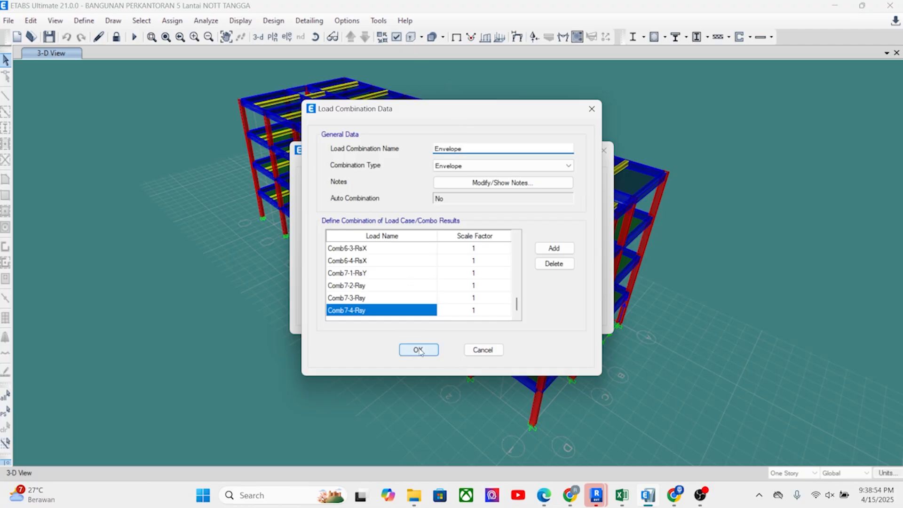
{"action": "left_click", "coordinate": [419, 350]}
{"action": "left_click", "coordinate": [498, 311]}
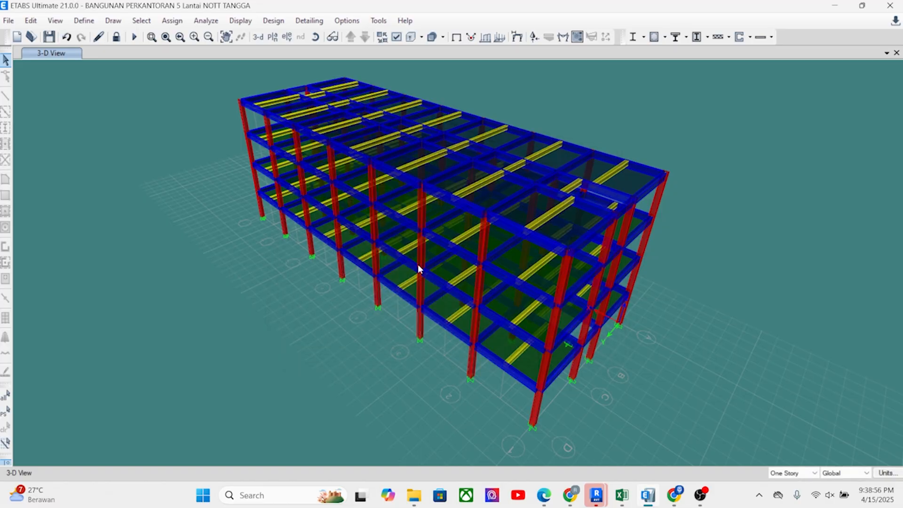
{"action": "middle_click_drag", "start_coordinate": [640, 343], "coordinate": [449, 338], "text": "shift"}
{"action": "middle_click_drag", "start_coordinate": [516, 313], "coordinate": [629, 301], "text": "shift"}
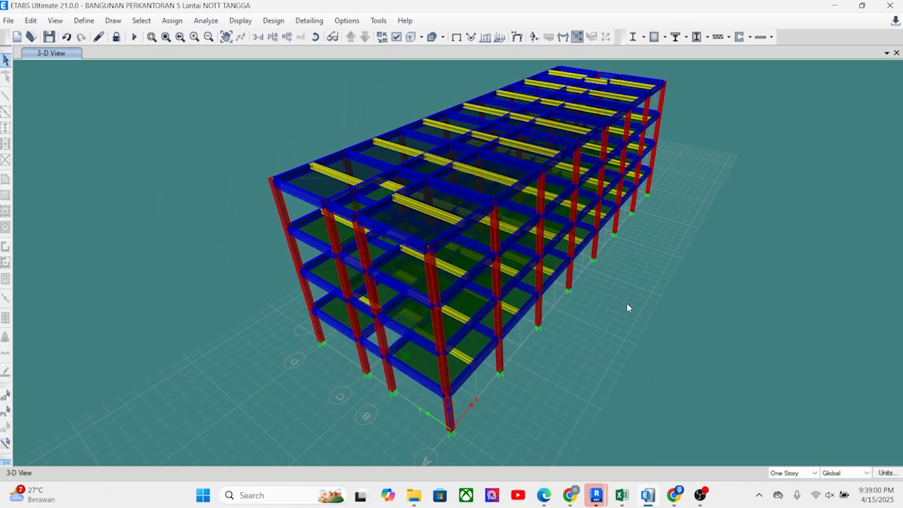
{"action": "mouse_move", "coordinate": [309, 369]}
{"action": "middle_mouse_down", "text": "shift"}
{"action": "mouse_move", "coordinate": [455, 362]}
{"action": "mouse_move", "coordinate": [543, 342]}
{"action": "mouse_move", "coordinate": [533, 349]}
{"action": "middle_mouse_up", "text": "shift"}
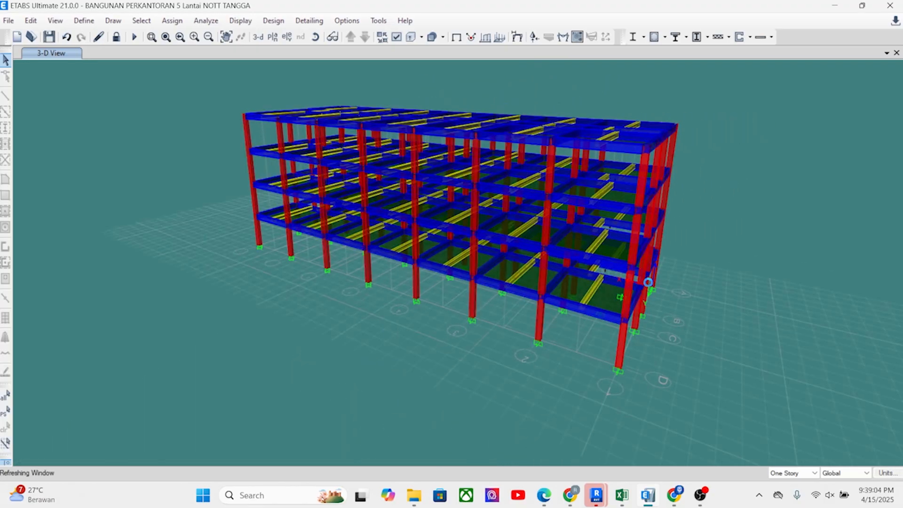
{"action": "middle_click_drag", "start_coordinate": [713, 274], "coordinate": [677, 312], "text": "shift"}
Review the full list of defined load combinations and close it
{"action": "left_click", "coordinate": [83, 21]}
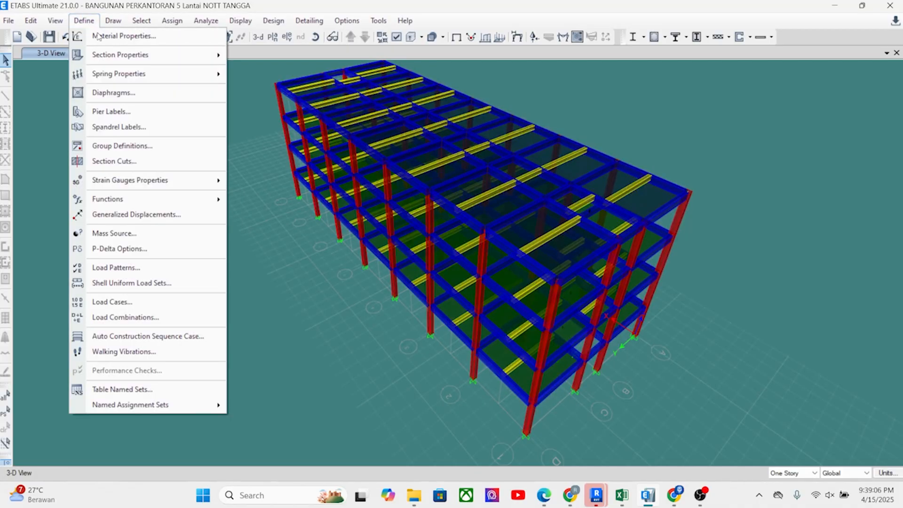
{"action": "left_click", "coordinate": [137, 318]}
{"action": "scroll", "coordinate": [382, 262], "scroll_direction": "down", "scroll_amount": 10}
{"action": "scroll", "coordinate": [399, 288], "scroll_direction": "up", "scroll_amount": 10}
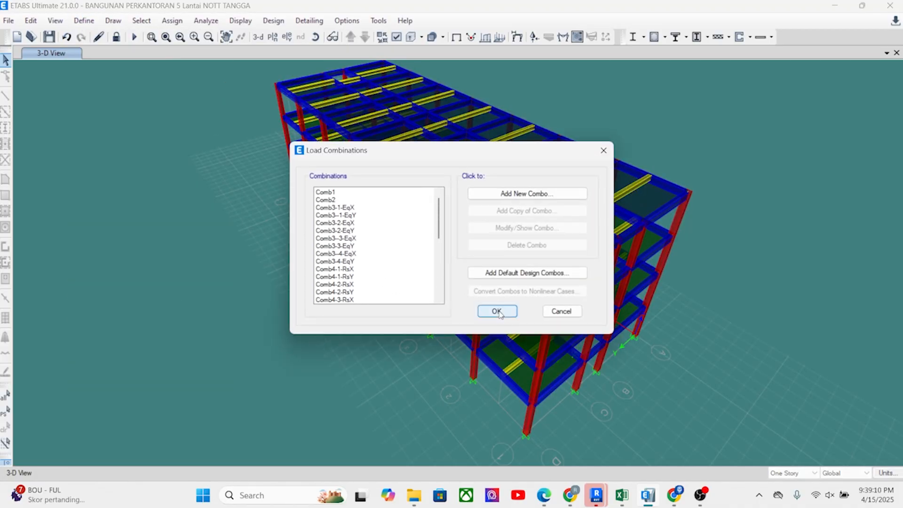
{"action": "left_click", "coordinate": [497, 310]}
{"action": "middle_click_drag", "start_coordinate": [709, 312], "coordinate": [502, 316], "text": "shift"}
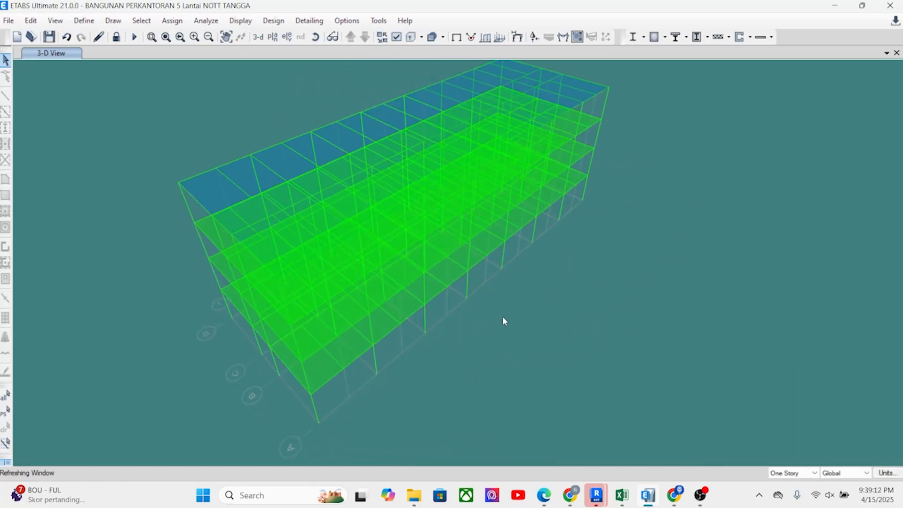
{"action": "middle_click_drag", "start_coordinate": [512, 363], "coordinate": [527, 350], "text": "shift"}
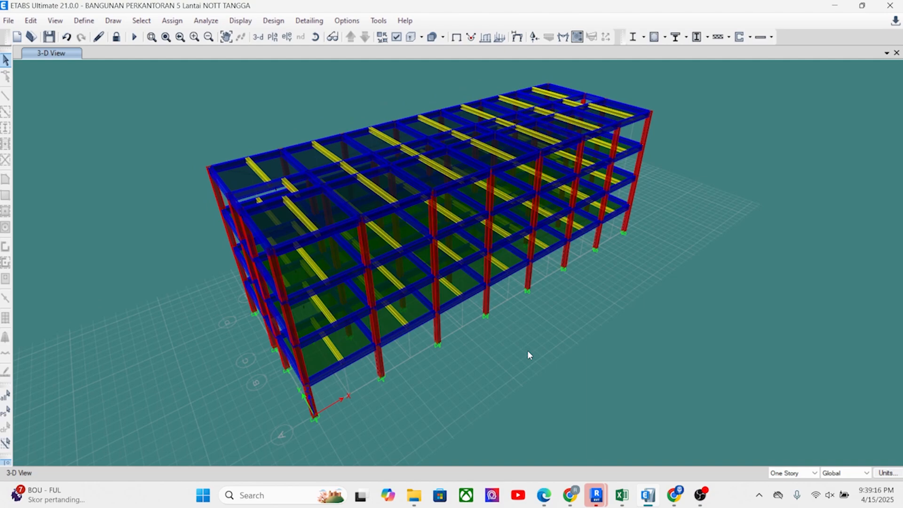